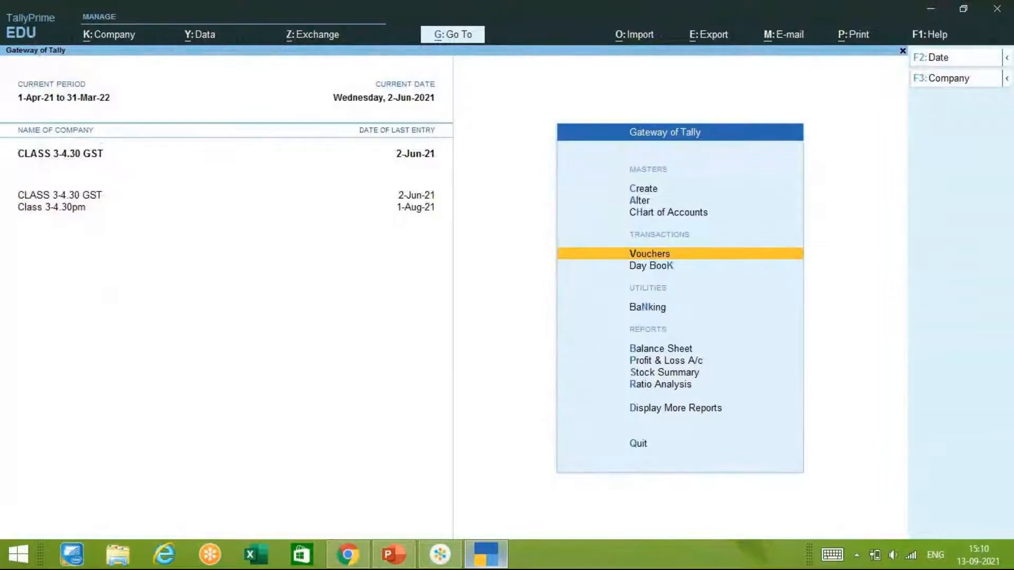
Start a new purchase voucher and enter supplier invoice number 6584.
{"action": "key", "text": "Return"}
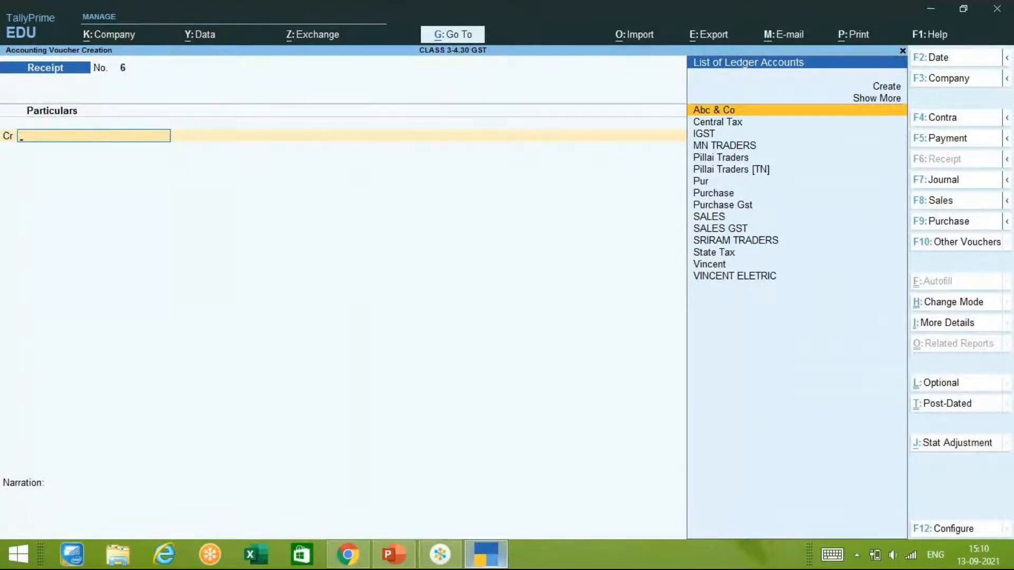
{"action": "key", "text": "F8"}
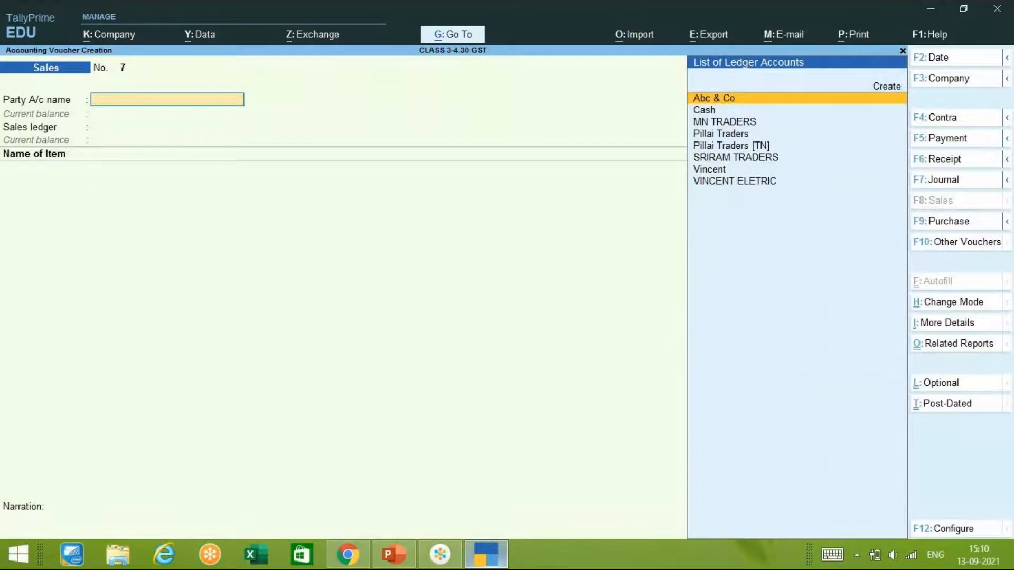
{"action": "key", "text": "F9"}
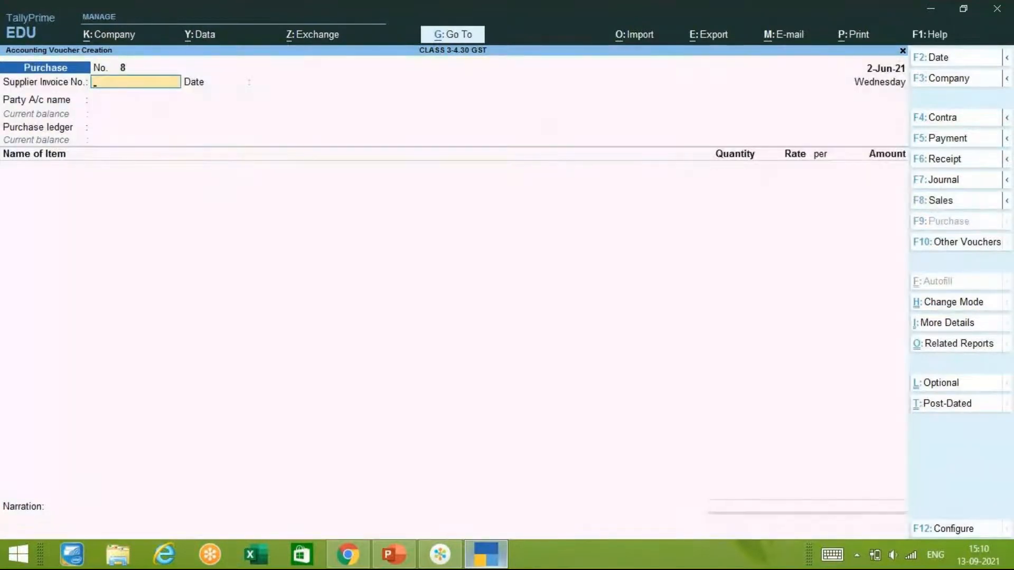
{"action": "key", "text": "alt+Tab"}
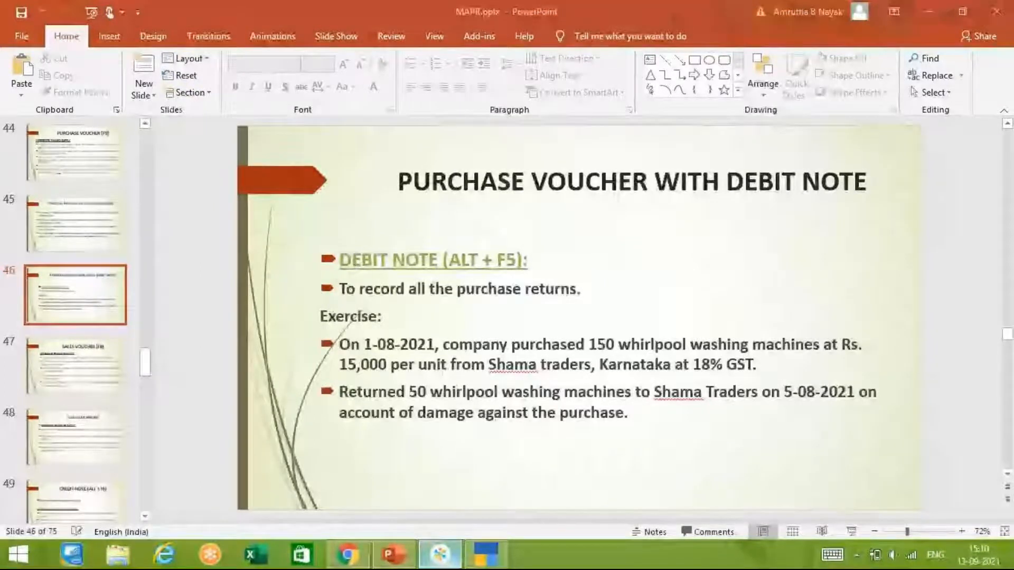
{"action": "key", "text": "alt+Tab"}
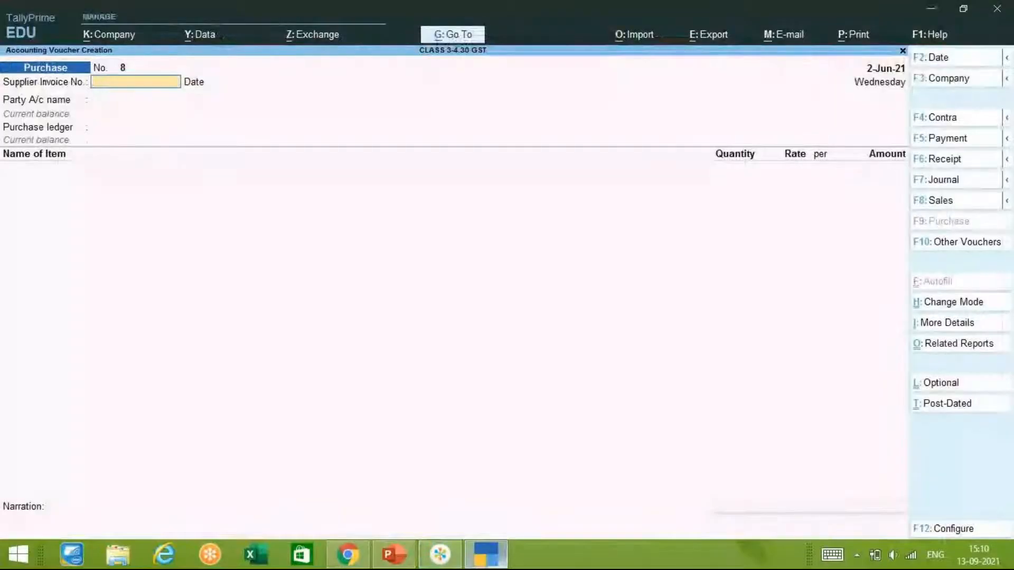
{"action": "type", "text": "6584"}
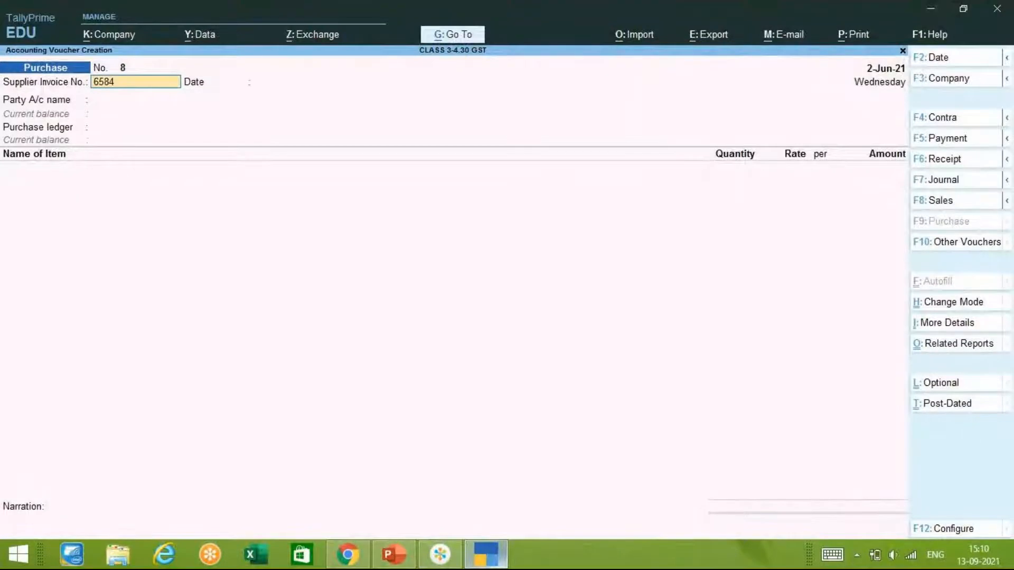
{"action": "key", "text": "Return"}
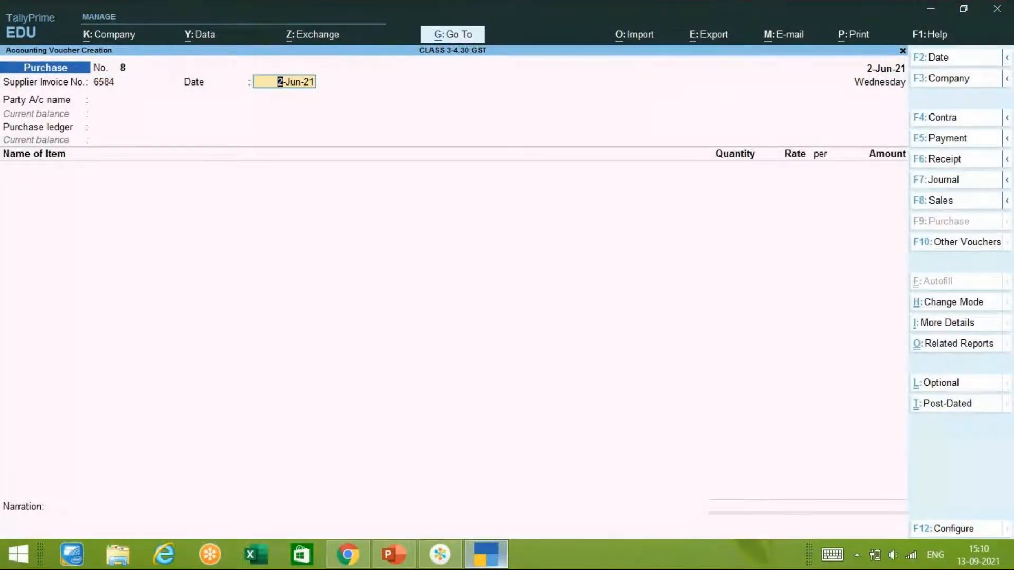
Check the exercise slide in PowerPoint, return to TallyPrime, and set the voucher date and supplier invoice date to 1-Aug-21.
{"action": "left_click", "coordinate": [497, 562]}
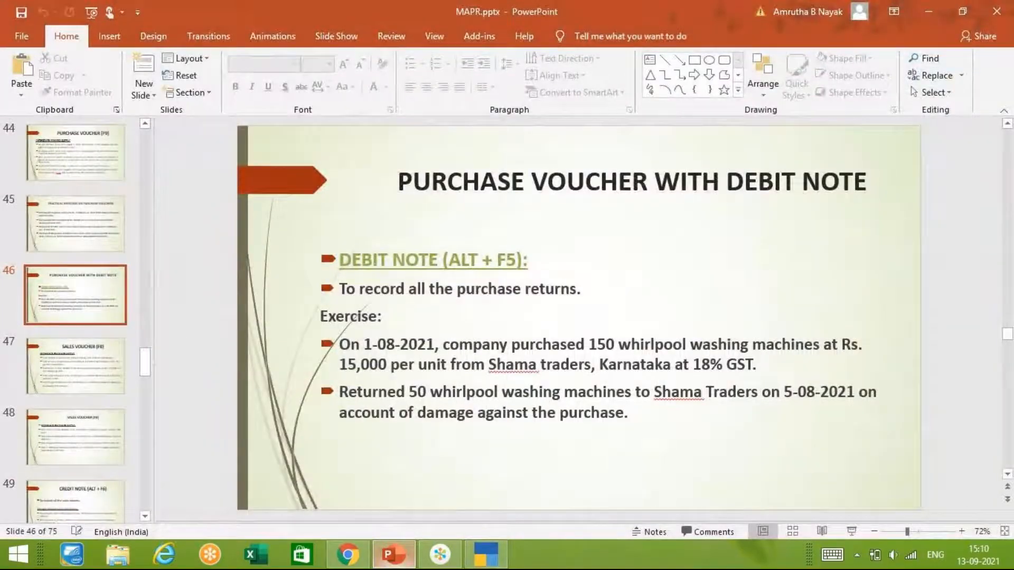
{"action": "left_click", "coordinate": [483, 563]}
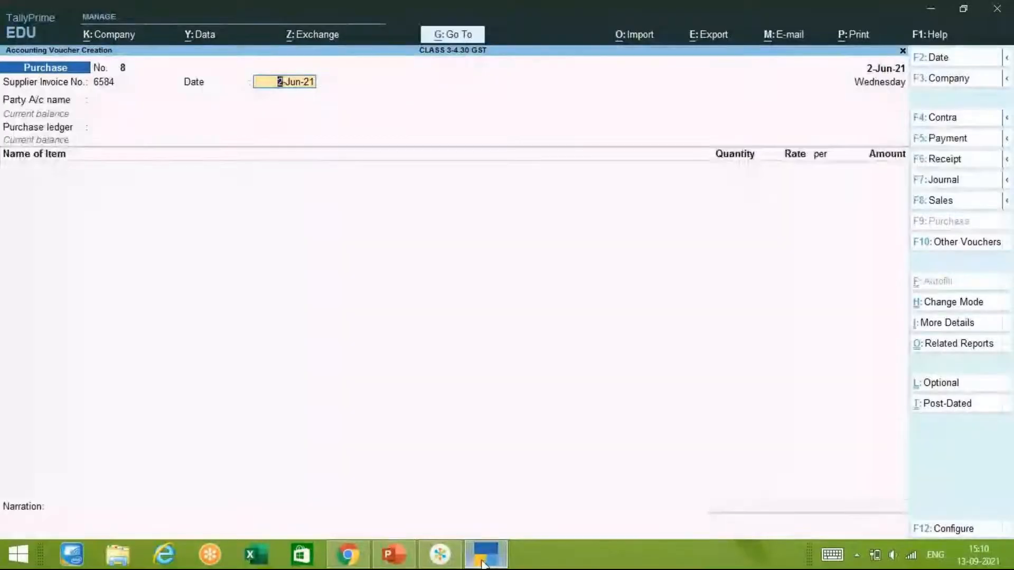
{"action": "key", "text": "F2"}
{"action": "type", "text": "31/8"}
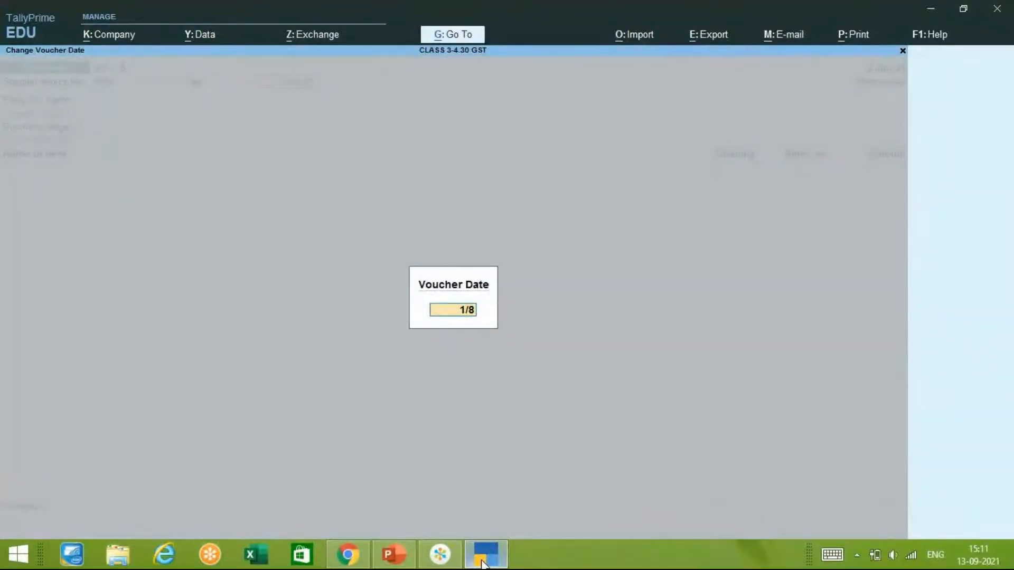
{"action": "key", "text": "Return"}
{"action": "key", "text": "Return"}
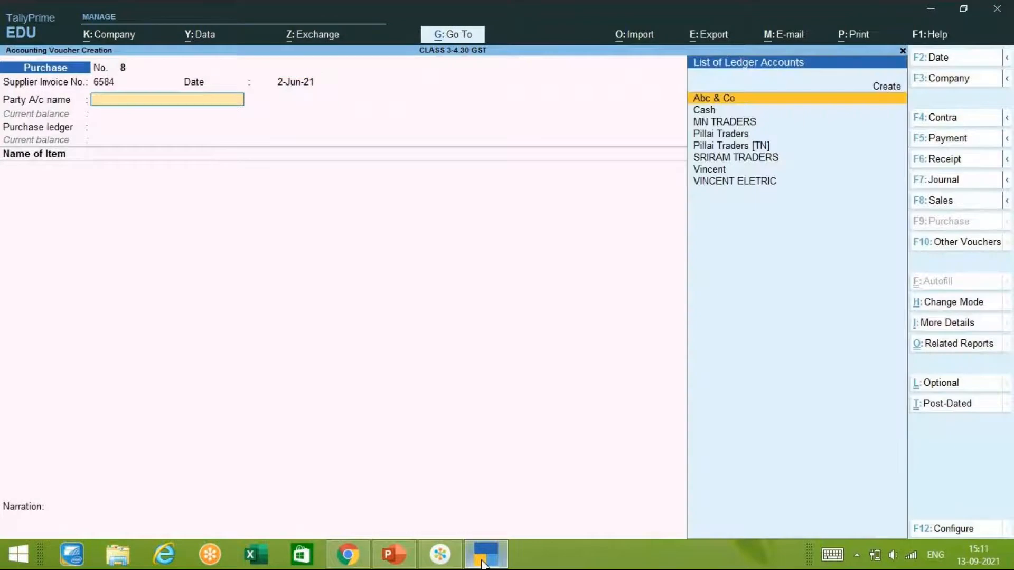
{"action": "key", "text": "BackSpace"}
{"action": "type", "text": "1/8"}
{"action": "key", "text": "Return"}
Create a new party ledger named SHAMA TRADERS under the Sundry Creditors group.
{"action": "key", "text": "alt+c"}
{"action": "type", "text": "S"}
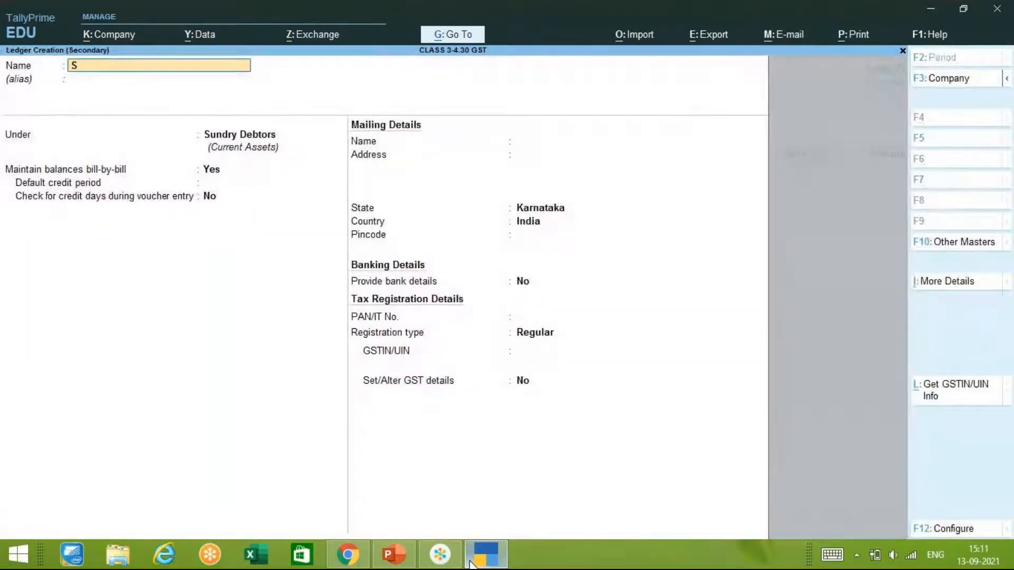
{"action": "type", "text": "HAMA TRADERS"}
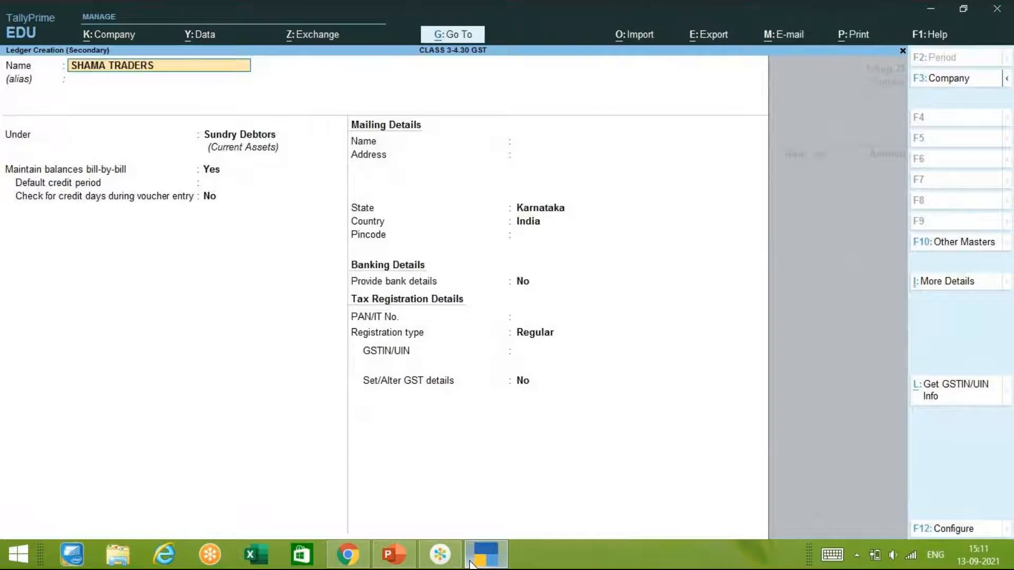
{"action": "key", "text": "Return"}
{"action": "key", "text": "Return"}
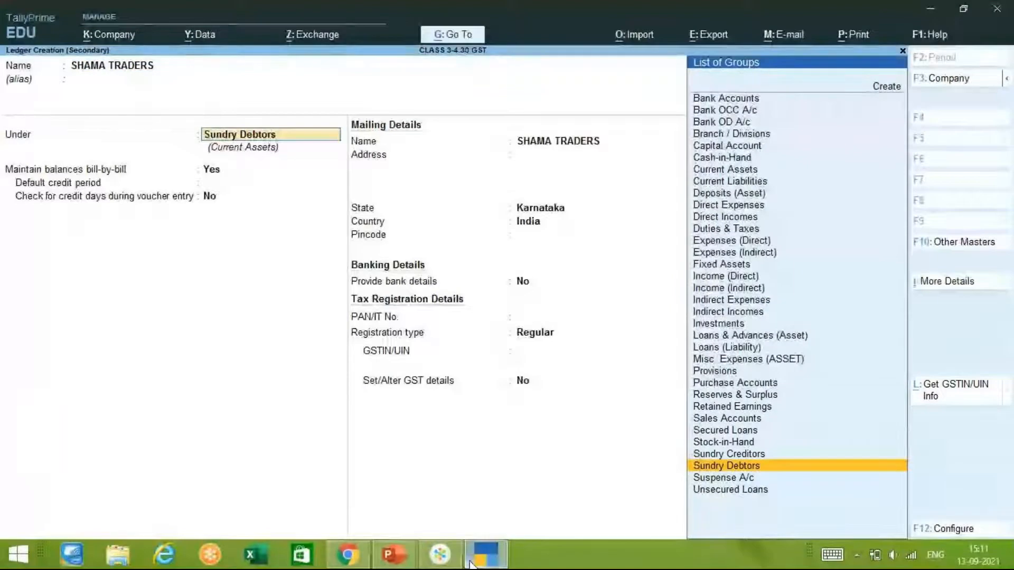
{"action": "key", "text": "Up"}
{"action": "key", "text": "Return"}
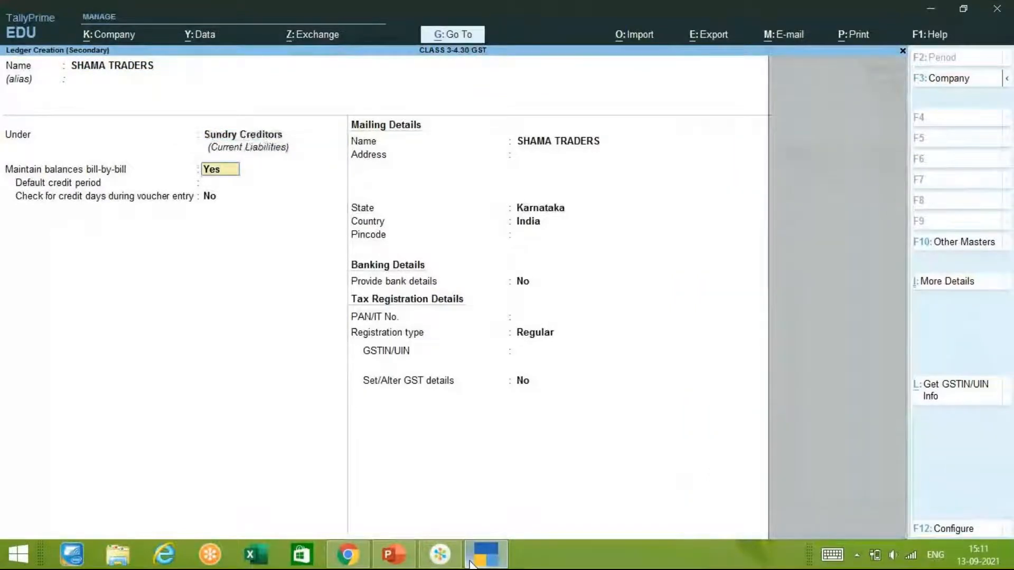
Keep the SHAMA TRADERS ledger's bill-by-bill, Karnataka and Regular registration settings, and save it as the voucher's party.
{"action": "key", "text": "Return"}
{"action": "key", "text": "Return"}
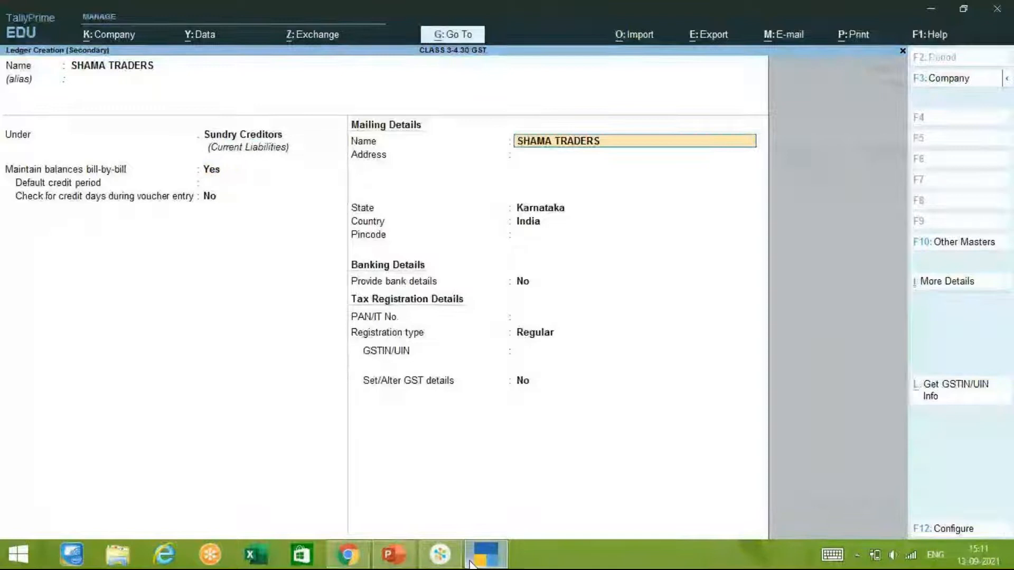
{"action": "key", "text": "Return"}
{"action": "key", "text": "Return"}
{"action": "key", "text": "Return"}
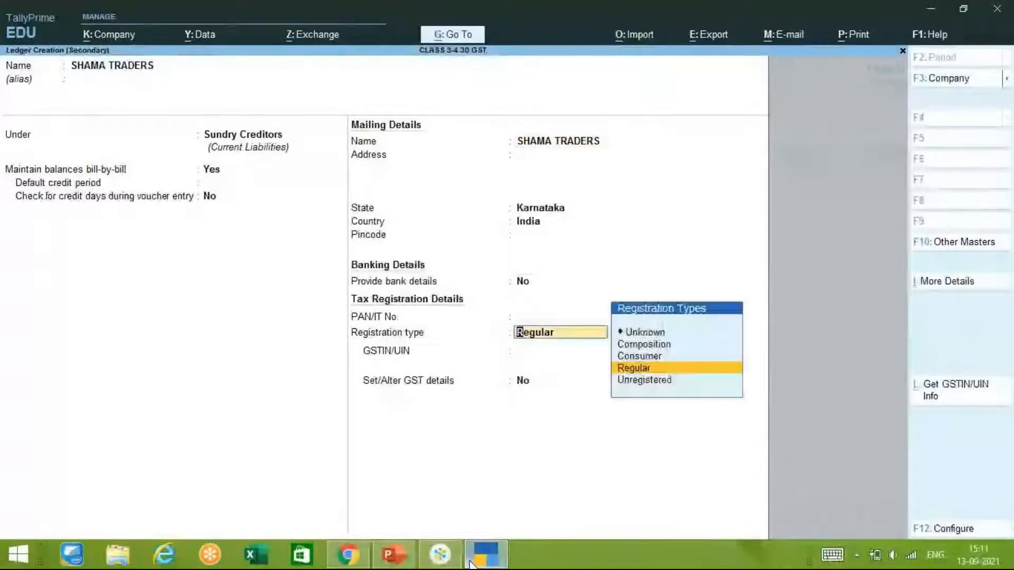
{"action": "key", "text": "Return"}
{"action": "key", "text": "Return"}
{"action": "key", "text": "Return"}
{"action": "key", "text": "Return"}
{"action": "key", "text": "Return"}
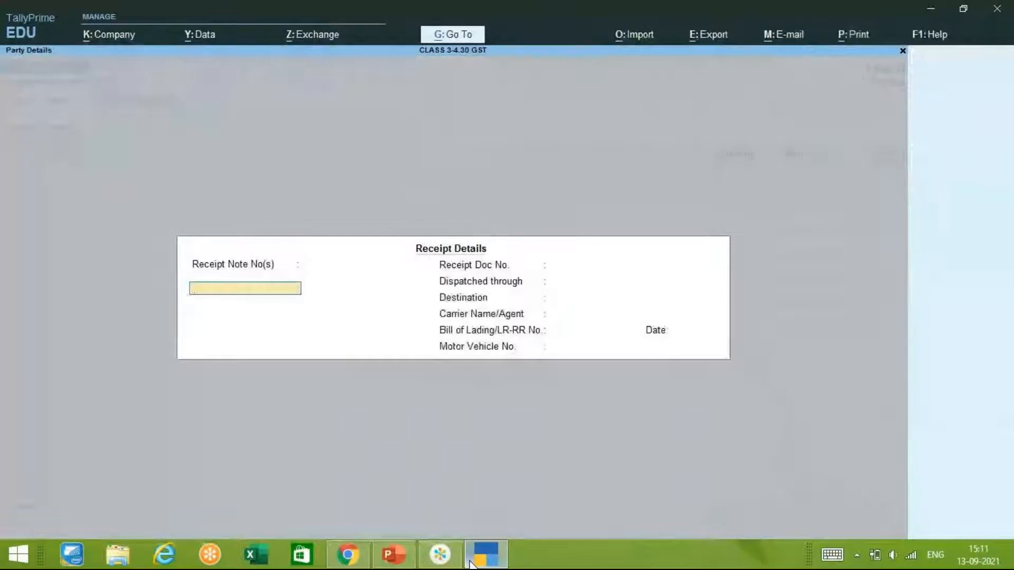
Accept the blank receipt details and choose Purchase Gst as the voucher's purchase ledger.
{"action": "key", "text": "ctrl+a"}
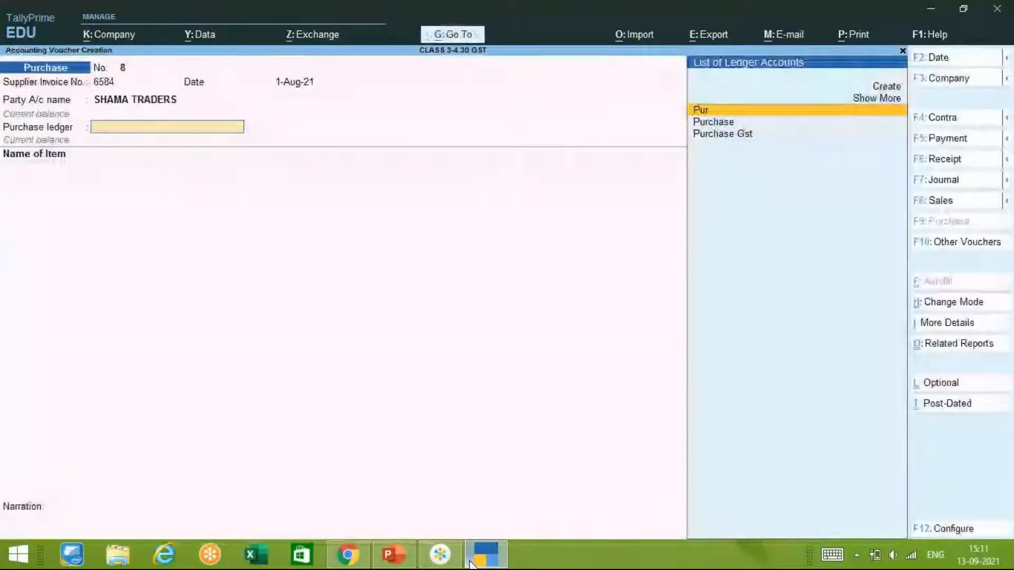
{"action": "key", "text": "Down"}
{"action": "key", "text": "Down"}
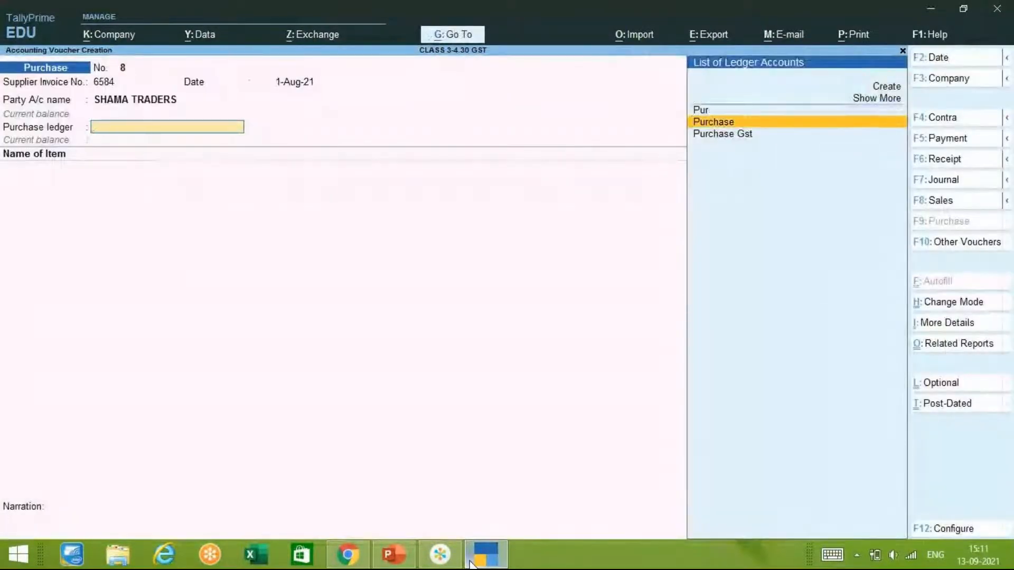
{"action": "key", "text": "Return"}
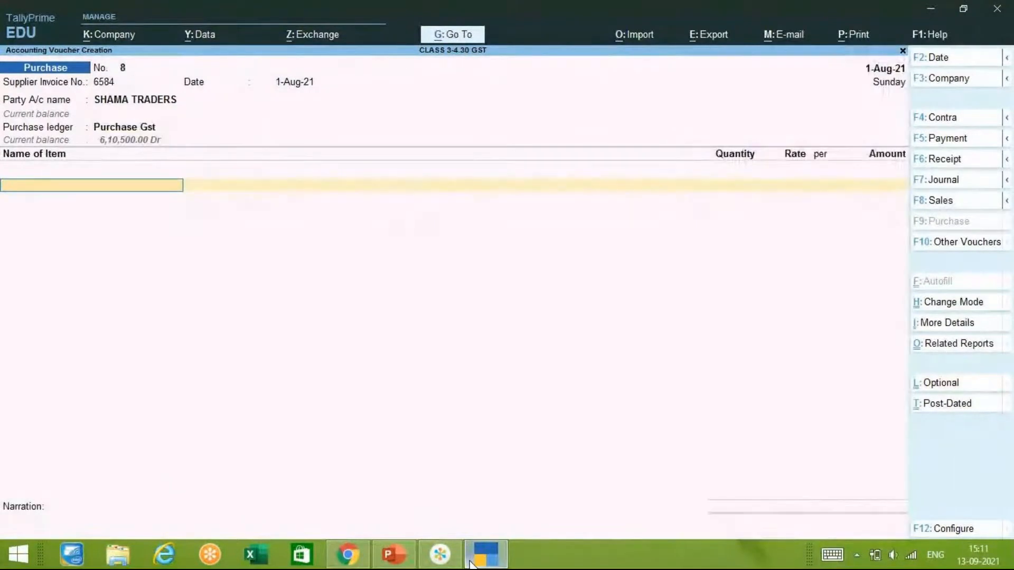
Create a new stock item named WASHING MACHINE from the voucher's item line, with Nos as its unit.
{"action": "key", "text": "alt+c"}
{"action": "type", "text": "WASH"}
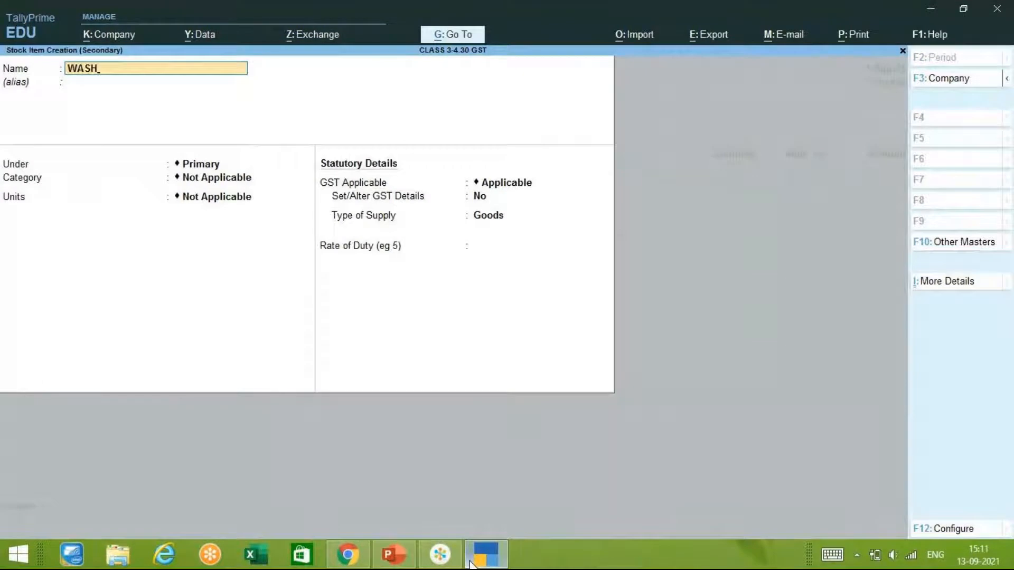
{"action": "type", "text": "ING MACHINE"}
{"action": "key", "text": "Return"}
{"action": "key", "text": "Return"}
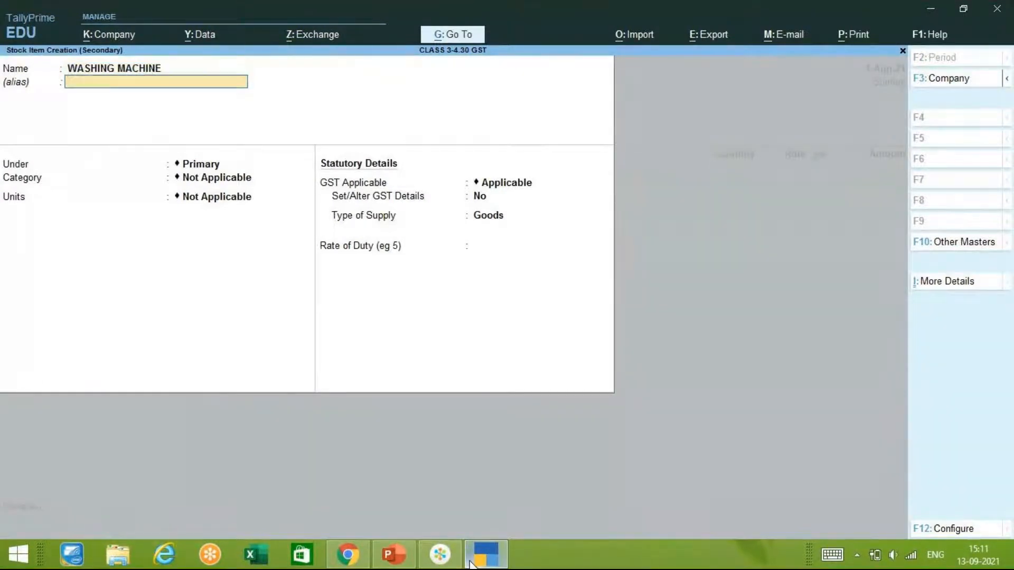
{"action": "key", "text": "Return"}
{"action": "key", "text": "Return"}
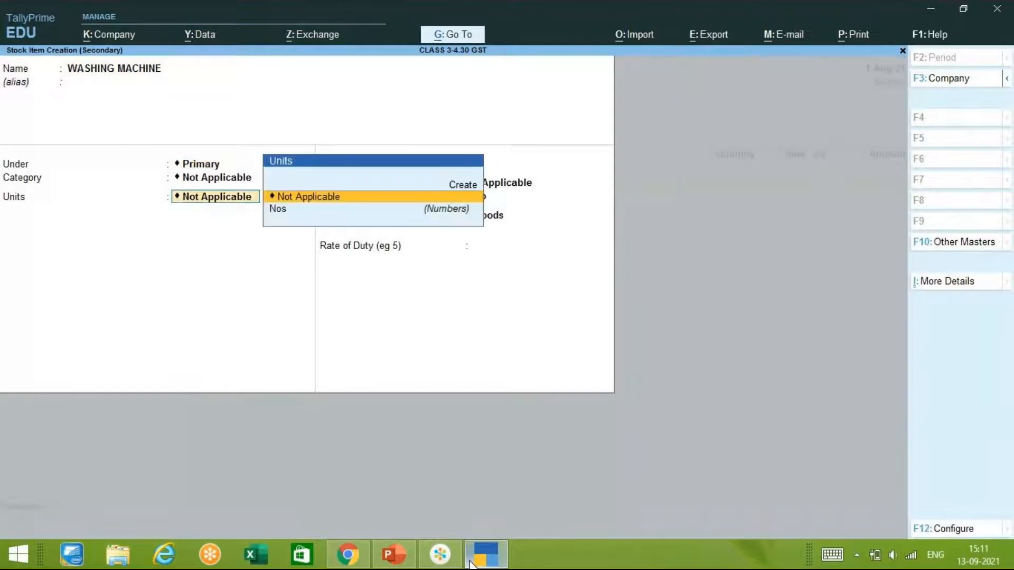
{"action": "key", "text": "Down"}
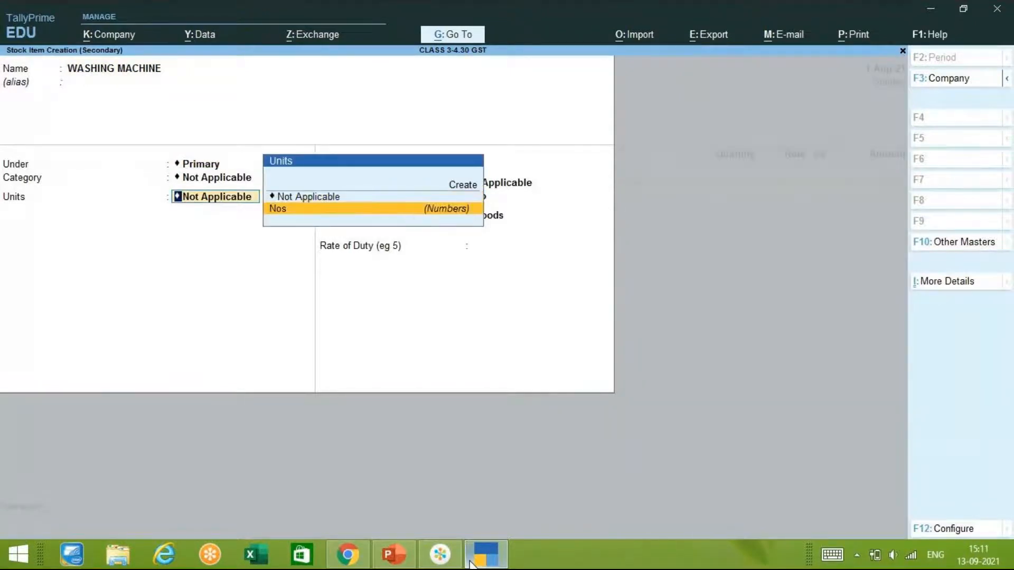
{"action": "key", "text": "Return"}
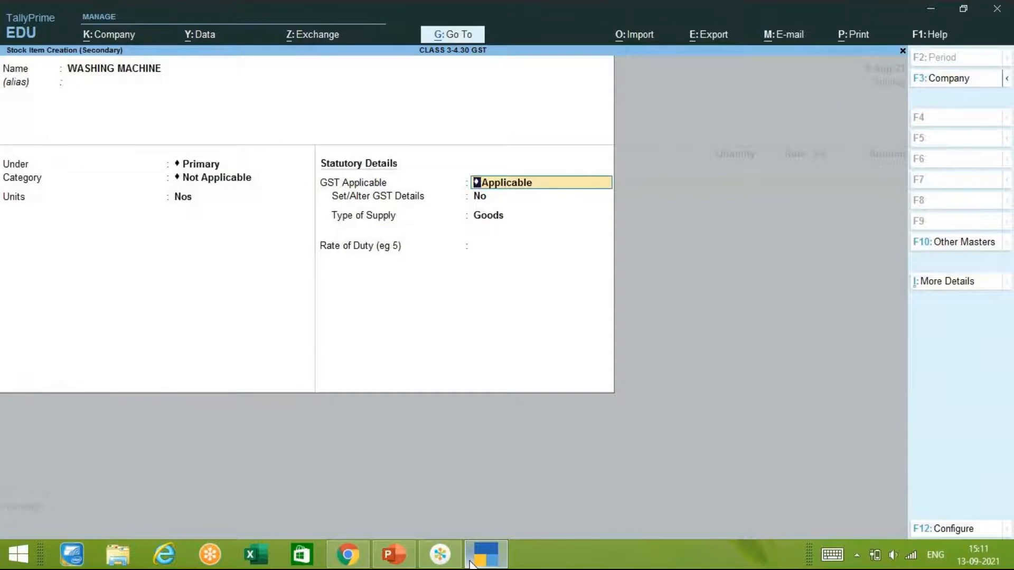
Enable GST details for the stock item and enter the description "WAHING MACHUNE" and HSN/SAC 869451.
{"action": "key", "text": "Return"}
{"action": "key", "text": "y"}
{"action": "key", "text": "Return"}
{"action": "type", "text": "125846"}
{"action": "key", "text": "Return"}
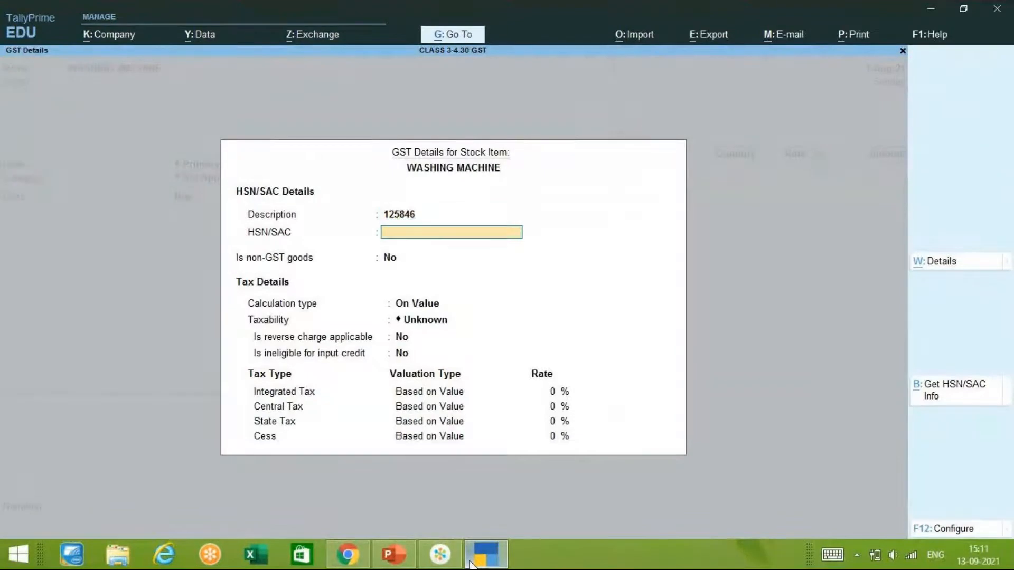
{"action": "key", "text": "BackSpace"}
{"action": "type", "text": "WAH"}
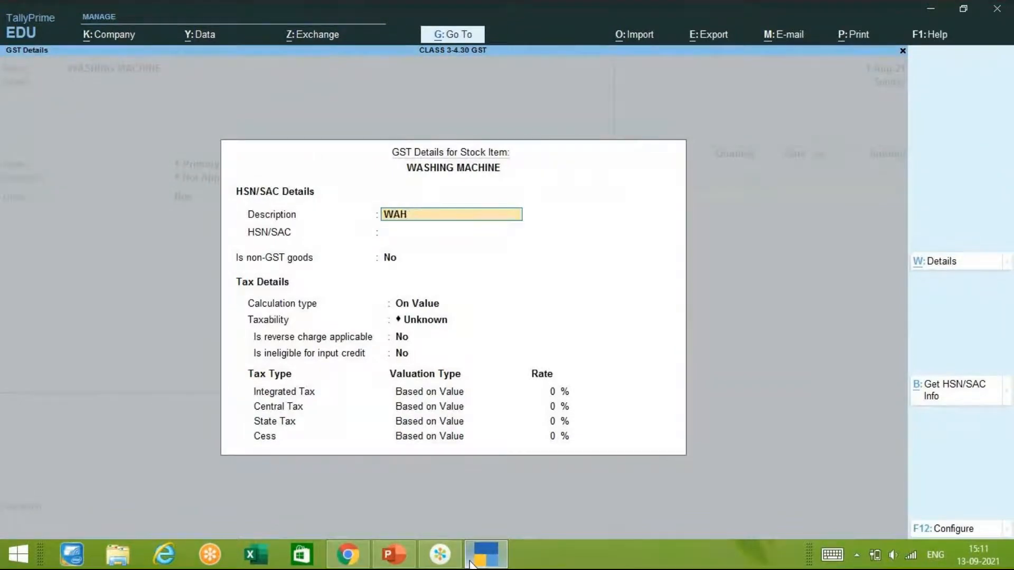
{"action": "type", "text": "ING MACHUNE"}
{"action": "key", "text": "Return"}
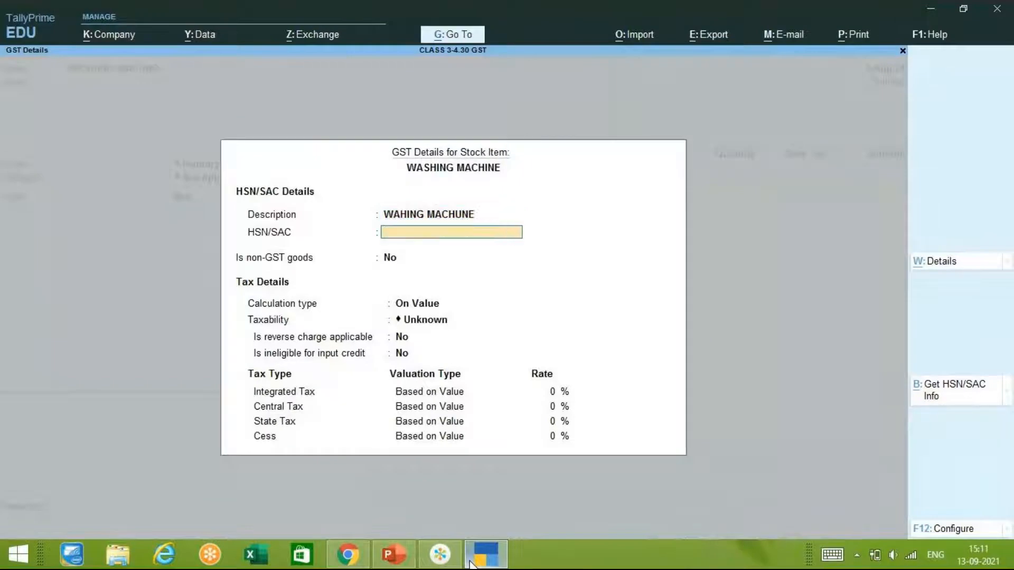
{"action": "type", "text": "869451"}
{"action": "key", "text": "Return"}
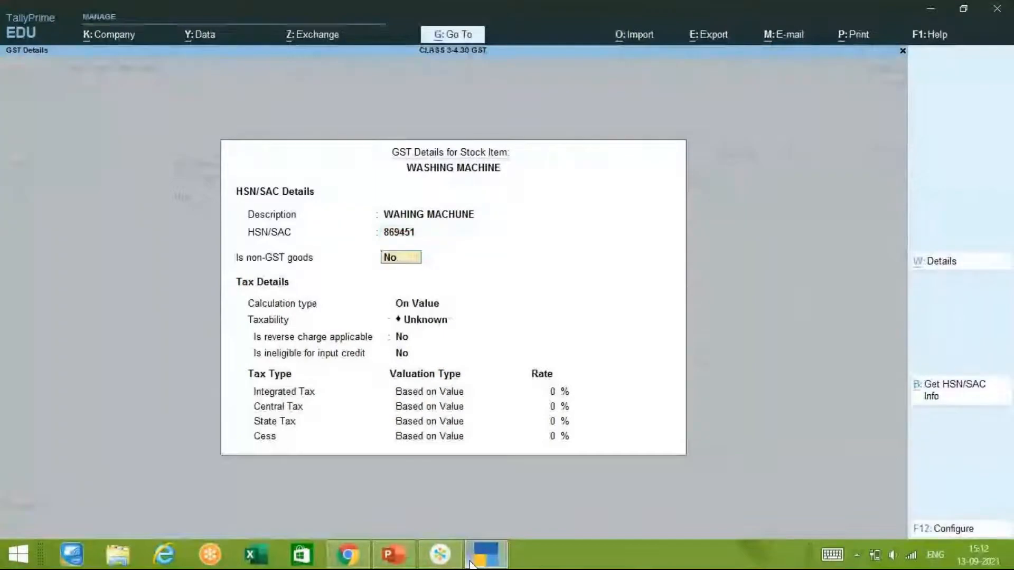
Set the stock item's taxability to Taxable with an 18% integrated tax rate and accept the GST details.
{"action": "key", "text": "Return"}
{"action": "key", "text": "Return"}
{"action": "type", "text": "t"}
{"action": "key", "text": "Return"}
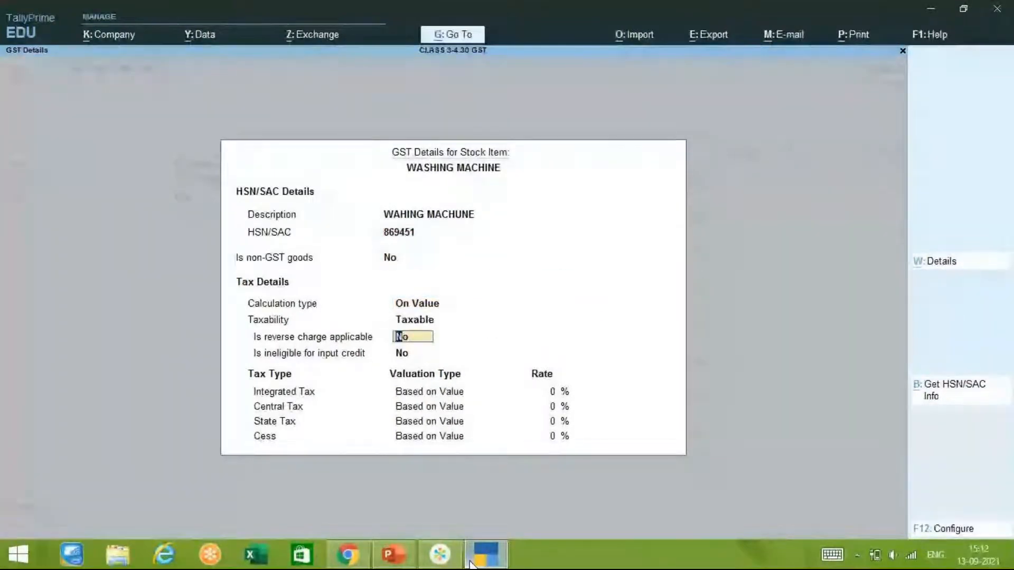
{"action": "key", "text": "Return"}
{"action": "key", "text": "Return"}
{"action": "type", "text": "18"}
{"action": "key", "text": "Return"}
{"action": "key", "text": "Return"}
{"action": "key", "text": "Return"}
{"action": "key", "text": "Return"}
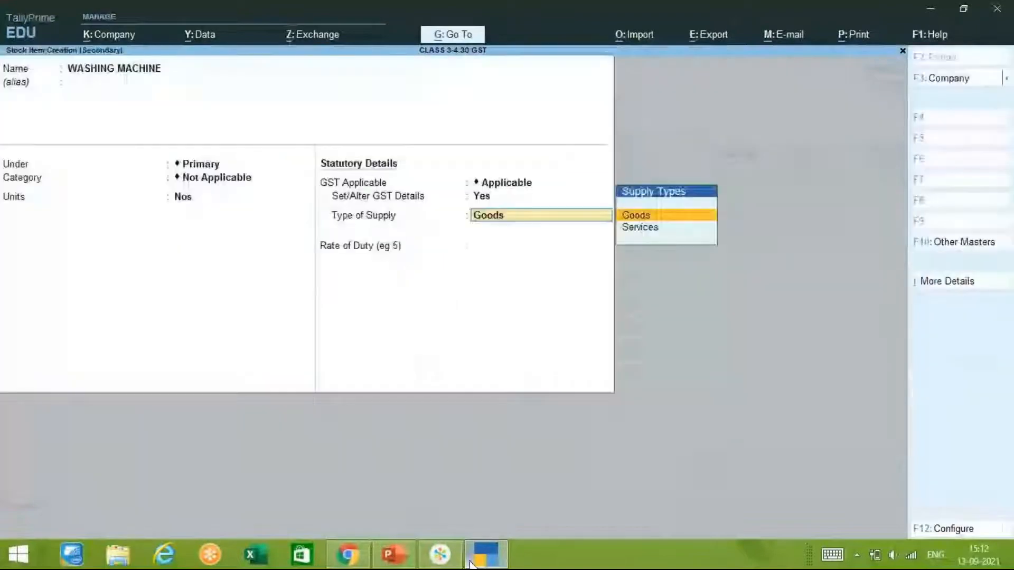
Keep the supply type as Goods without a rate of duty and save the WASHING MACHINE item into the voucher.
{"action": "key", "text": "Return"}
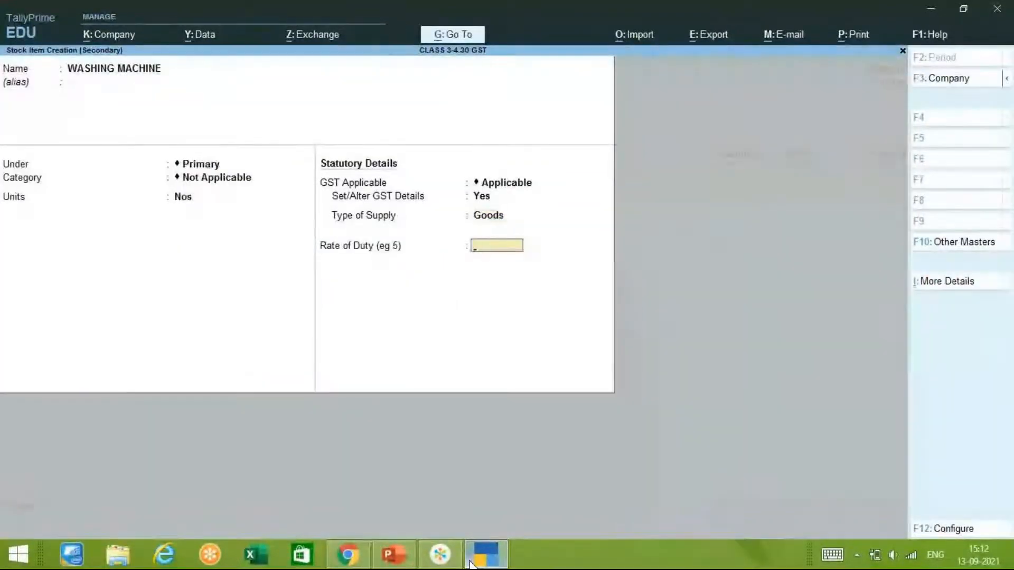
{"action": "key", "text": "Return"}
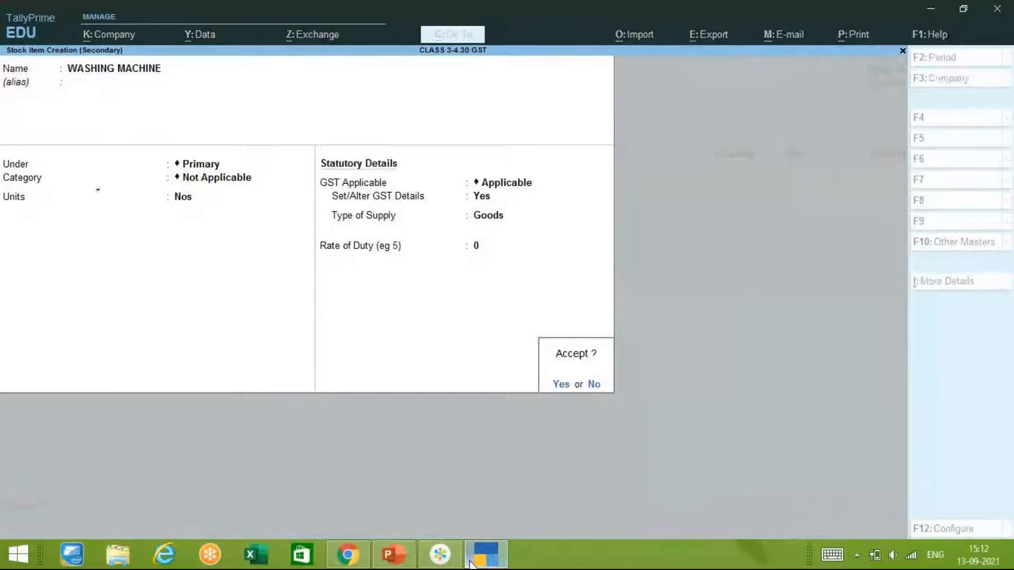
{"action": "key", "text": "Return"}
{"action": "key", "text": "Return"}
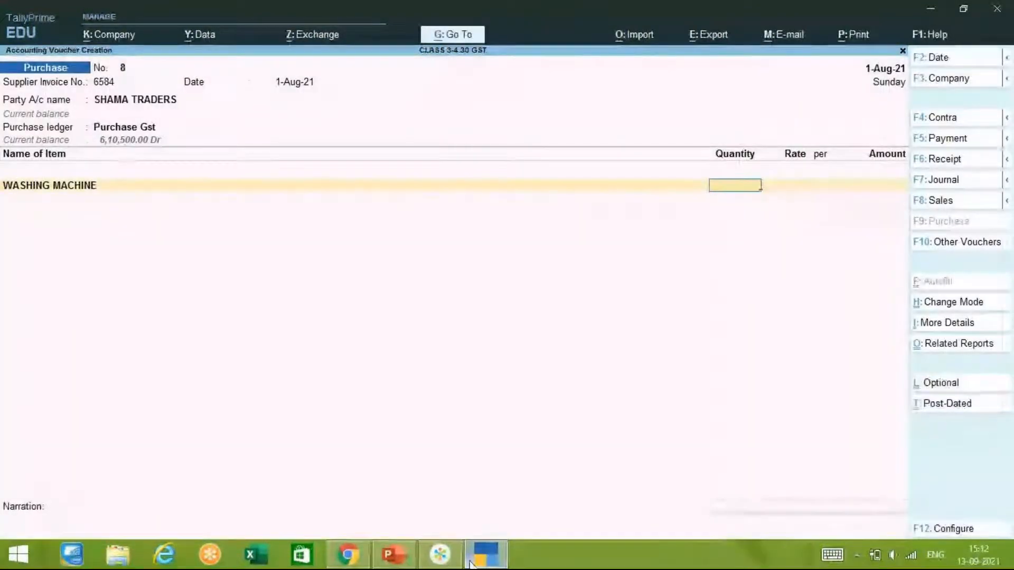
Check the purchase exercise in PowerPoint, return to TallyPrime and enter a quantity of 15,000 Nos for WASHING MACHINE.
{"action": "key", "text": "alt+Tab"}
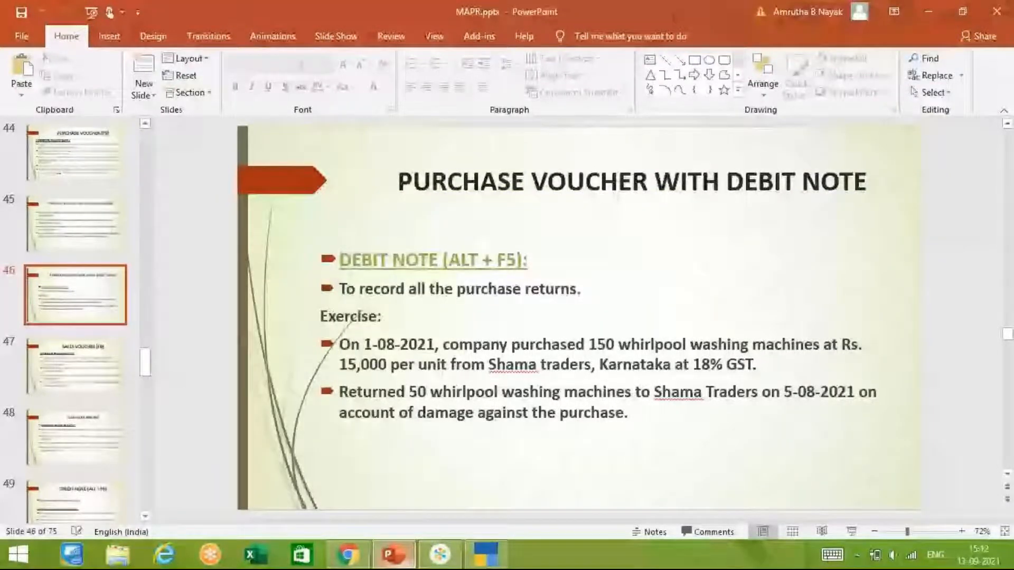
{"action": "key", "text": "alt+Tab"}
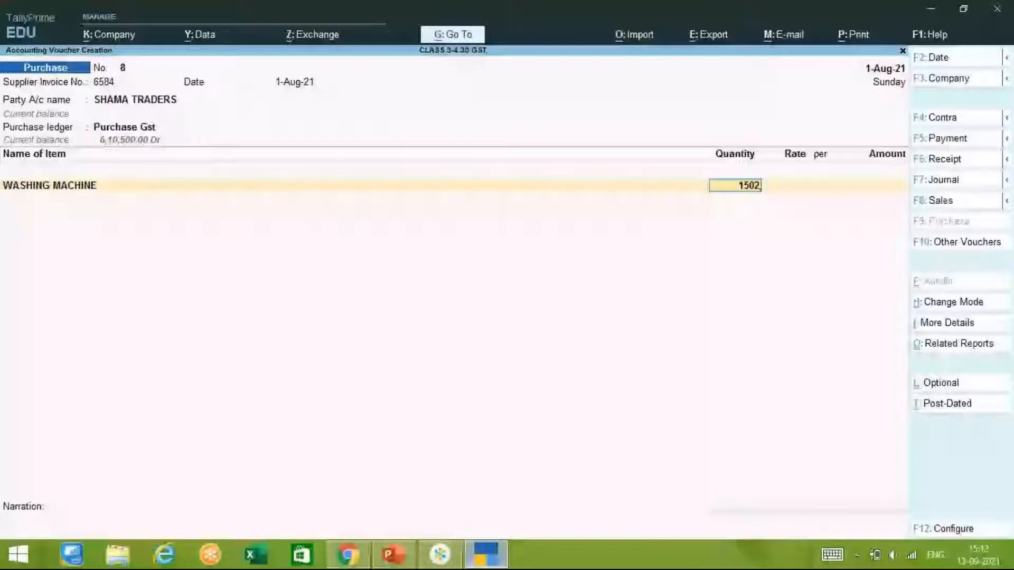
{"action": "key", "text": "BackSpace"}
{"action": "type", "text": "0"}
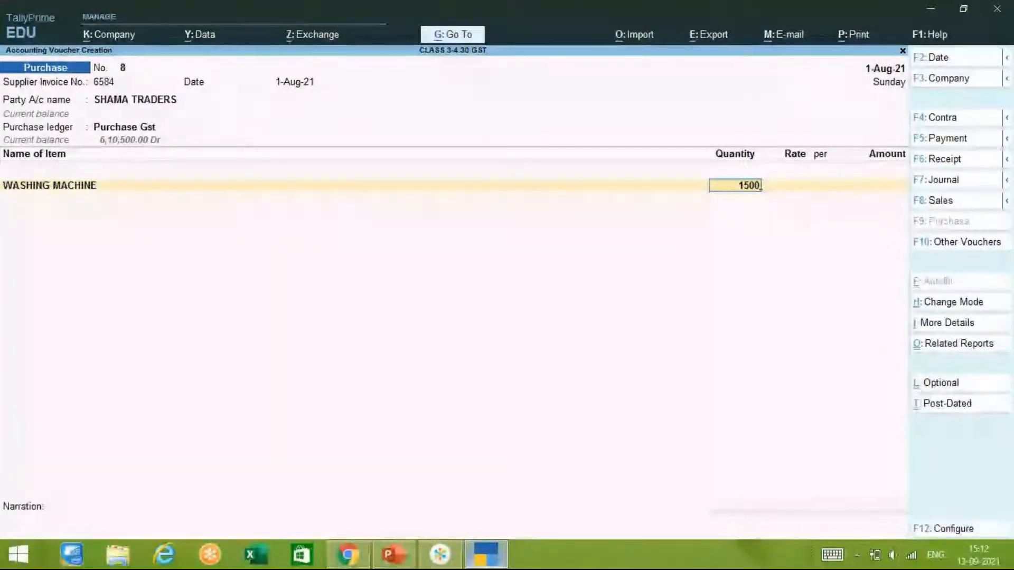
{"action": "type", "text": "0"}
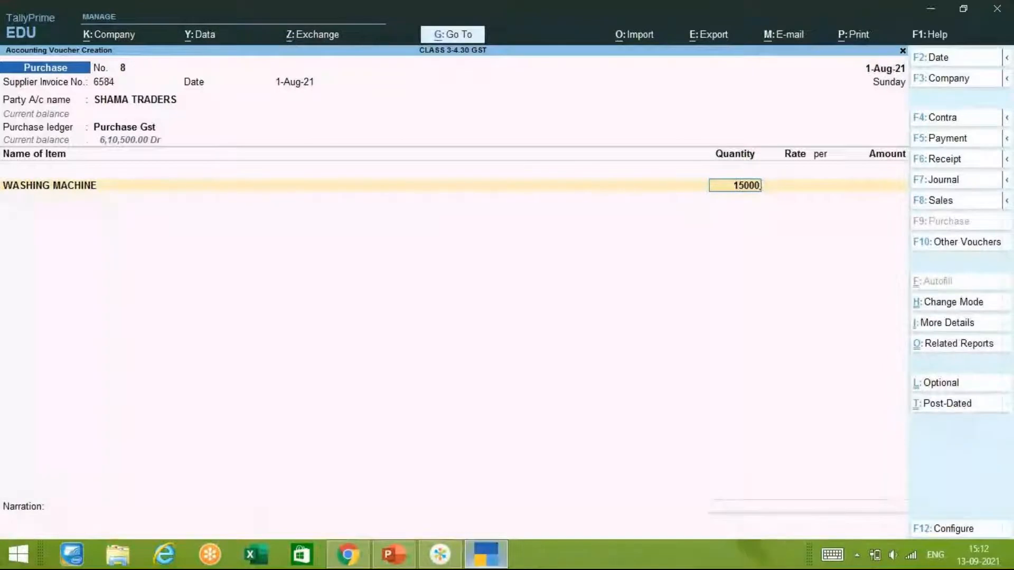
{"action": "key", "text": "Return"}
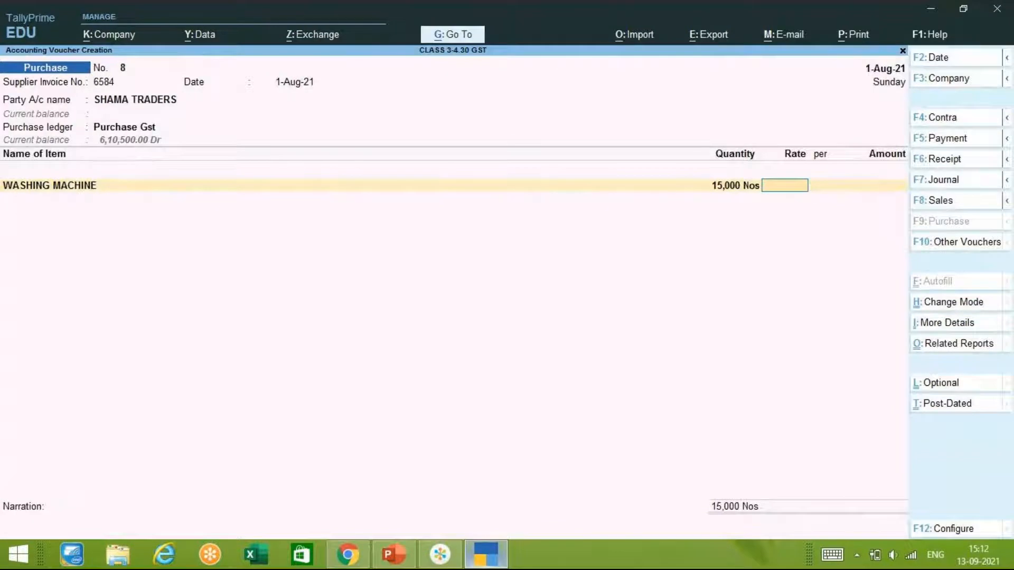
Recheck the exercise slide in PowerPoint, return to TallyPrime and set the WASHING MACHINE rate to 150 per Nos.
{"action": "key", "text": "alt+Tab"}
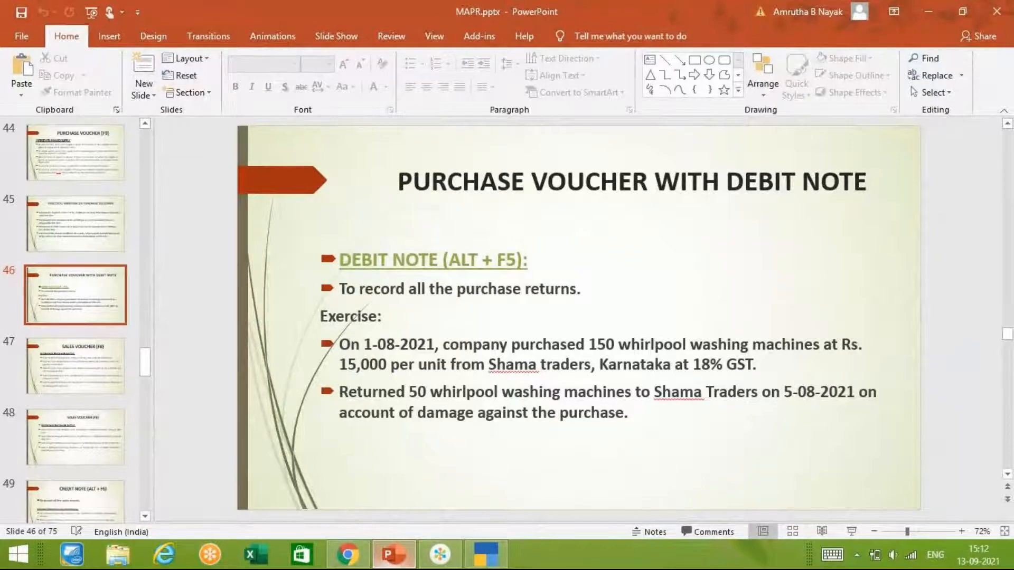
{"action": "key", "text": "alt+Tab"}
{"action": "type", "text": "150"}
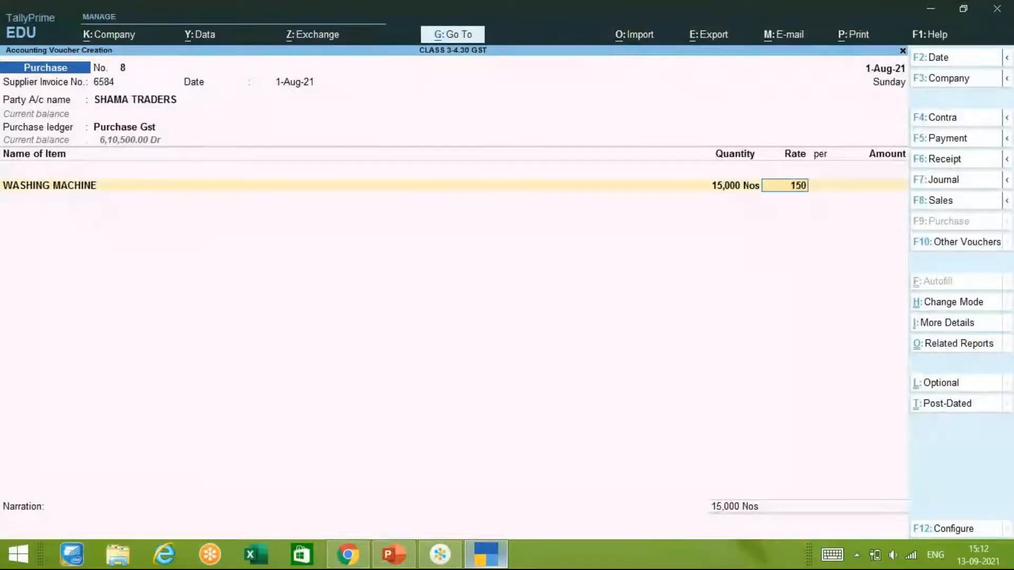
{"action": "key", "text": "Return"}
{"action": "key", "text": "Return"}
{"action": "key", "text": "Return"}
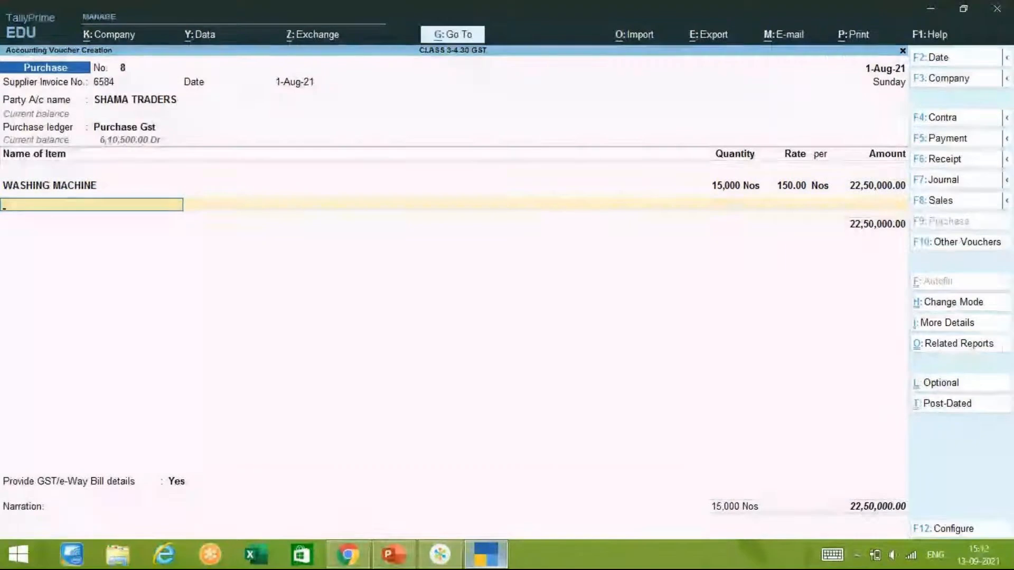
Add the State Tax and Central Tax ledgers below the item line and decline the GST/e-Way Bill details.
{"action": "key", "text": "Return"}
{"action": "type", "text": "S"}
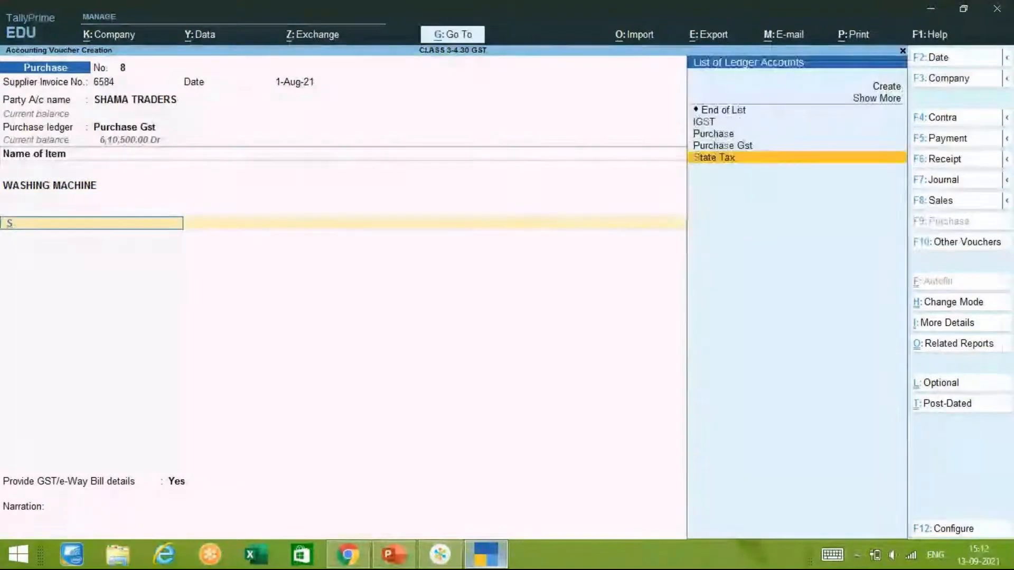
{"action": "key", "text": "Return"}
{"action": "key", "text": "Return"}
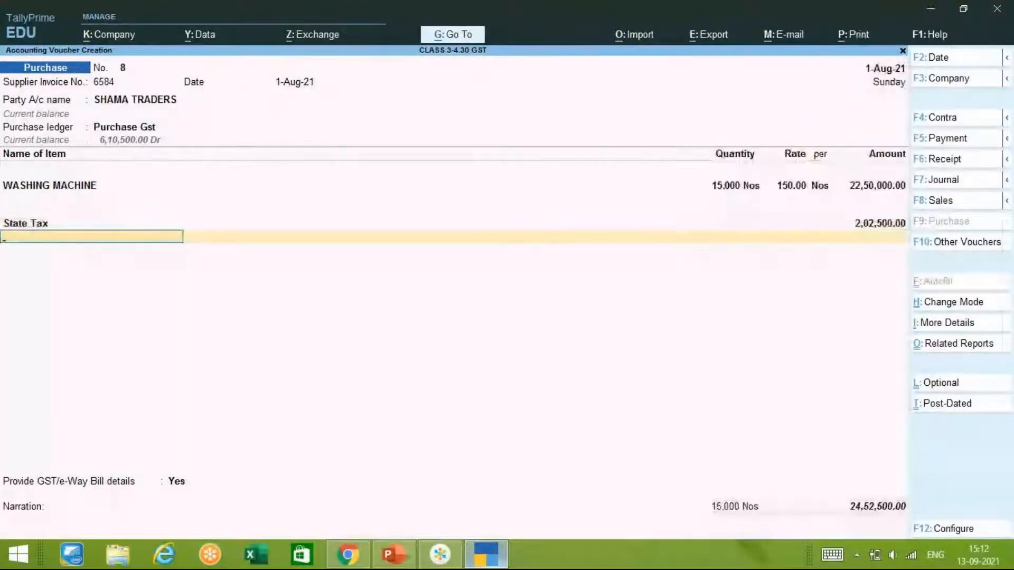
{"action": "type", "text": "C"}
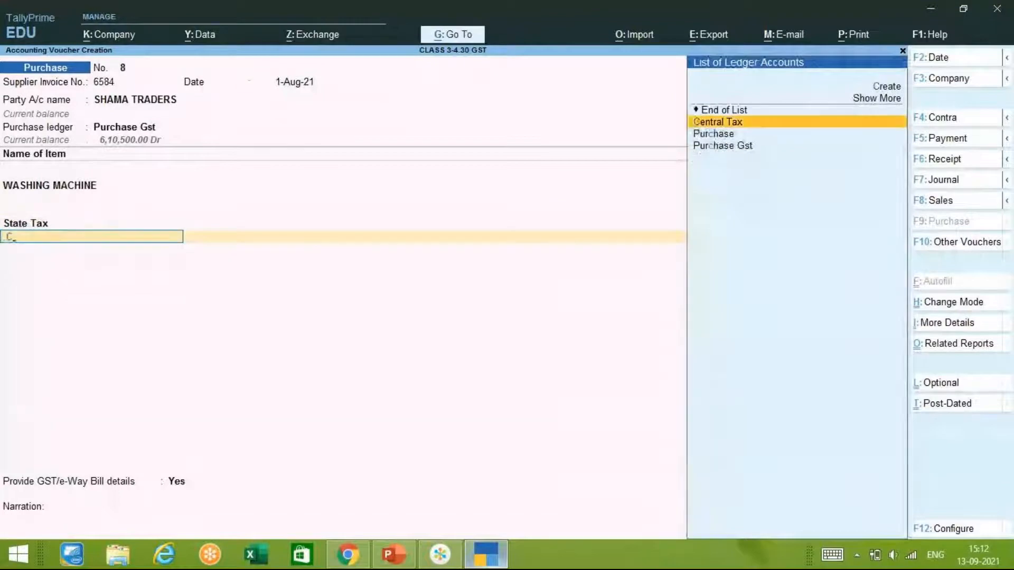
{"action": "key", "text": "Return"}
{"action": "key", "text": "Return"}
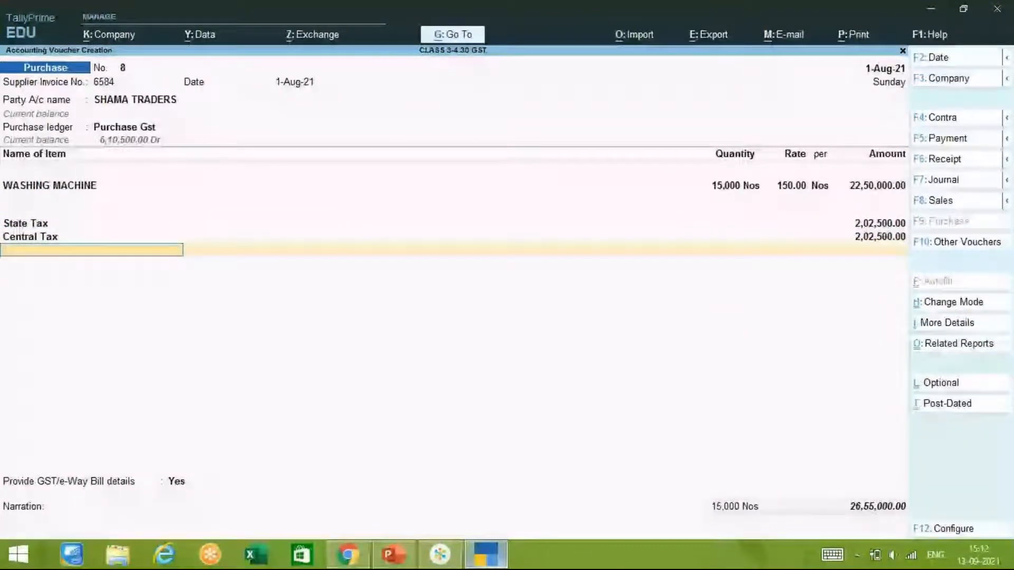
{"action": "key", "text": "Return"}
{"action": "key", "text": "Up"}
{"action": "key", "text": "Return"}
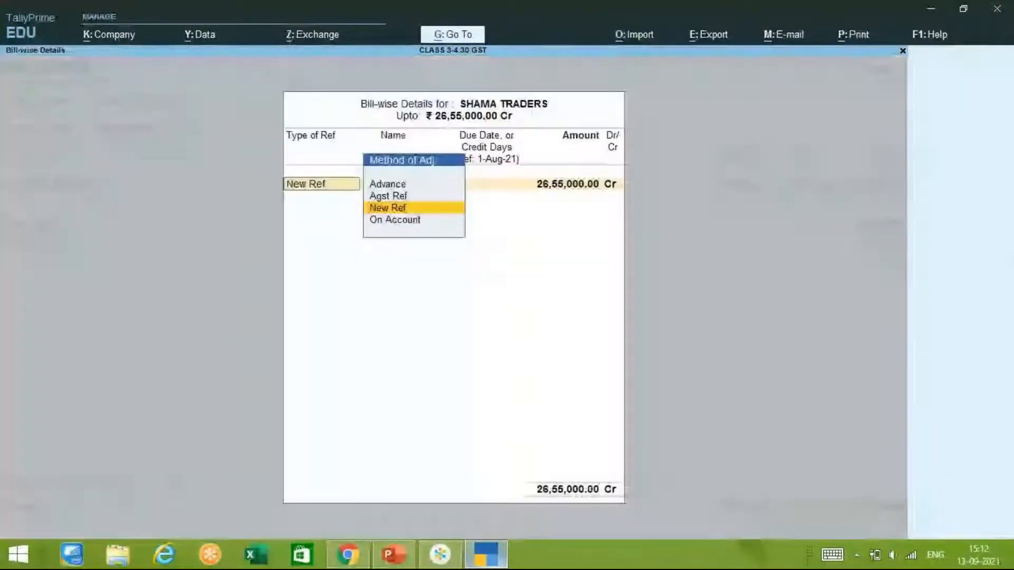
Allocate the full amount as a New Ref under the supplier invoice number and save the purchase voucher without a narration.
{"action": "key", "text": "Return"}
{"action": "key", "text": "Return"}
{"action": "key", "text": "Return"}
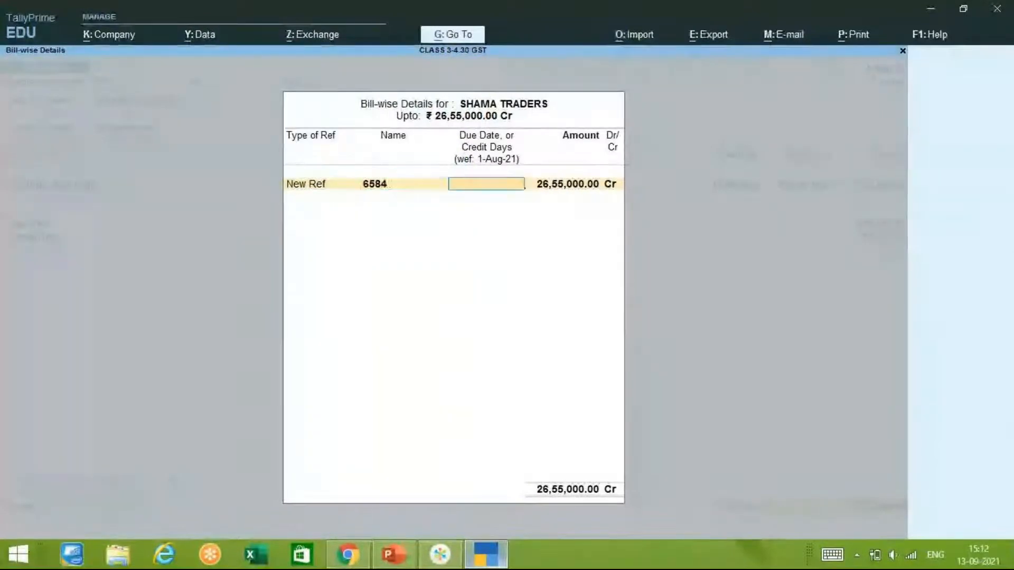
{"action": "key", "text": "Return"}
{"action": "key", "text": "Return"}
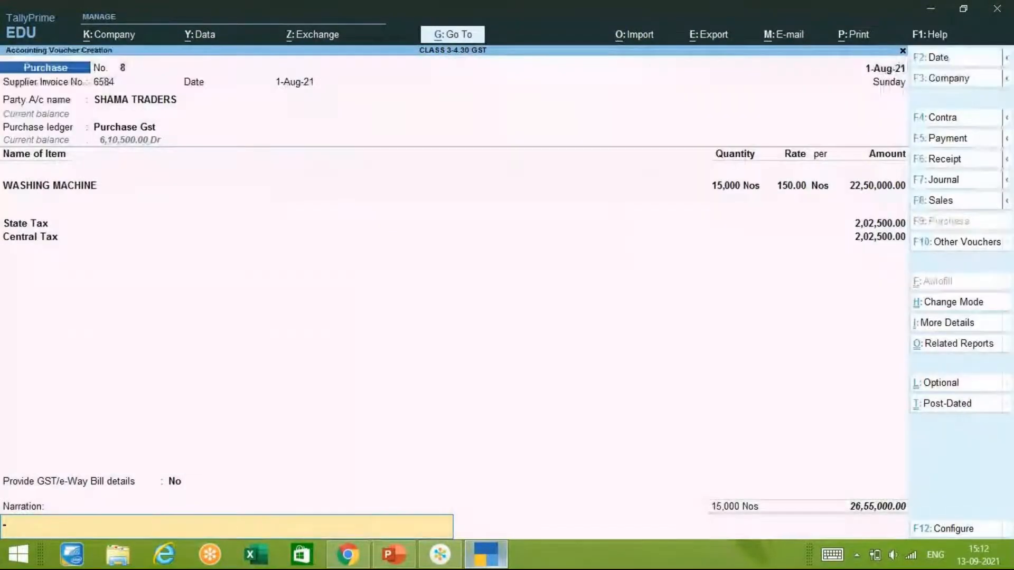
{"action": "key", "text": "Return"}
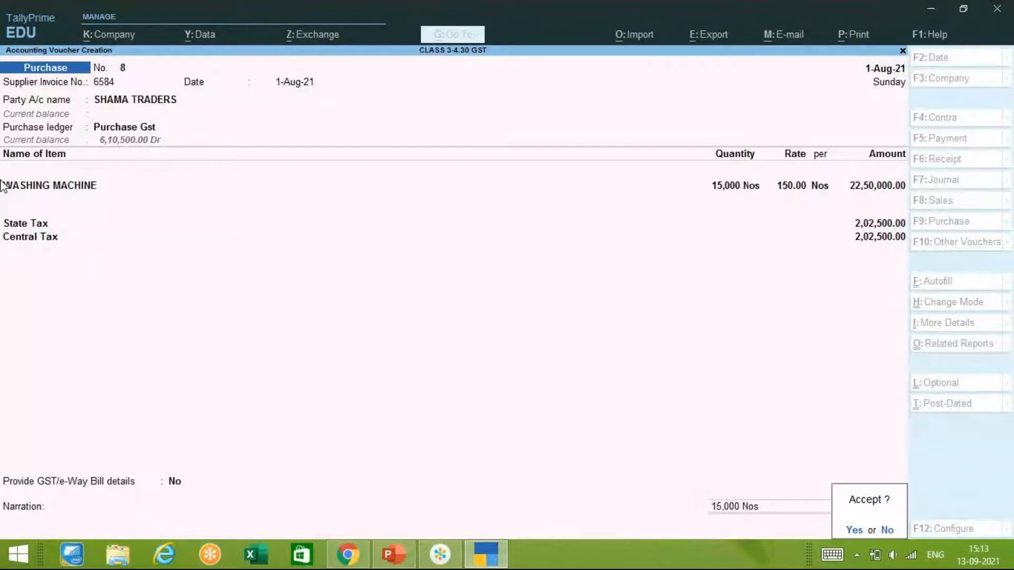
{"action": "key", "text": "Return"}
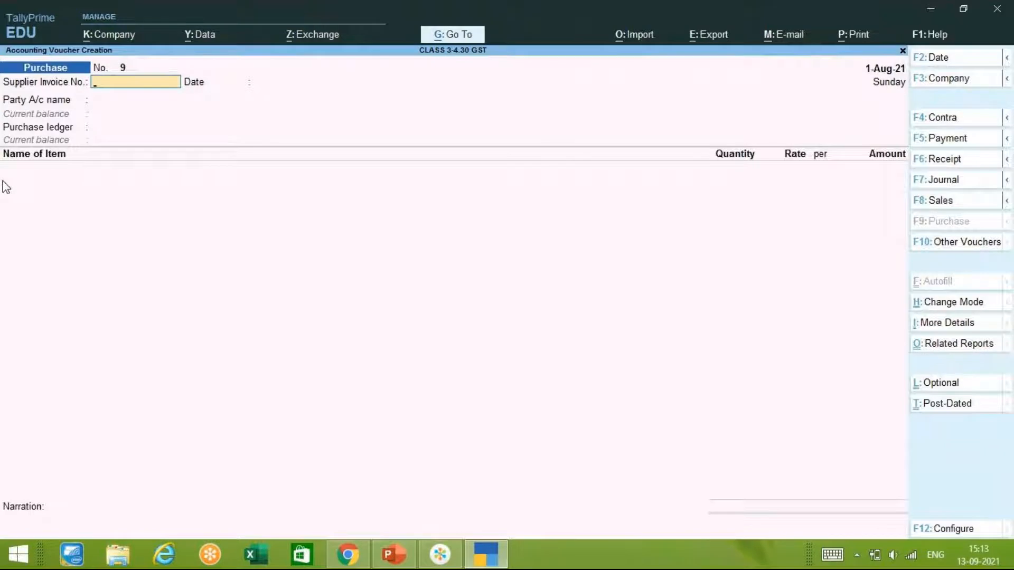
{"action": "left_click", "coordinate": [348, 554]}
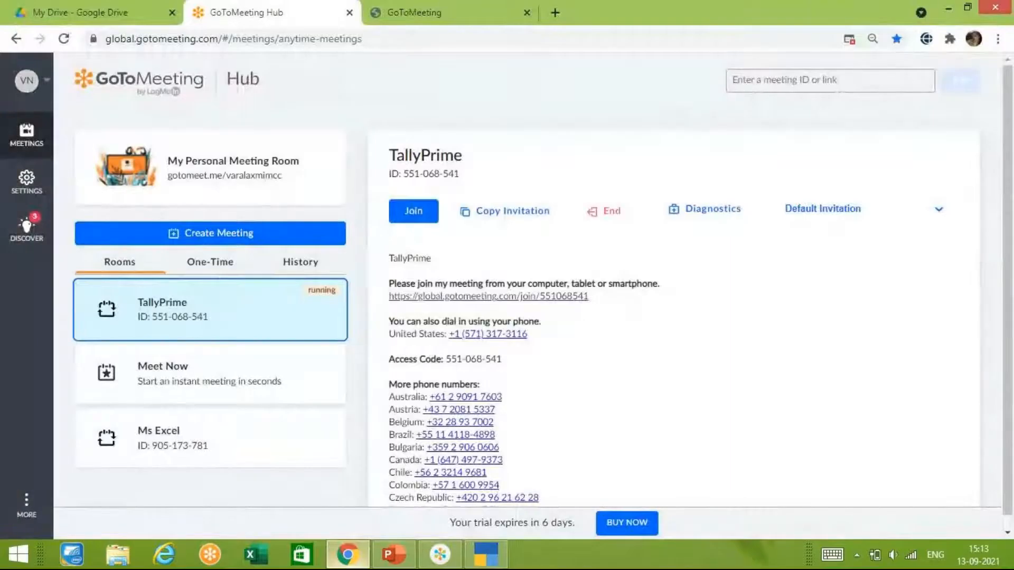
{"action": "left_click", "coordinate": [394, 555]}
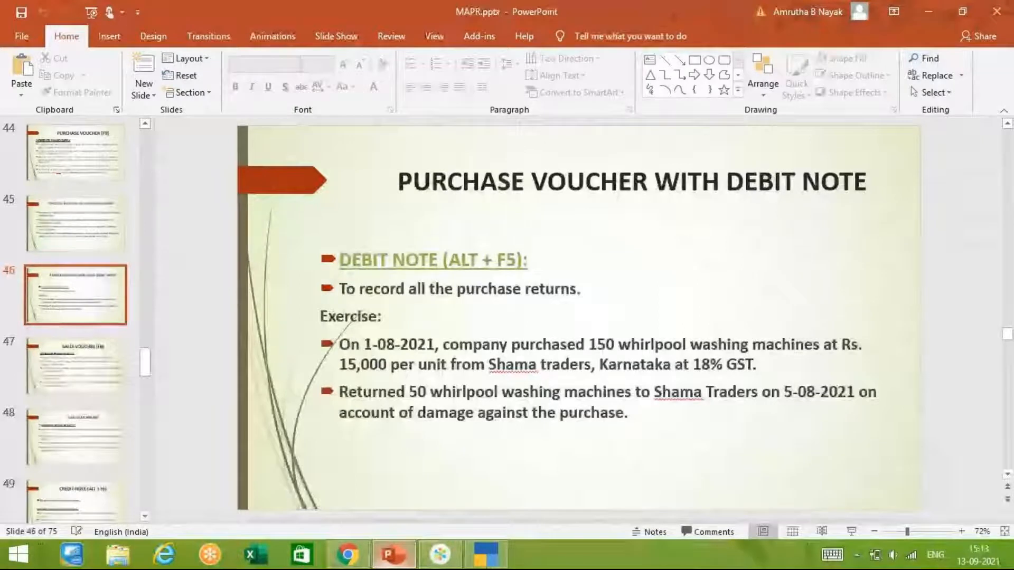
{"action": "left_click", "coordinate": [486, 555]}
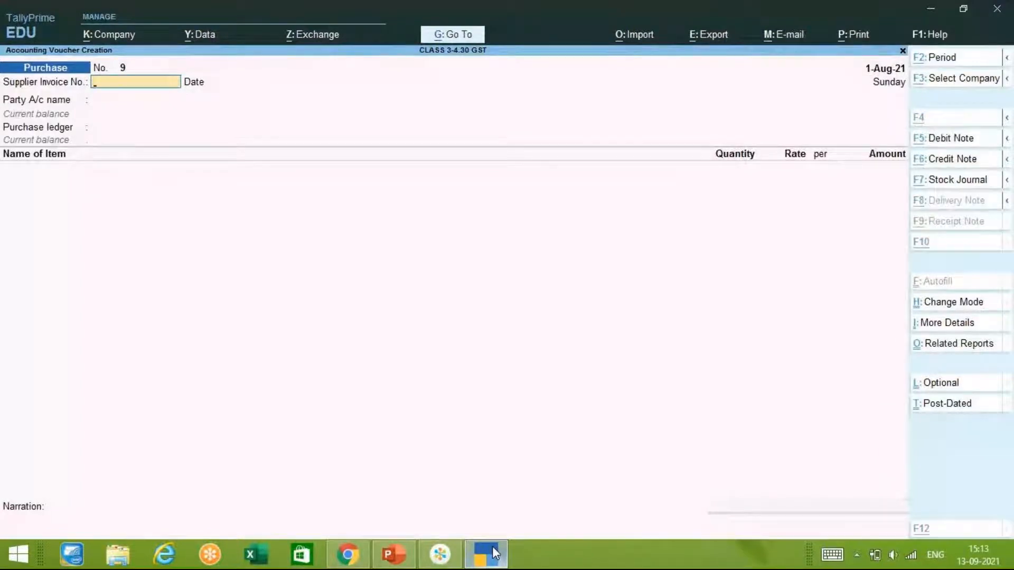
{"action": "key", "text": "alt+F5"}
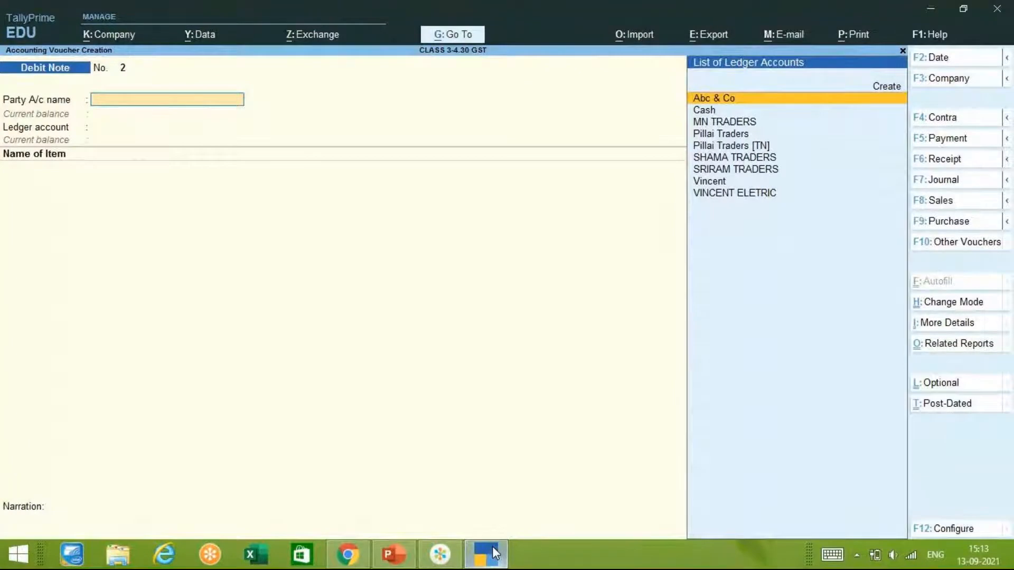
{"action": "key", "text": "Down"}
{"action": "key", "text": "Down"}
{"action": "key", "text": "Down"}
{"action": "key", "text": "Down"}
{"action": "key", "text": "Down"}
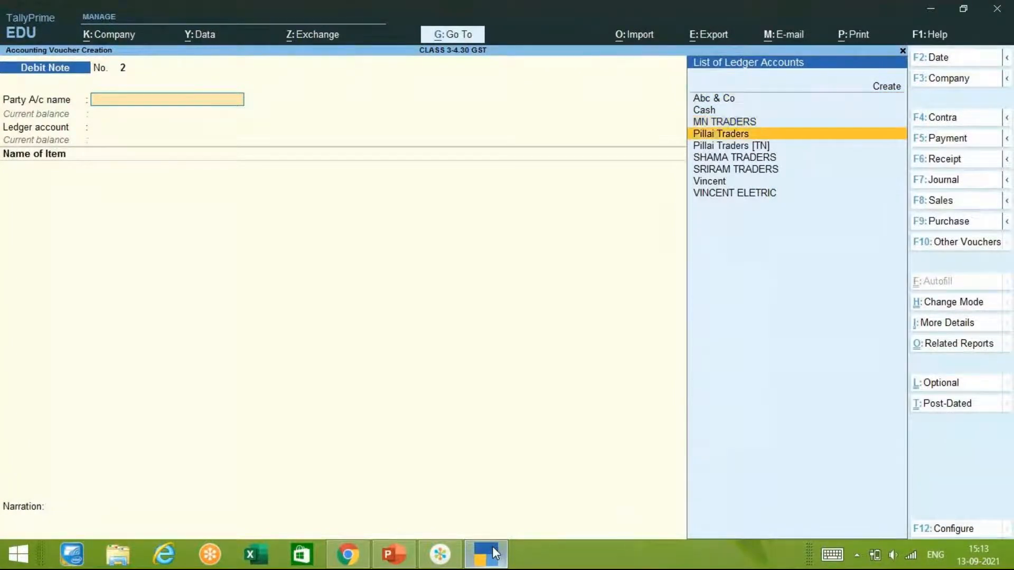
{"action": "key", "text": "Return"}
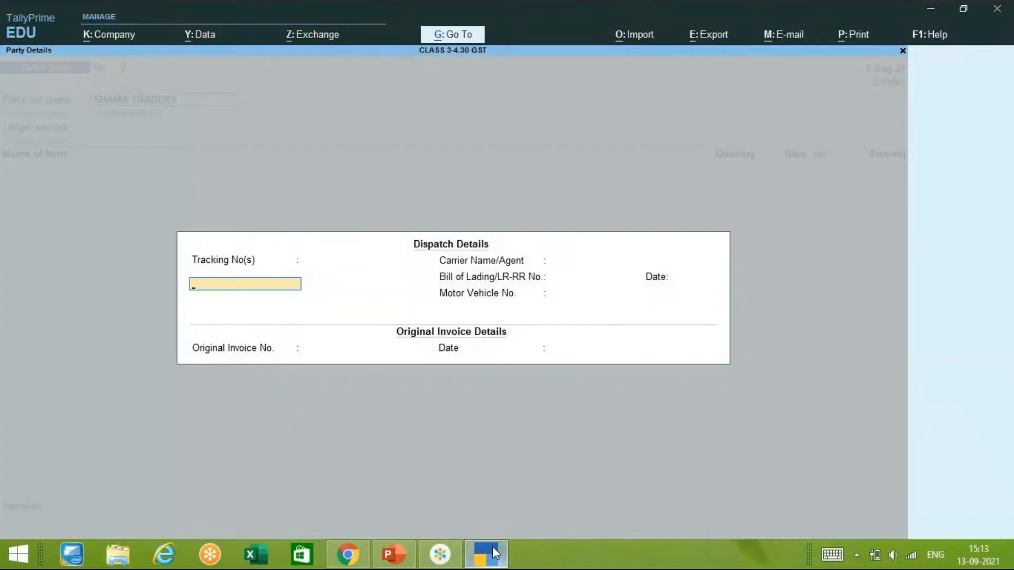
{"action": "key", "text": "Return"}
{"action": "left_click", "coordinate": [495, 553]}
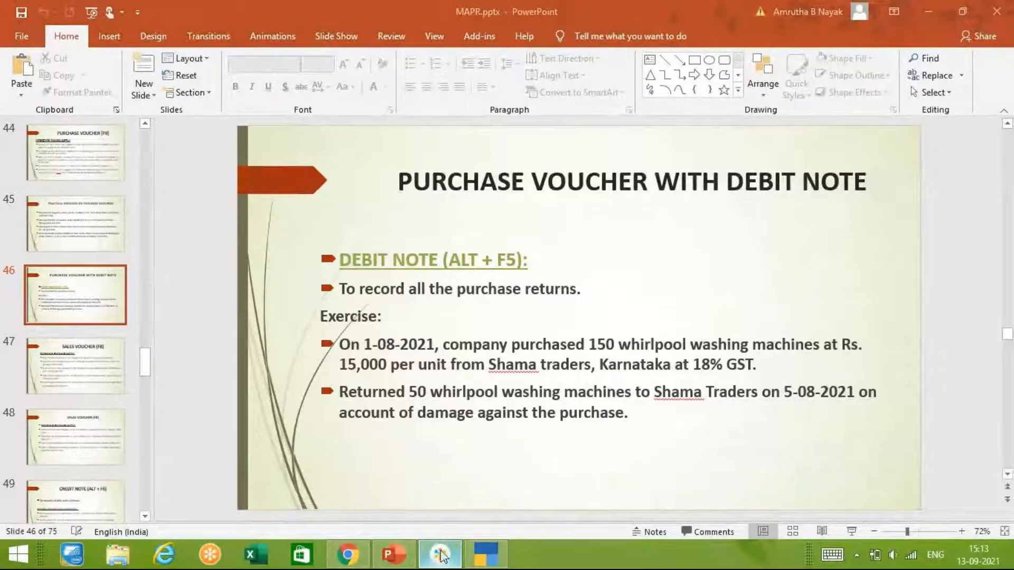
{"action": "key", "text": "alt+Tab"}
{"action": "key", "text": "Escape"}
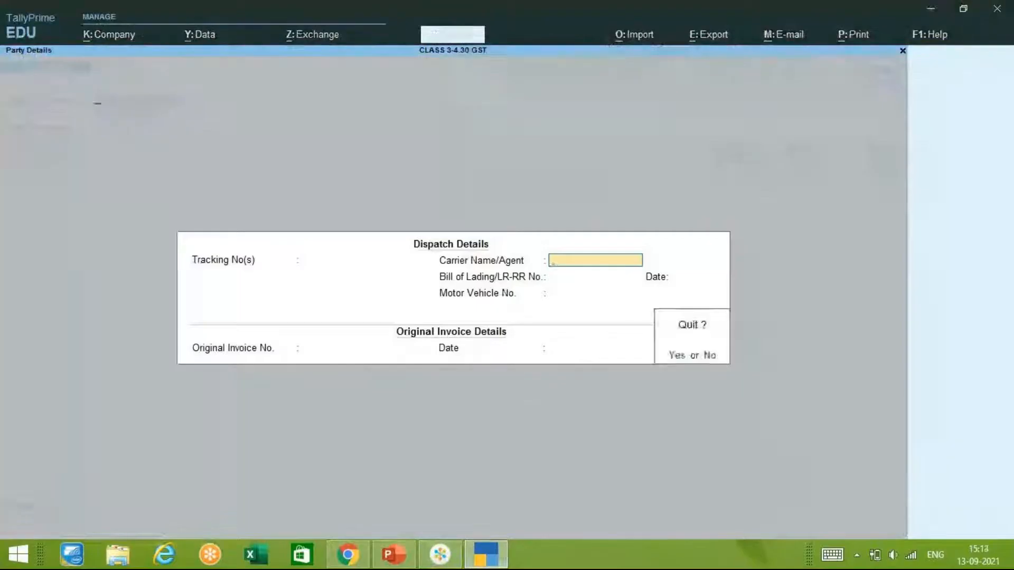
{"action": "key", "text": "Return"}
{"action": "key", "text": "Escape"}
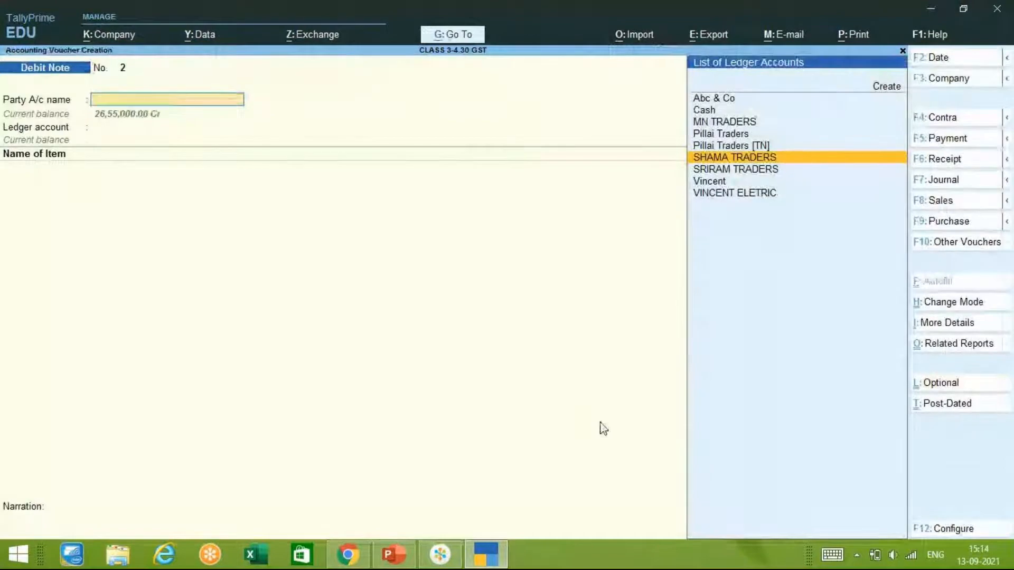
{"action": "key", "text": "Escape"}
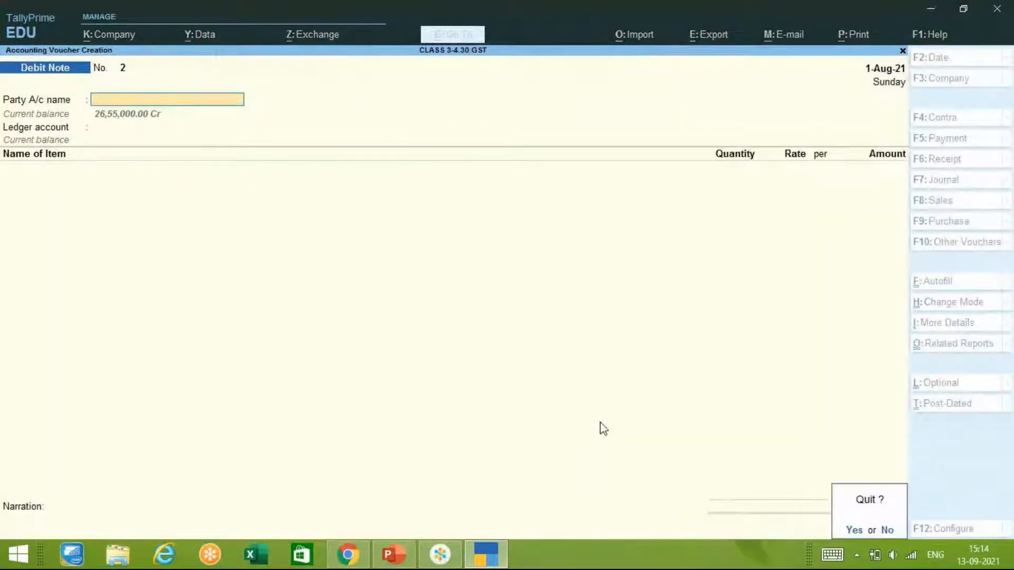
{"action": "key", "text": "Return"}
{"action": "key", "text": "Return"}
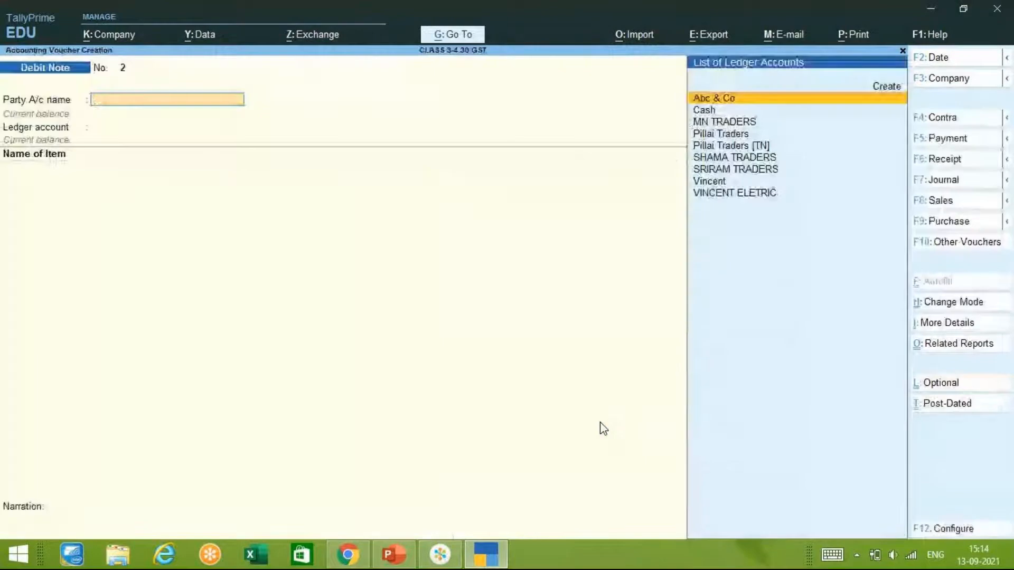
Reopen the saved SHAMA TRADERS purchase voucher for alteration and keep its date, invoice, party, receipt and ledger details.
{"action": "key", "text": "Page_Up"}
{"action": "key", "text": "Page_Down"}
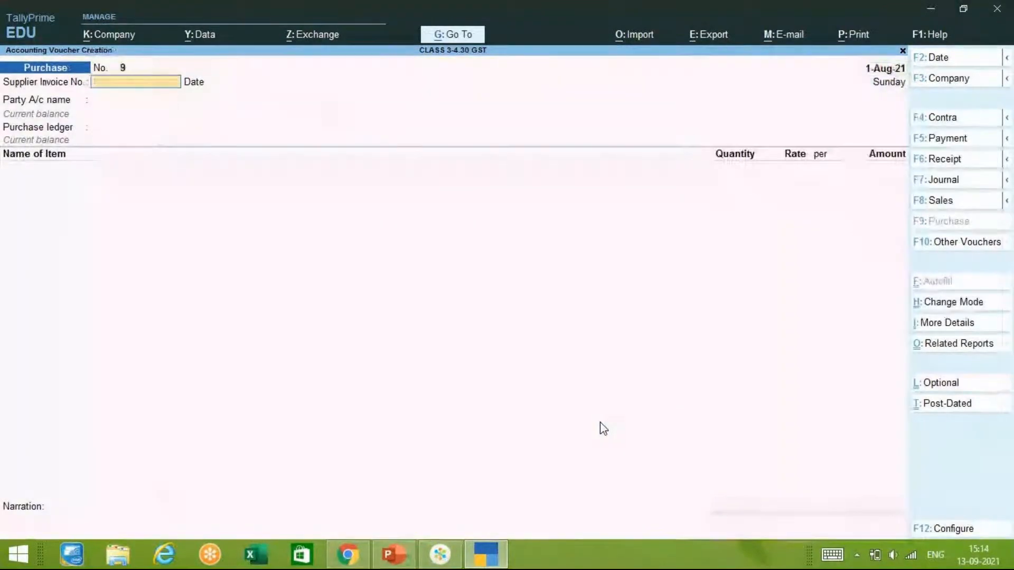
{"action": "key", "text": "Page_Up"}
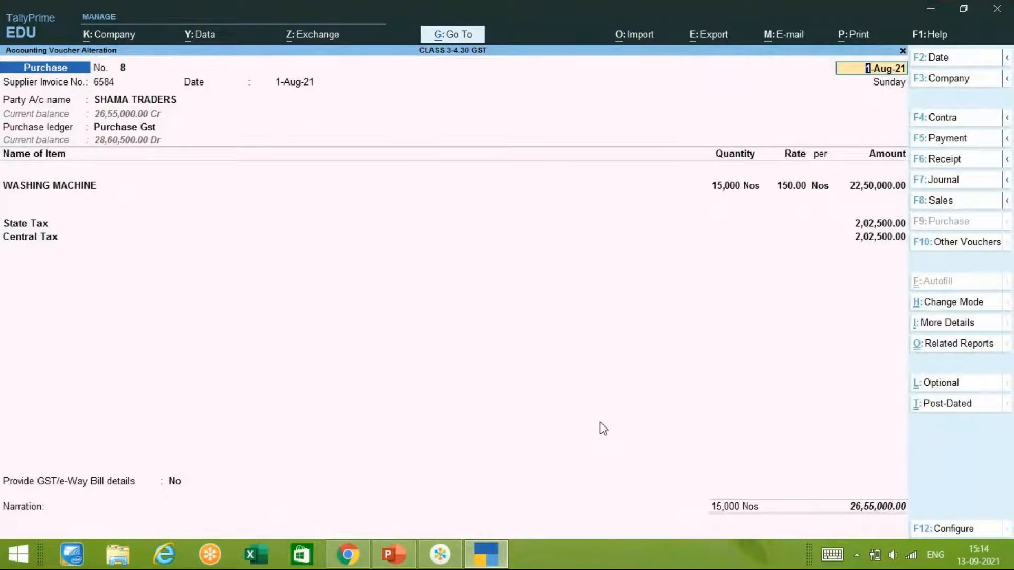
{"action": "key", "text": "Return"}
{"action": "key", "text": "Return"}
{"action": "key", "text": "Return"}
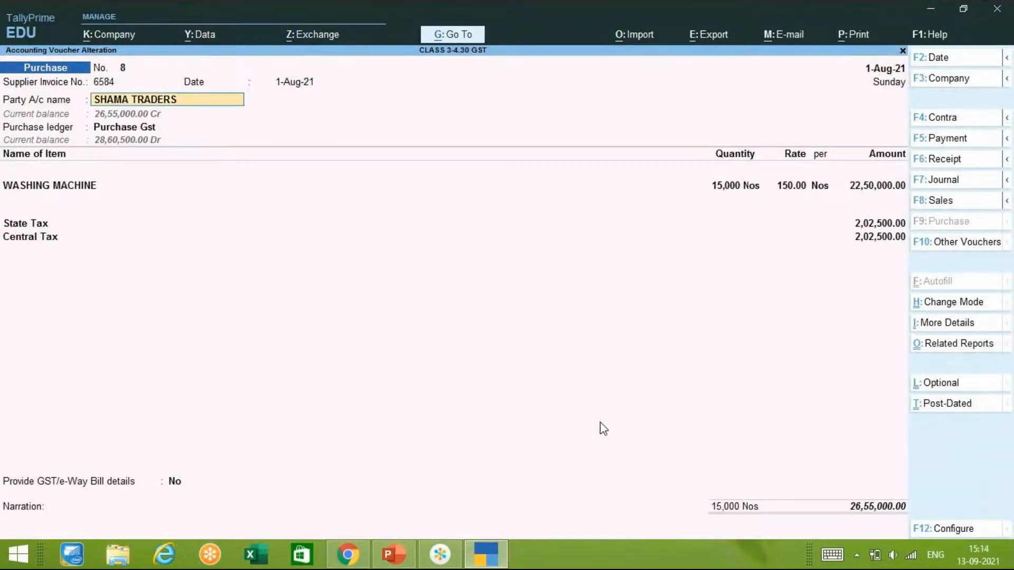
{"action": "key", "text": "Return"}
{"action": "key", "text": "Return"}
{"action": "key", "text": "Return"}
{"action": "key", "text": "Return"}
{"action": "key", "text": "Return"}
{"action": "key", "text": "Return"}
{"action": "key", "text": "Return"}
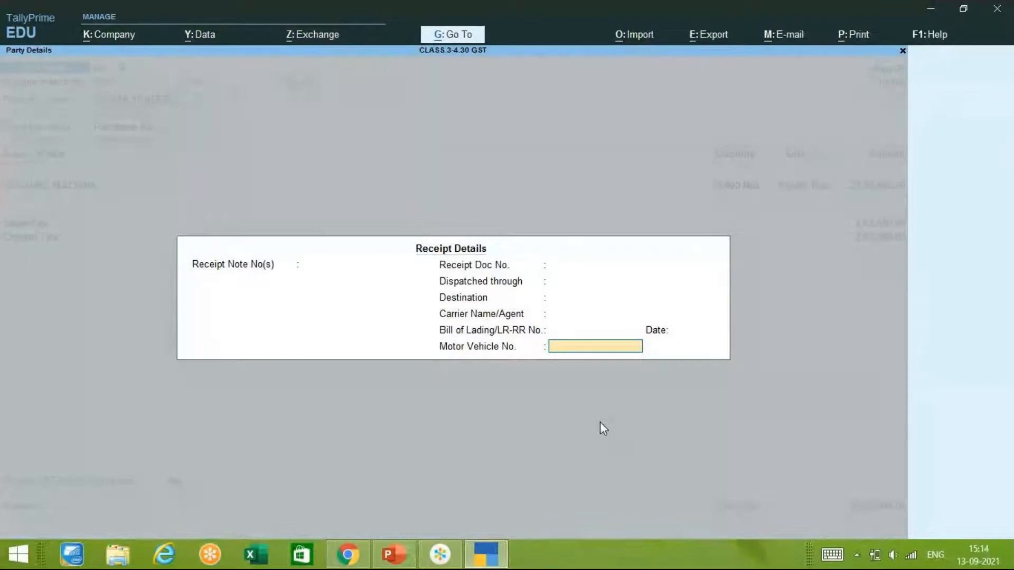
{"action": "key", "text": "Return"}
{"action": "key", "text": "Return"}
{"action": "key", "text": "Return"}
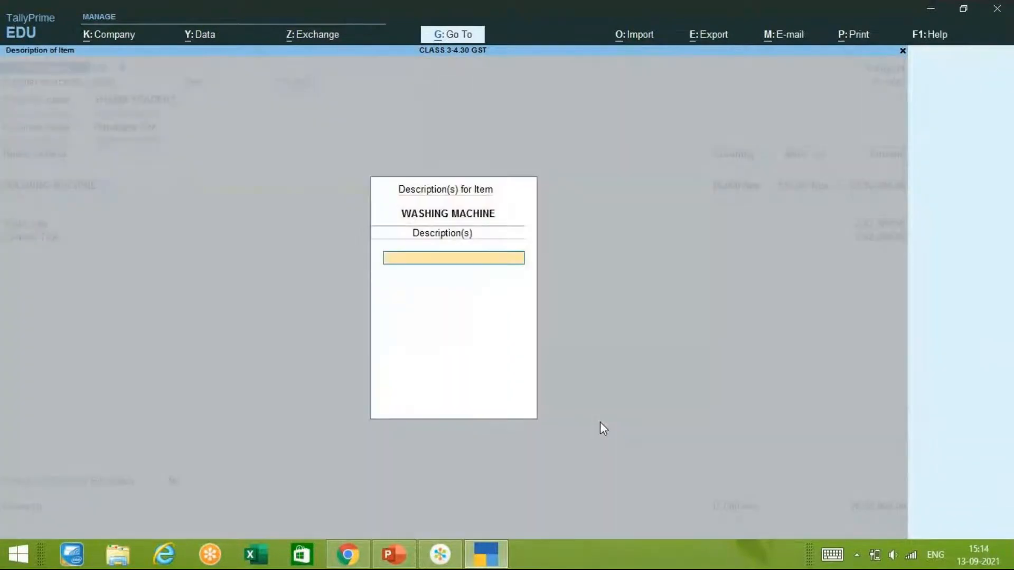
Correct the WASHING MACHINE line to a quantity of 150 Nos at a rate of 15,000.
{"action": "key", "text": "Return"}
{"action": "key", "text": "Return"}
{"action": "type", "text": "150"}
{"action": "key", "text": "Return"}
{"action": "type", "text": "15"}
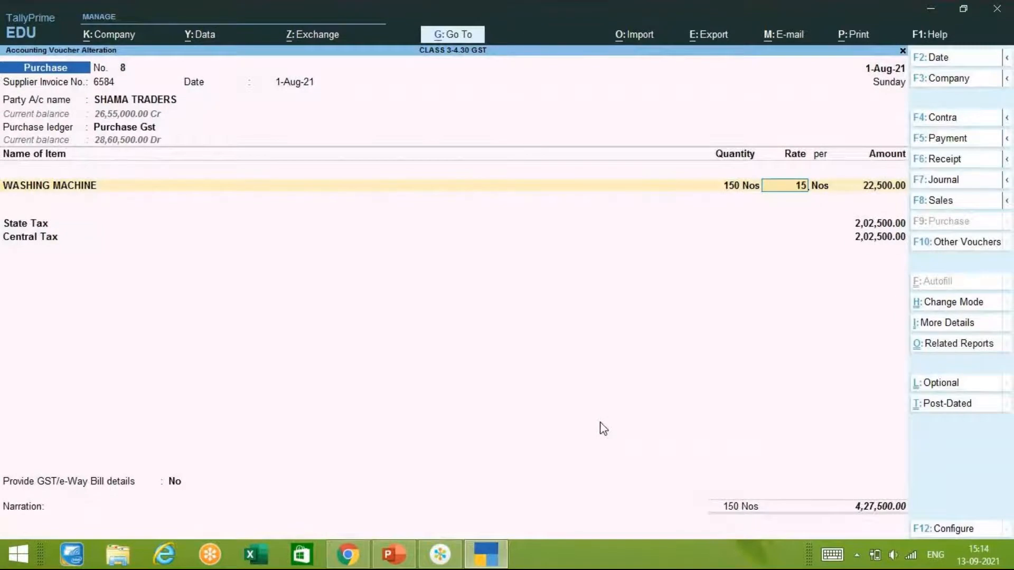
{"action": "type", "text": "000"}
{"action": "key", "text": "Return"}
{"action": "key", "text": "Return"}
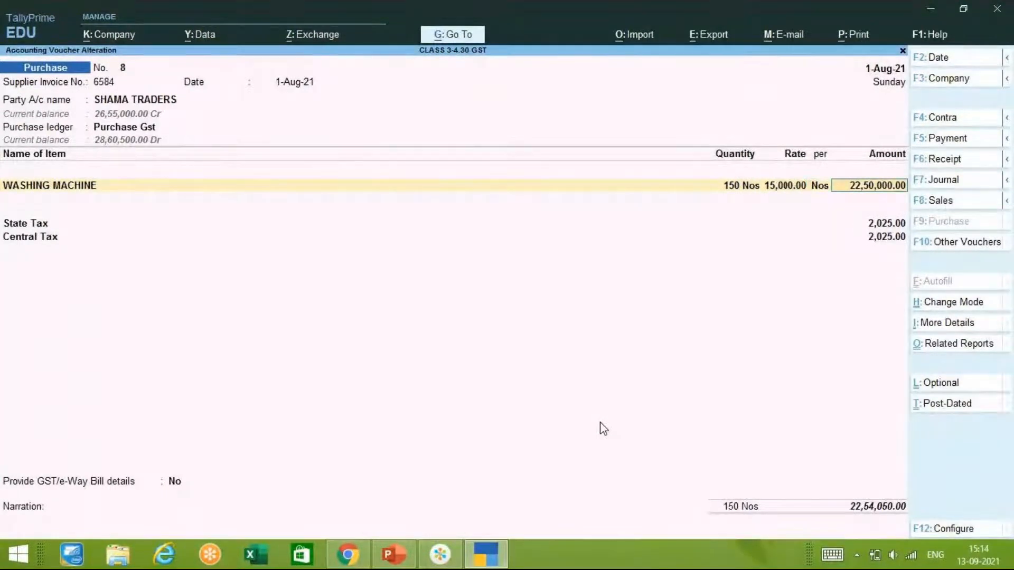
Update the State Tax and Central Tax lines for the corrected item amount and save the purchase voucher without a narration.
{"action": "key", "text": "Return"}
{"action": "key", "text": "Return"}
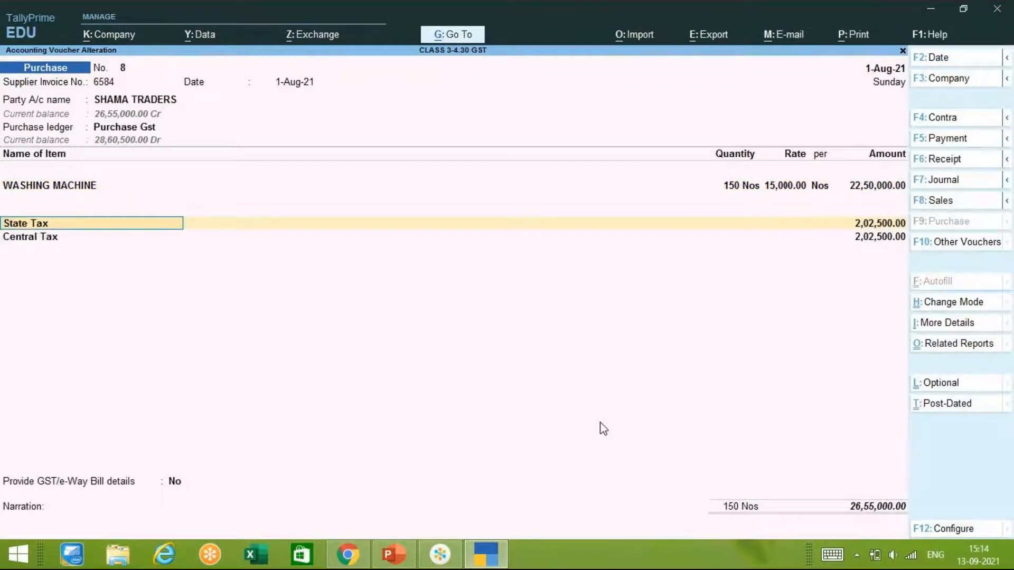
{"action": "key", "text": "Return"}
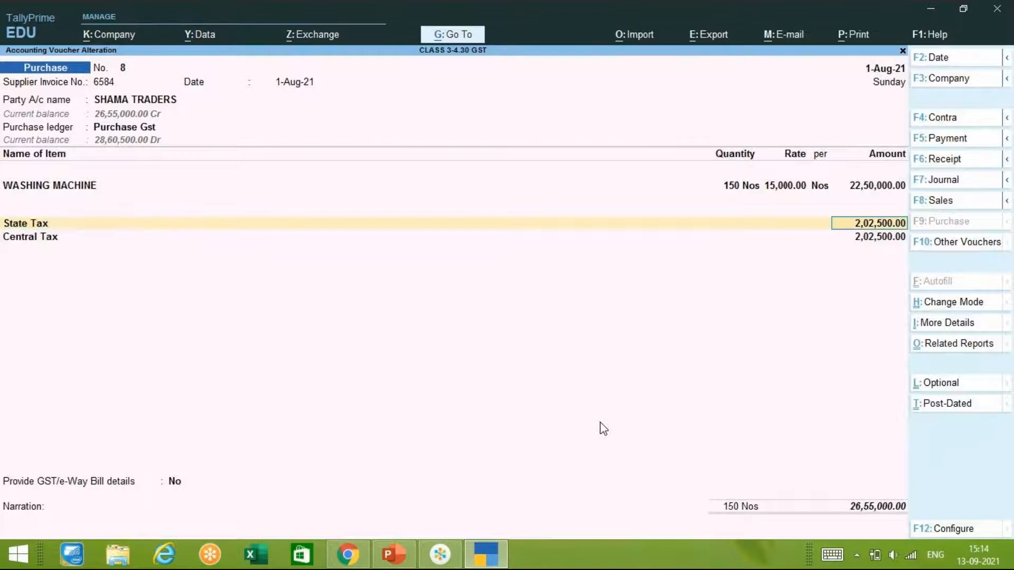
{"action": "key", "text": "Return"}
{"action": "key", "text": "Return"}
{"action": "key", "text": "Return"}
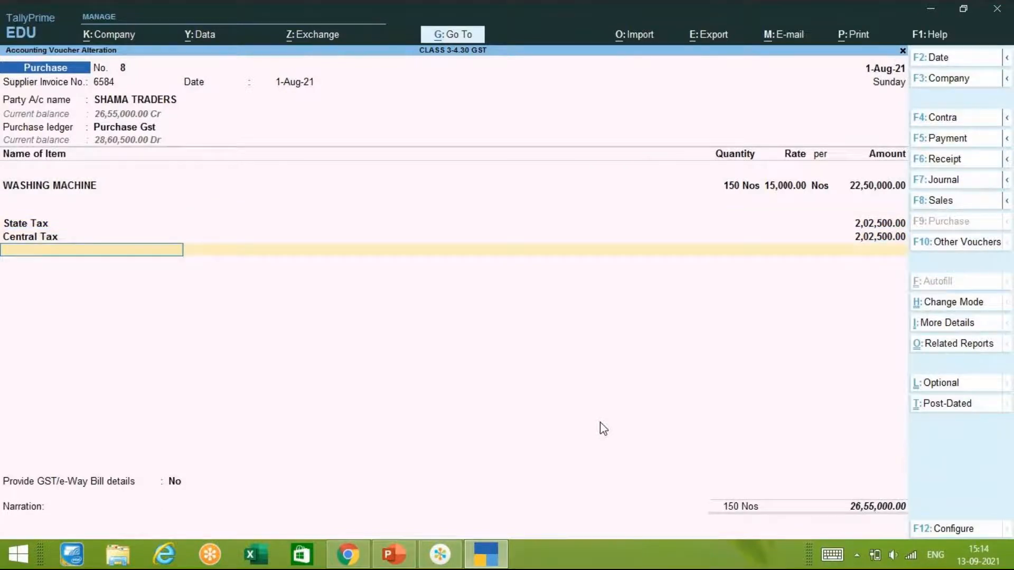
{"action": "key", "text": "Return"}
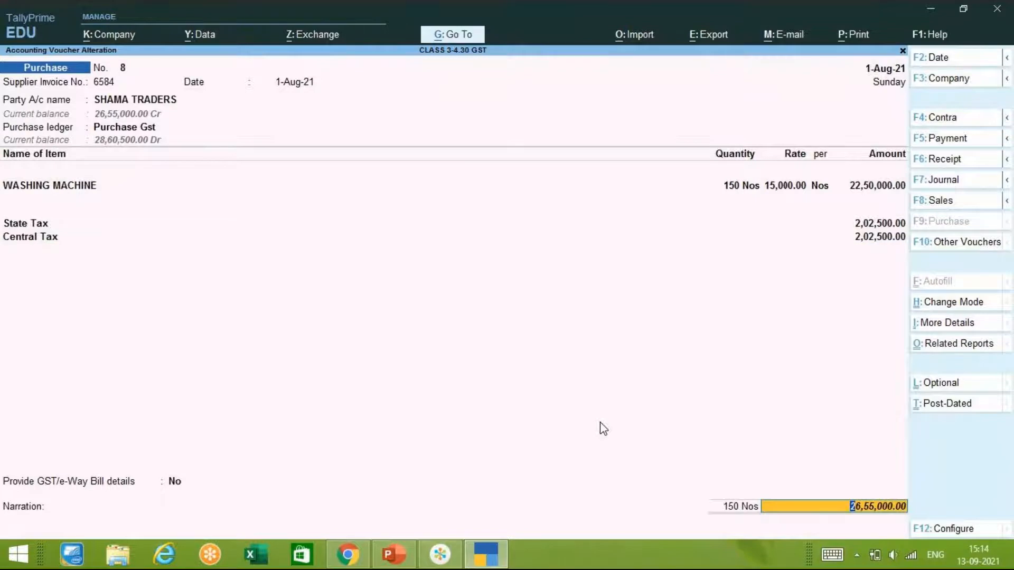
{"action": "key", "text": "Return"}
{"action": "key", "text": "Return"}
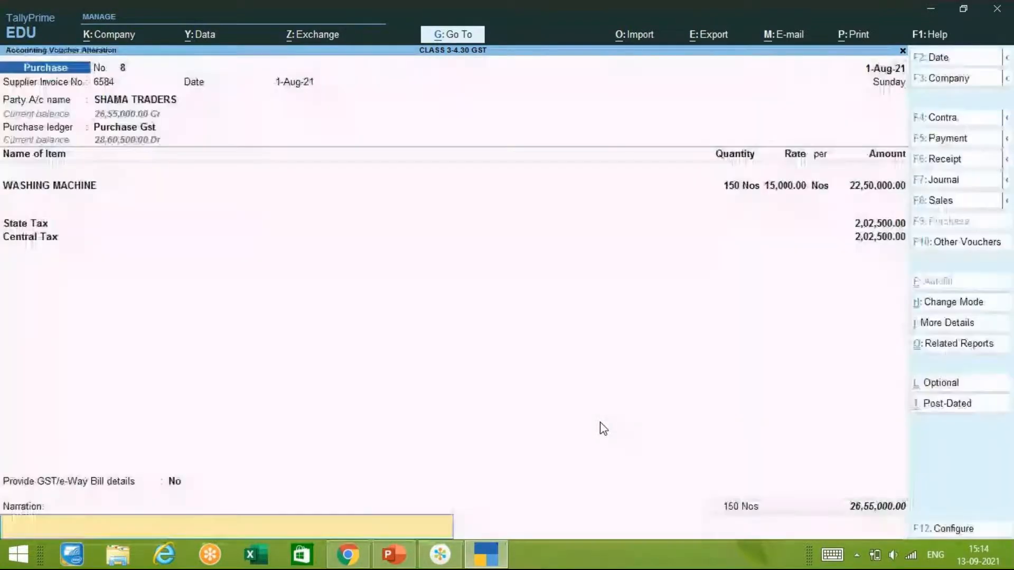
{"action": "key", "text": "Return"}
{"action": "key", "text": "Return"}
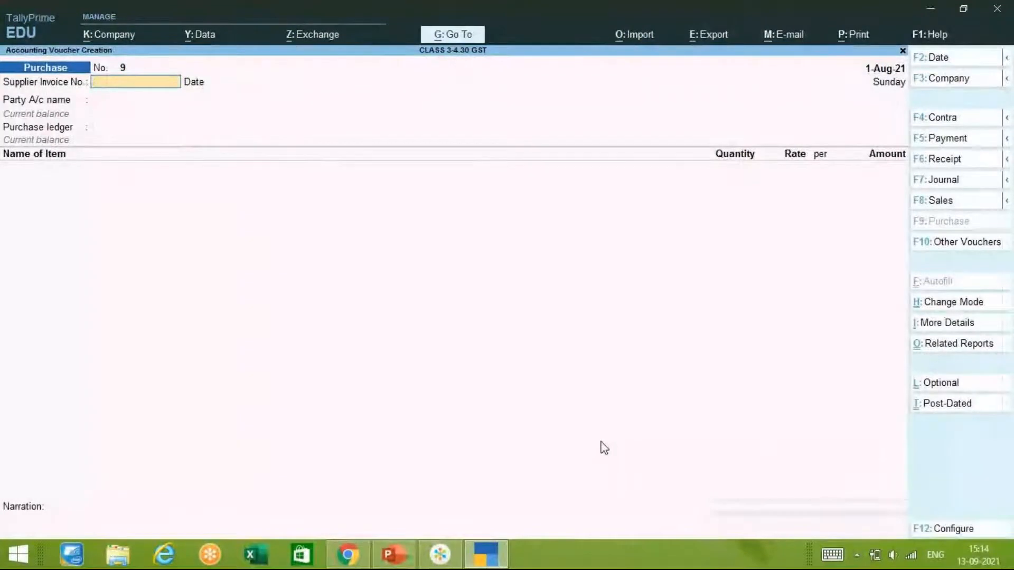
Start a debit note for SHAMA TRADERS with Purchase Gst as the ledger account.
{"action": "key", "text": "ctrl"}
{"action": "key", "text": "ctrl+F5"}
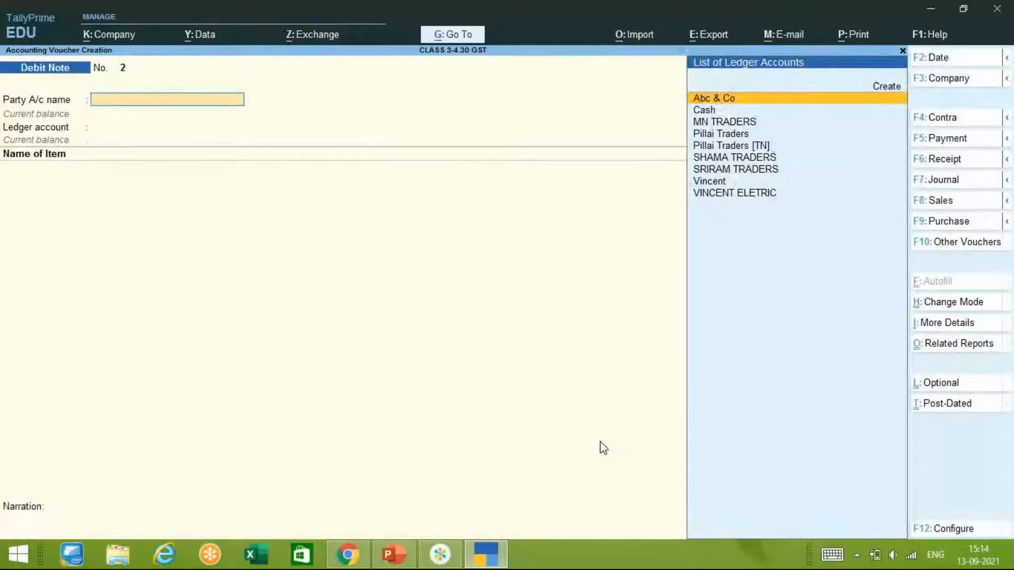
{"action": "key", "text": "Down"}
{"action": "key", "text": "Down"}
{"action": "key", "text": "Down"}
{"action": "key", "text": "Down"}
{"action": "key", "text": "Down"}
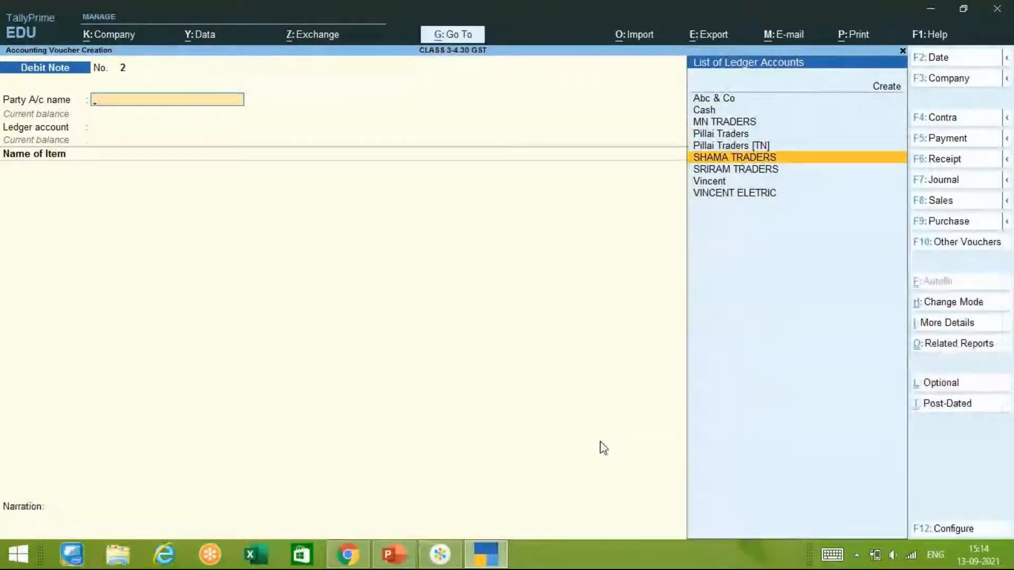
{"action": "key", "text": "Return"}
{"action": "key", "text": "ctrl+a"}
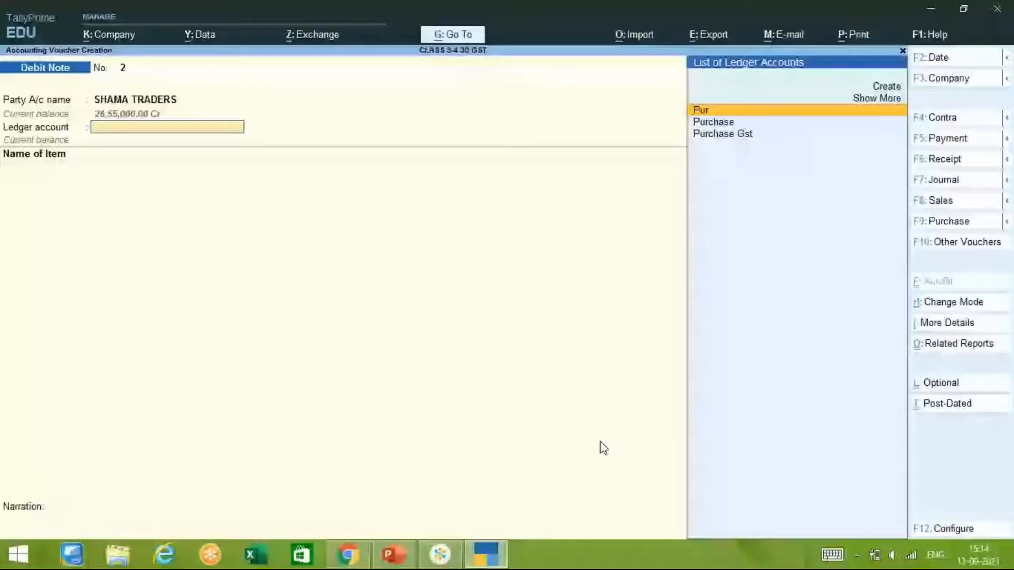
{"action": "key", "text": "Down"}
{"action": "key", "text": "Down"}
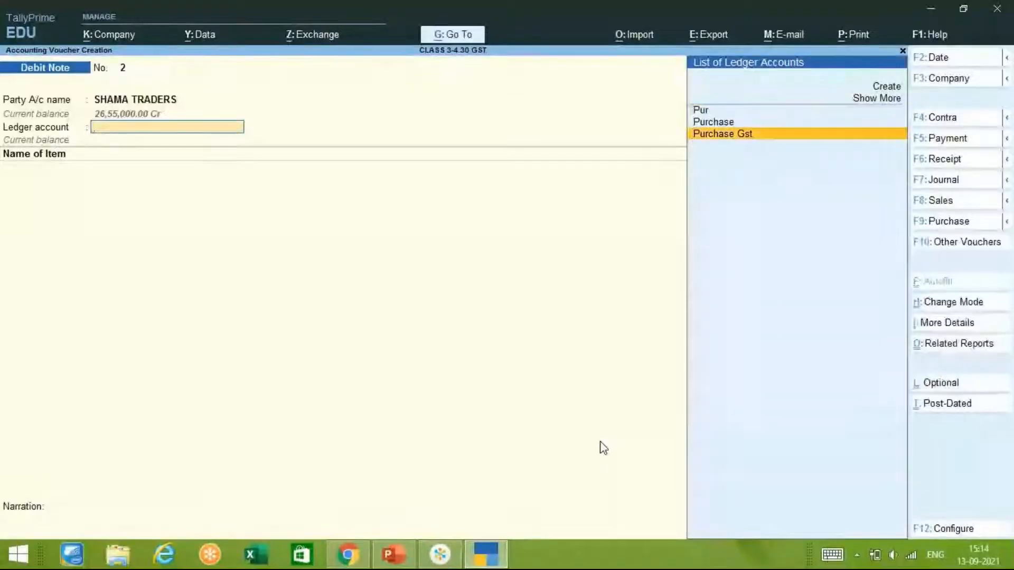
{"action": "key", "text": "Return"}
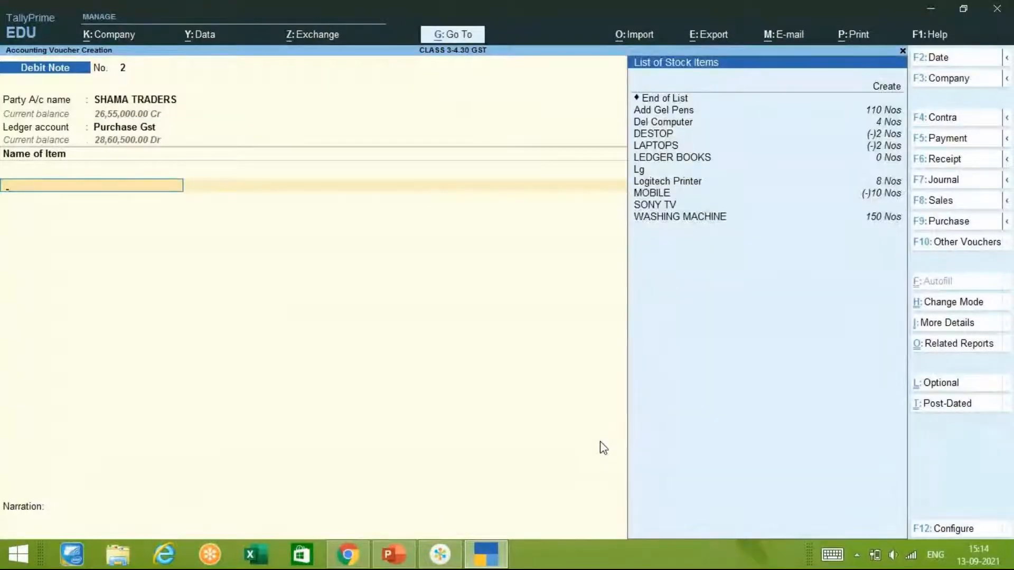
Add WASHING MACHINE to the debit note as 50 Nos at a rate of 15,000.
{"action": "key", "text": "Down"}
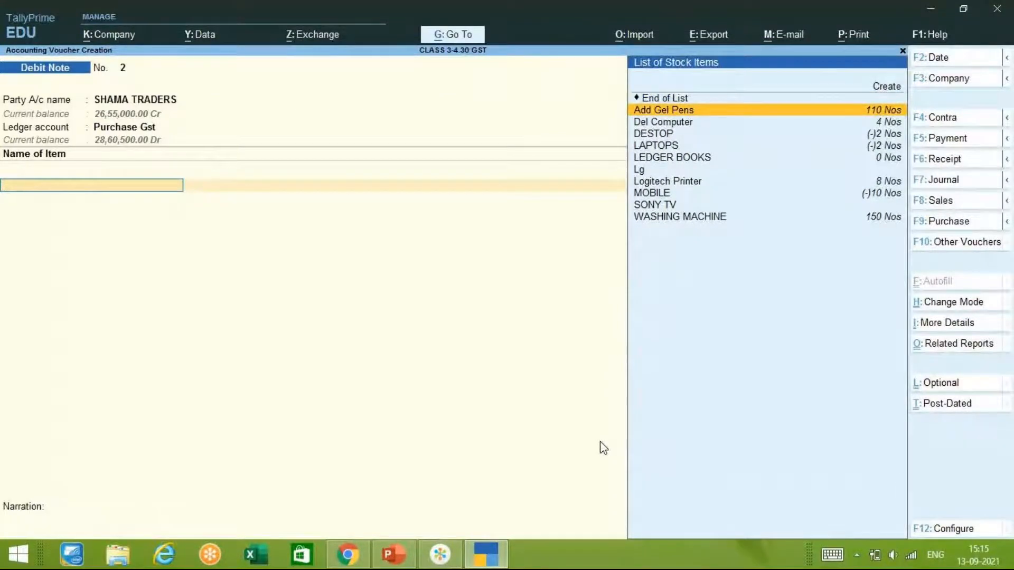
{"action": "key", "text": "Down"}
{"action": "key", "text": "Down"}
{"action": "key", "text": "Down"}
{"action": "key", "text": "Down"}
{"action": "key", "text": "Down"}
{"action": "key", "text": "Down"}
{"action": "key", "text": "Down"}
{"action": "key", "text": "Down"}
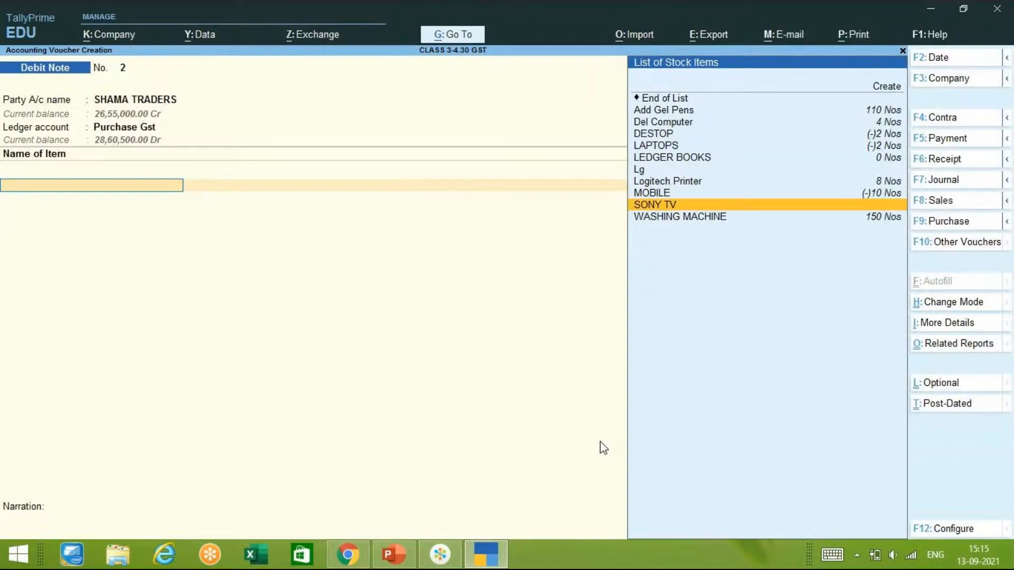
{"action": "key", "text": "Down"}
{"action": "key", "text": "Return"}
{"action": "key", "text": "Return"}
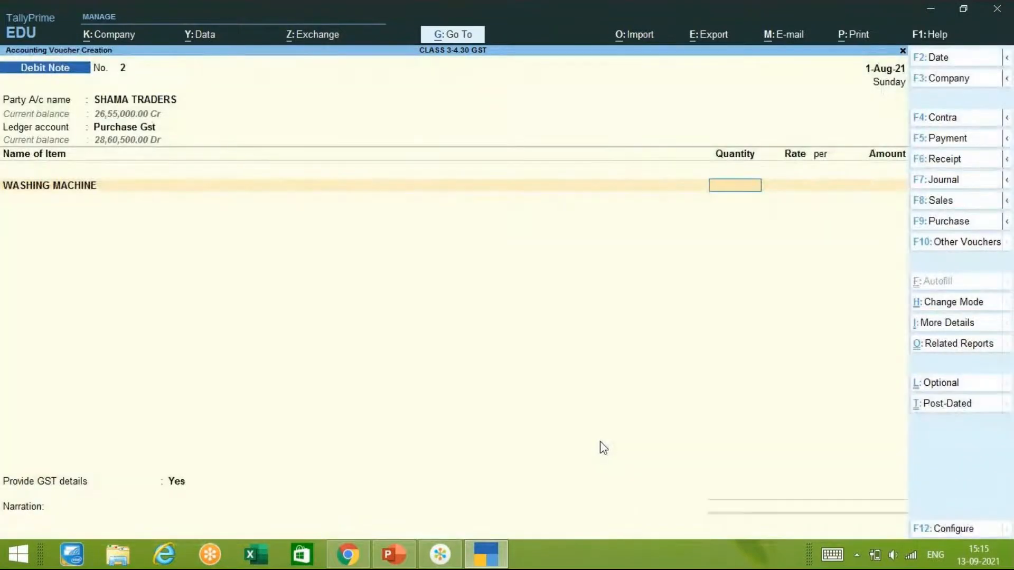
{"action": "type", "text": "50"}
{"action": "key", "text": "Return"}
{"action": "key", "text": "Return"}
{"action": "key", "text": "Return"}
{"action": "key", "text": "Return"}
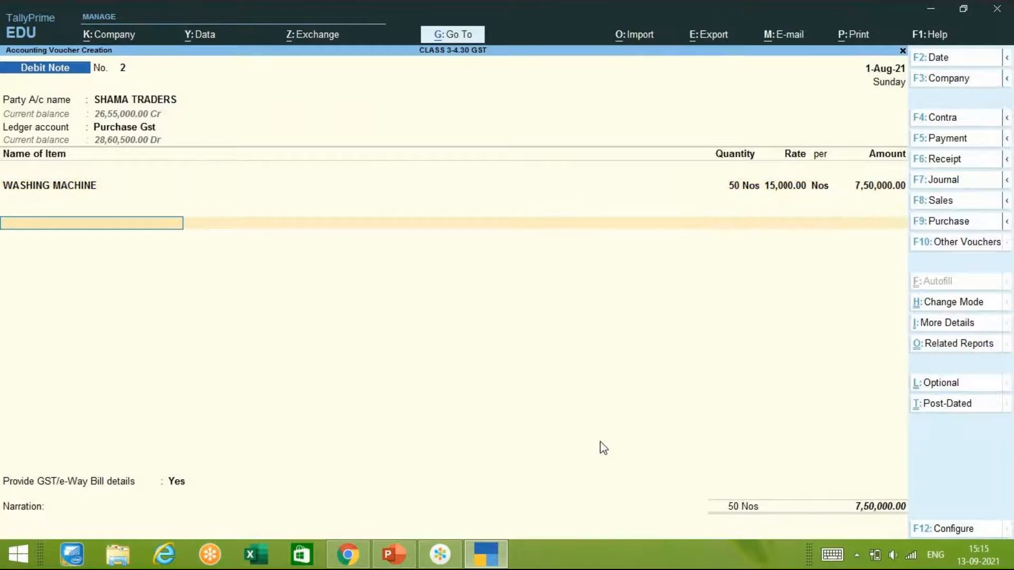
Add the Central Tax and State Tax ledgers below the debit note's item line.
{"action": "key", "text": "Return"}
{"action": "key", "text": "Down"}
{"action": "key", "text": "Down"}
{"action": "key", "text": "Down"}
{"action": "key", "text": "Down"}
{"action": "key", "text": "Down"}
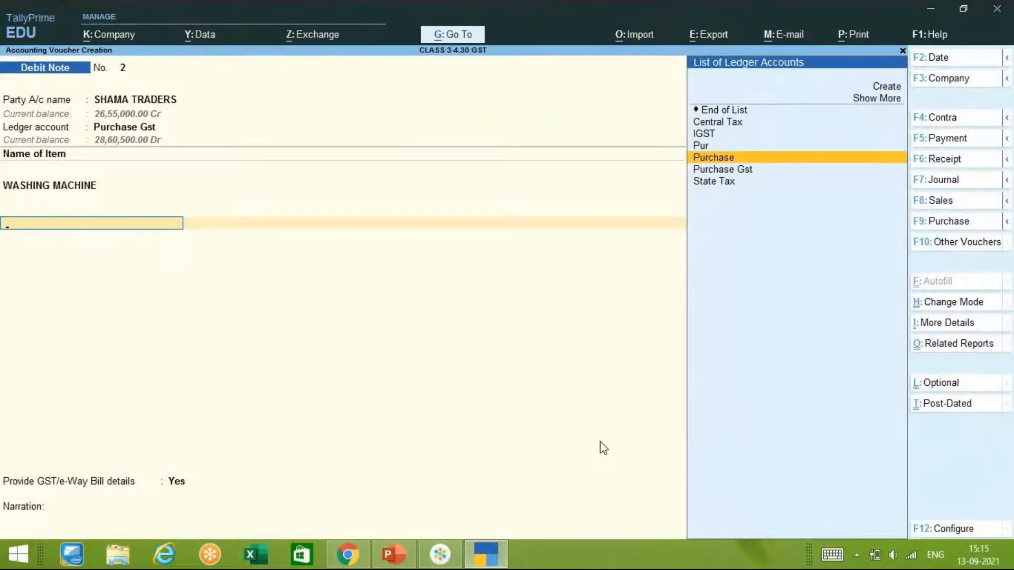
{"action": "key", "text": "Down"}
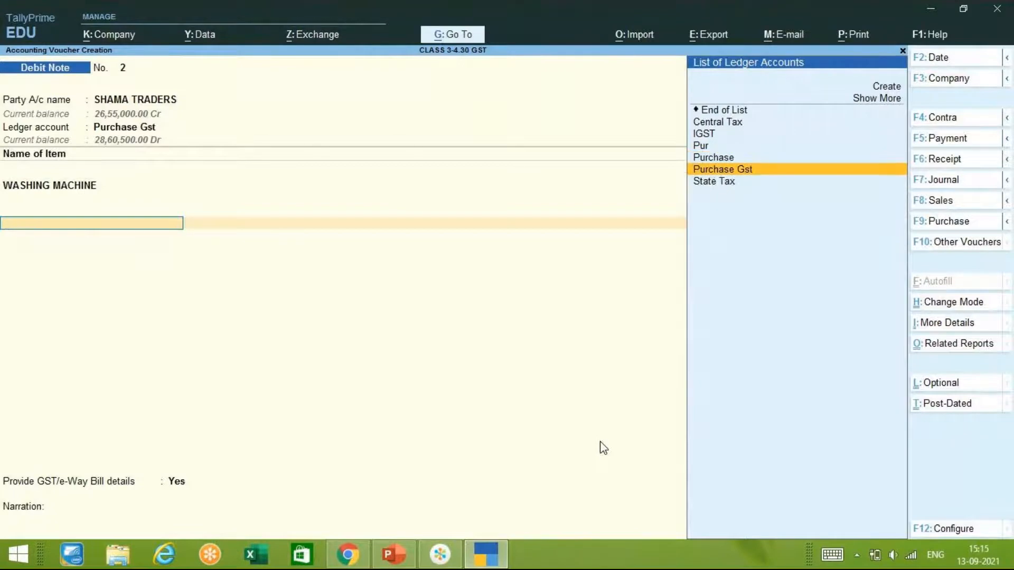
{"action": "key", "text": "Up"}
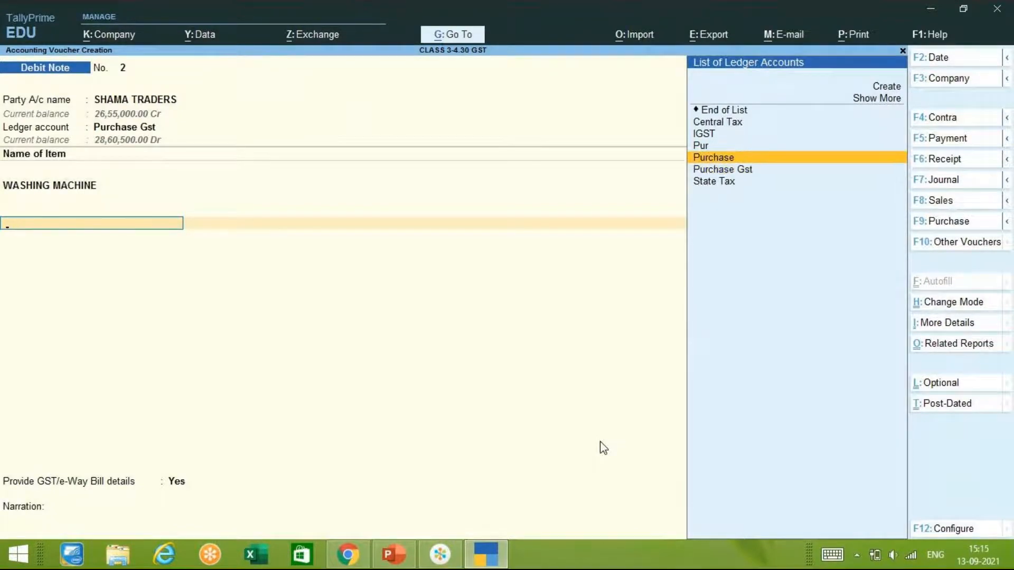
{"action": "key", "text": "Up"}
{"action": "key", "text": "Up"}
{"action": "key", "text": "Up"}
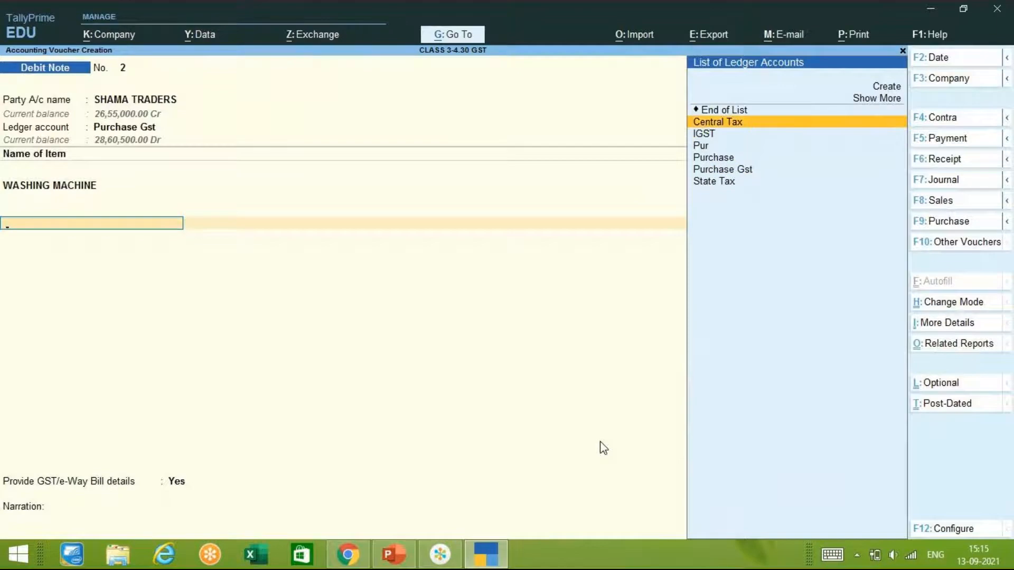
{"action": "key", "text": "Return"}
{"action": "key", "text": "Return"}
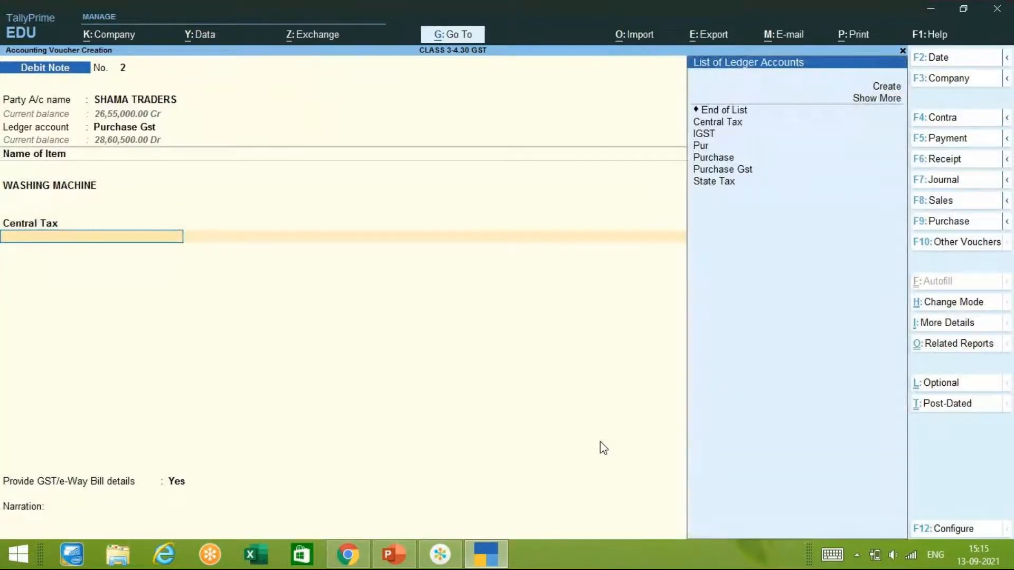
{"action": "type", "text": "S"}
{"action": "key", "text": "Return"}
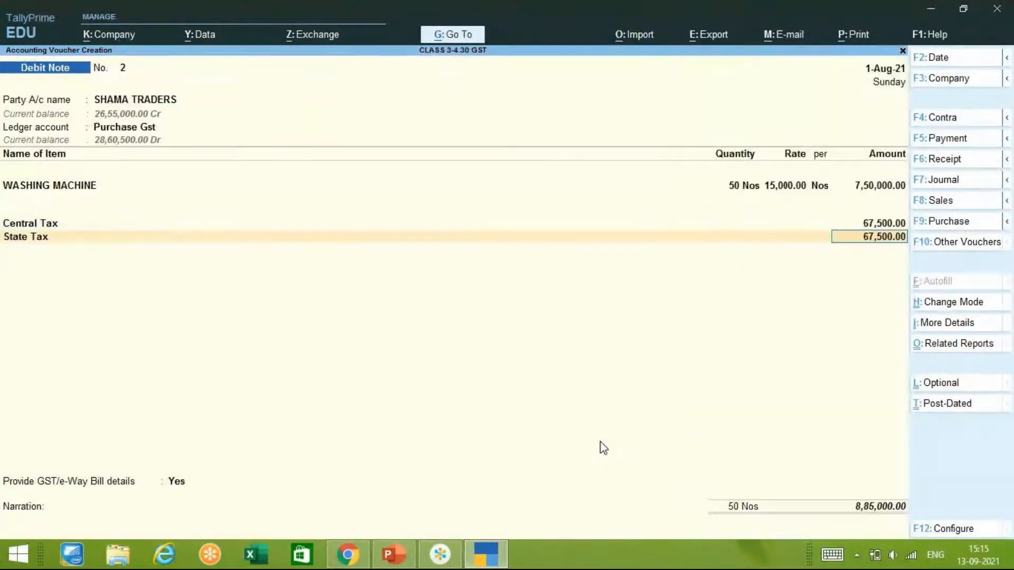
{"action": "key", "text": "Return"}
{"action": "key", "text": "Return"}
Back out of the additional GST details and set Provide GST/e-Way Bill details to No.
{"action": "key", "text": "Return"}
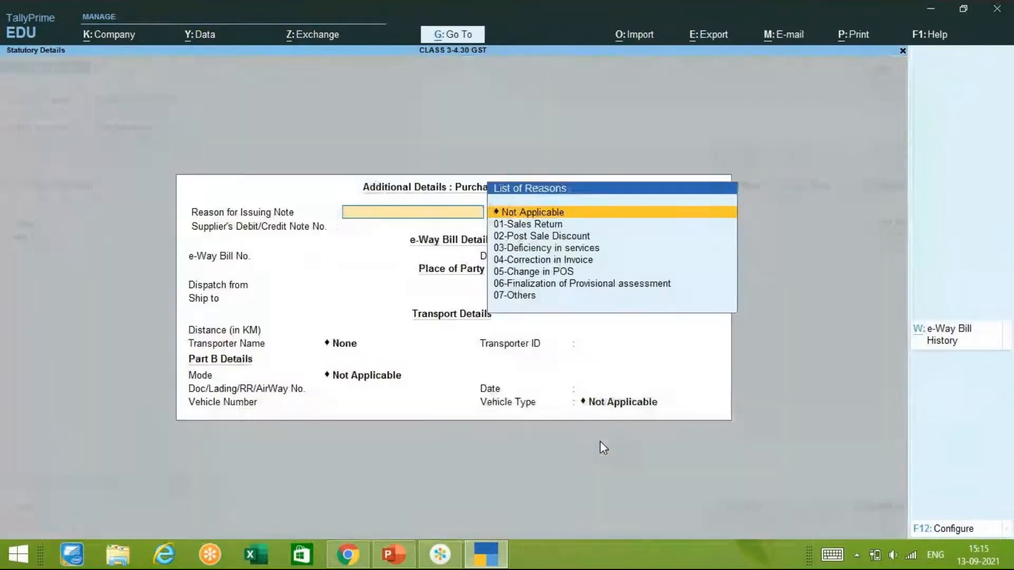
{"action": "key", "text": "Escape"}
{"action": "key", "text": "Up"}
{"action": "key", "text": "Return"}
{"action": "key", "text": "Return"}
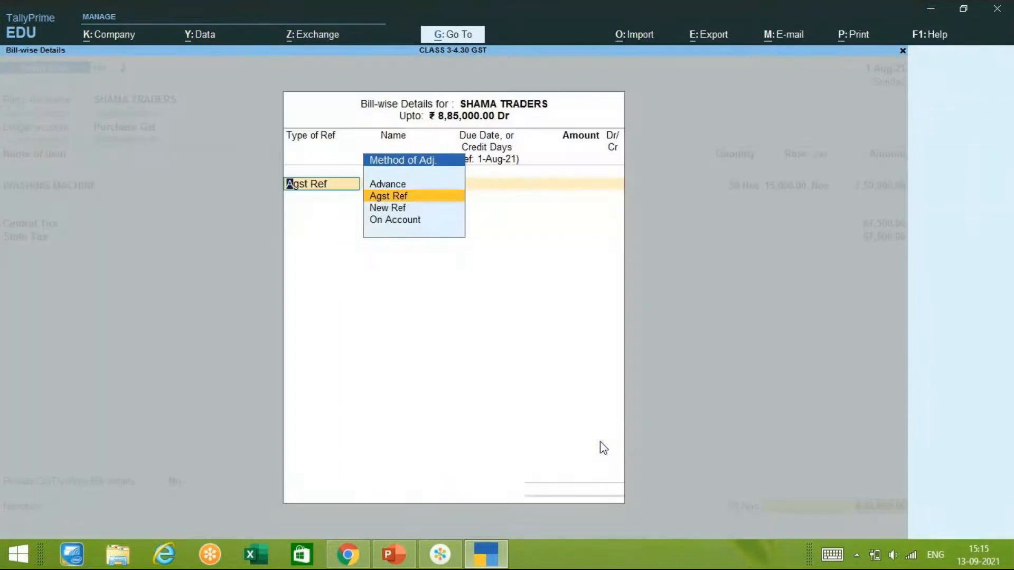
Allocate the full amount as Agst Ref to the party's pending 1-Aug-21 bill and save the debit note without a narration.
{"action": "key", "text": "Return"}
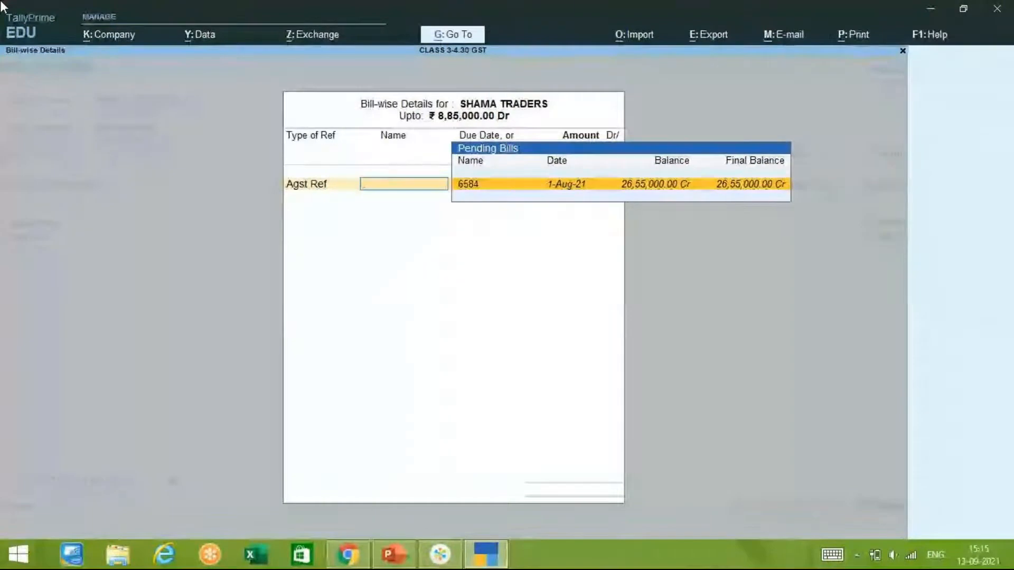
{"action": "key", "text": "Return"}
{"action": "key", "text": "Return"}
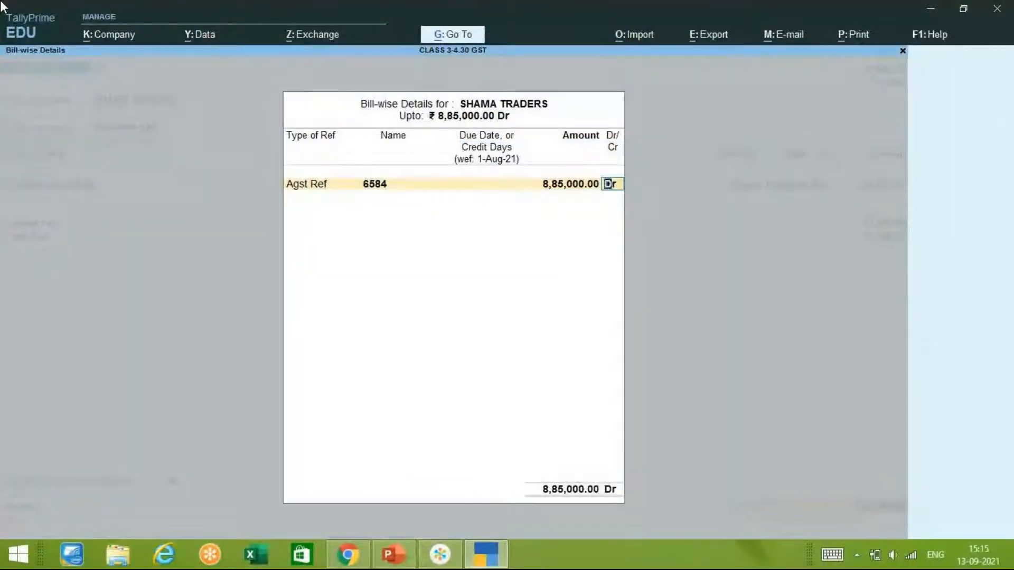
{"action": "key", "text": "Return"}
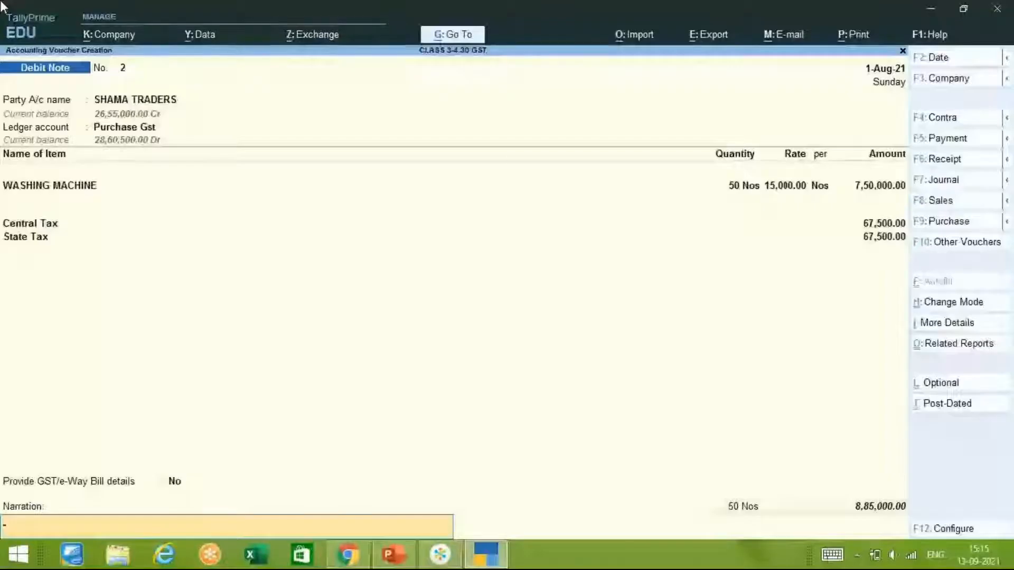
{"action": "key", "text": "Return"}
{"action": "key", "text": "Return"}
{"action": "key", "text": "XF86AudioMute"}
{"action": "key", "text": "Escape"}
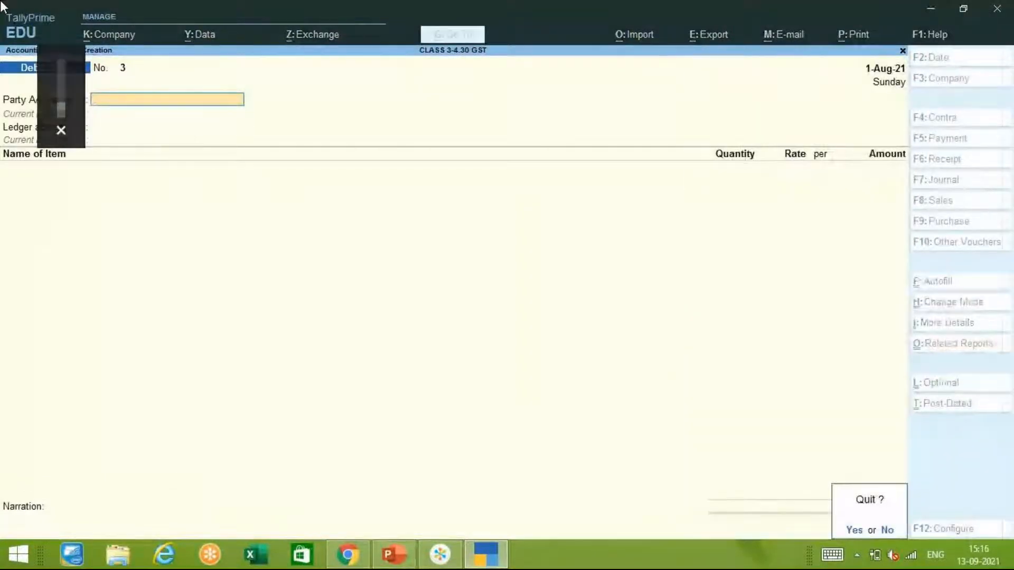
{"action": "key", "text": "Return"}
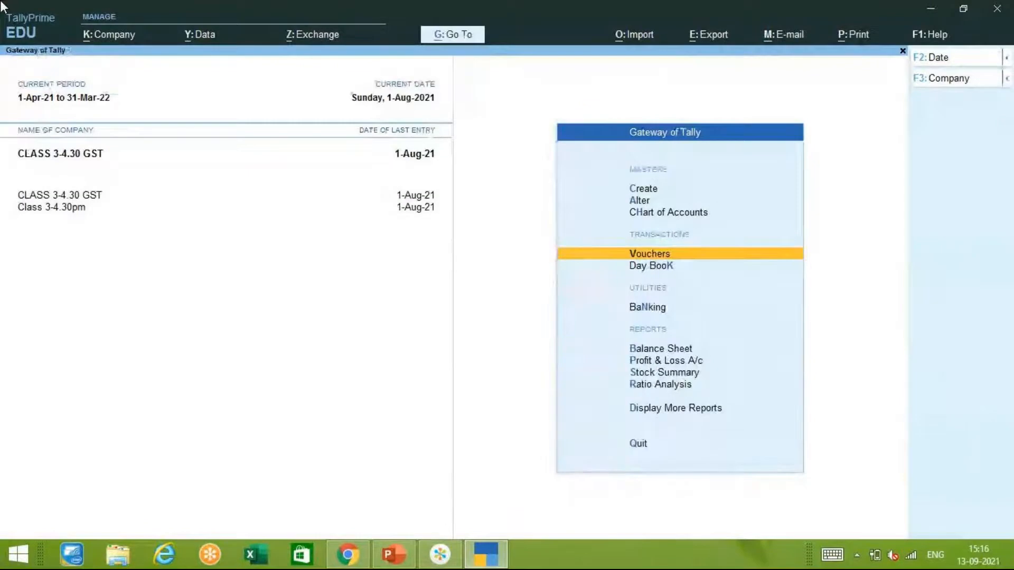
{"action": "key", "text": "XF86AudioMute"}
{"action": "key", "text": "Return"}
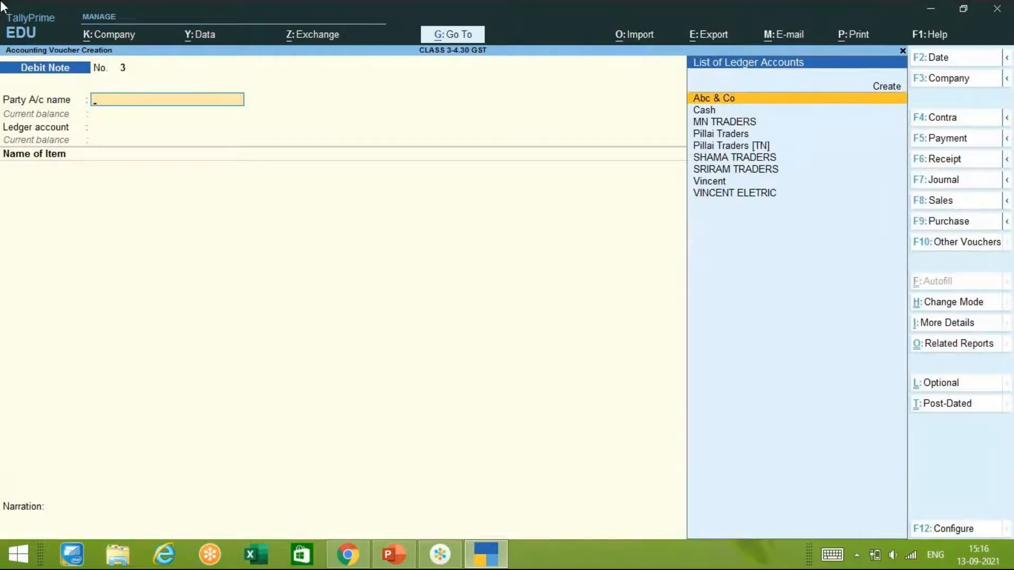
Reopen the saved SHAMA TRADERS debit note, change its date to 1-Sep-21 and save it.
{"action": "key", "text": "Page_Up"}
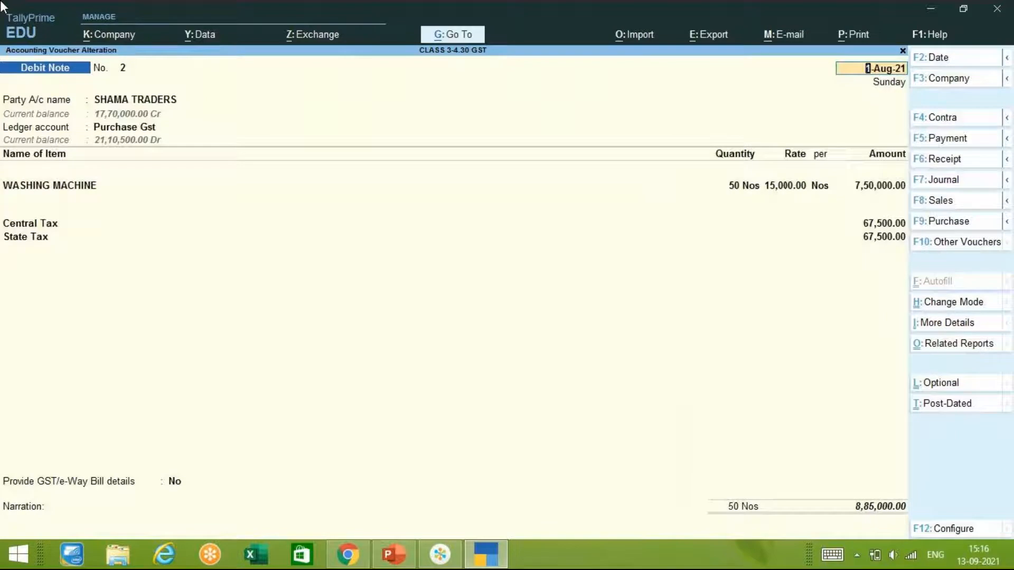
{"action": "key", "text": "F2"}
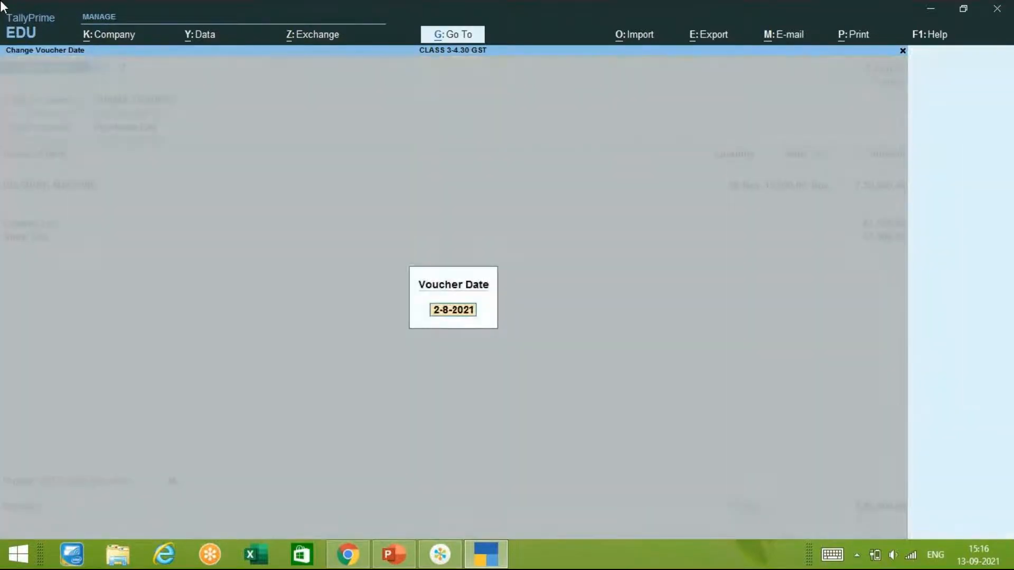
{"action": "type", "text": "1-9"}
{"action": "key", "text": "Return"}
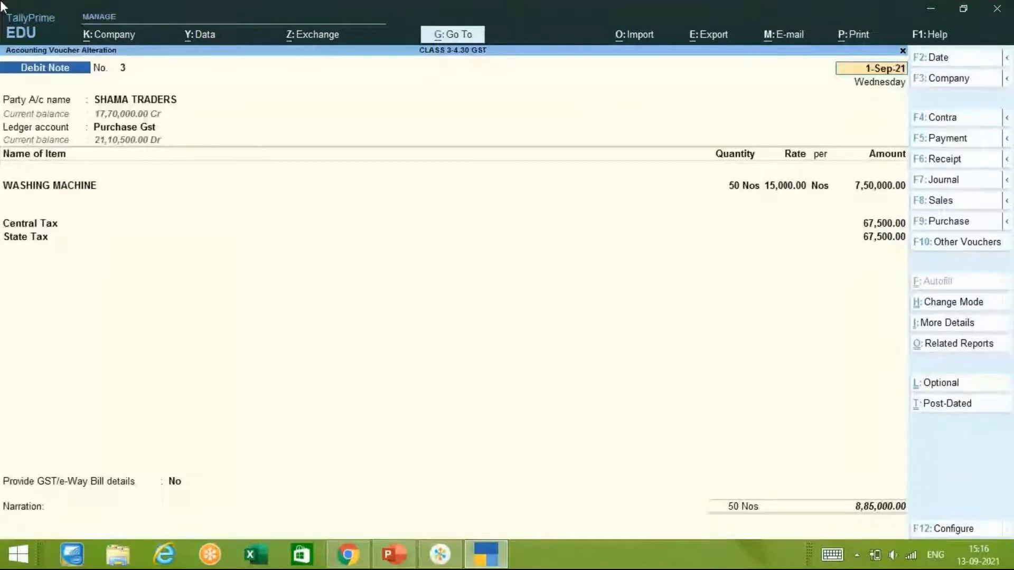
{"action": "key", "text": "Return"}
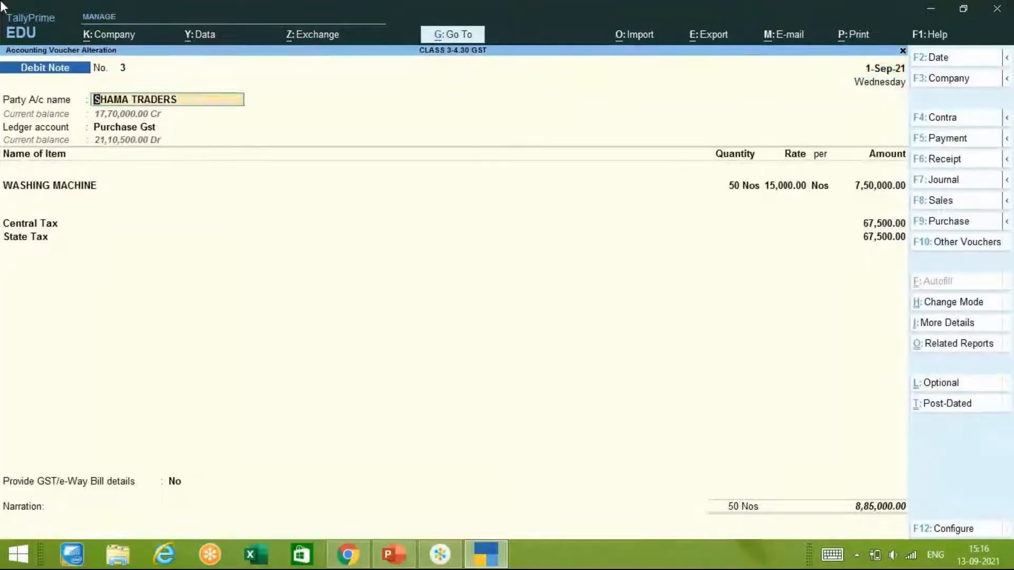
{"action": "key", "text": "ctrl"}
{"action": "key", "text": "ctrl+a"}
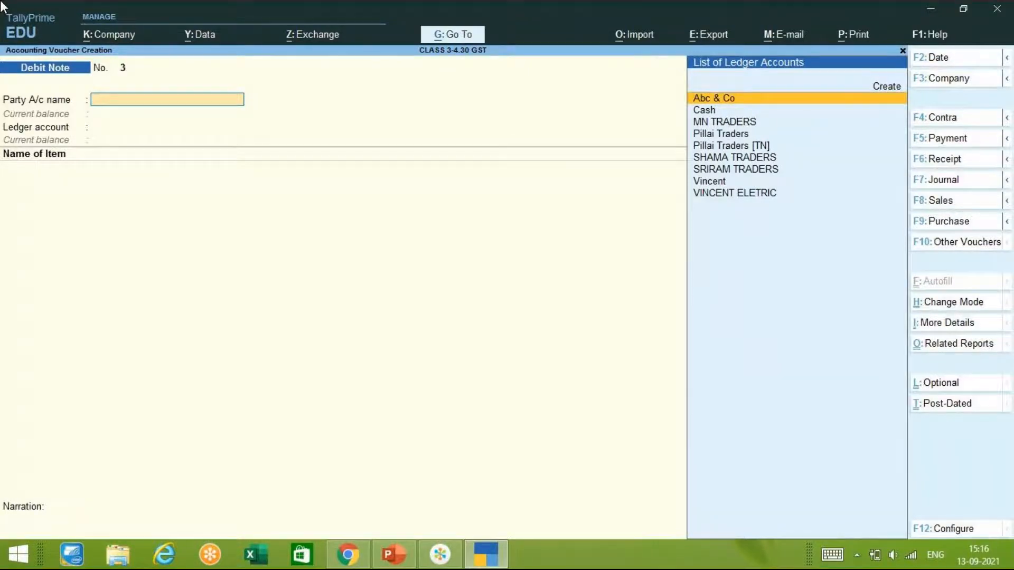
Open the Bills Payable report from the list of common reports.
{"action": "key", "text": "alt+g"}
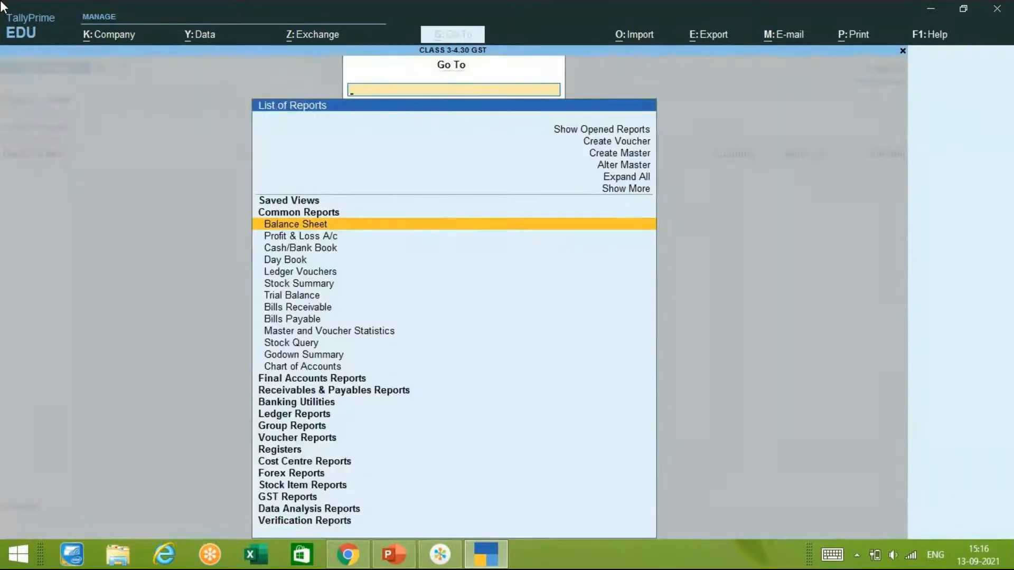
{"action": "key", "text": "Down"}
{"action": "key", "text": "Down"}
{"action": "key", "text": "Down"}
{"action": "key", "text": "Down"}
{"action": "key", "text": "Down"}
{"action": "key", "text": "Down"}
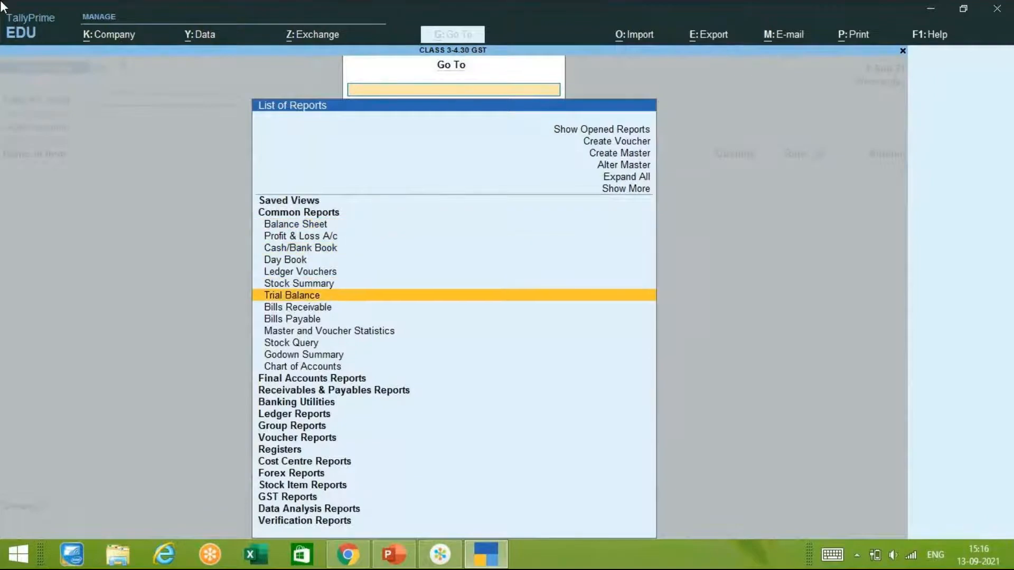
{"action": "key", "text": "Up"}
{"action": "key", "text": "Up"}
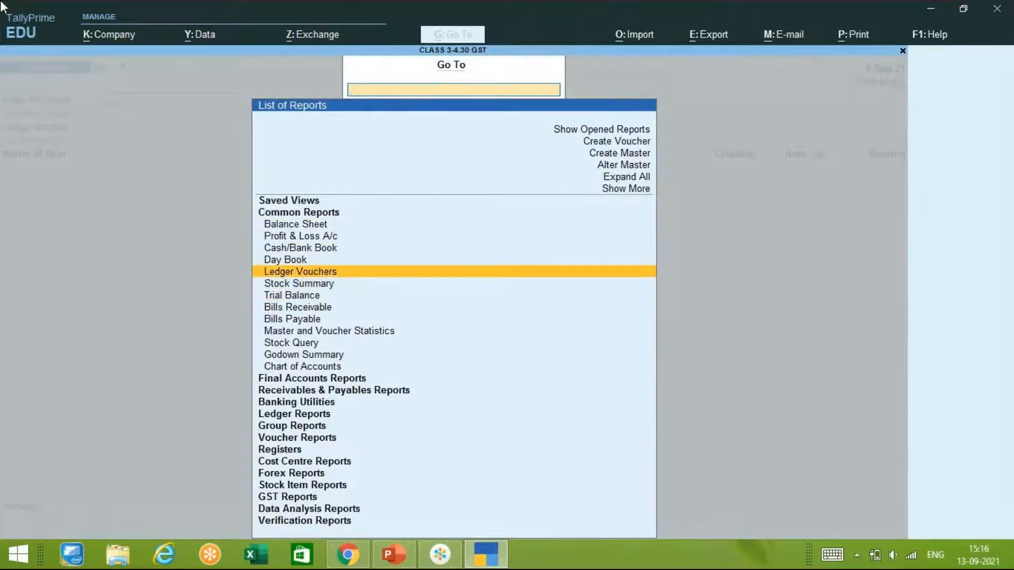
{"action": "key", "text": "Down"}
{"action": "key", "text": "Down"}
{"action": "key", "text": "Down"}
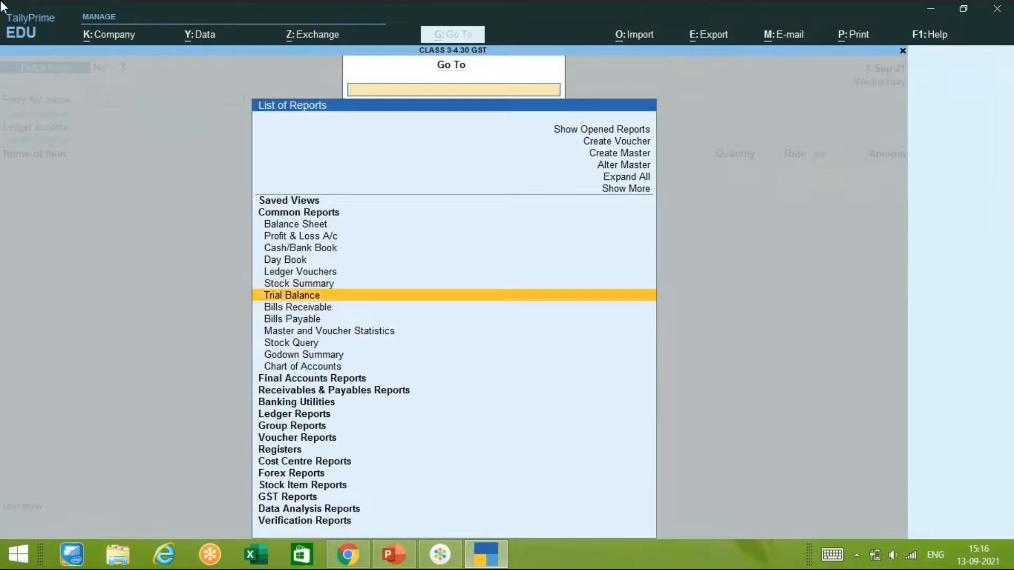
{"action": "key", "text": "Down"}
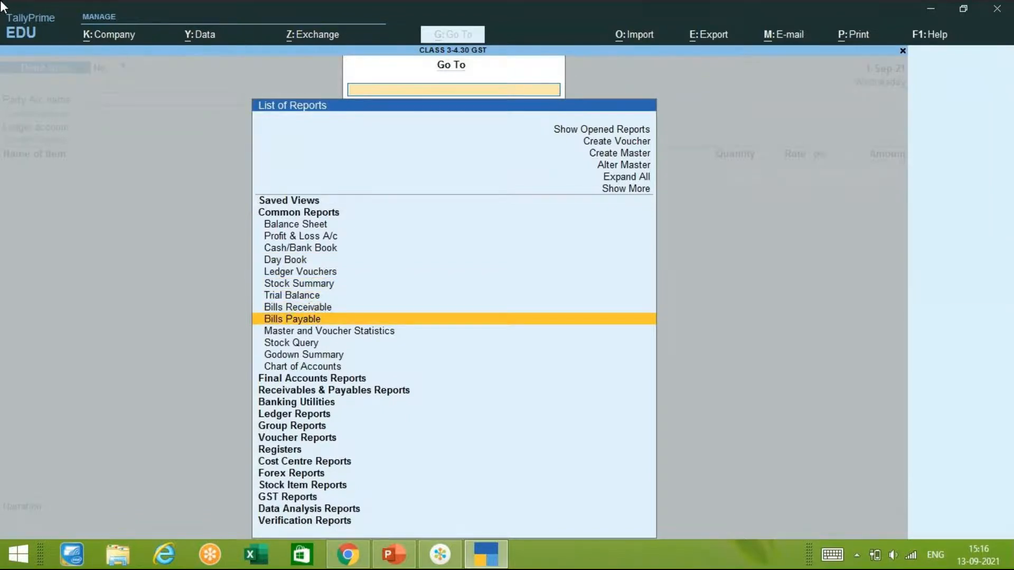
{"action": "key", "text": "Return"}
Examine the SHAMA TRADERS bill 6584 in the Bills Payable report, including its purchase and debit note entries.
{"action": "key", "text": "Down"}
{"action": "key", "text": "Down"}
{"action": "key", "text": "Down"}
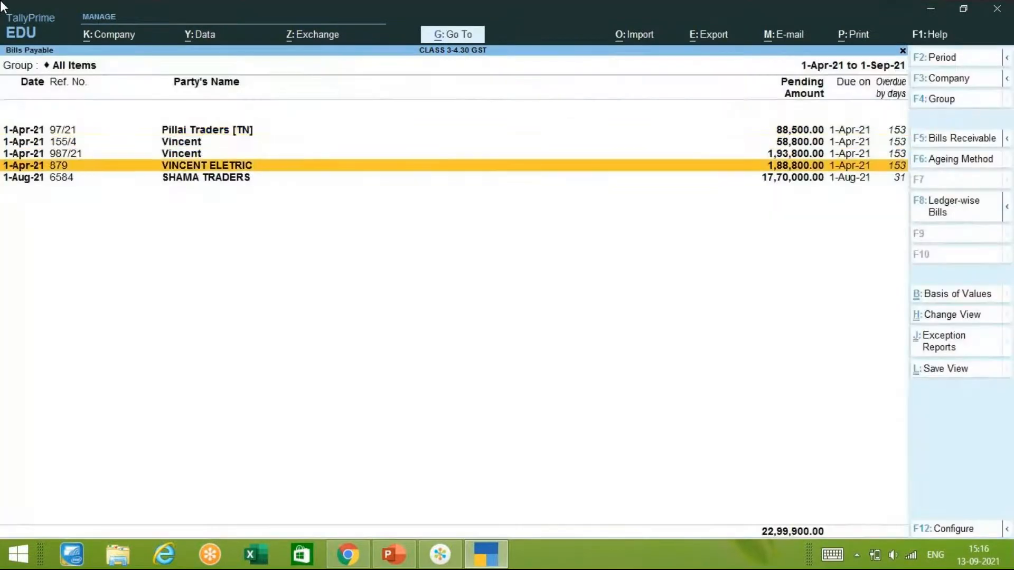
{"action": "key", "text": "Down"}
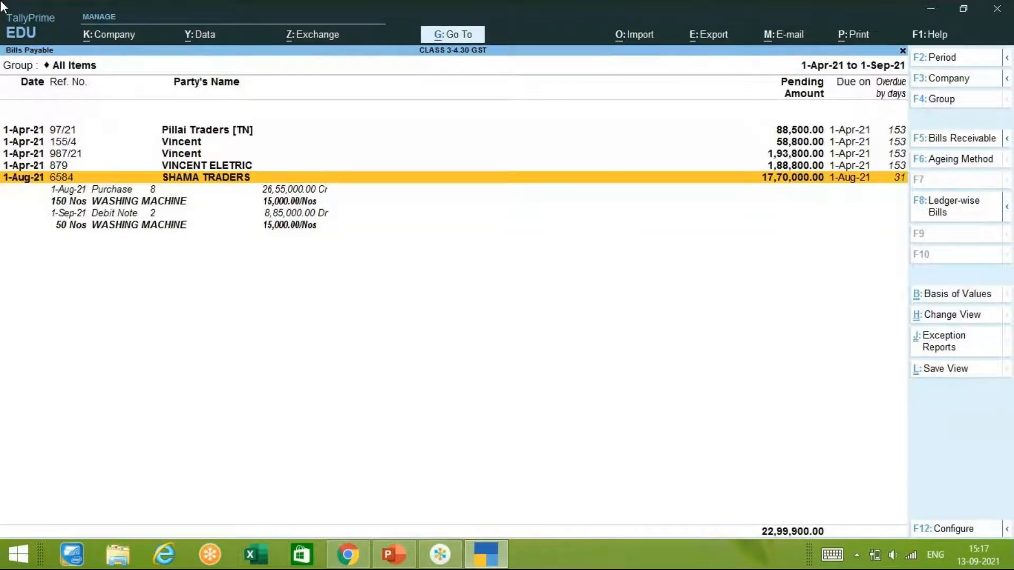
Consult the debit note and sales voucher exercise slides in PowerPoint and return to a blank debit note in TallyPrime.
{"action": "key", "text": "alt+Tab"}
{"action": "left_click", "coordinate": [401, 551]}
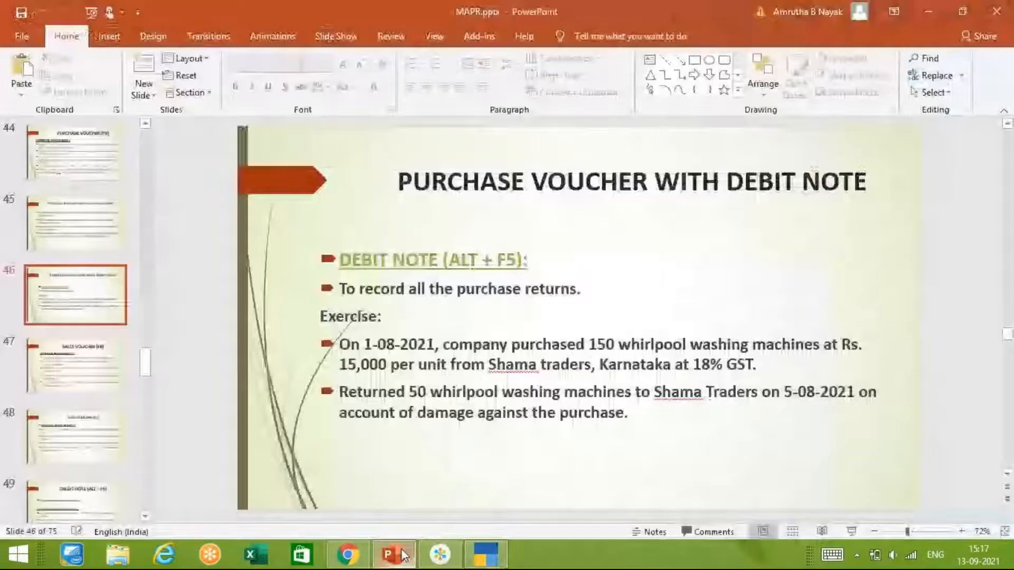
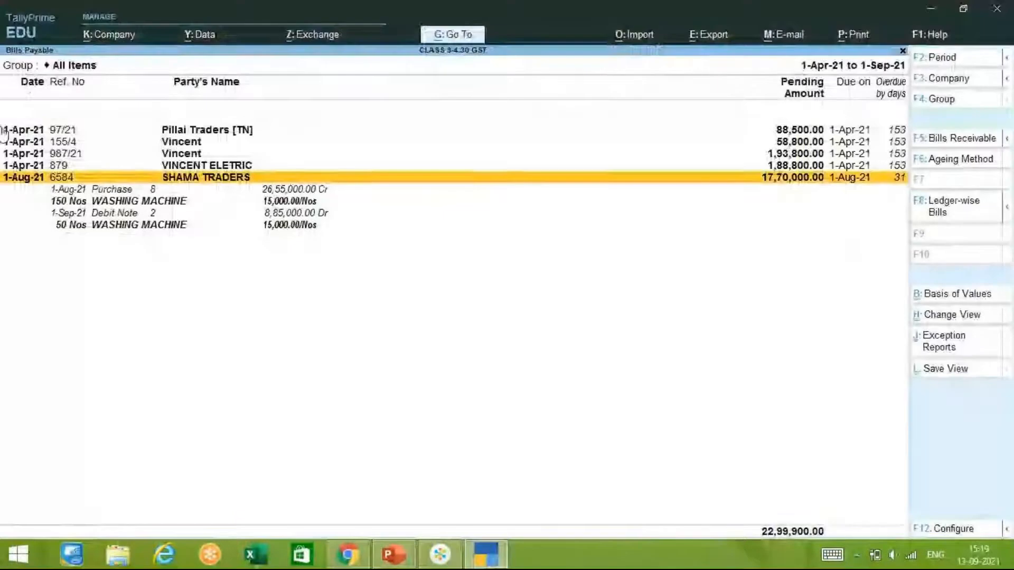
{"action": "key", "text": "ctrl+F9"}
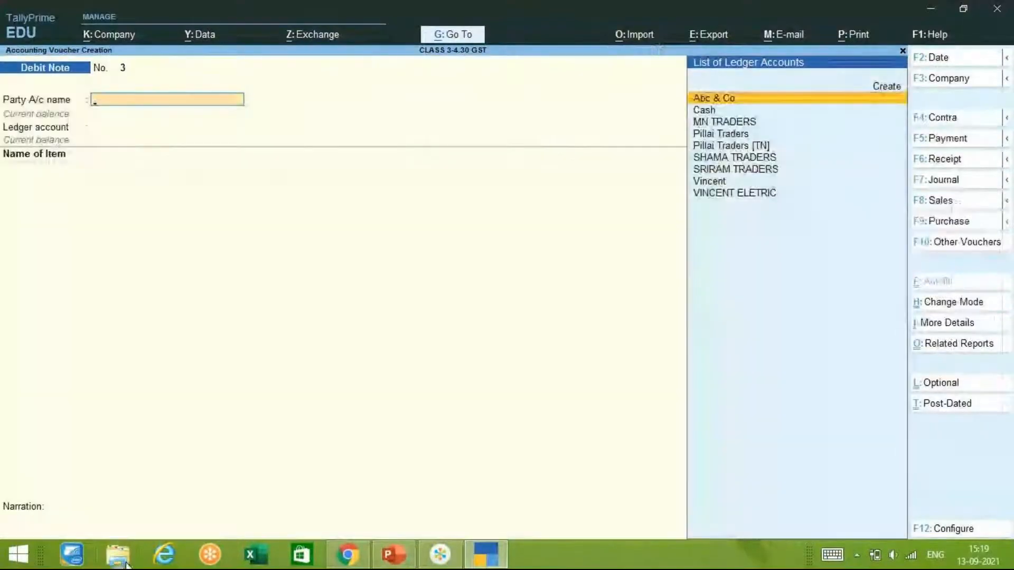
{"action": "key", "text": "Escape"}
{"action": "key", "text": "Return"}
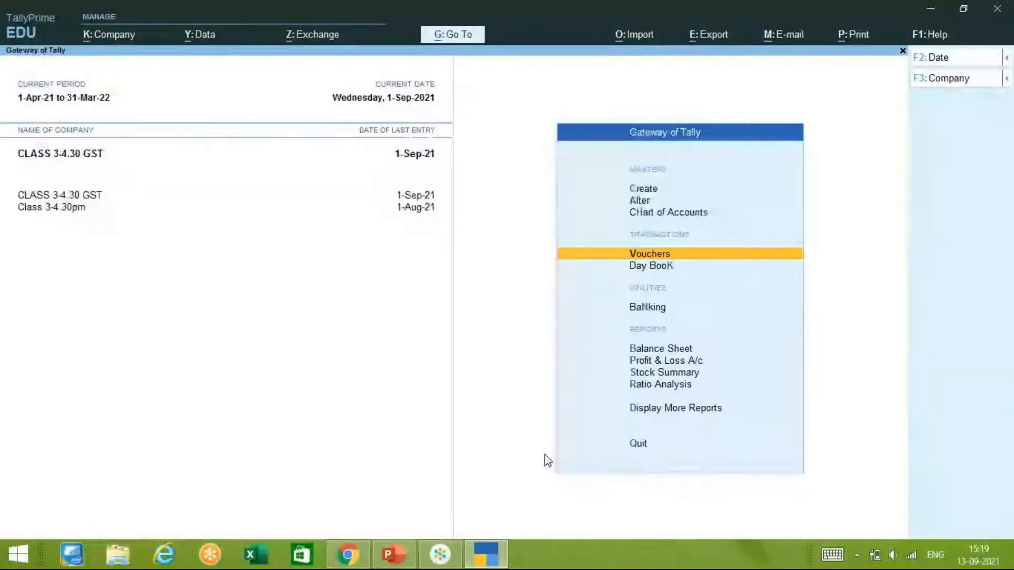
{"action": "key", "text": "ctrl+F9"}
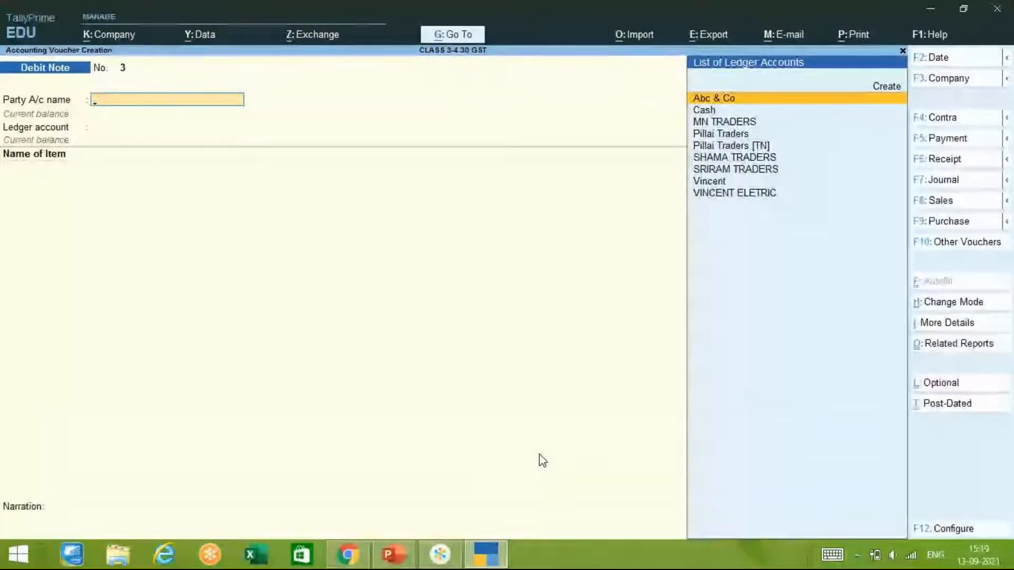
{"action": "left_click", "coordinate": [394, 555]}
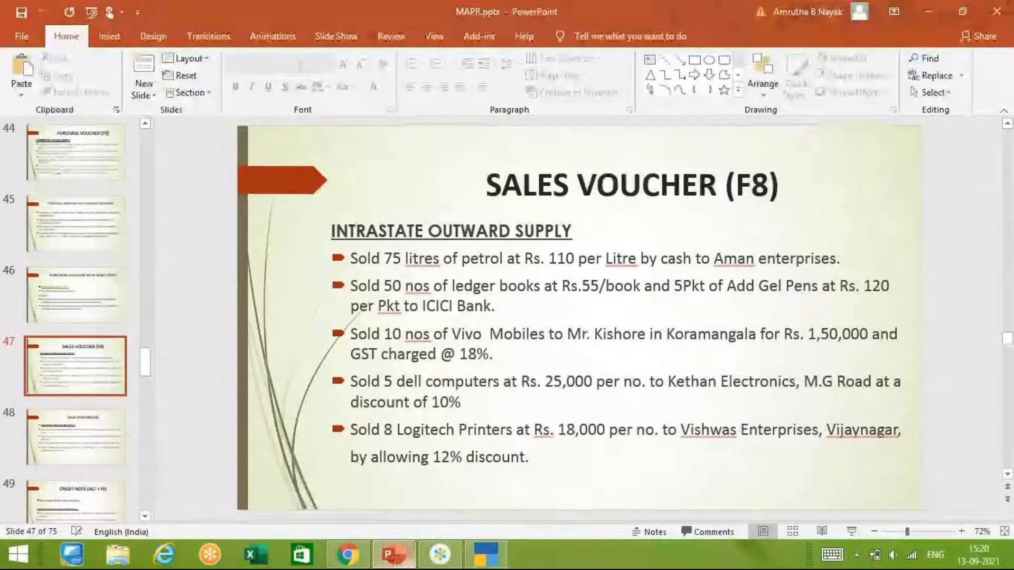
{"action": "left_click", "coordinate": [474, 549]}
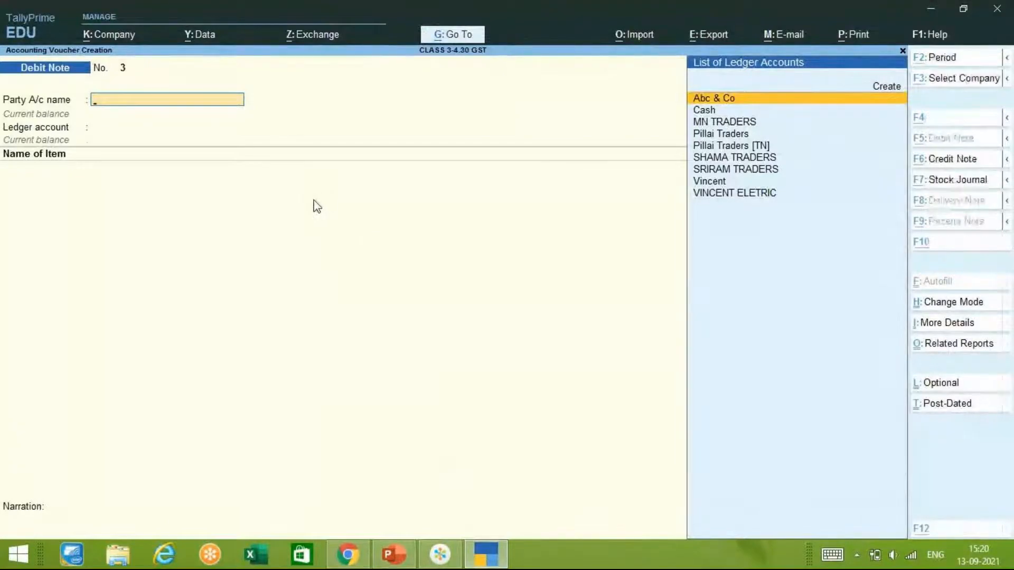
Begin a new party ledger from the debit note, naming it AMAN ENTR and placing it under Sundry Debtors.
{"action": "key", "text": "alt+c"}
{"action": "type", "text": "AM"}
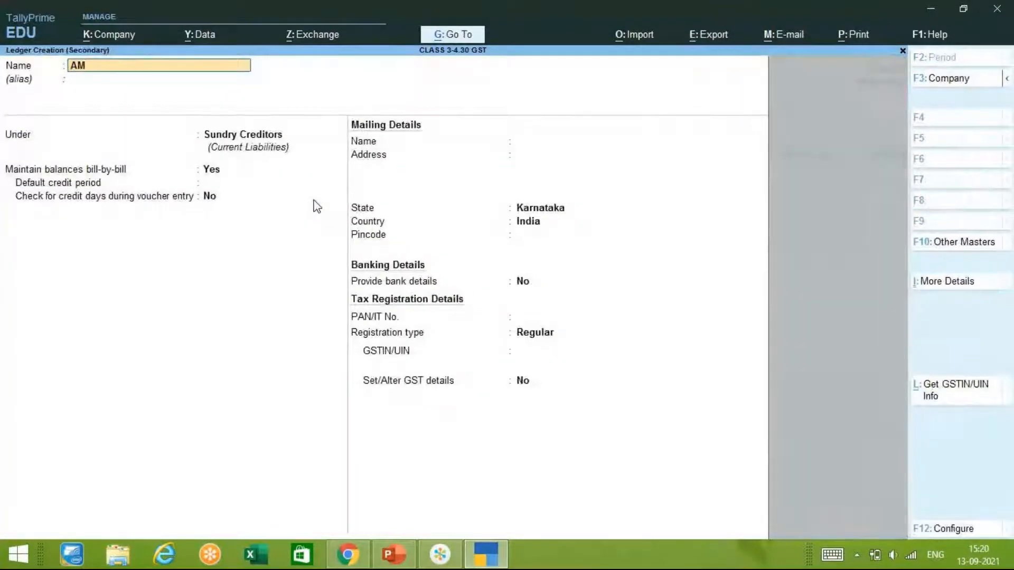
{"action": "type", "text": "AN ENTR"}
{"action": "key", "text": "Return"}
{"action": "key", "text": "Return"}
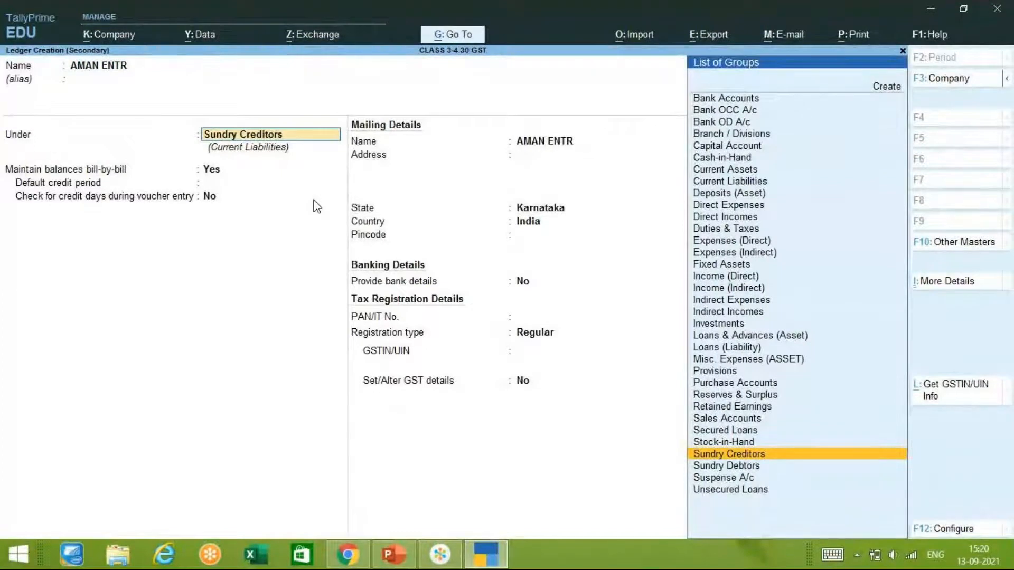
{"action": "key", "text": "Down"}
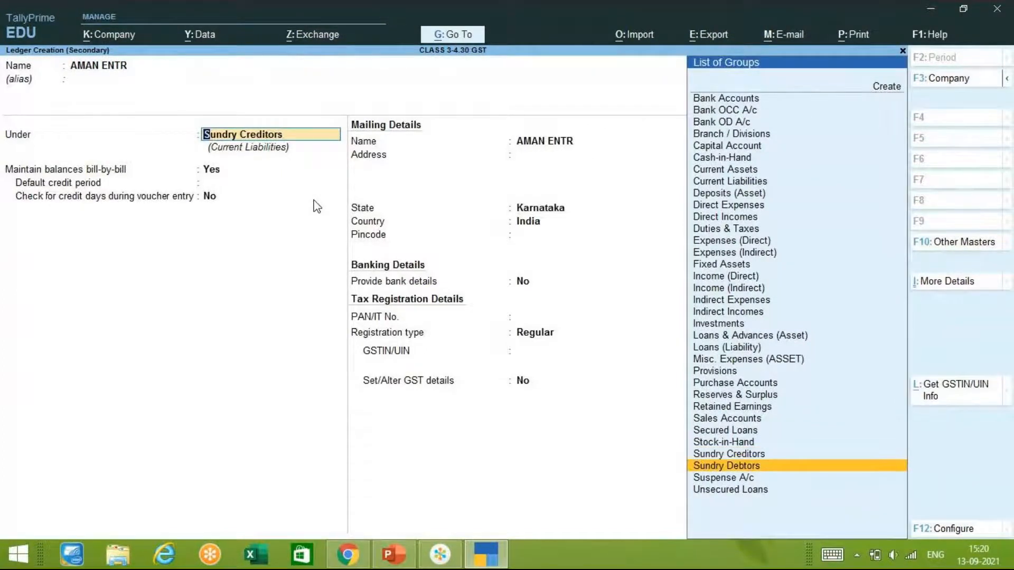
{"action": "key", "text": "Return"}
Keep the default billing, mailing, bank and tax registration details and save the AMAN ENTR ledger.
{"action": "key", "text": "Return"}
{"action": "key", "text": "Return"}
{"action": "key", "text": "Return"}
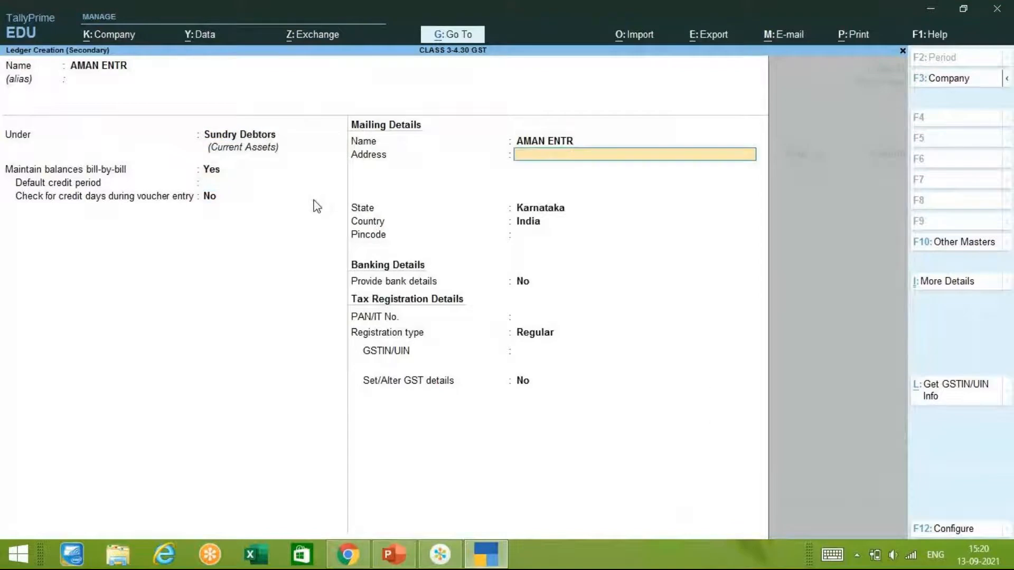
{"action": "key", "text": "Return"}
{"action": "key", "text": "Return"}
{"action": "key", "text": "Return"}
{"action": "key", "text": "Return"}
{"action": "key", "text": "Return"}
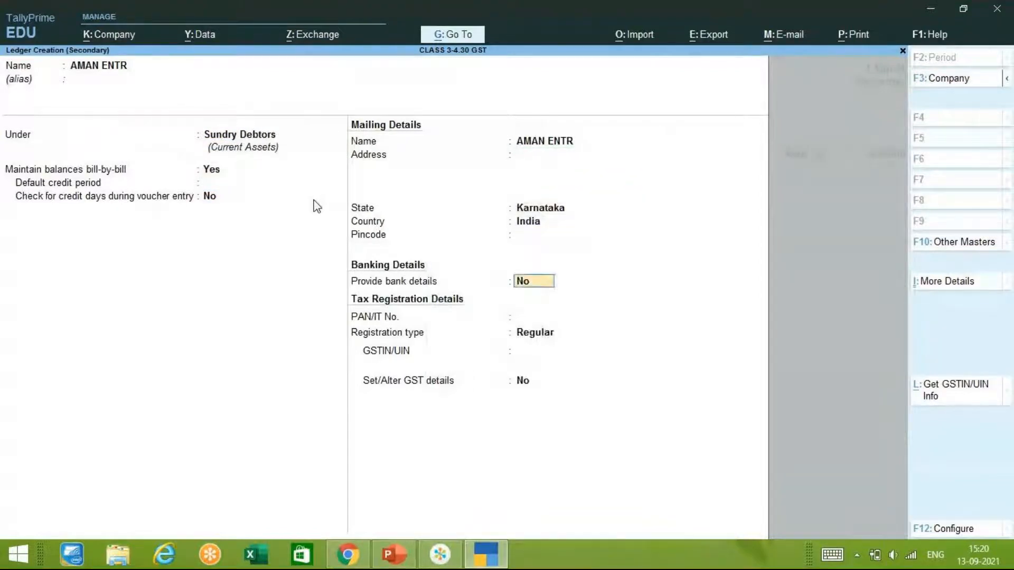
{"action": "key", "text": "Return"}
{"action": "key", "text": "Return"}
{"action": "key", "text": "Return"}
{"action": "key", "text": "Return"}
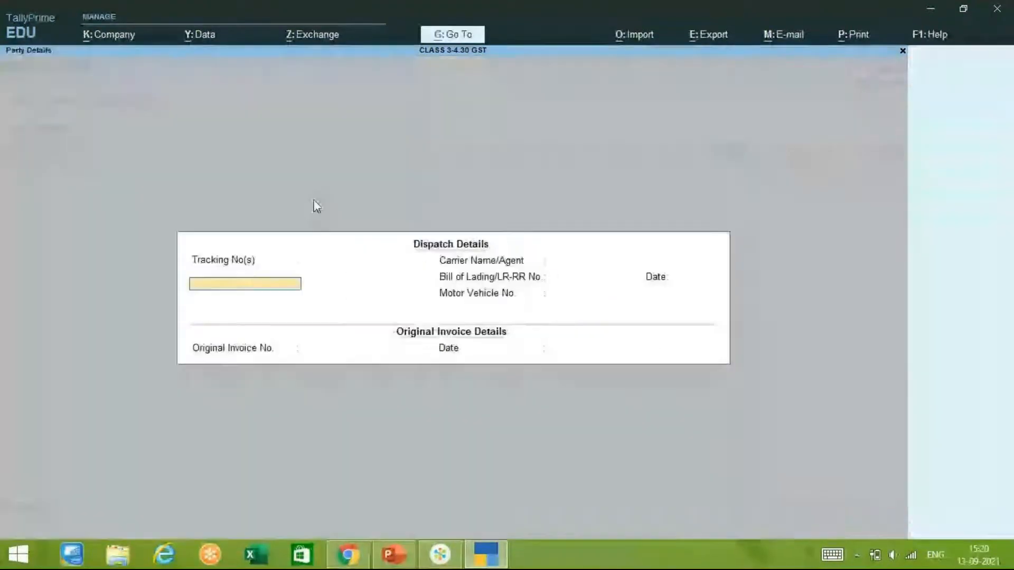
Leave the dispatch, original invoice and party details blank to reach the debit note's ledger account.
{"action": "key", "text": "Return"}
{"action": "key", "text": "Return"}
{"action": "key", "text": "Return"}
{"action": "key", "text": "Return"}
{"action": "key", "text": "Return"}
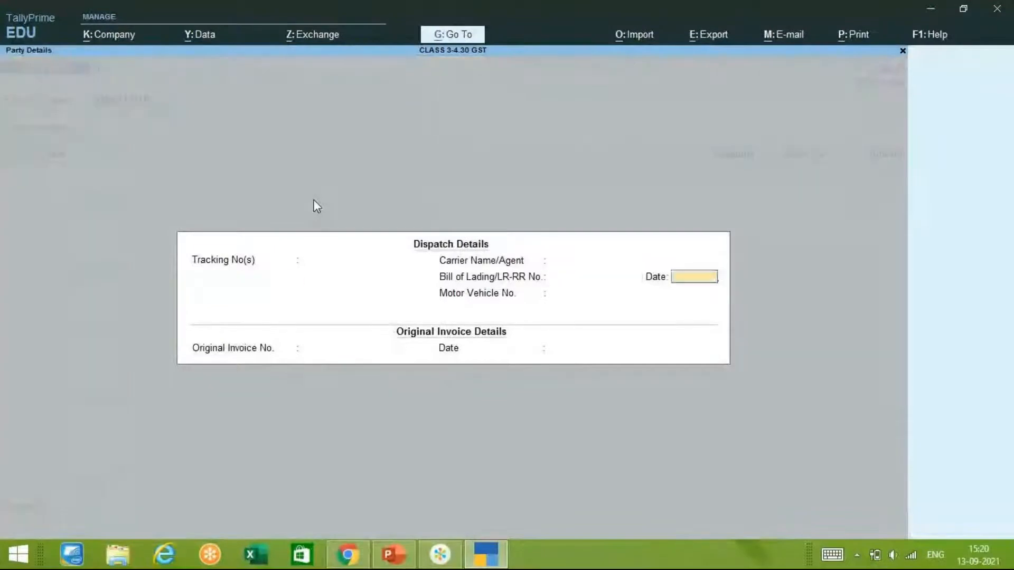
{"action": "key", "text": "Return"}
{"action": "key", "text": "Return"}
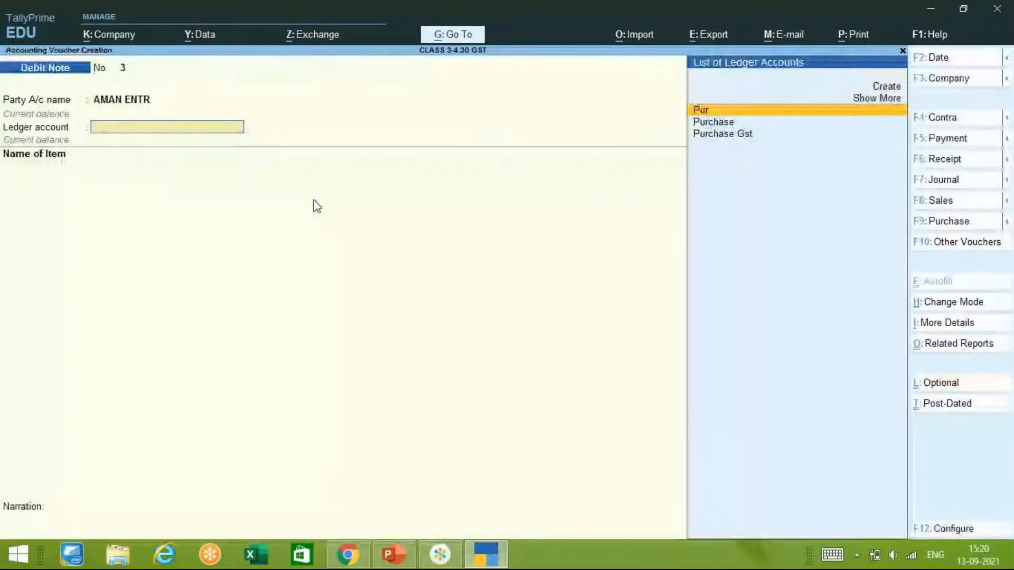
Begin a new ledger named PURCHASE EXPT under Purchase Accounts, with type of ledger Not Applicable.
{"action": "key", "text": "alt"}
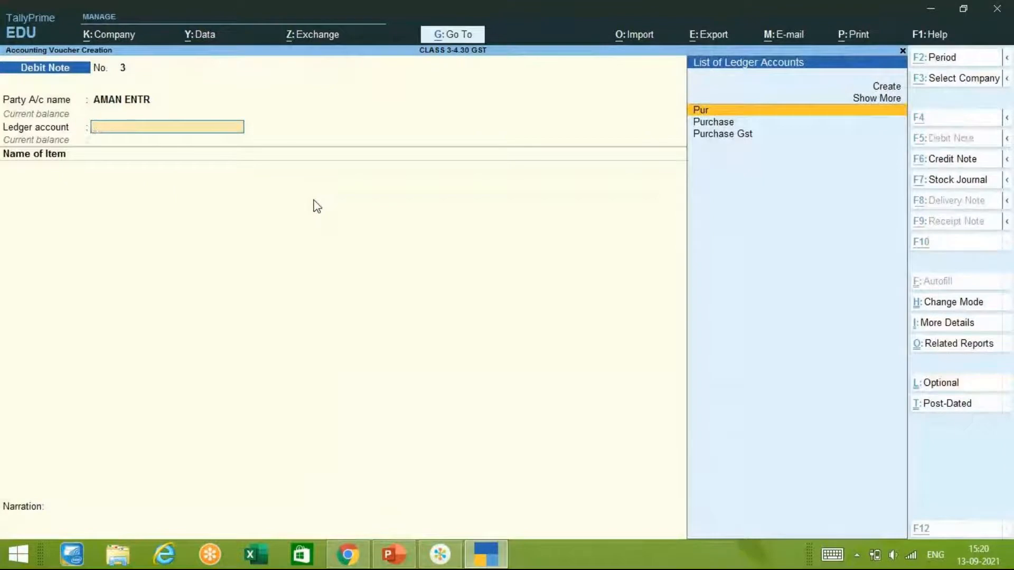
{"action": "key", "text": "alt+c"}
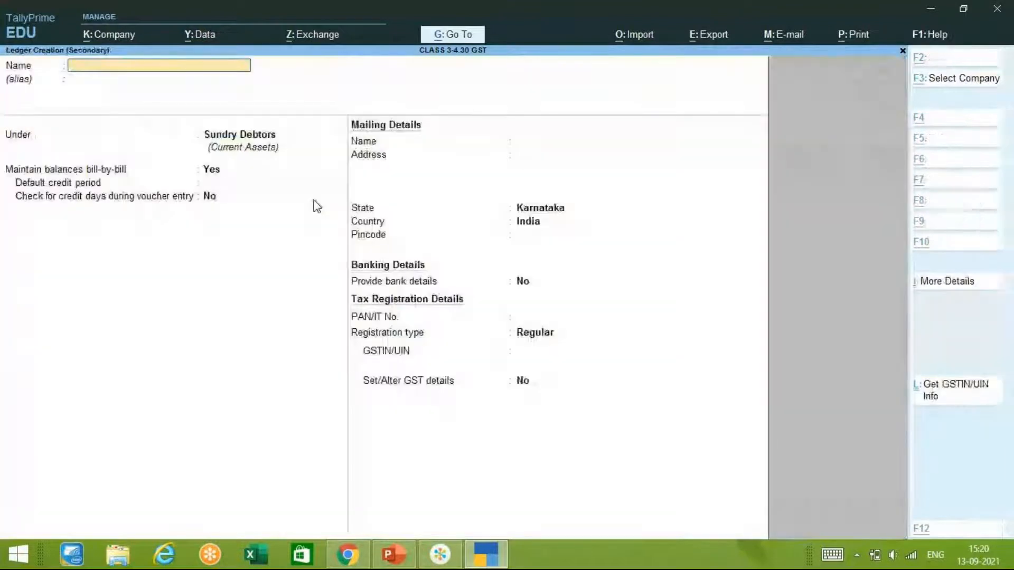
{"action": "type", "text": "P"}
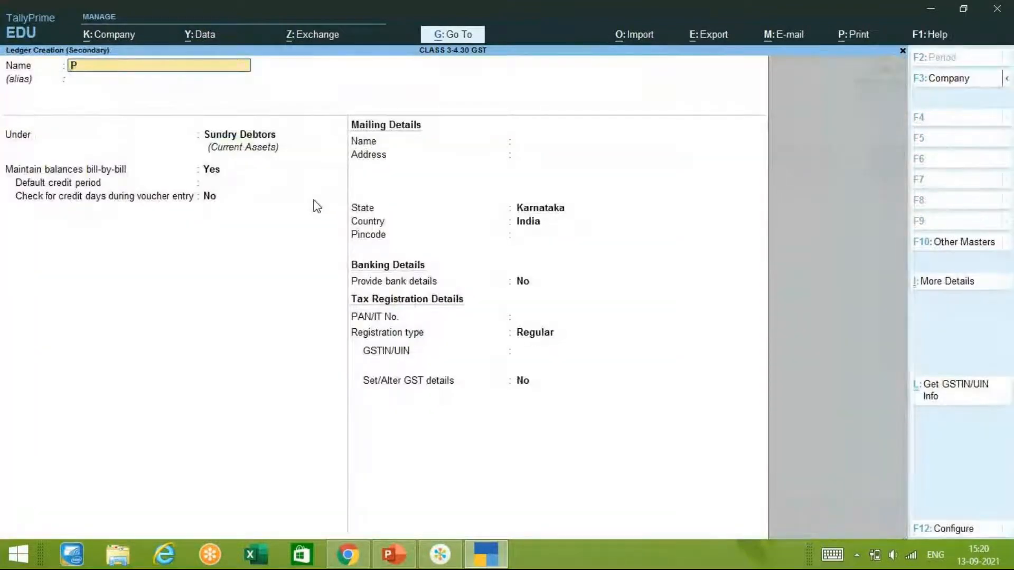
{"action": "type", "text": "URCHASE EXPT"}
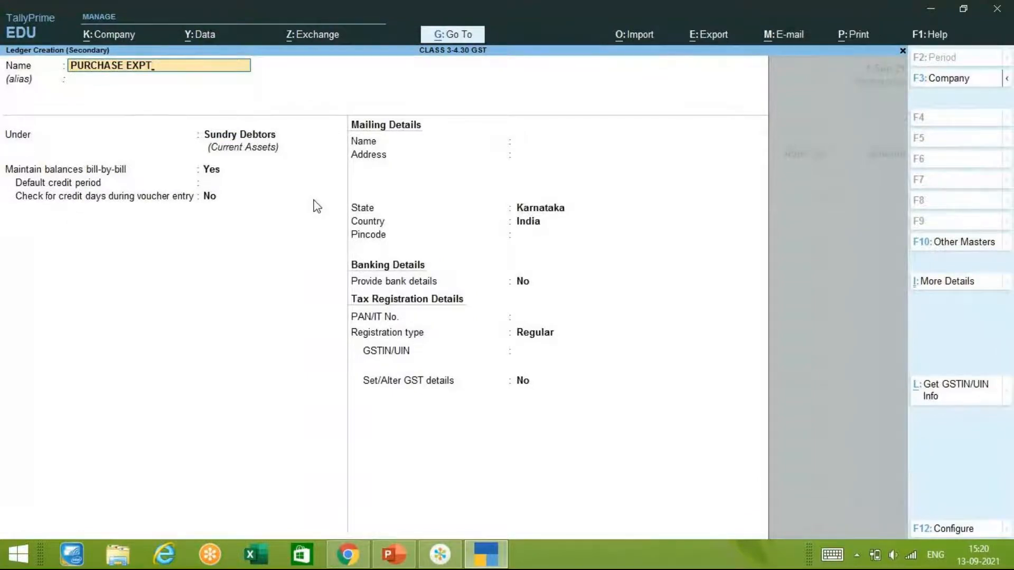
{"action": "key", "text": "Return"}
{"action": "key", "text": "Return"}
{"action": "type", "text": "PU"}
{"action": "key", "text": "Return"}
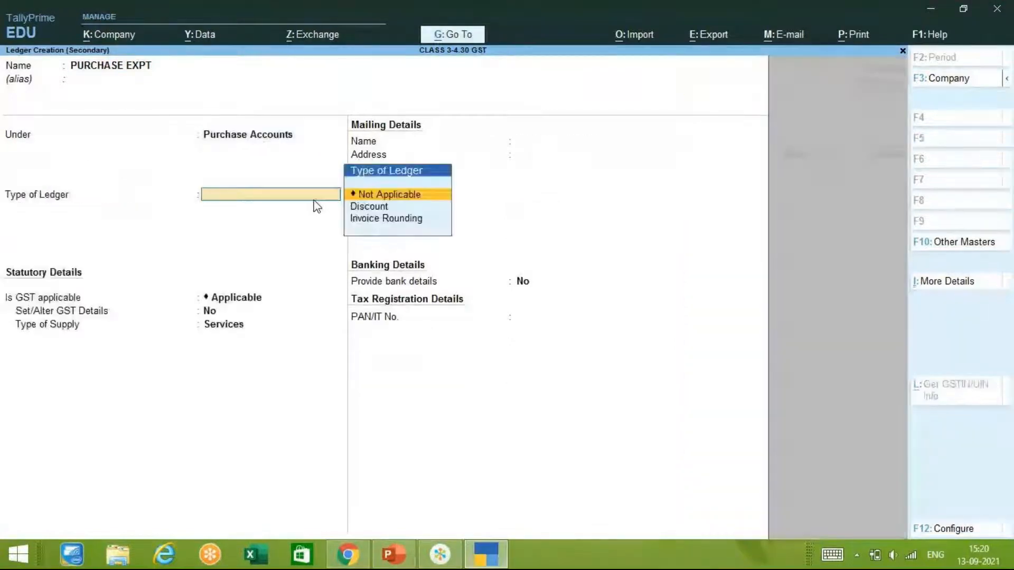
{"action": "key", "text": "Return"}
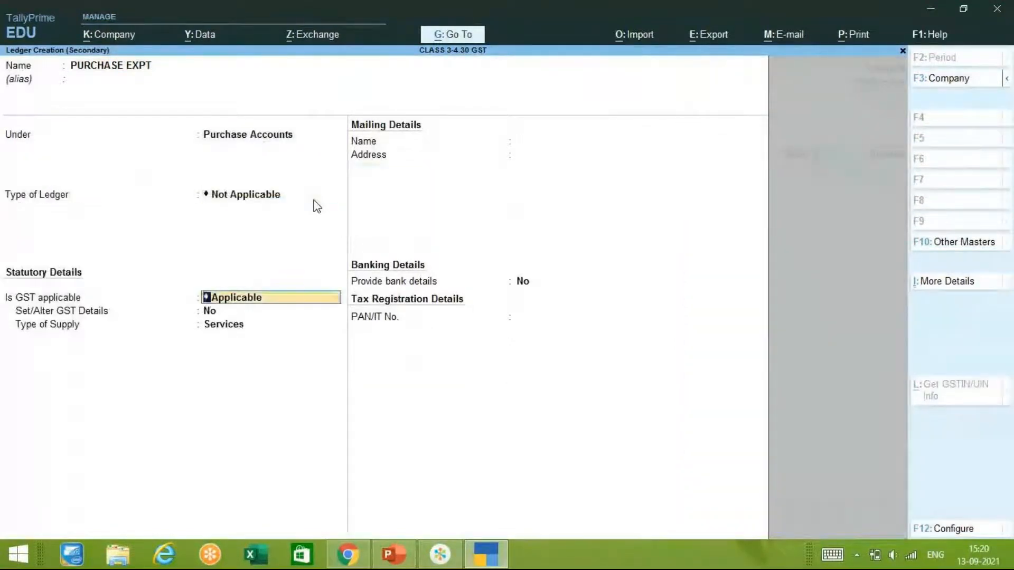
Keep GST applicable for PURCHASE EXPT, set Set/Alter GST Details to Yes, and choose Exempt as the taxability.
{"action": "key", "text": "Return"}
{"action": "type", "text": "YES"}
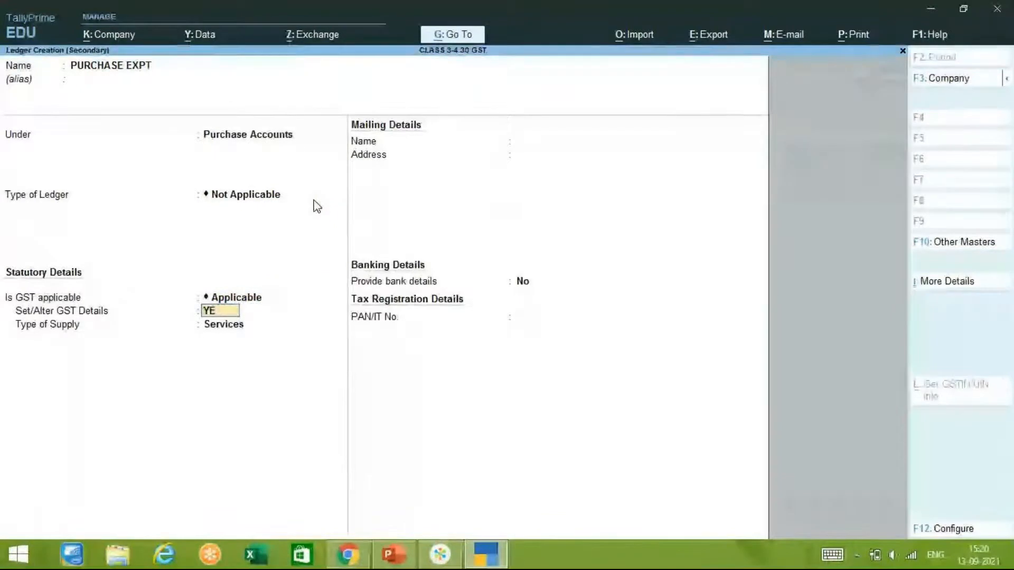
{"action": "key", "text": "Return"}
{"action": "key", "text": "Return"}
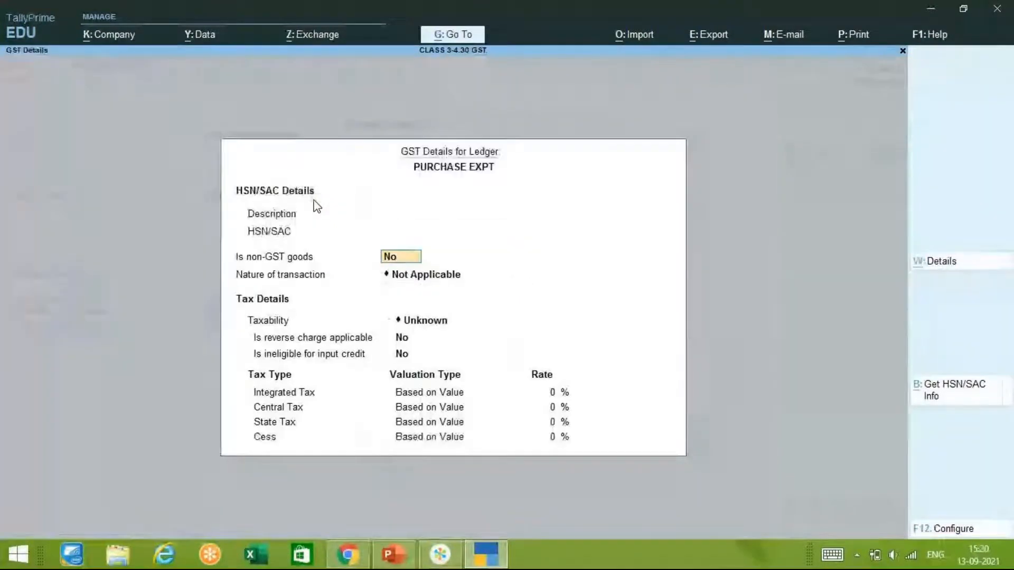
{"action": "key", "text": "Return"}
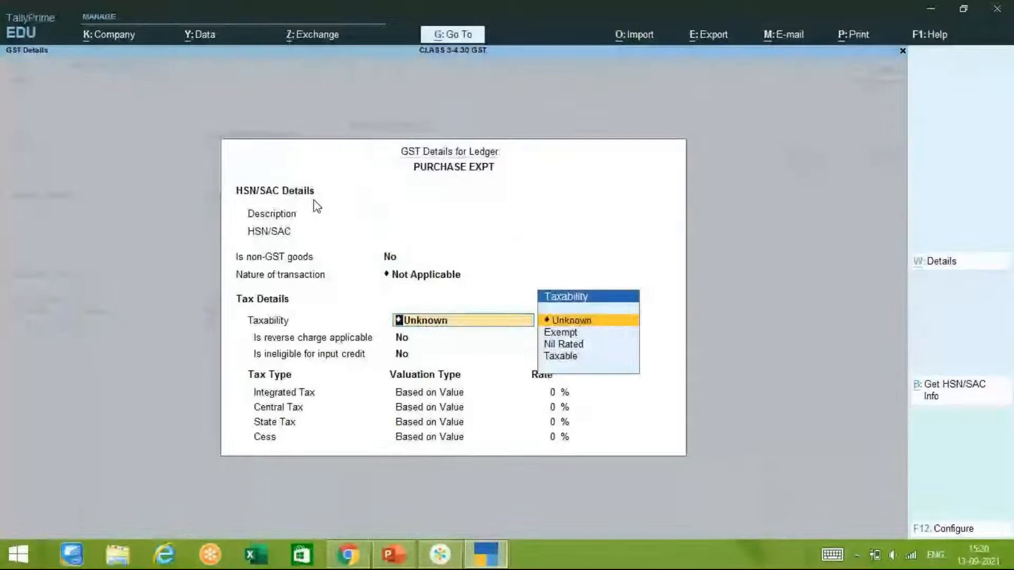
{"action": "key", "text": "Down"}
{"action": "key", "text": "Return"}
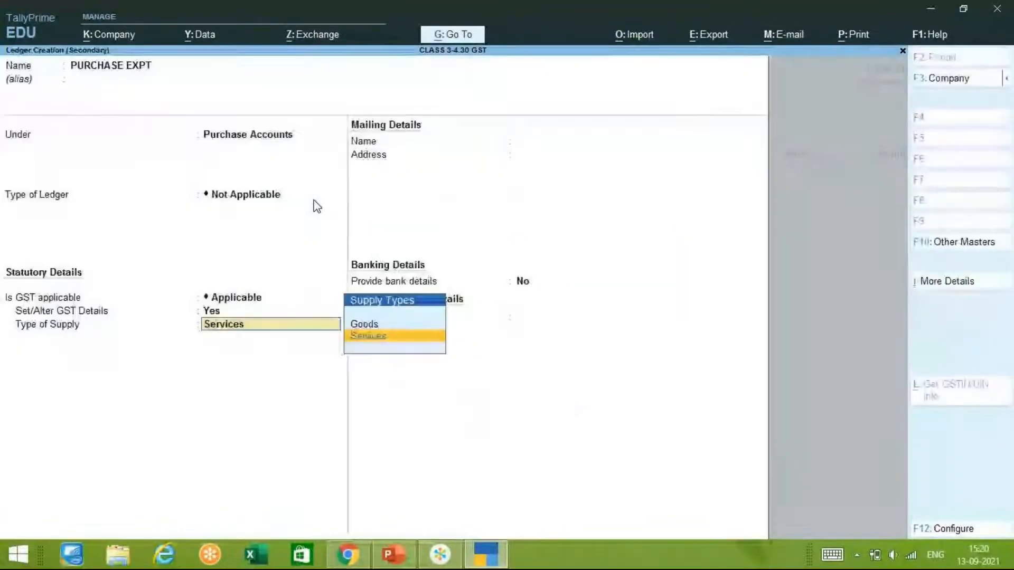
Reopen the GST details of the PURCHASE EXPT ledger to review them and accept them unchanged.
{"action": "key", "text": "BackSpace"}
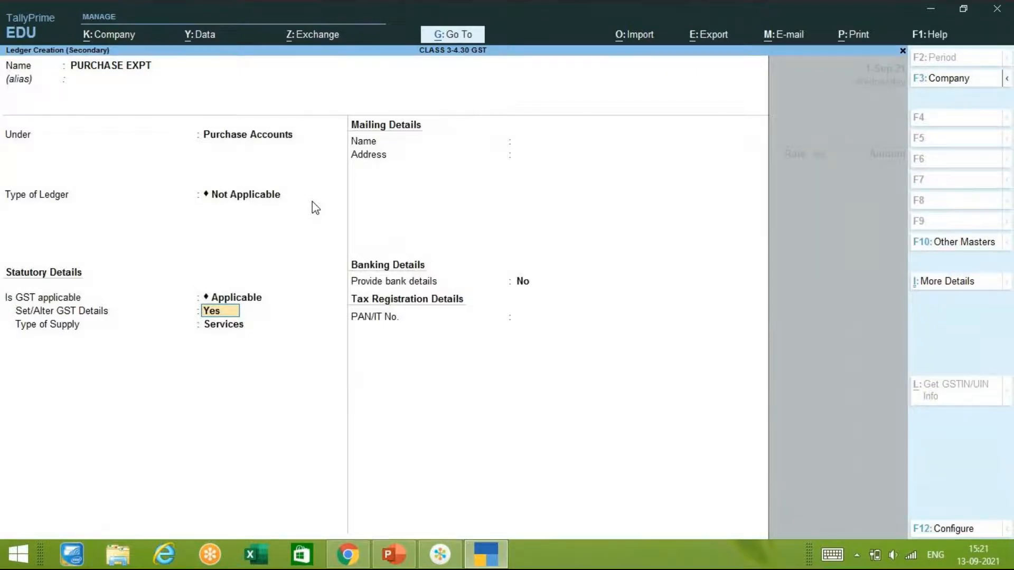
{"action": "key", "text": "Return"}
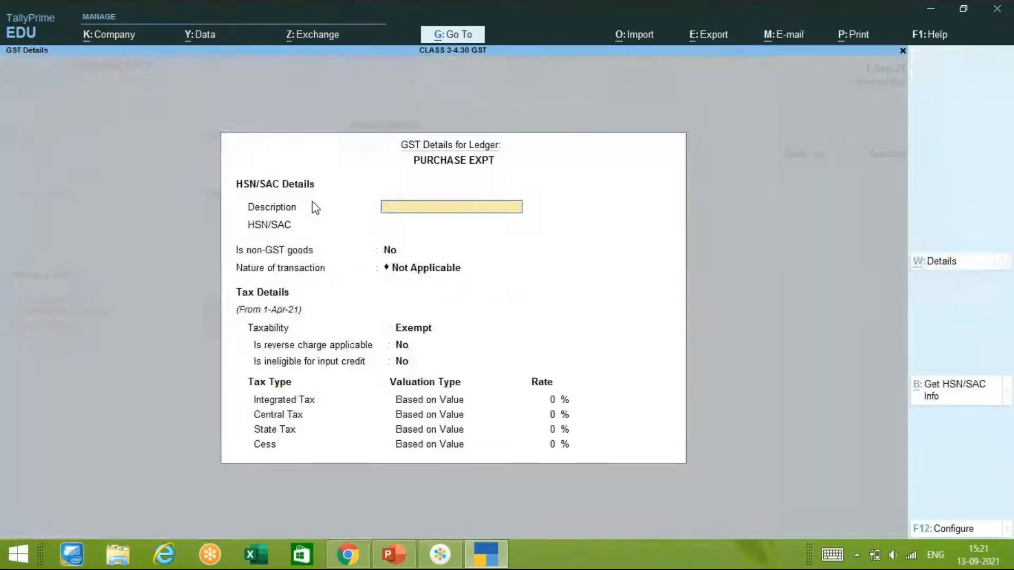
{"action": "key", "text": "Return"}
{"action": "key", "text": "Return"}
{"action": "key", "text": "Return"}
{"action": "key", "text": "ctrl+a"}
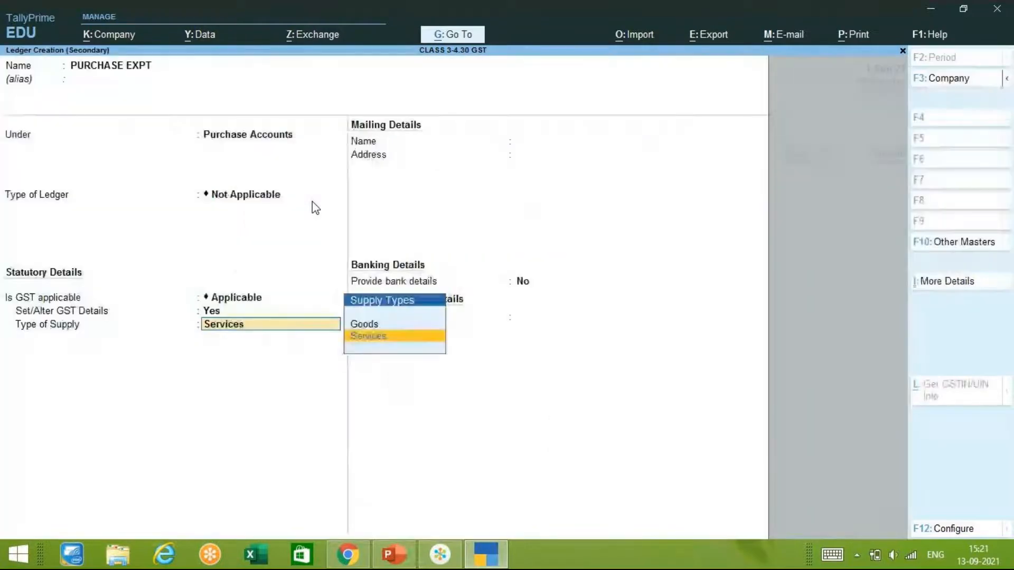
Go back over the PURCHASE EXPT ledger's GST applicability and details, keeping the Exempt taxability, up to its bank details.
{"action": "key", "text": "BackSpace"}
{"action": "key", "text": "BackSpace"}
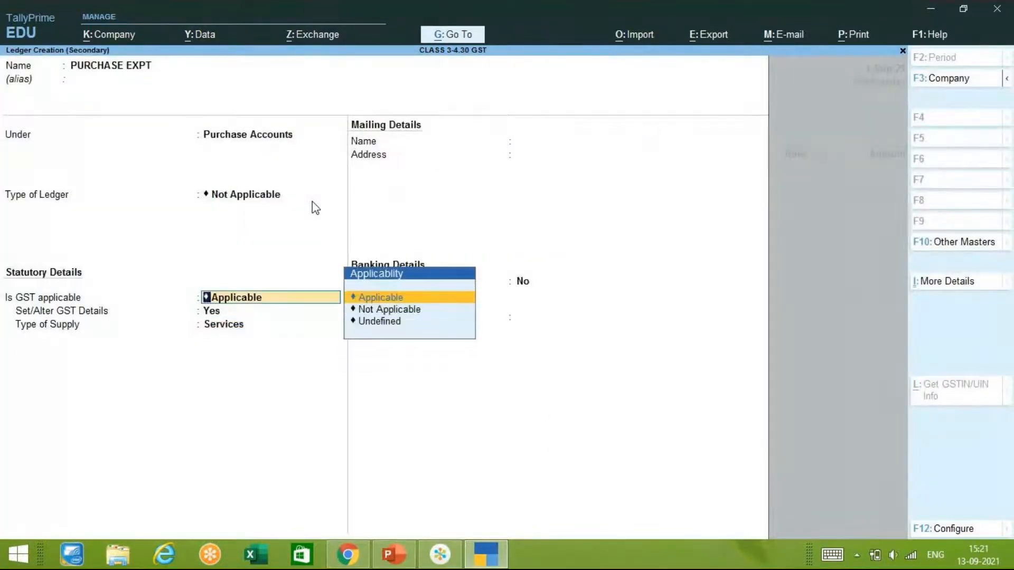
{"action": "key", "text": "Return"}
{"action": "key", "text": "Return"}
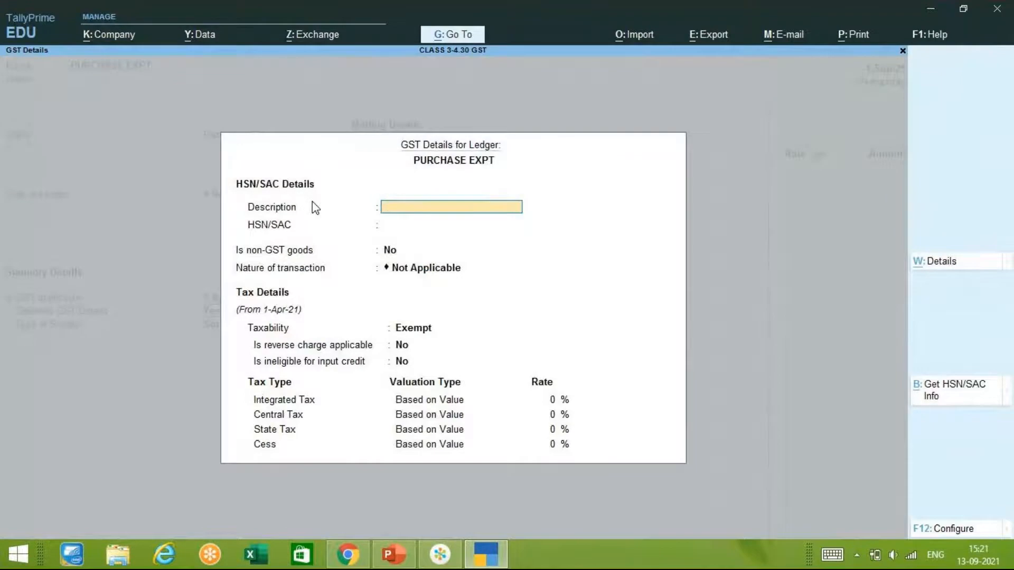
{"action": "key", "text": "Return"}
{"action": "key", "text": "Return"}
{"action": "key", "text": "Return"}
{"action": "key", "text": "Return"}
{"action": "key", "text": "Return"}
{"action": "key", "text": "Return"}
{"action": "key", "text": "Return"}
{"action": "key", "text": "Return"}
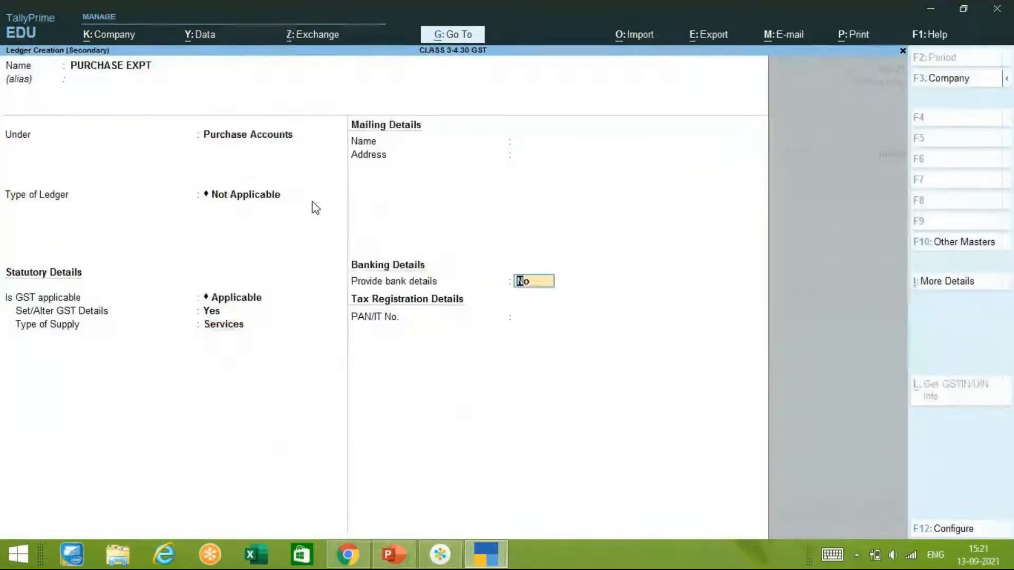
Change the type of supply of the PURCHASE EXPT ledger to Goods, keep bank details at No and save the ledger.
{"action": "key", "text": "n"}
{"action": "key", "text": "BackSpace"}
{"action": "key", "text": "Up"}
{"action": "key", "text": "Return"}
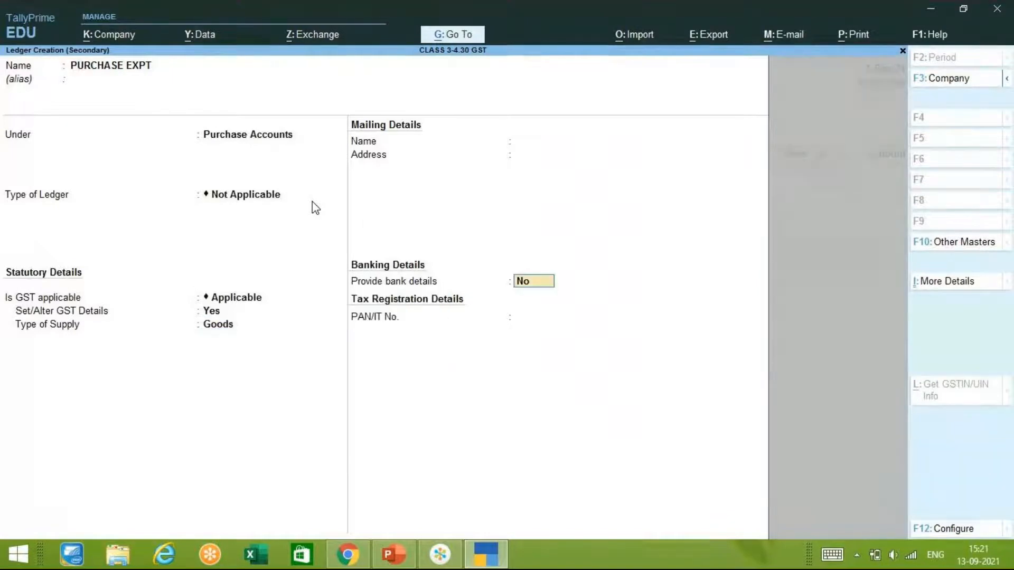
{"action": "key", "text": "Return"}
{"action": "key", "text": "y"}
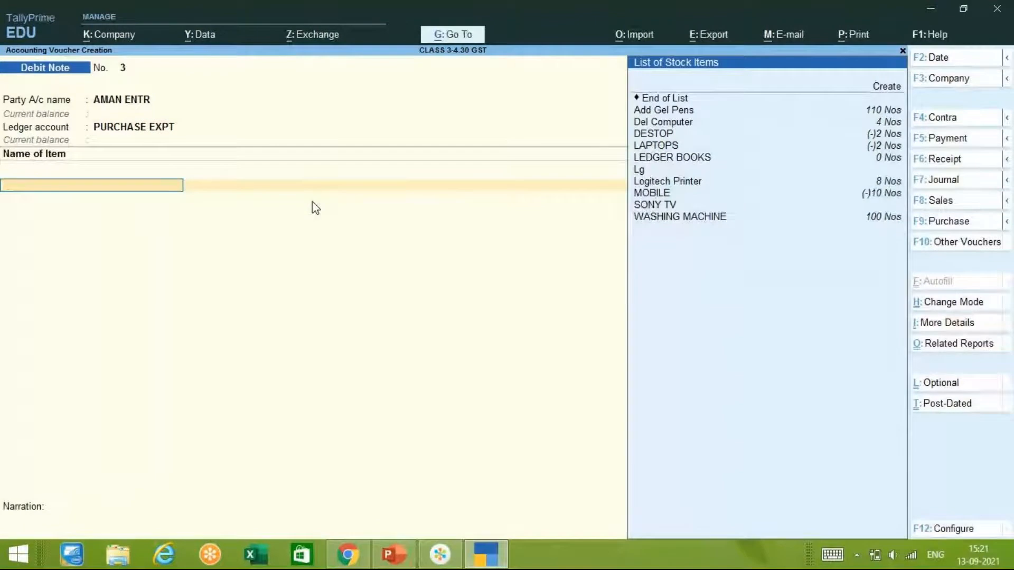
Begin a new stock item named PETROL under Primary, with its category Not Applicable.
{"action": "key", "text": "alt+c"}
{"action": "type", "text": "PETROL"}
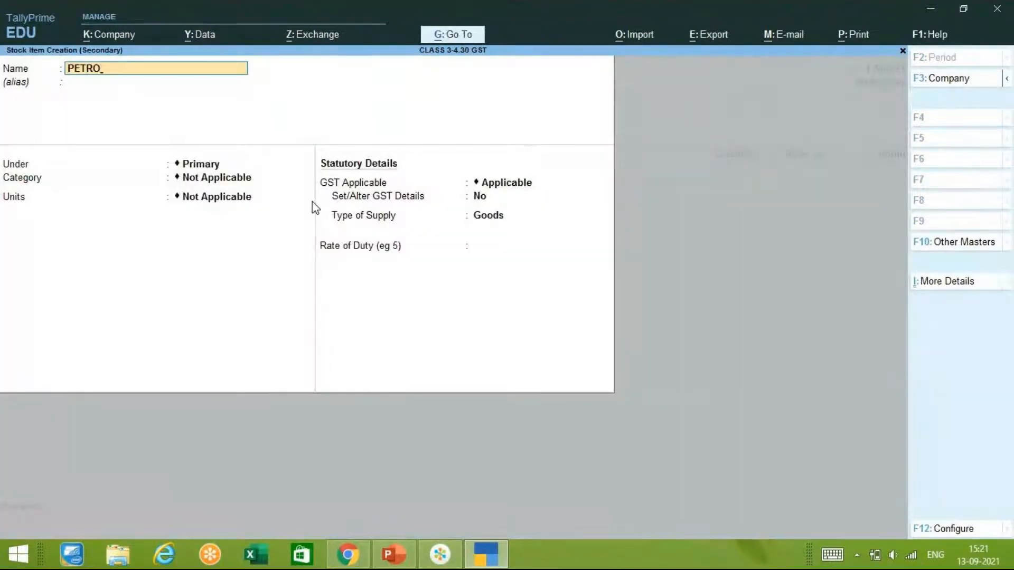
{"action": "key", "text": "Return"}
{"action": "key", "text": "Return"}
{"action": "key", "text": "Return"}
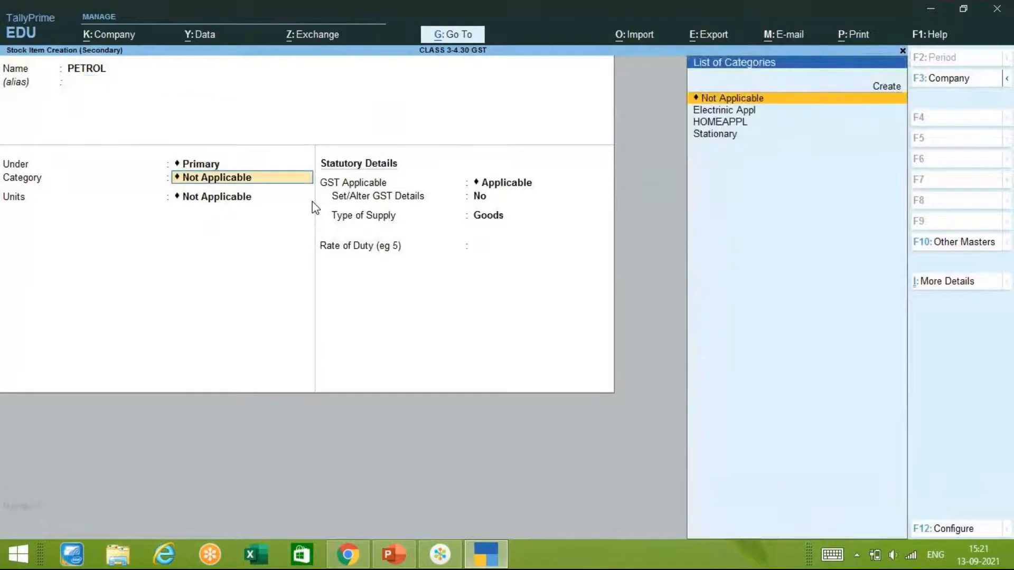
{"action": "key", "text": "Return"}
Begin a new simple unit for PETROL with symbol LTRS and formal name LITERS.
{"action": "key", "text": "alt+c"}
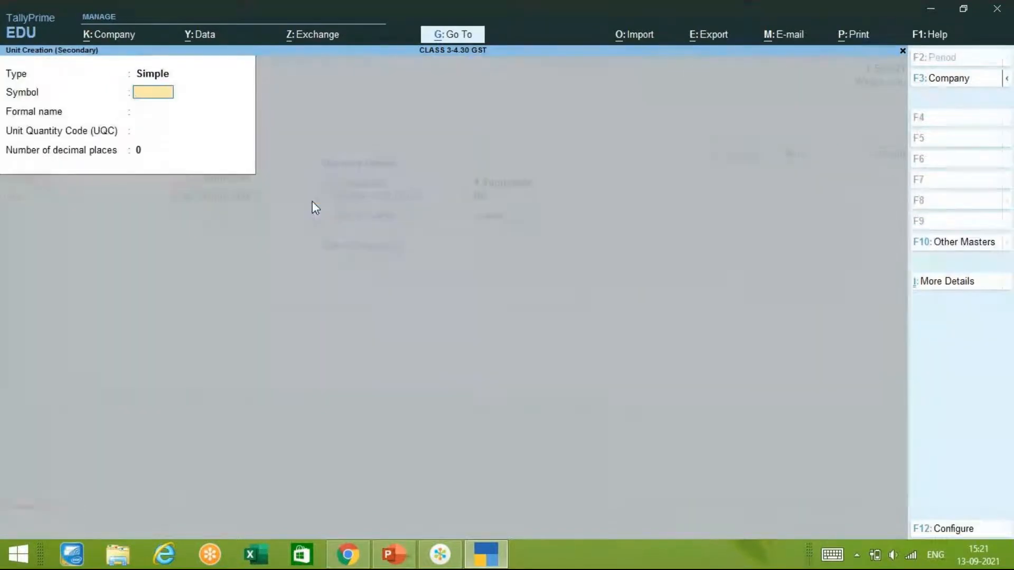
{"action": "type", "text": "LTRS"}
{"action": "key", "text": "Return"}
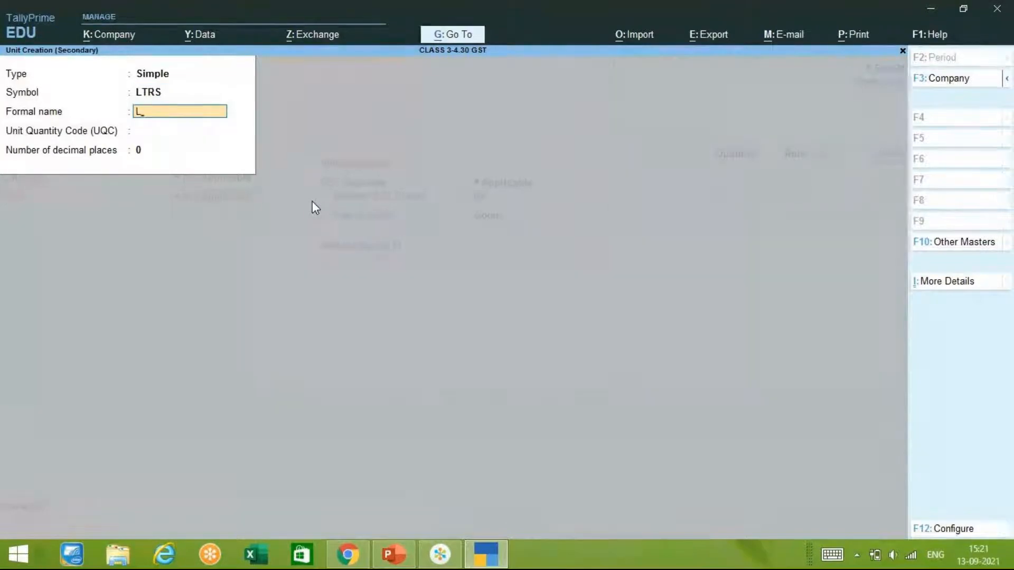
{"action": "type", "text": "LITERS"}
{"action": "key", "text": "Return"}
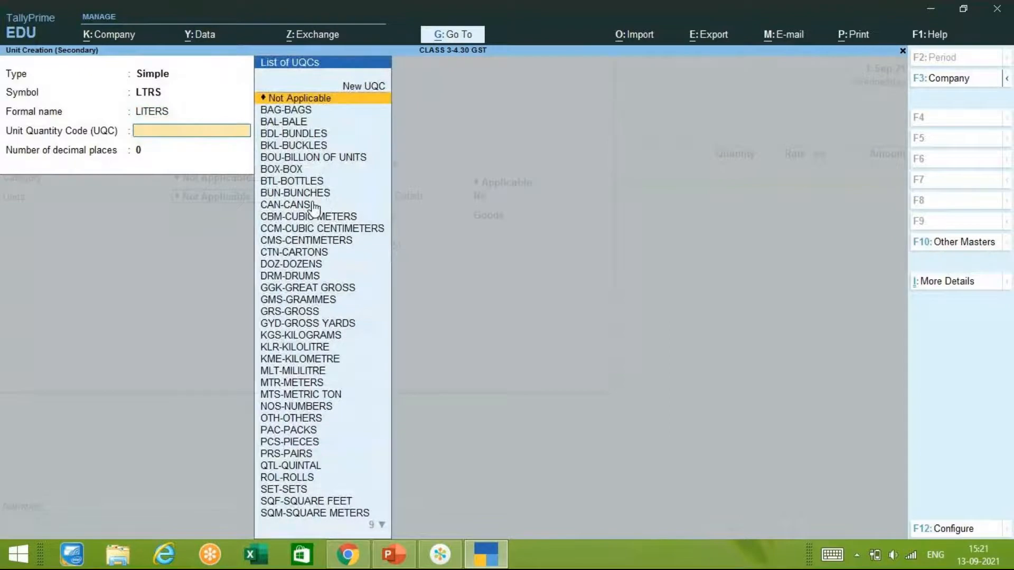
Assign the unit quantity code MLT-MILILITRE to the LTRS unit, with 0 decimal places, and accept it.
{"action": "type", "text": "L"}
{"action": "key", "text": "Down"}
{"action": "key", "text": "Down"}
{"action": "key", "text": "Down"}
{"action": "key", "text": "Down"}
{"action": "key", "text": "Down"}
{"action": "key", "text": "Down"}
{"action": "key", "text": "Down"}
{"action": "key", "text": "Down"}
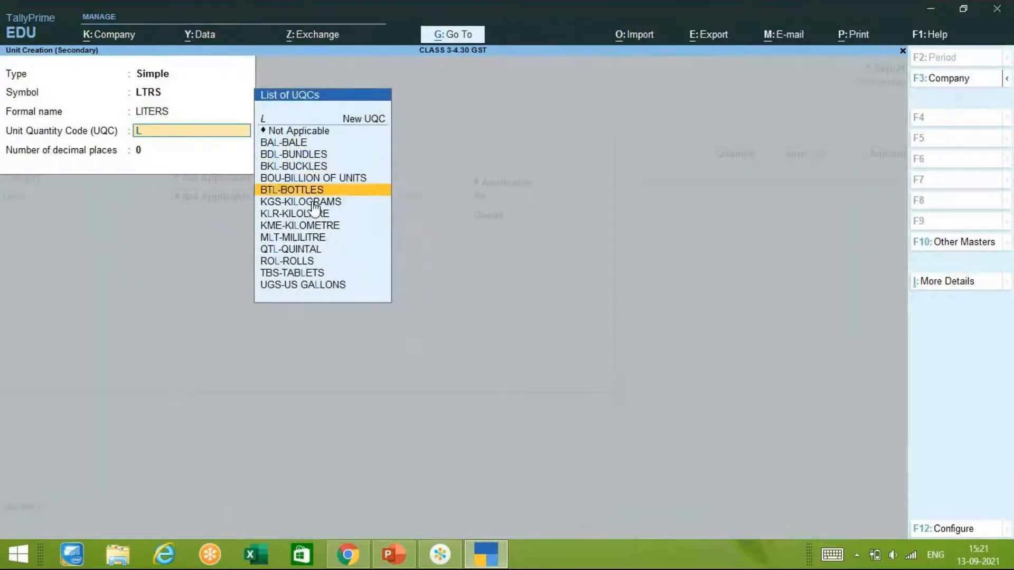
{"action": "key", "text": "Down"}
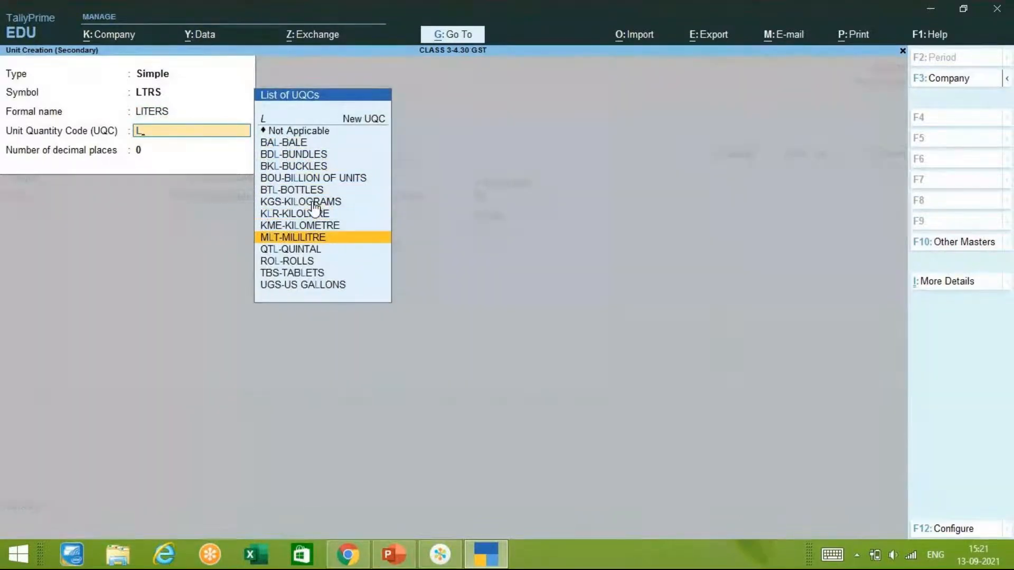
{"action": "key", "text": "Return"}
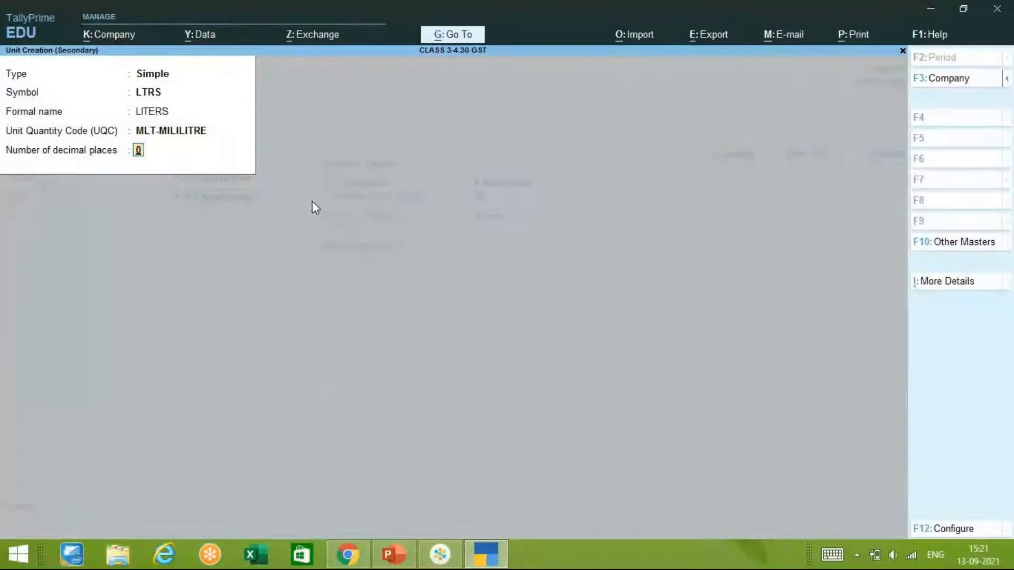
{"action": "key", "text": "Return"}
Keep GST applicable for PETROL without setting GST details, save the item with Goods as supply type, and leave its voucher description blank.
{"action": "key", "text": "Return"}
{"action": "key", "text": "Return"}
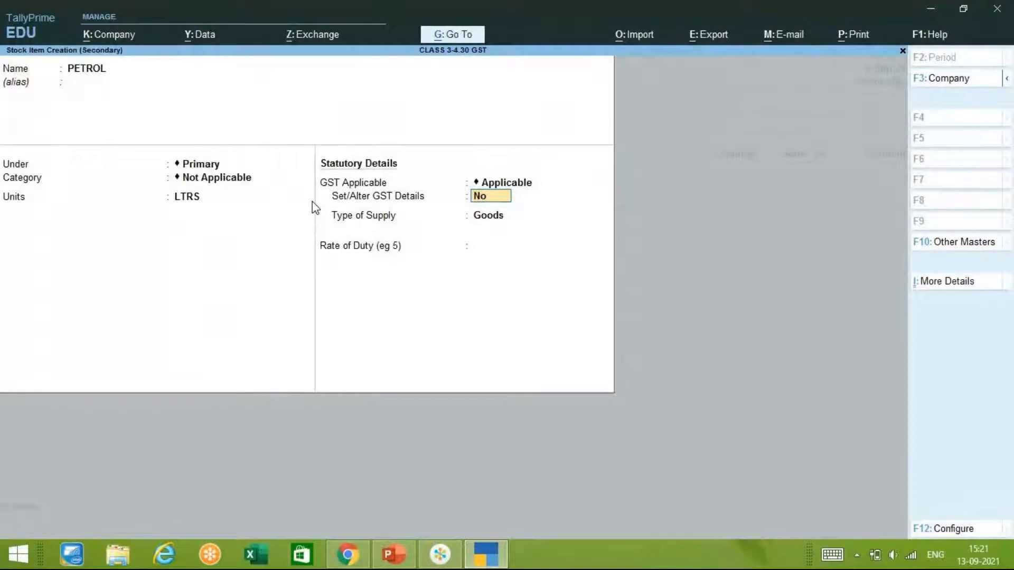
{"action": "key", "text": "Return"}
{"action": "key", "text": "Return"}
{"action": "key", "text": "Return"}
{"action": "key", "text": "Return"}
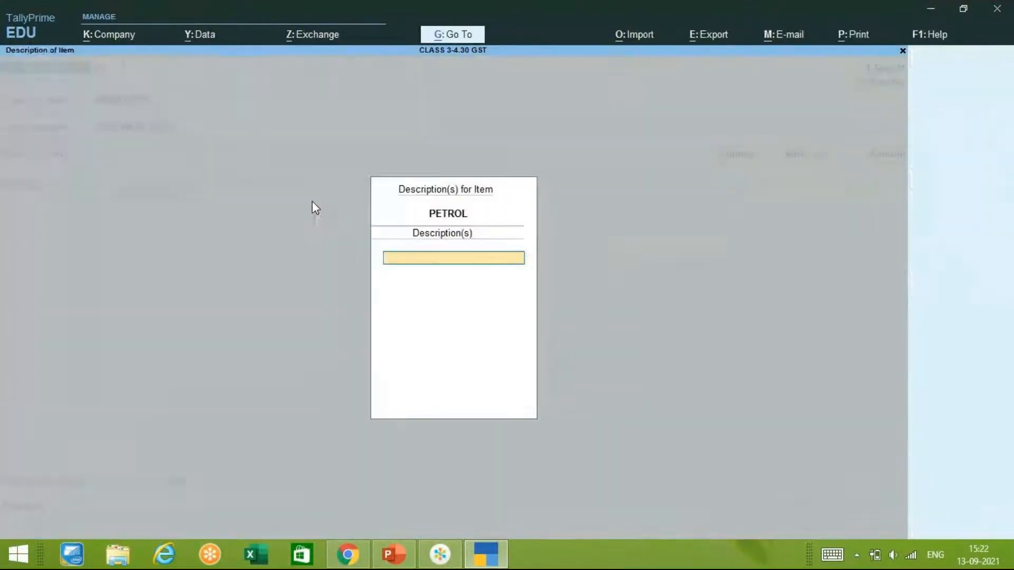
{"action": "key", "text": "Return"}
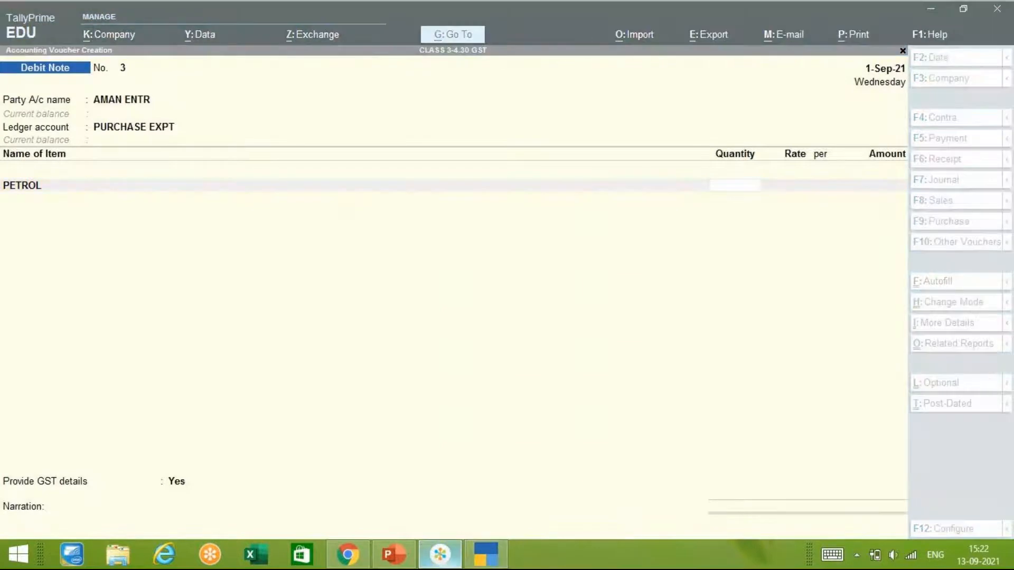
Switch to the PowerPoint slide to read the petrol sale's quantity and rate, and return to TallyPrime.
{"action": "key", "text": "alt+Tab"}
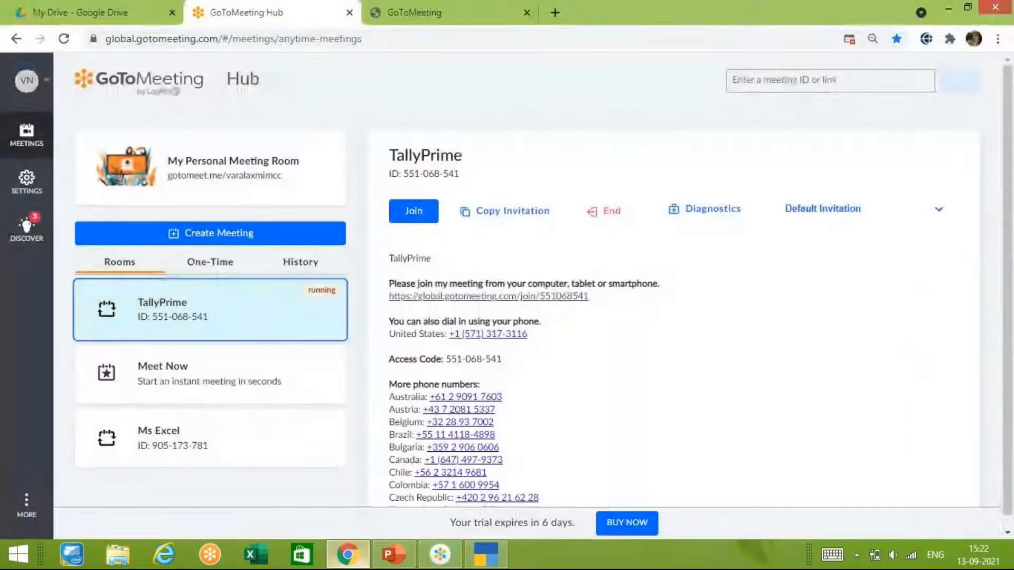
{"action": "key", "text": "alt+Tab"}
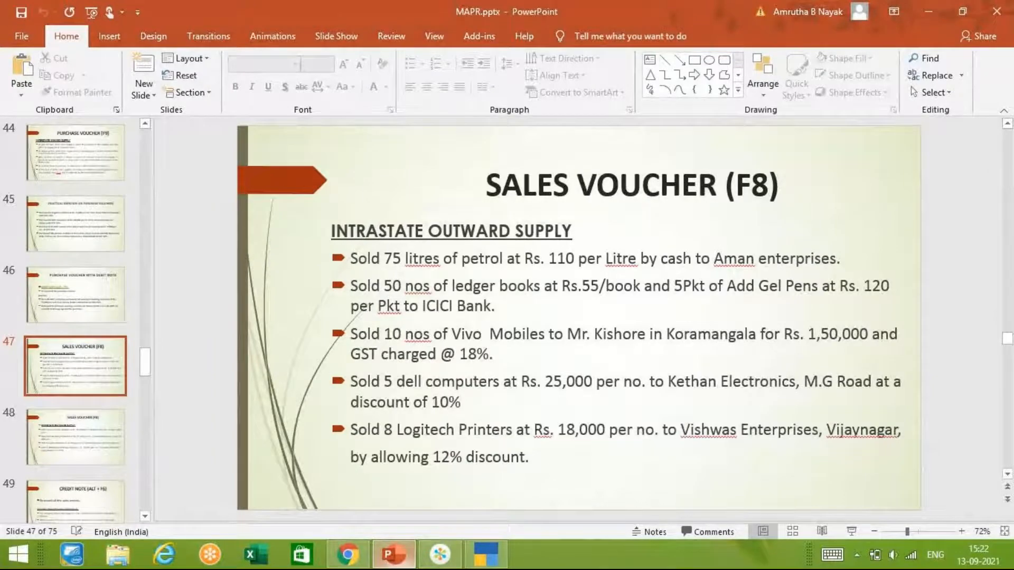
{"action": "key", "text": "alt+Tab"}
Enter the PETROL line with a quantity of 75 LTRS at a rate of 110 per LTRS.
{"action": "type", "text": "110"}
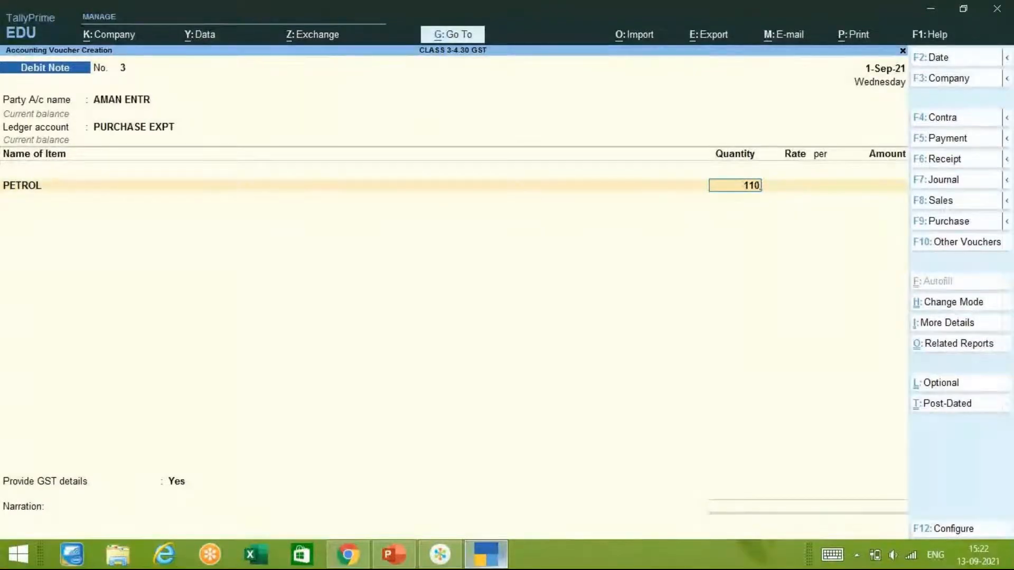
{"action": "key", "text": "BackSpace"}
{"action": "key", "text": "BackSpace"}
{"action": "key", "text": "BackSpace"}
{"action": "type", "text": "75"}
{"action": "key", "text": "Return"}
{"action": "key", "text": "Return"}
{"action": "type", "text": "110"}
{"action": "key", "text": "Return"}
{"action": "key", "text": "Return"}
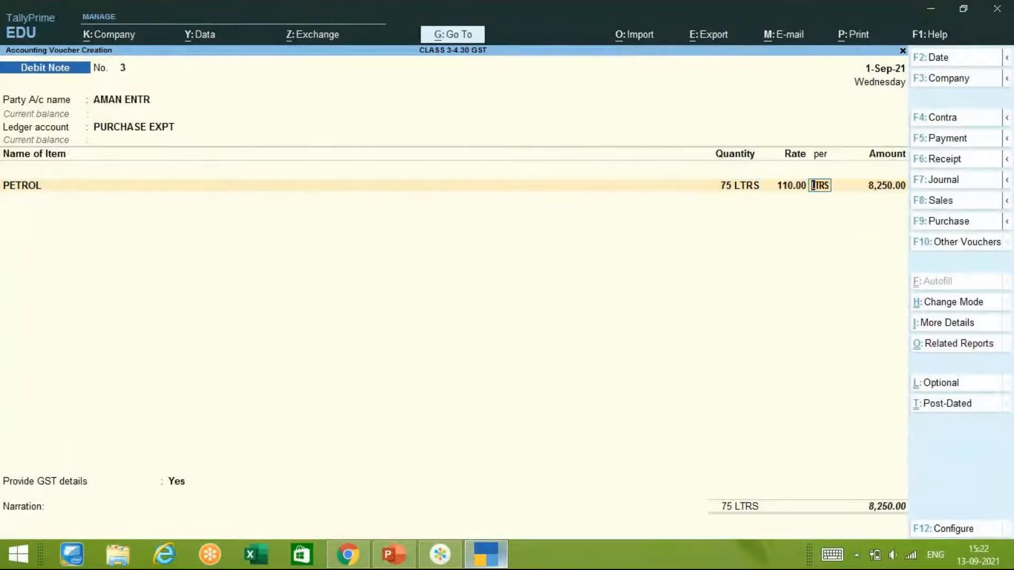
{"action": "key", "text": "Return"}
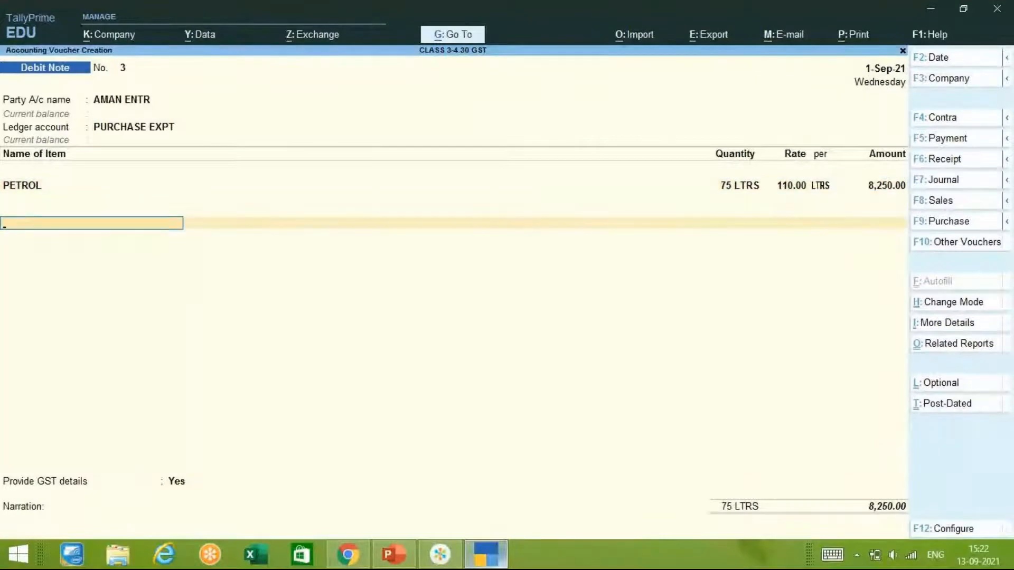
End the item list of the debit note and set Provide GST details to No.
{"action": "key", "text": "Return"}
{"action": "key", "text": "Down"}
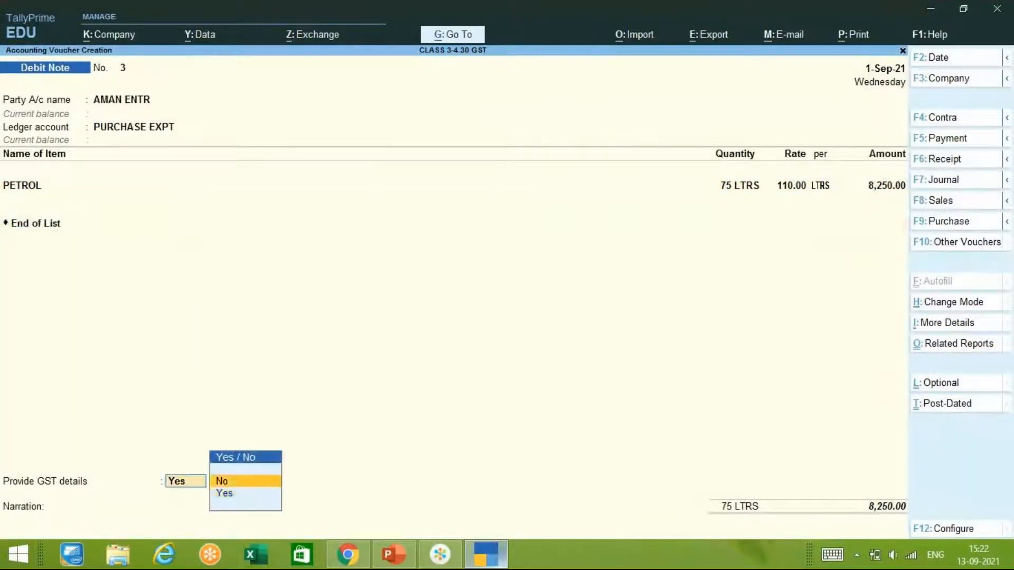
{"action": "key", "text": "Return"}
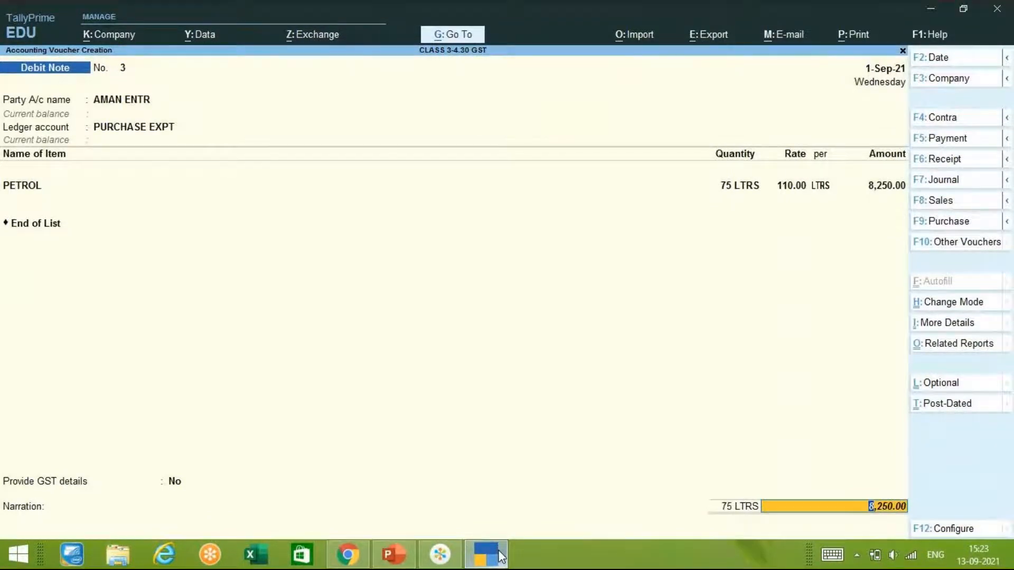
Recheck the exercise slide in PowerPoint, return to TallyPrime and convert the petrol debit note into a Sales voucher.
{"action": "left_click", "coordinate": [500, 556]}
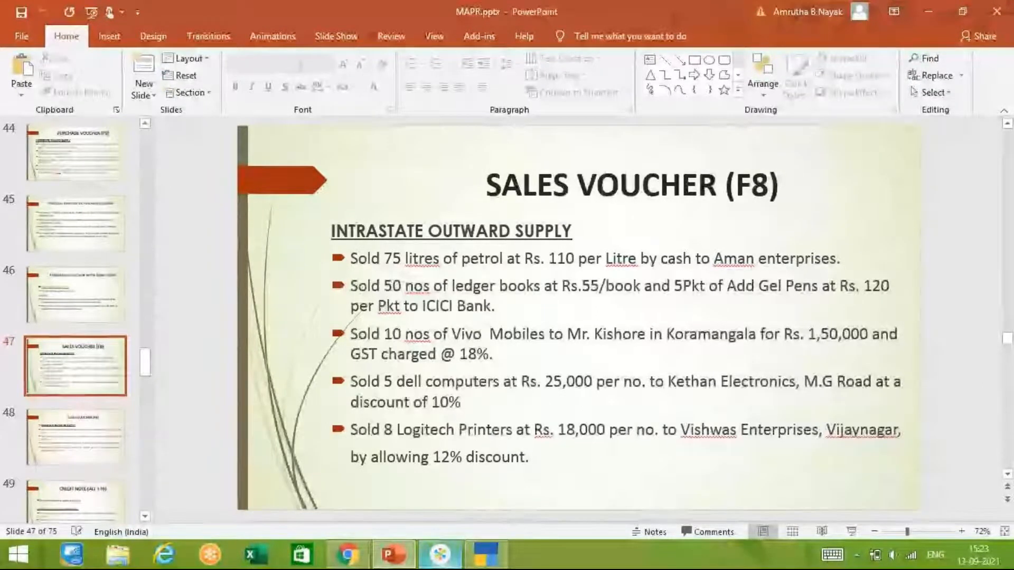
{"action": "key", "text": "alt+Tab"}
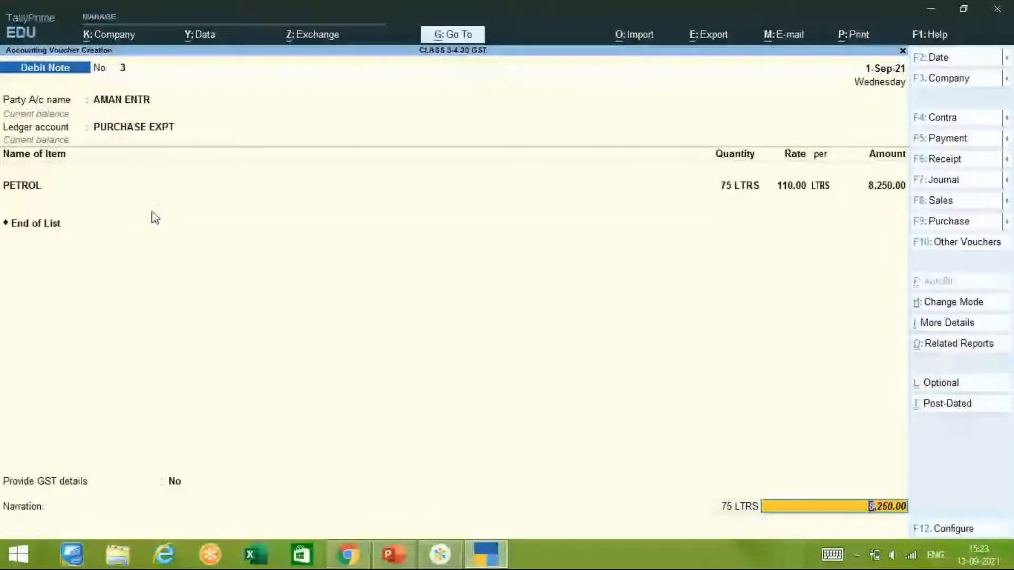
{"action": "key", "text": "F9"}
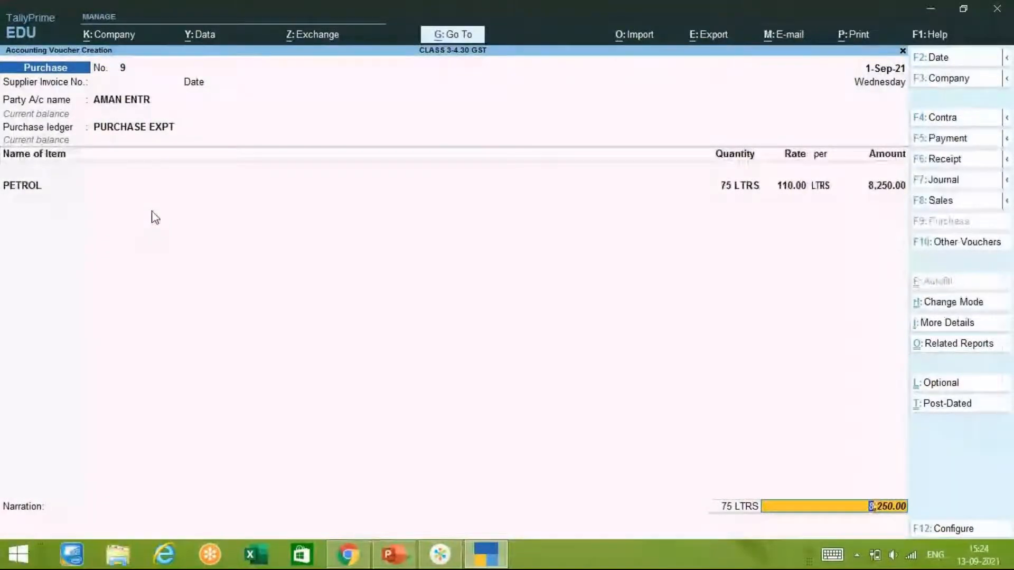
{"action": "key", "text": "F8"}
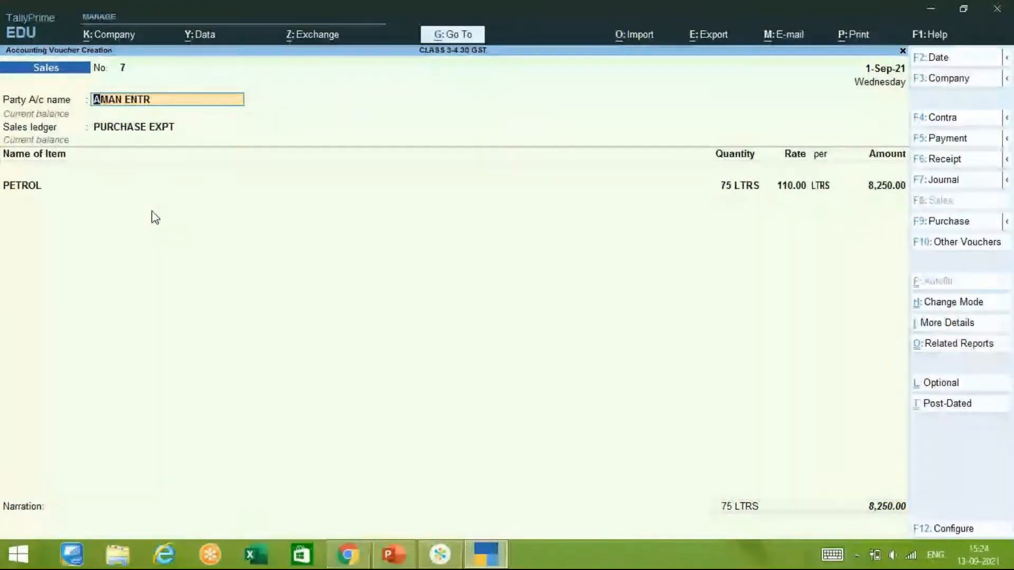
{"action": "left_click", "coordinate": [322, 362]}
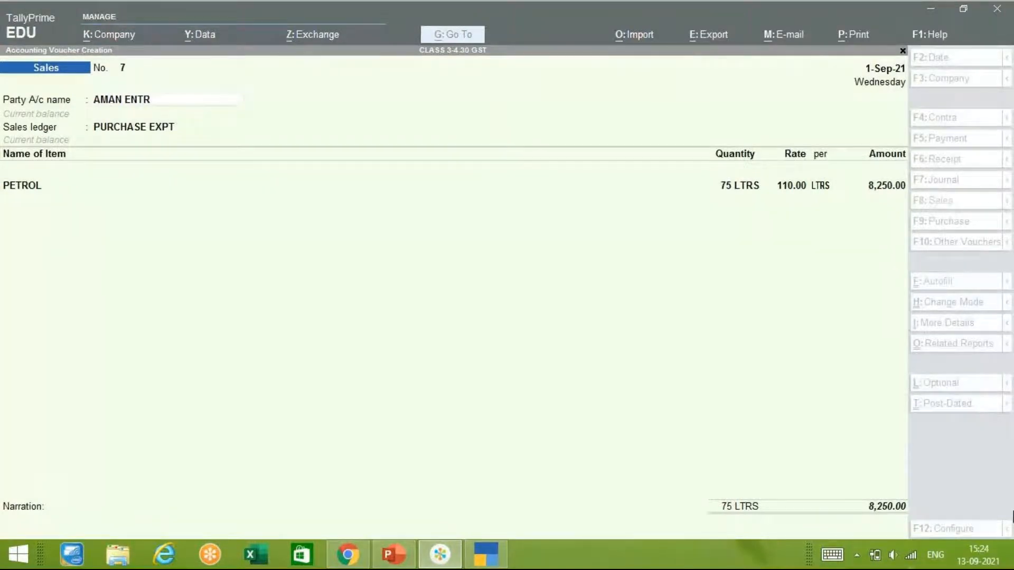
{"action": "left_click", "coordinate": [913, 555]}
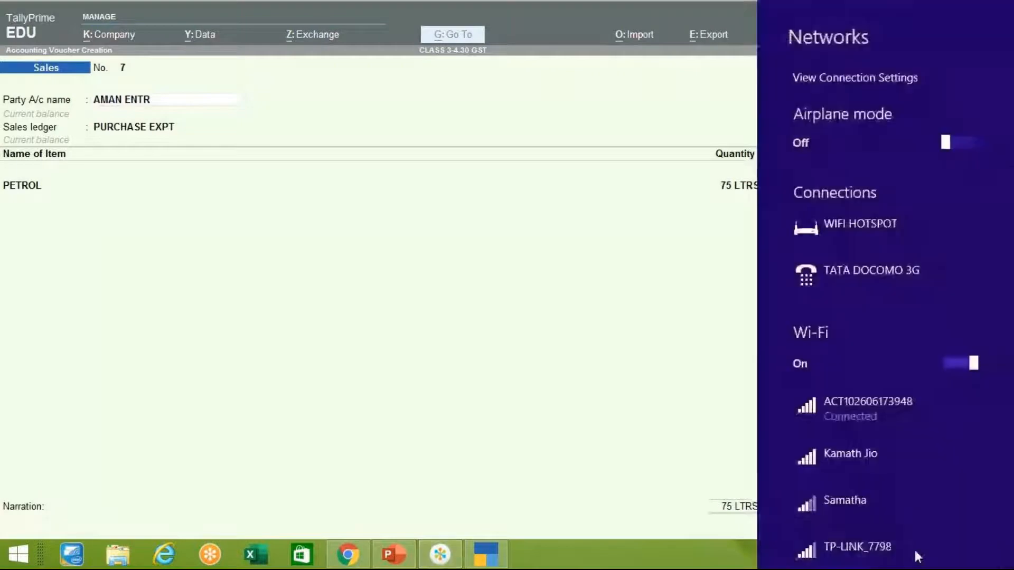
{"action": "left_click", "coordinate": [274, 351]}
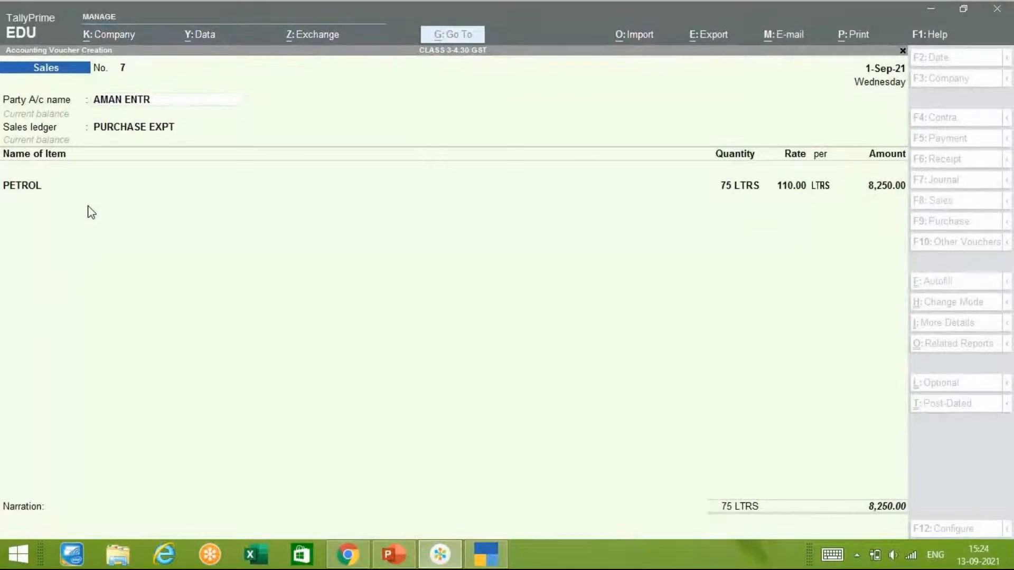
{"action": "left_click", "coordinate": [105, 170]}
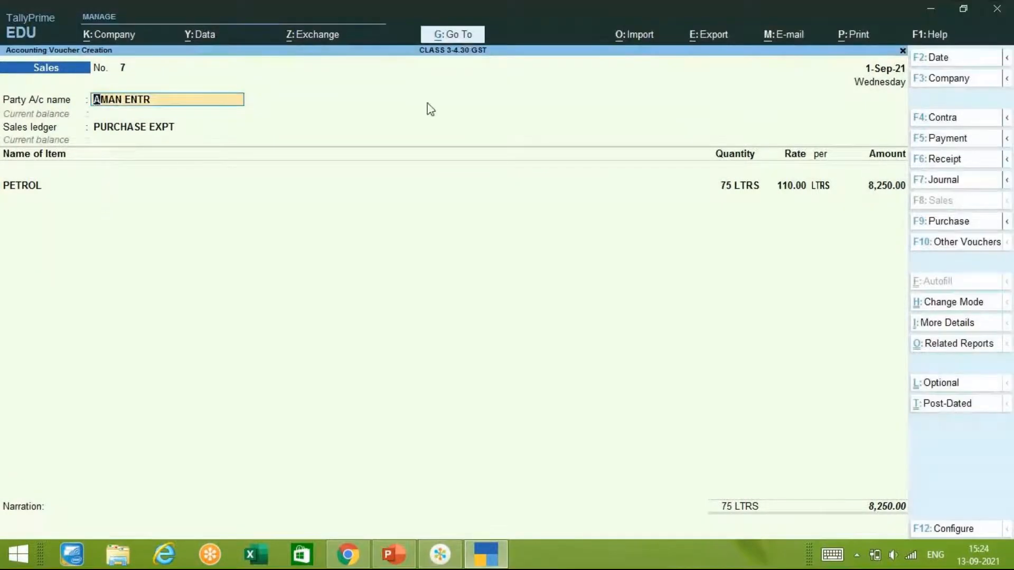
Keep AMAN ENTR as the party, set the sales ledger to SALES and retain the PETROL line, up to the bill-wise details.
{"action": "key", "text": "Return"}
{"action": "key", "text": "Return"}
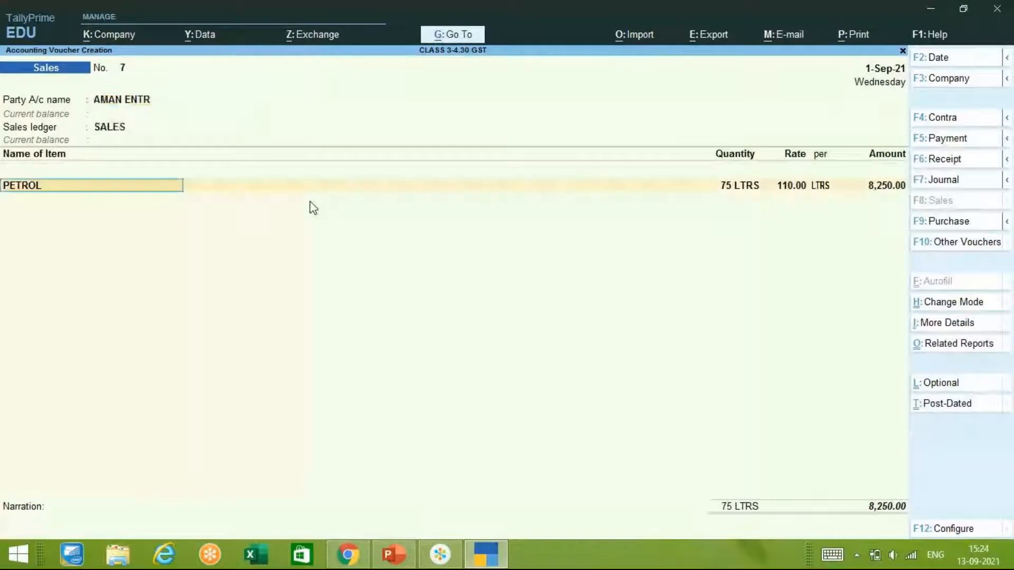
{"action": "key", "text": "Return"}
{"action": "key", "text": "Return"}
{"action": "key", "text": "Return"}
{"action": "key", "text": "Return"}
{"action": "key", "text": "Return"}
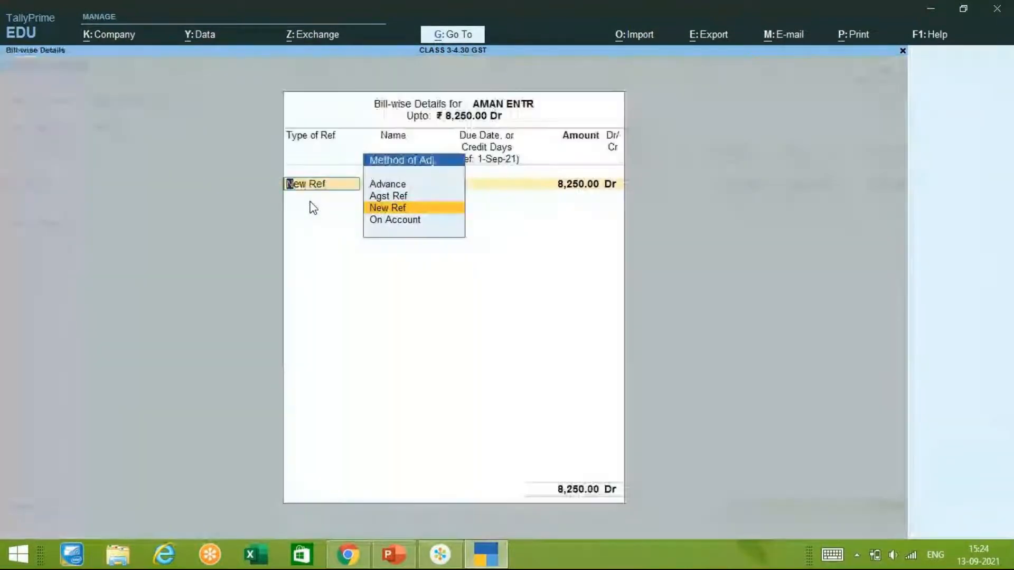
Allocate the full 8,250.00 Dr as a New Ref for AMAN ENTR, leave the narration blank and save the sales voucher.
{"action": "key", "text": "Return"}
{"action": "key", "text": "Return"}
{"action": "key", "text": "Return"}
{"action": "key", "text": "Return"}
{"action": "key", "text": "Return"}
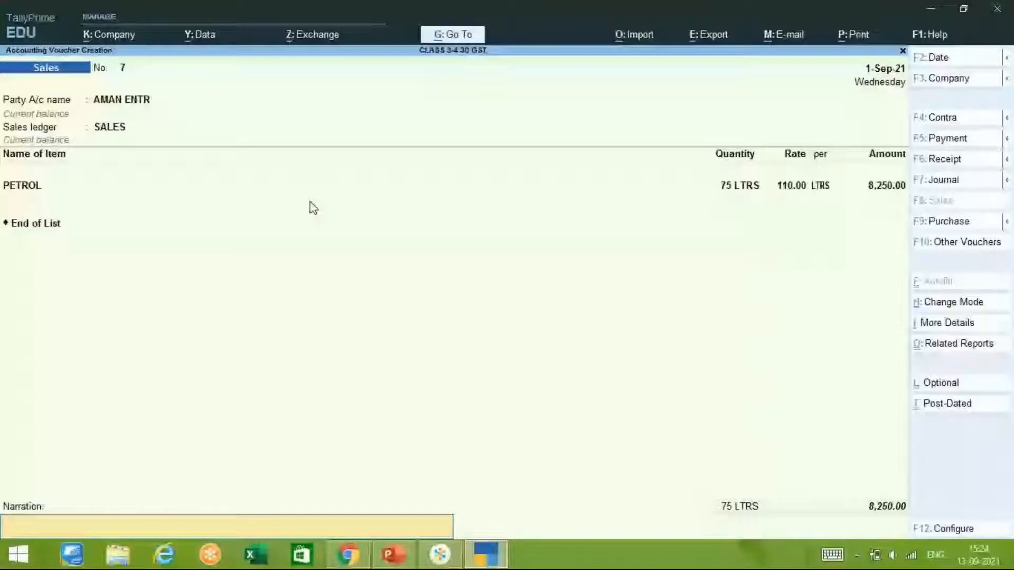
{"action": "key", "text": "Return"}
{"action": "key", "text": "Return"}
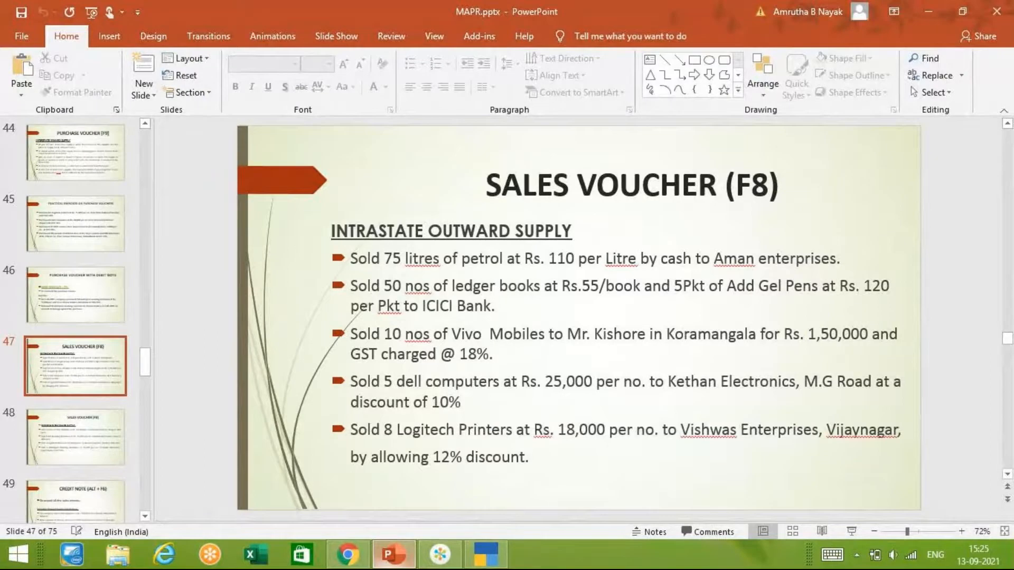
Check the interstate sales slide, switch to TallyPrime and name the new party ledger ARCHANA TRADERS under Sundry Debtors, keeping the default billing and mailing settings.
{"action": "key", "text": "Down"}
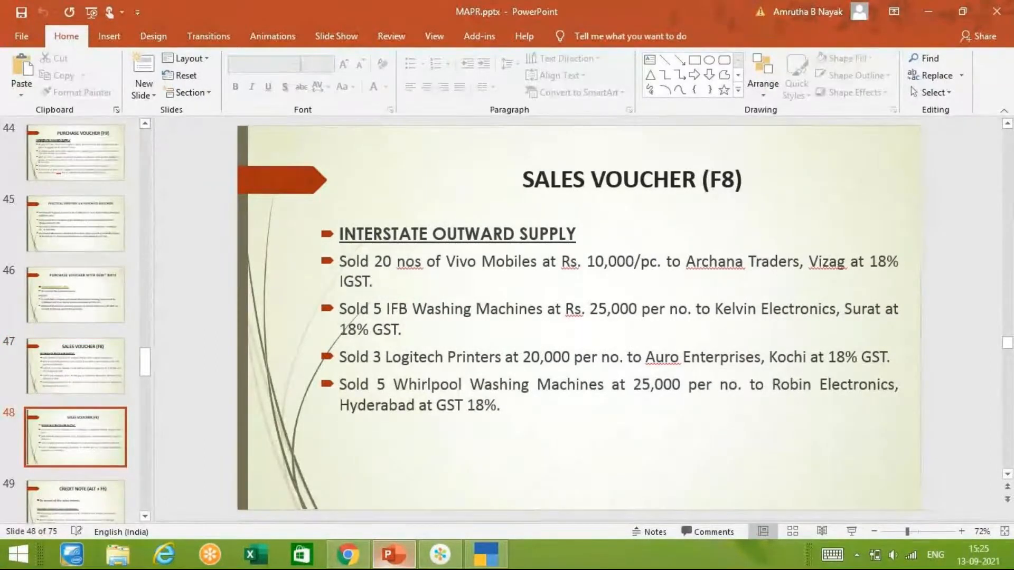
{"action": "key", "text": "Up"}
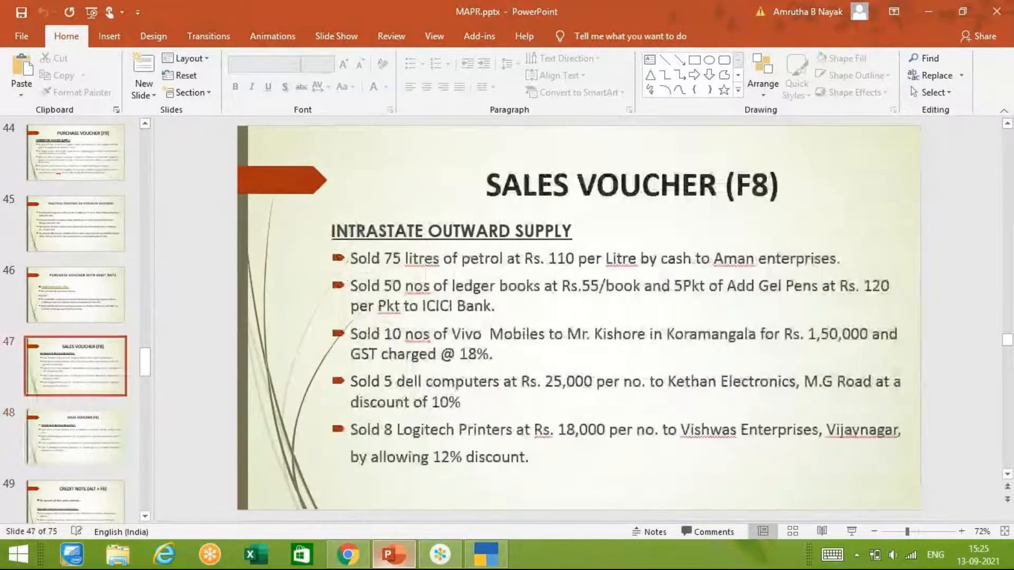
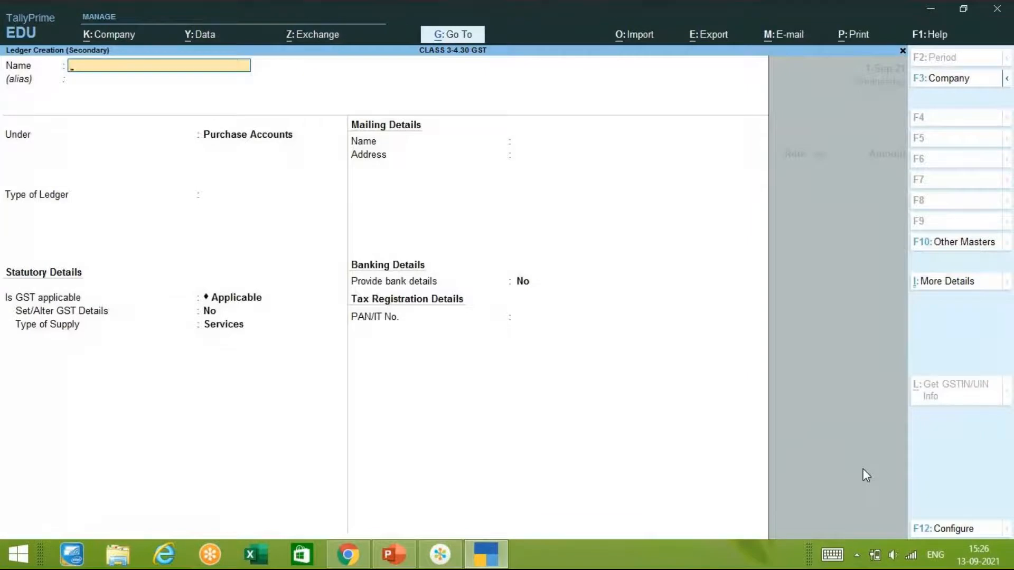
{"action": "type", "text": "ARCHANA TRADERS"}
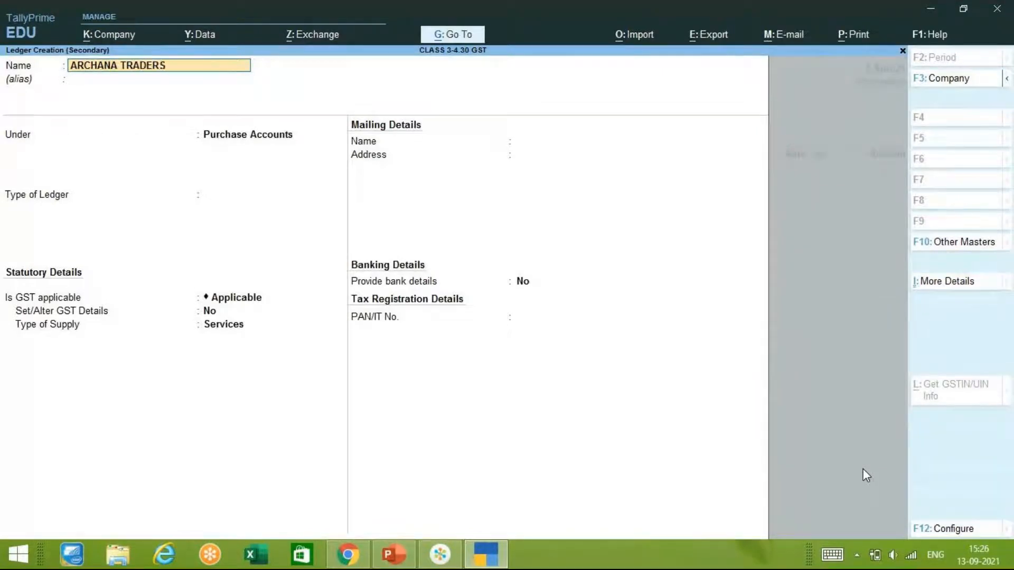
{"action": "key", "text": "Return"}
{"action": "key", "text": "Return"}
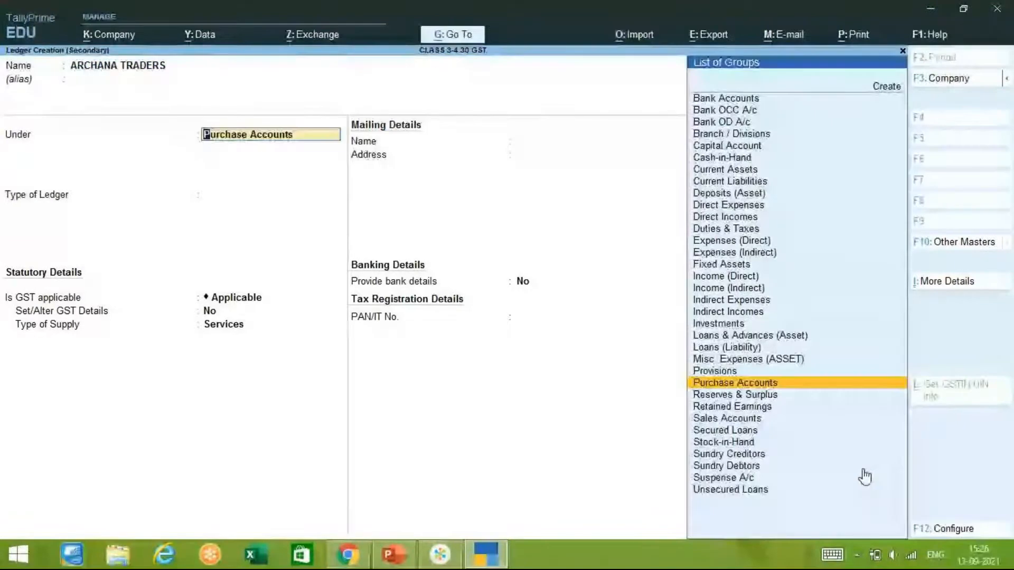
{"action": "type", "text": "SUN"}
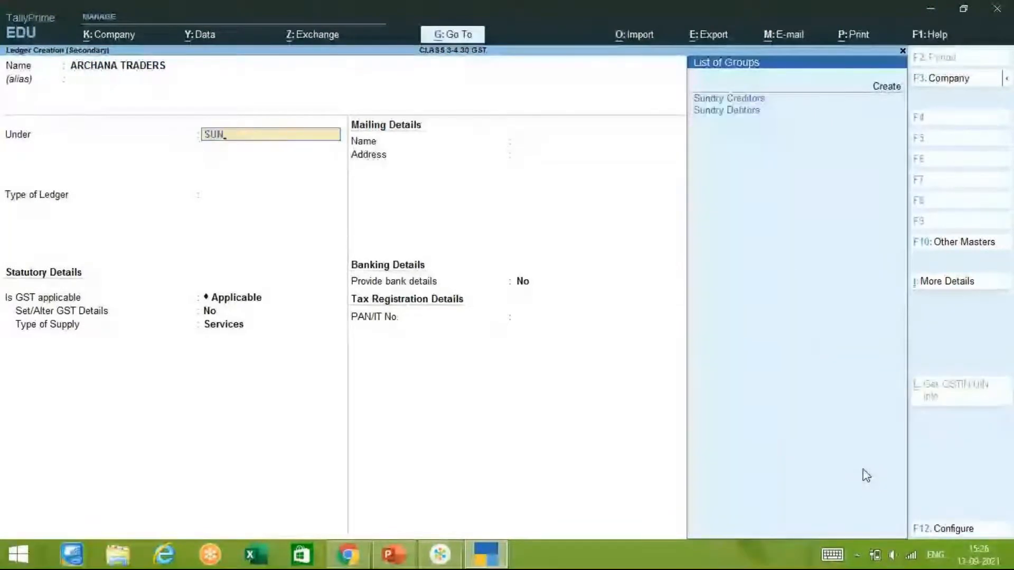
{"action": "key", "text": "Down"}
{"action": "key", "text": "Return"}
{"action": "key", "text": "Return"}
{"action": "key", "text": "Return"}
{"action": "key", "text": "Return"}
{"action": "key", "text": "Return"}
{"action": "key", "text": "Return"}
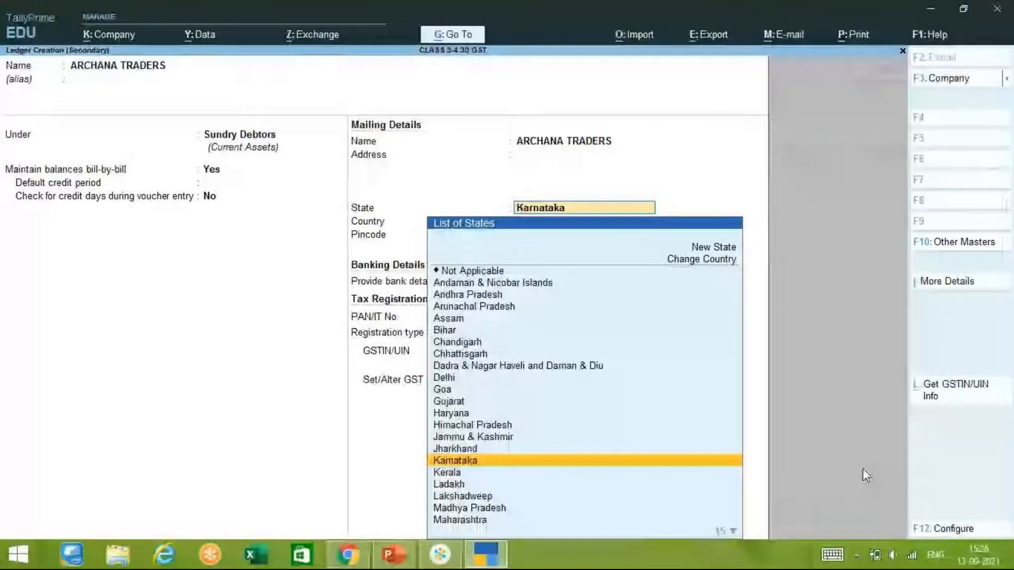
Set the state of the ARCHANA TRADERS ledger to Andhra Pradesh.
{"action": "key", "text": "Up"}
{"action": "key", "text": "Up"}
{"action": "key", "text": "Up"}
{"action": "key", "text": "Up"}
{"action": "key", "text": "Up"}
{"action": "key", "text": "Up"}
{"action": "key", "text": "Up"}
{"action": "key", "text": "Up"}
{"action": "key", "text": "Up"}
{"action": "key", "text": "Up"}
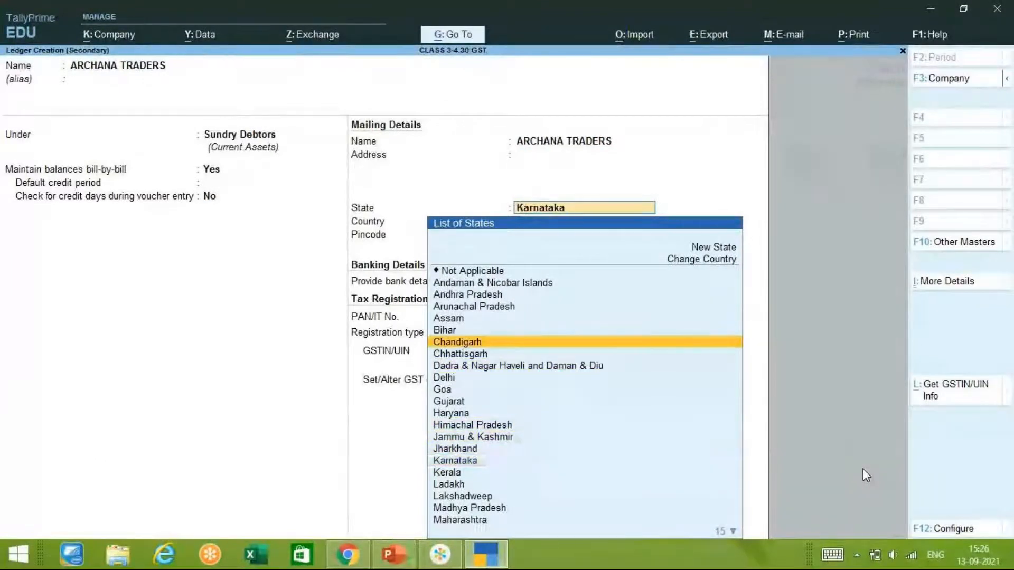
{"action": "key", "text": "Up"}
{"action": "key", "text": "Up"}
{"action": "key", "text": "Up"}
{"action": "key", "text": "Up"}
{"action": "key", "text": "Return"}
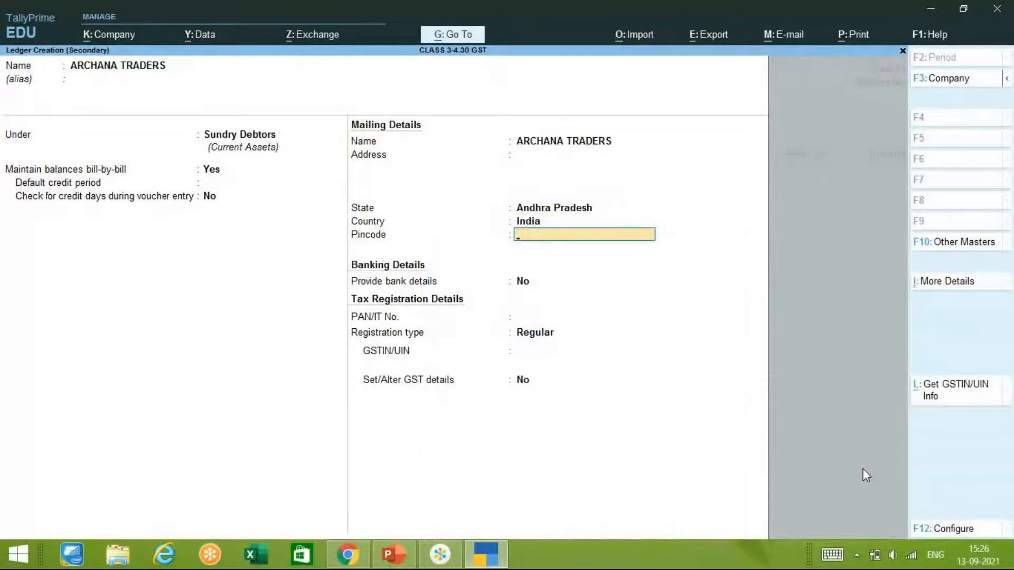
Keep the registration type Regular, enter the party's GSTIN/UIN and save the ARCHANA TRADERS ledger.
{"action": "key", "text": "Return"}
{"action": "key", "text": "Return"}
{"action": "key", "text": "Return"}
{"action": "key", "text": "Return"}
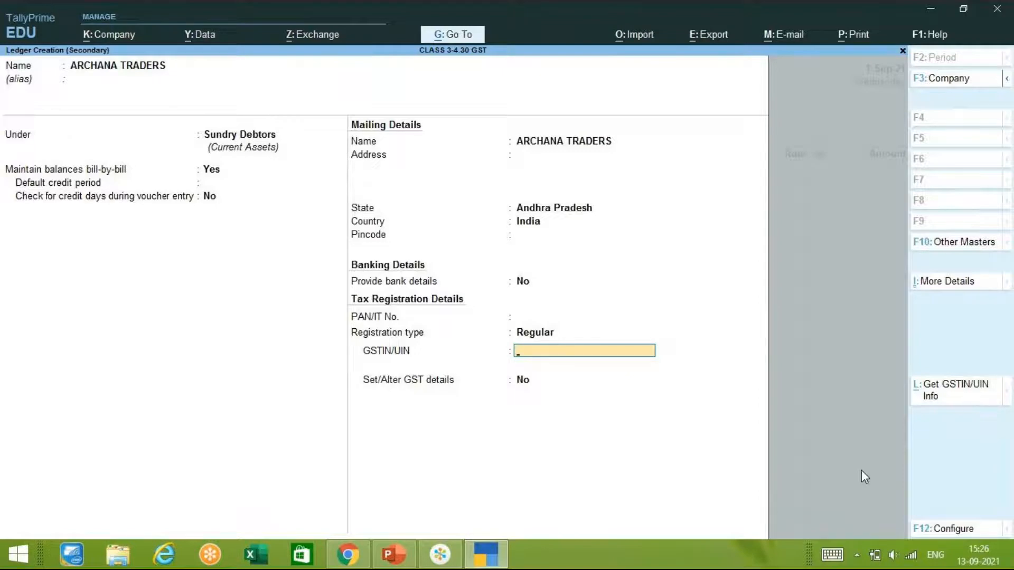
{"action": "type", "text": "28"}
{"action": "type", "text": "LKJ"}
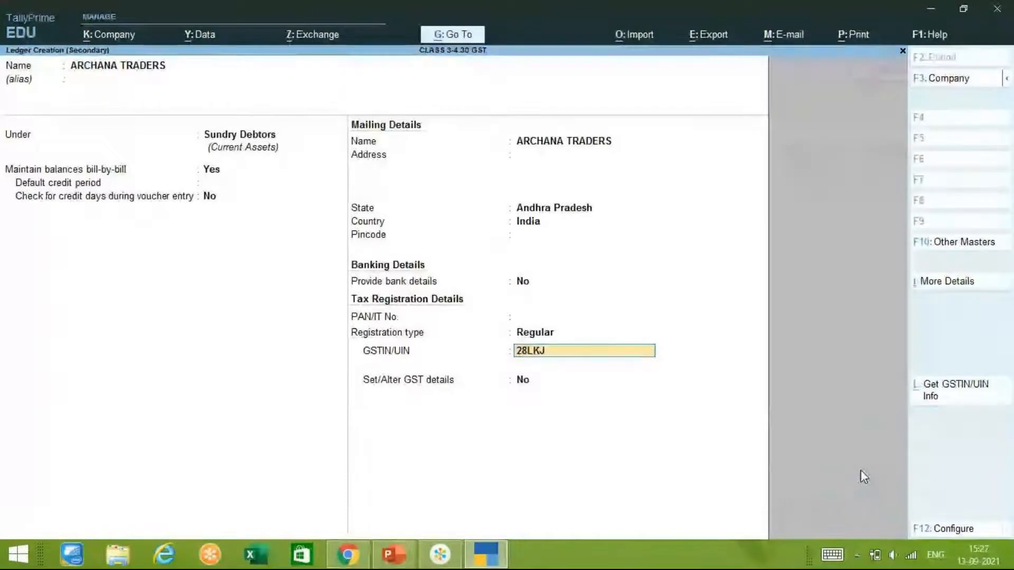
{"action": "type", "text": "HG4512A1A1"}
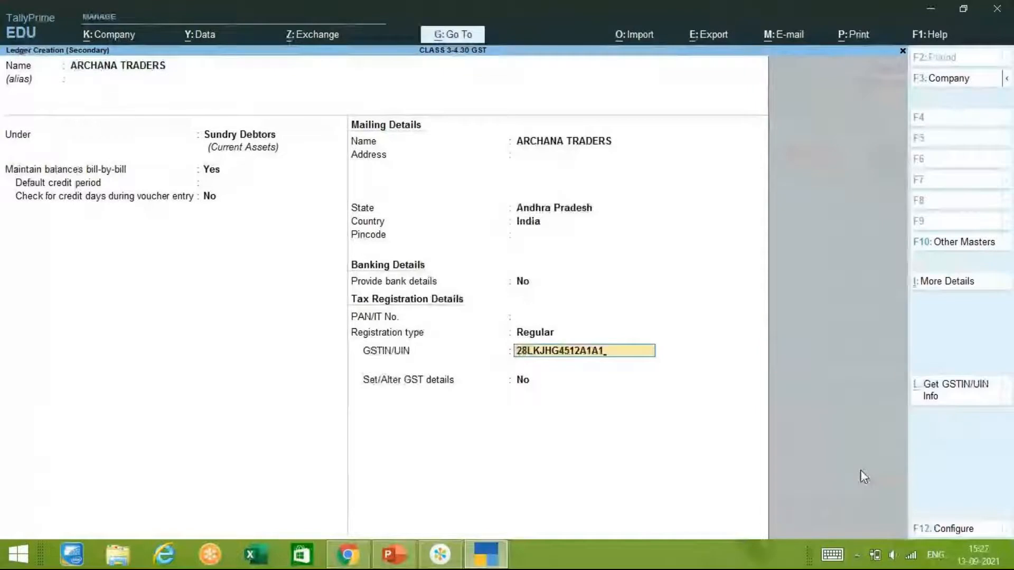
{"action": "key", "text": "Return"}
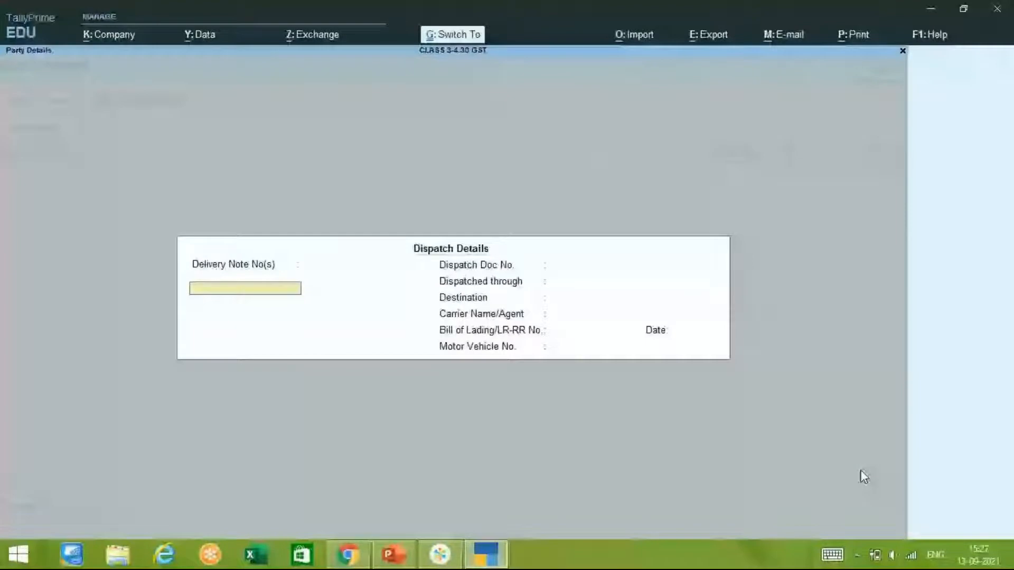
Accept the blank dispatch details and set the sales ledger of the voucher to SALES GST.
{"action": "key", "text": "ctrl+a"}
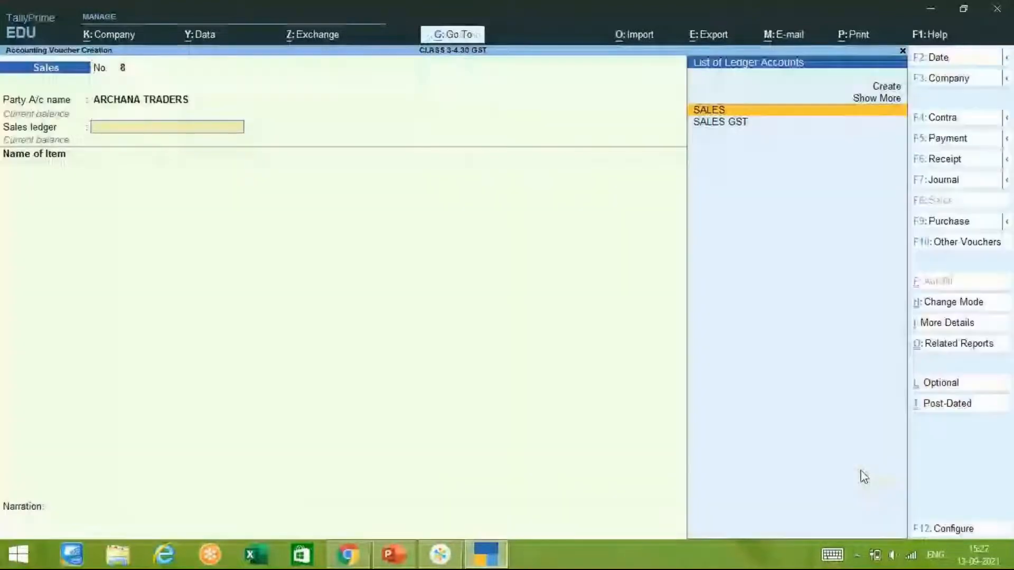
{"action": "key", "text": "Down"}
{"action": "key", "text": "Return"}
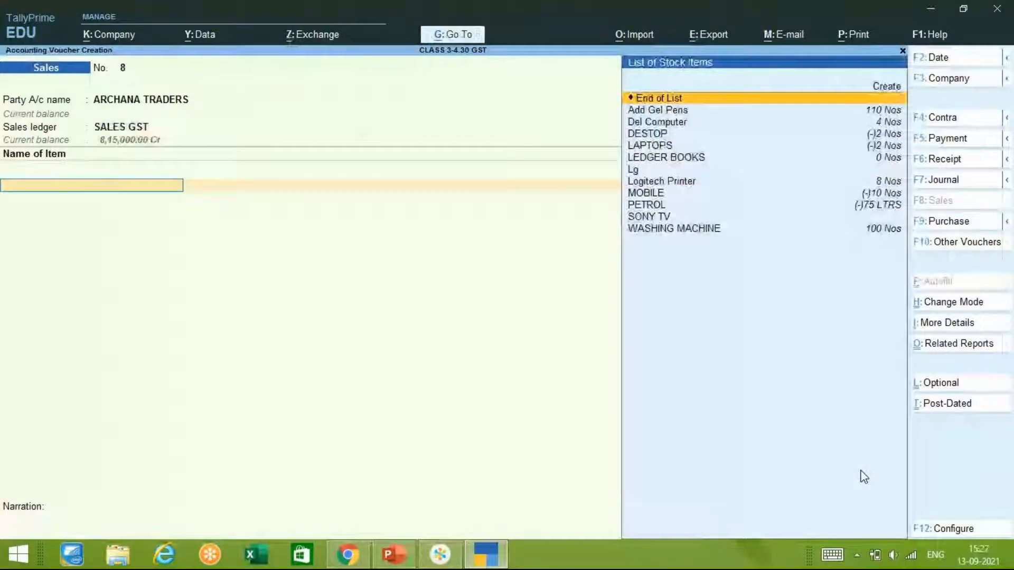
Select MOBILE as the stock item of the ARCHANA TRADERS sales voucher.
{"action": "key", "text": "Down"}
{"action": "key", "text": "Down"}
{"action": "key", "text": "Down"}
{"action": "key", "text": "Down"}
{"action": "key", "text": "Down"}
{"action": "key", "text": "Down"}
{"action": "key", "text": "Down"}
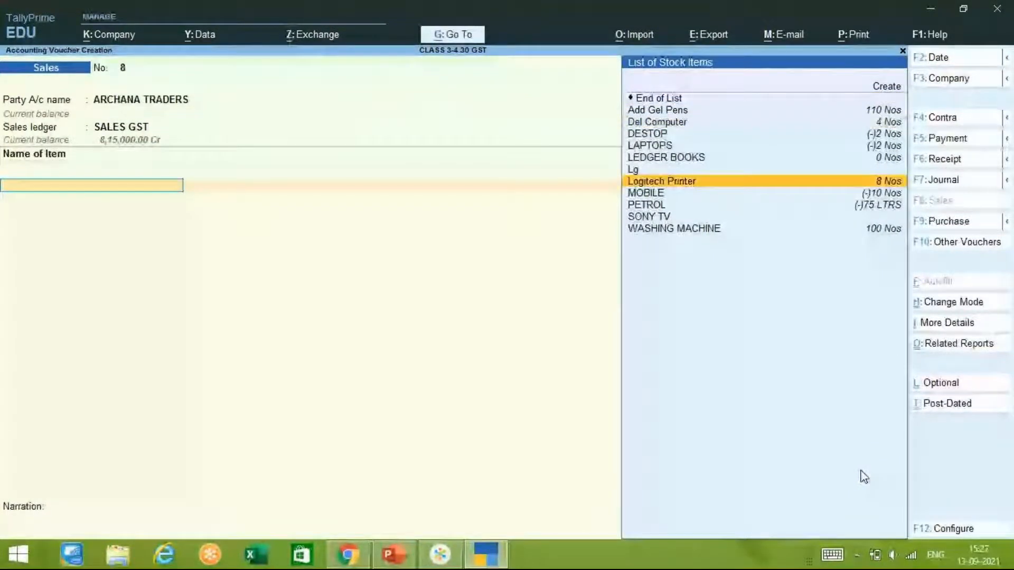
{"action": "key", "text": "Down"}
{"action": "key", "text": "Return"}
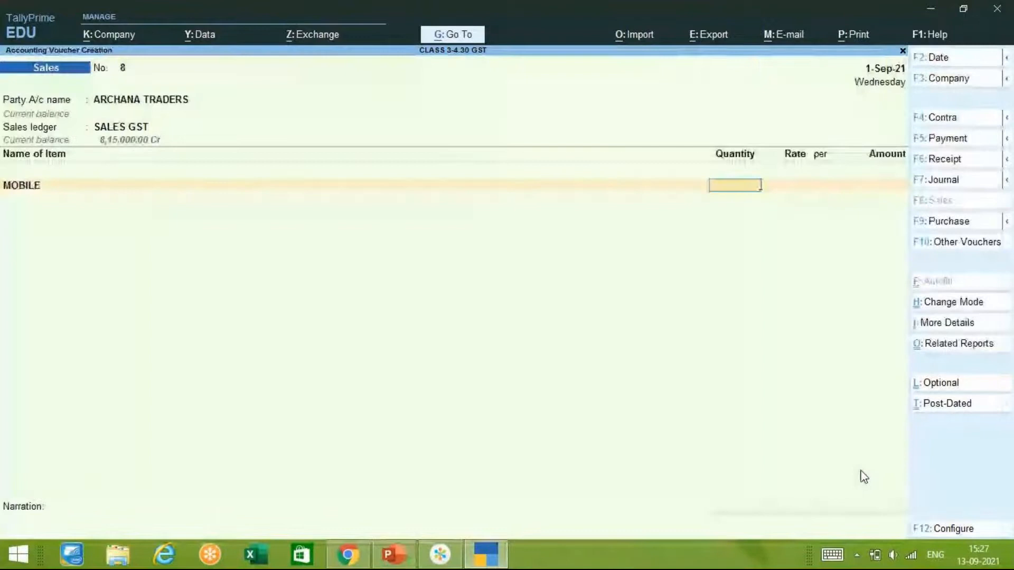
Recheck the sale in the PowerPoint slide, return to TallyPrime, enter 20 Nos of MOBILE at 10,000 each and end the item list.
{"action": "key", "text": "alt+Tab"}
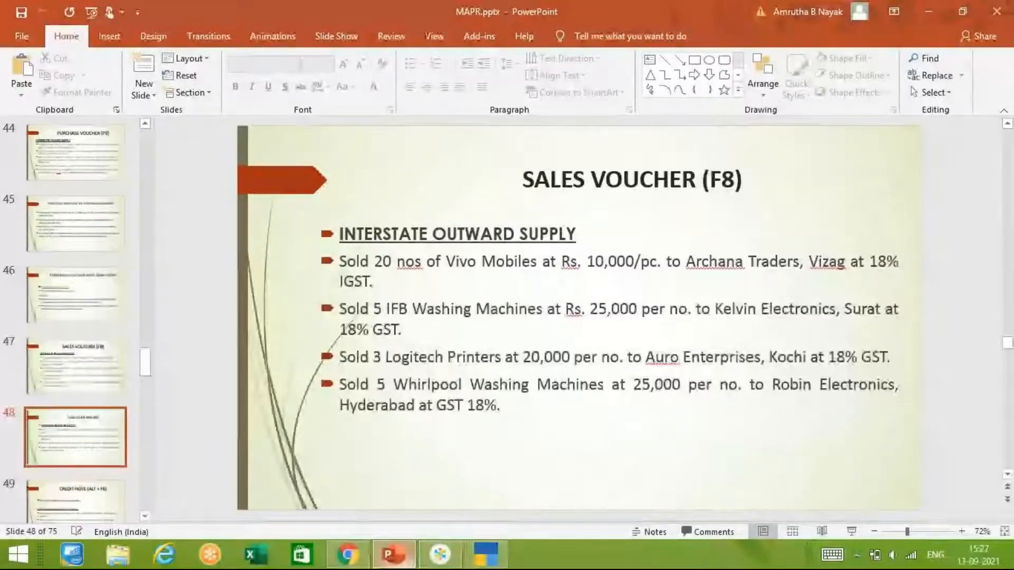
{"action": "key", "text": "alt+Tab"}
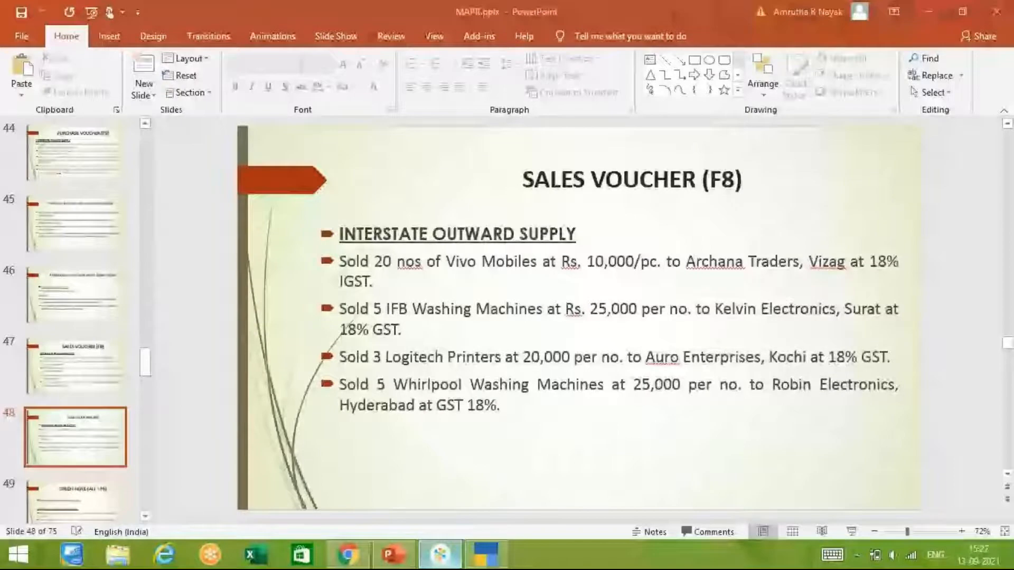
{"action": "key", "text": "alt+Tab"}
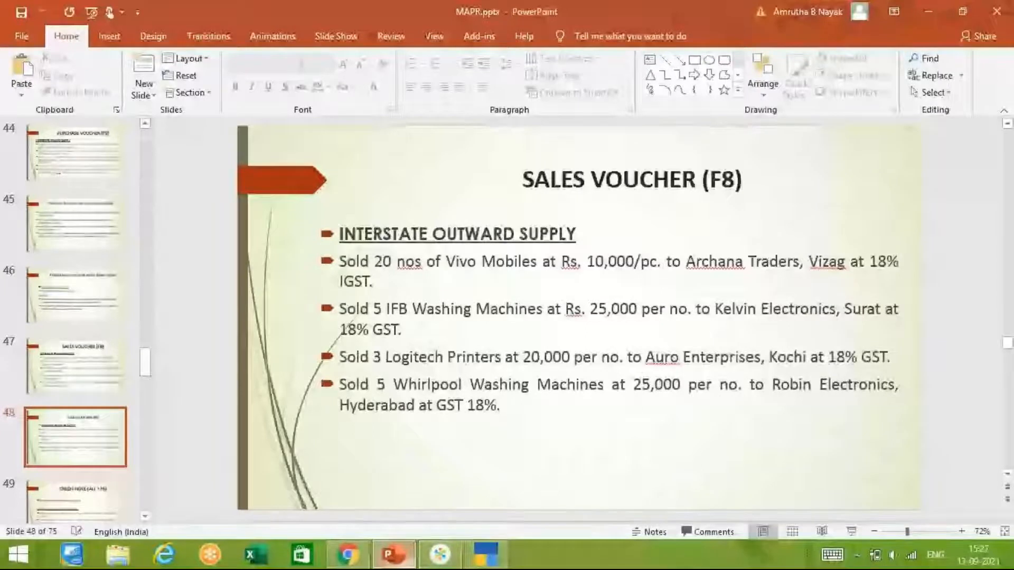
{"action": "key", "text": "alt+Tab"}
{"action": "type", "text": "20"}
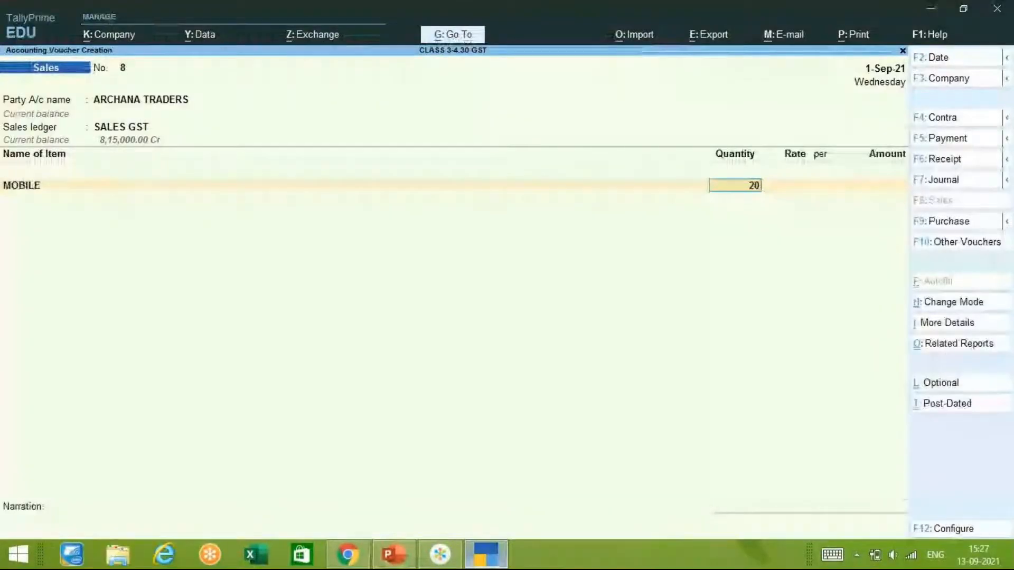
{"action": "key", "text": "Return"}
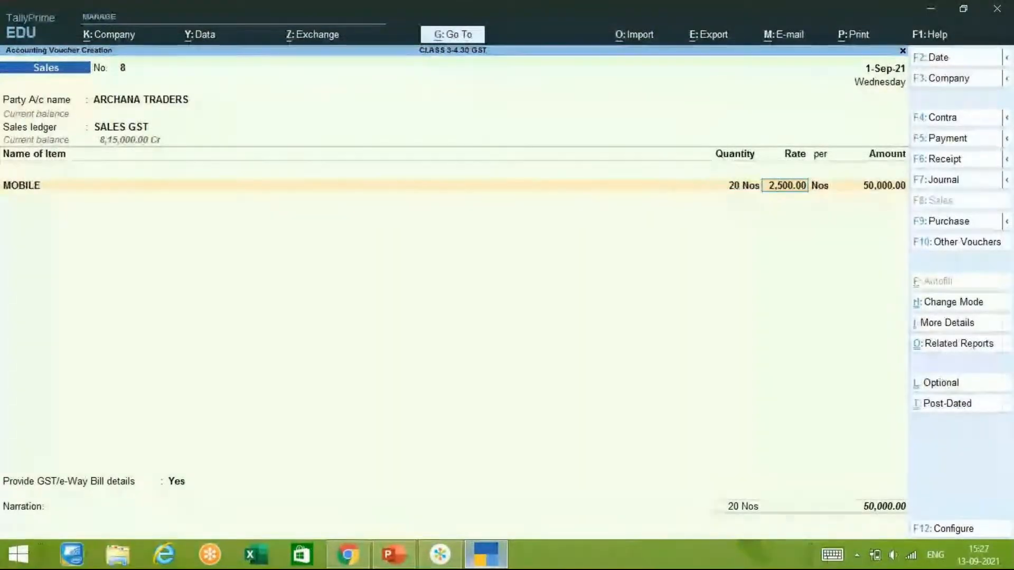
{"action": "type", "text": "1000"}
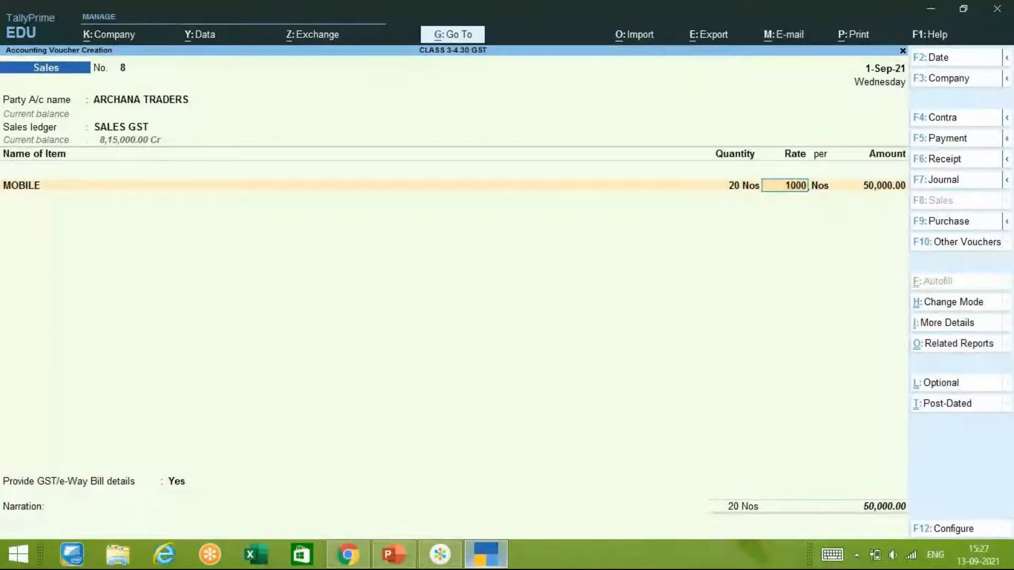
{"action": "type", "text": "0"}
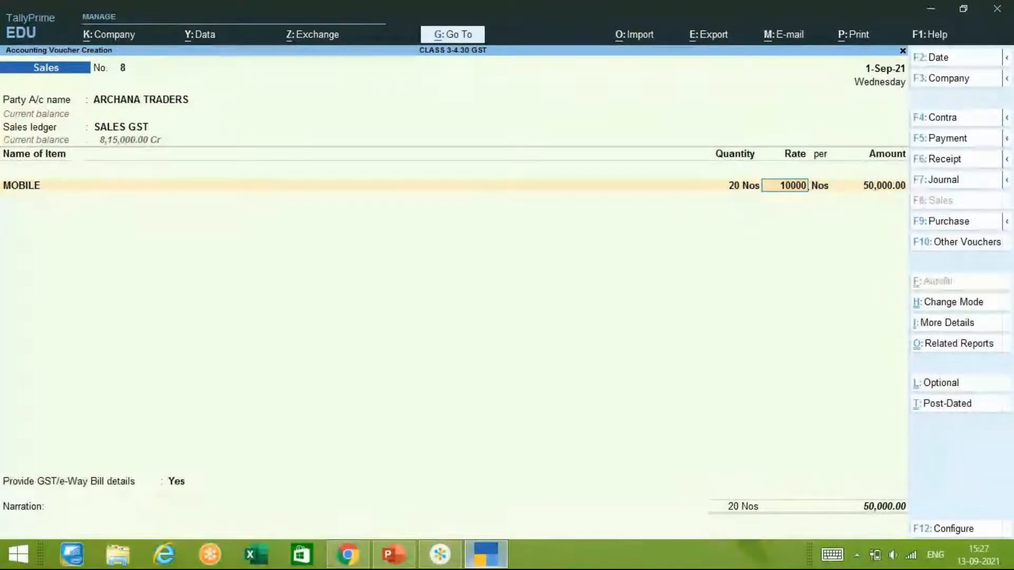
{"action": "key", "text": "Return"}
{"action": "key", "text": "Return"}
{"action": "key", "text": "Return"}
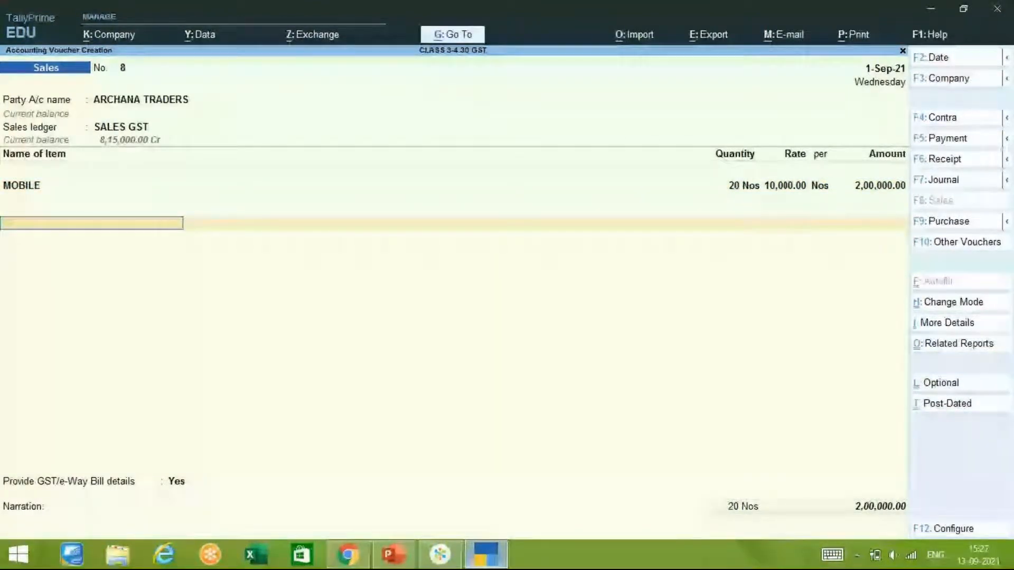
Add the IGST ledger as the tax line below the MOBILE item, replacing State Tax.
{"action": "key", "text": "Return"}
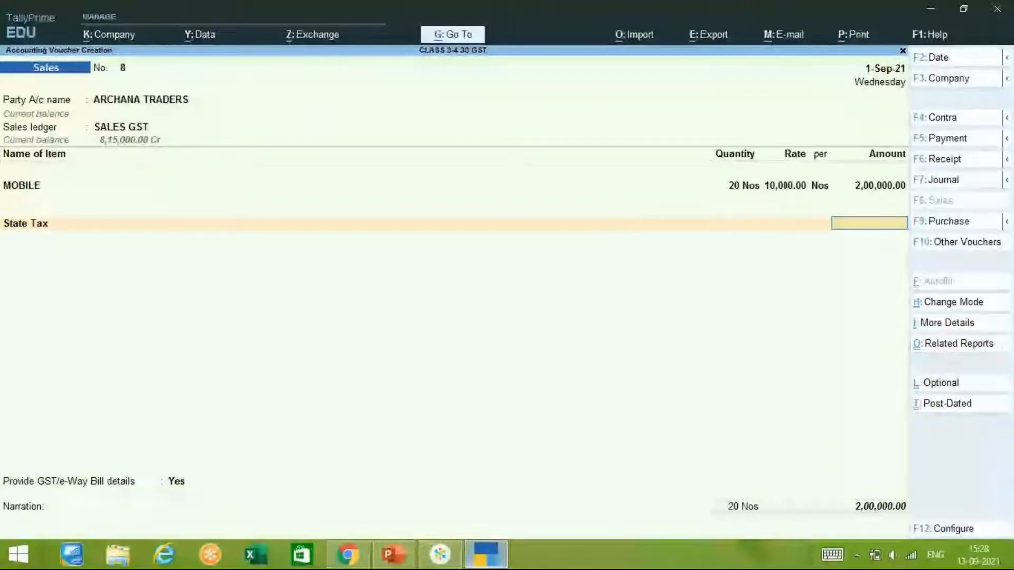
{"action": "key", "text": "BackSpace"}
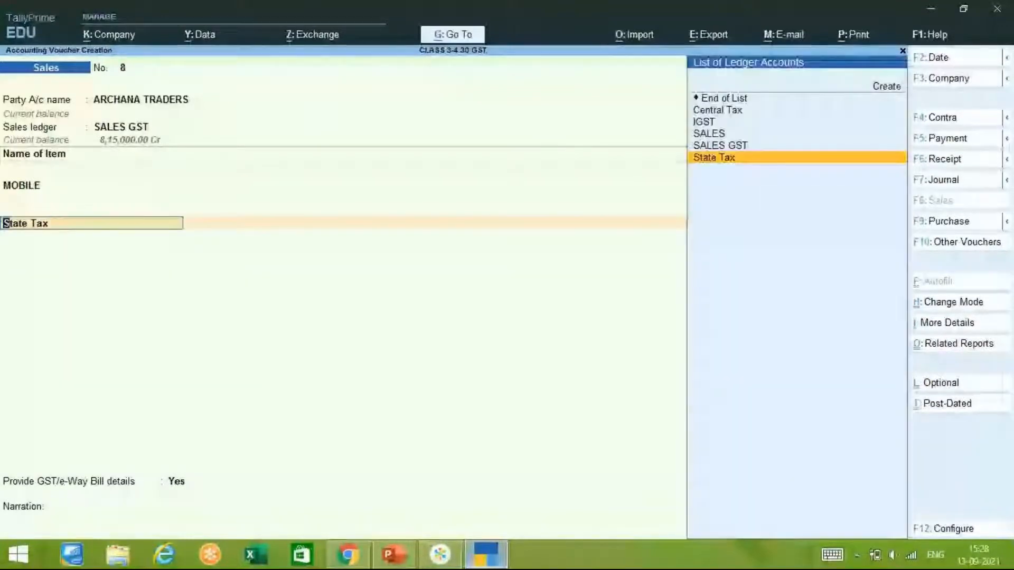
{"action": "key", "text": "Up"}
{"action": "key", "text": "Up"}
{"action": "key", "text": "Up"}
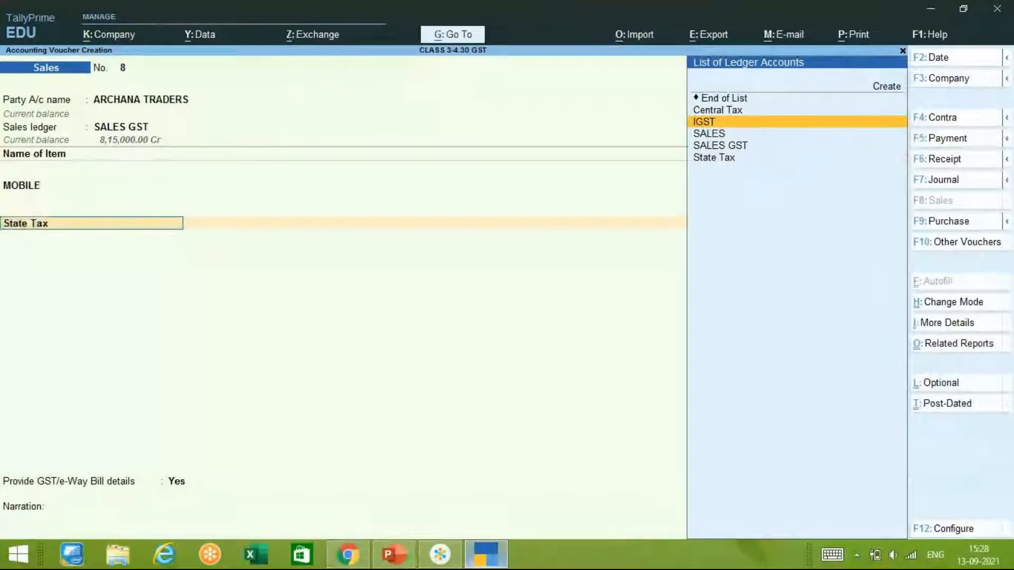
{"action": "key", "text": "Return"}
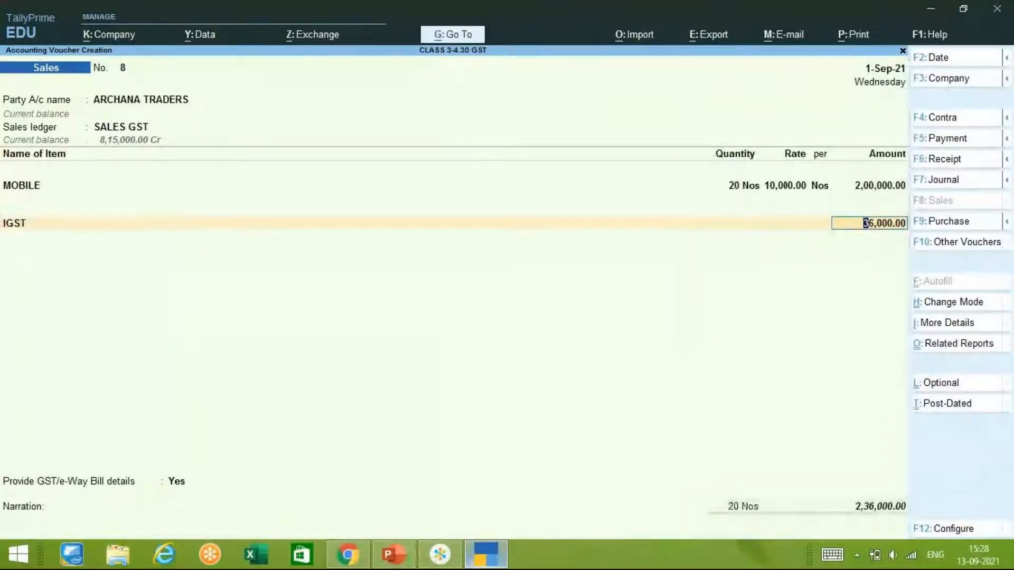
Accept the IGST amount, end the ledger list and set Provide GST/e-Way Bill details to No.
{"action": "key", "text": "alt+Tab"}
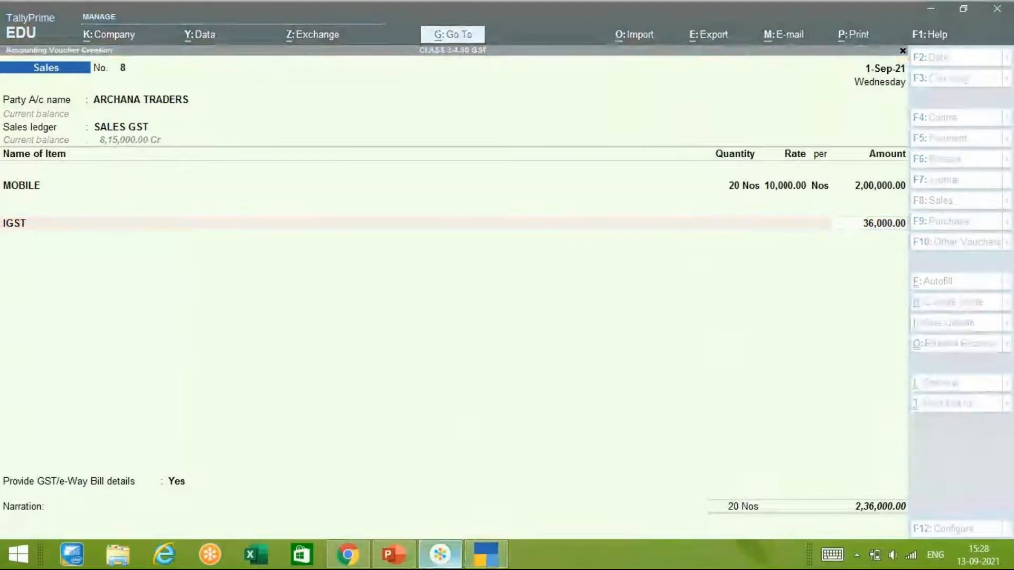
{"action": "key", "text": "alt+Tab"}
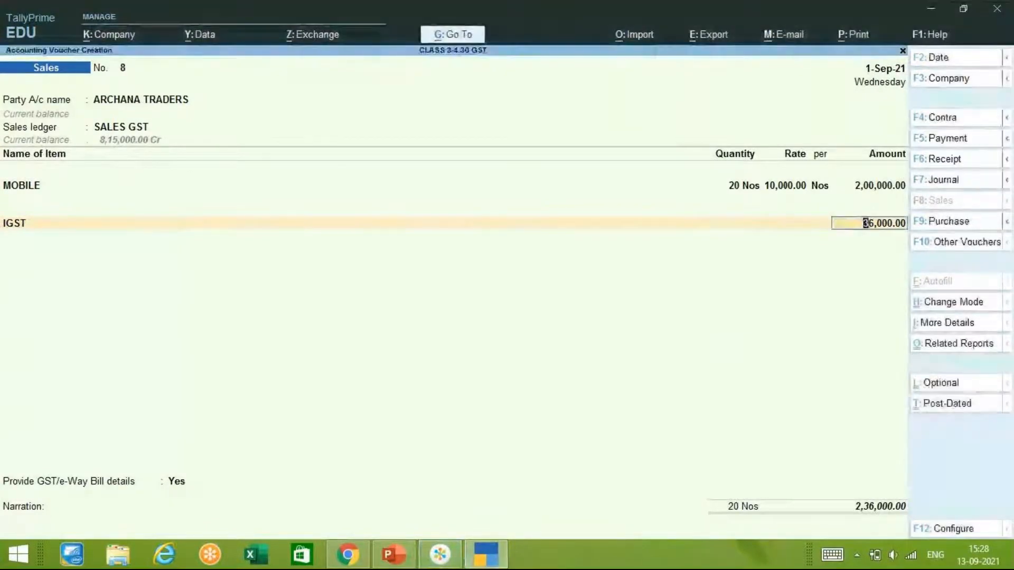
{"action": "key", "text": "Return"}
{"action": "key", "text": "Return"}
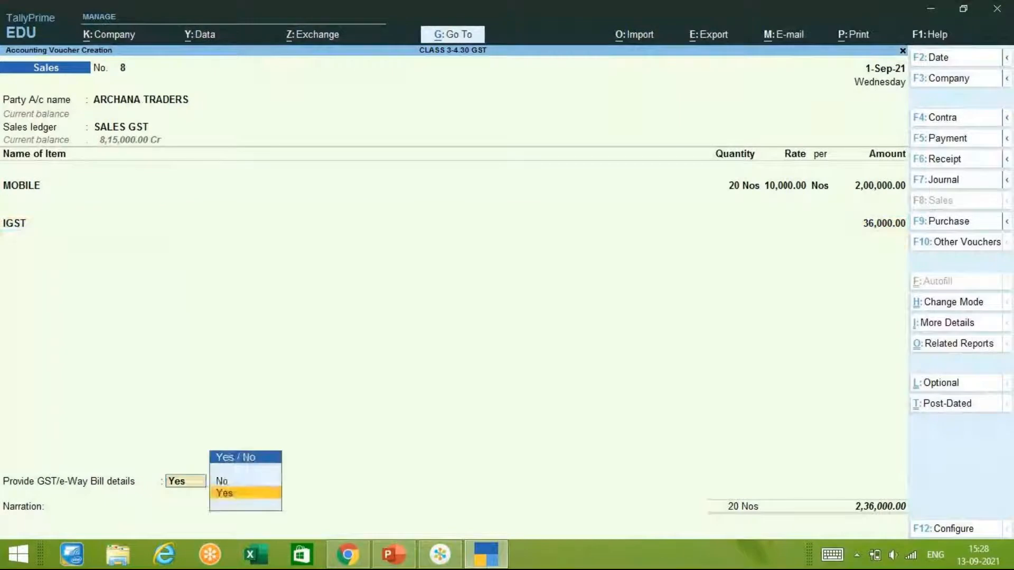
{"action": "key", "text": "Up"}
{"action": "key", "text": "Return"}
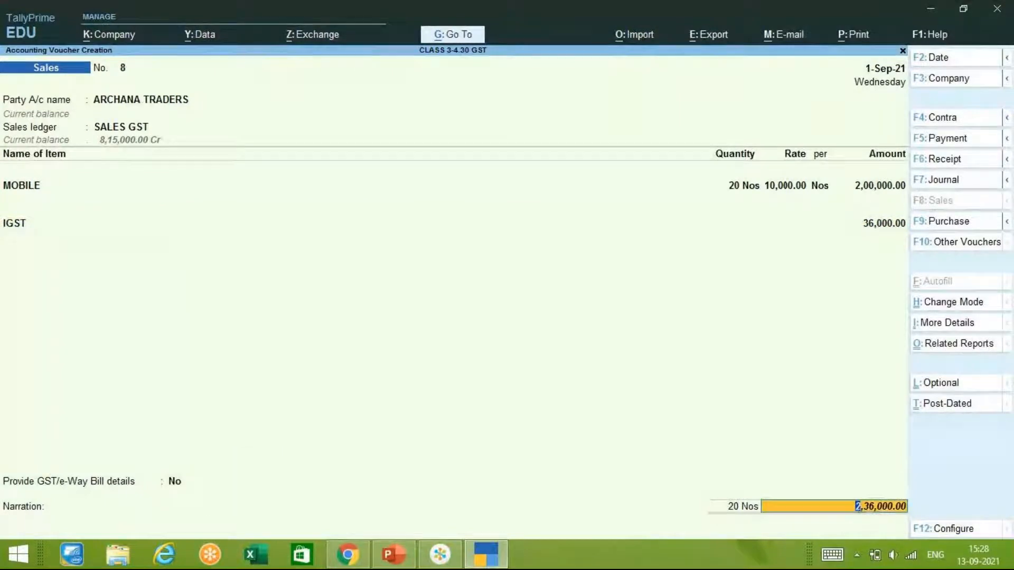
Allocate the full 2,36,000.00 Dr as a New Ref for ARCHANA TRADERS, up to the narration.
{"action": "key", "text": "Return"}
{"action": "key", "text": "Return"}
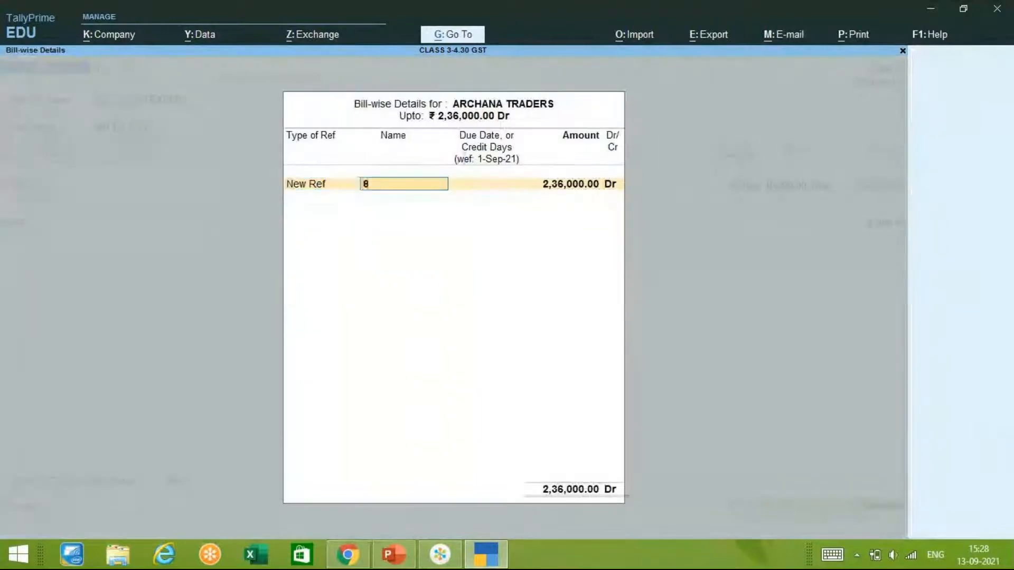
{"action": "key", "text": "Return"}
{"action": "key", "text": "Return"}
{"action": "key", "text": "Return"}
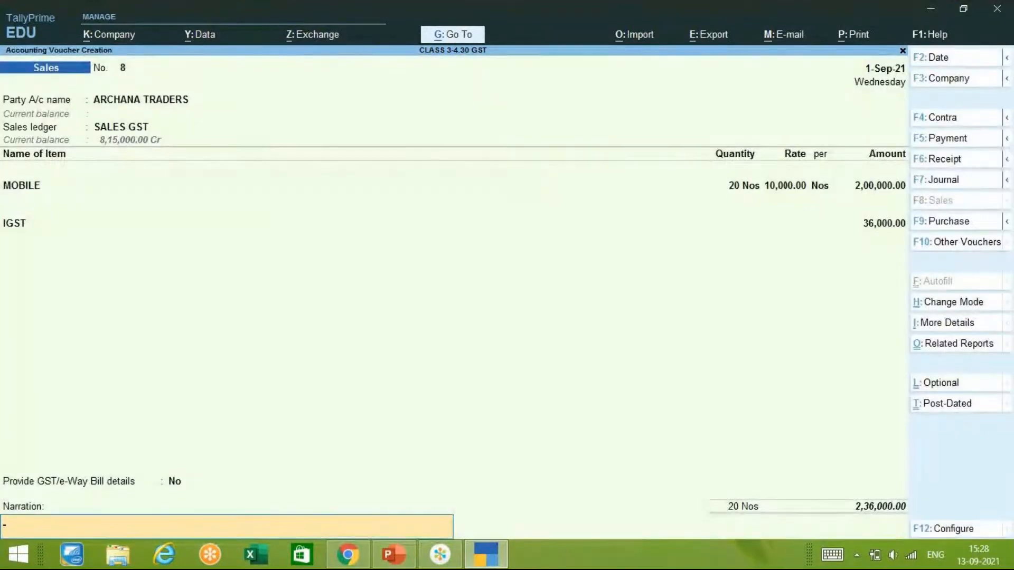
Save the ARCHANA TRADERS sales voucher with a blank narration, continue past the e-Way Bill warning and return to Gateway of Tally.
{"action": "key", "text": "Return"}
{"action": "key", "text": "Return"}
{"action": "key", "text": "Return"}
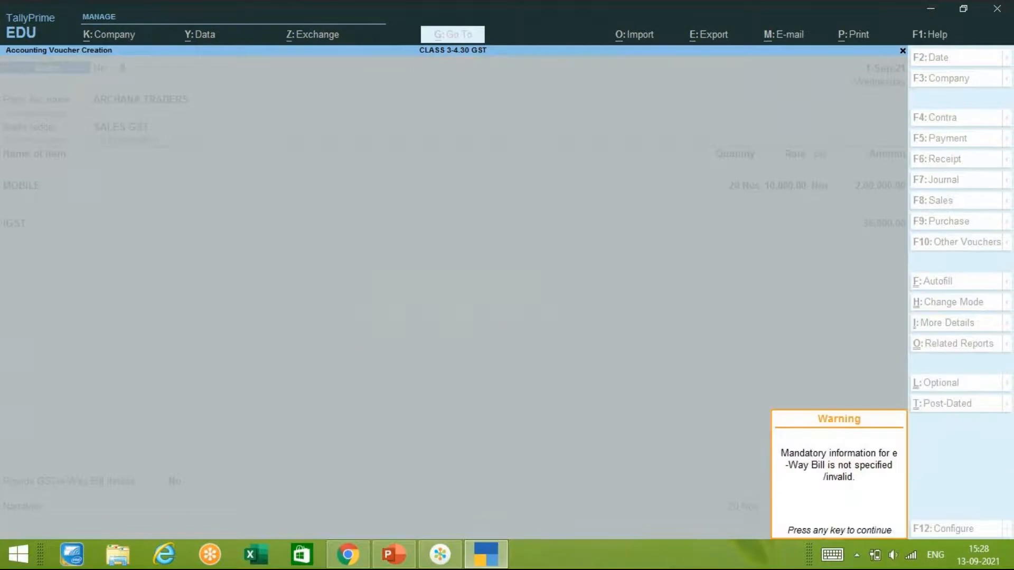
{"action": "key", "text": "Return"}
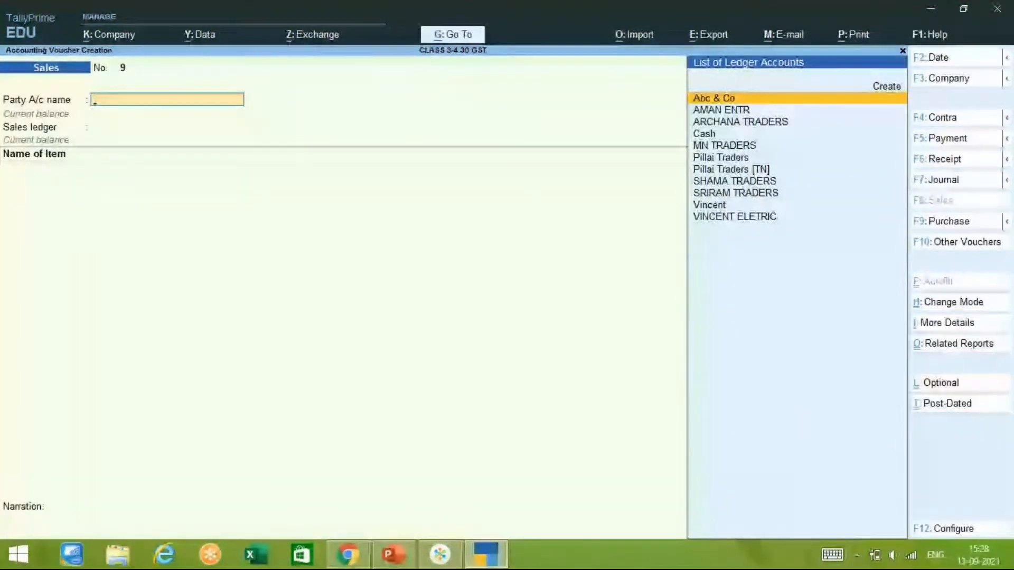
{"action": "key", "text": "Escape"}
{"action": "key", "text": "Return"}
Open the GSTR-1 report from the GST reports without quitting TallyPrime.
{"action": "key", "text": "Down"}
{"action": "key", "text": "Down"}
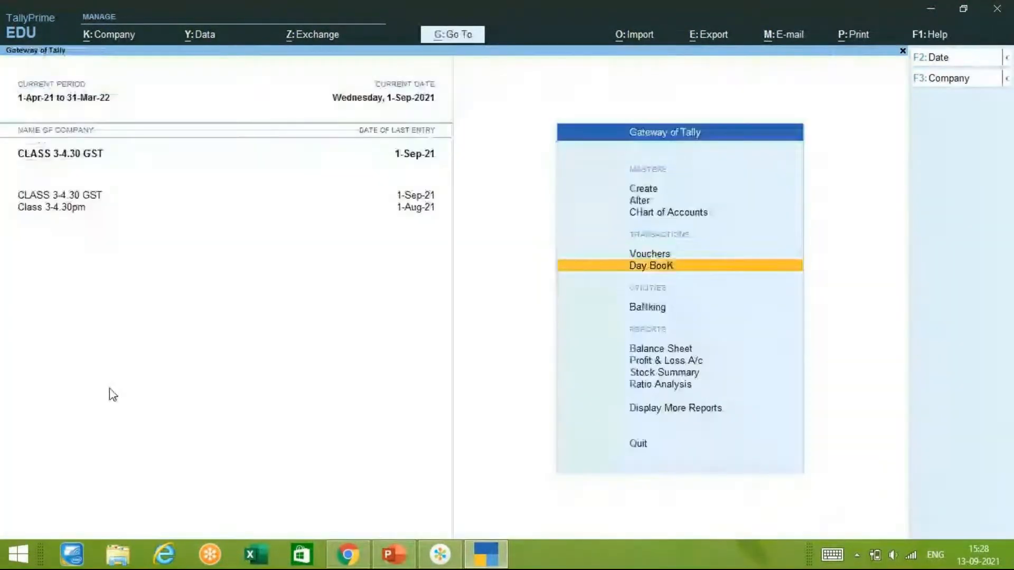
{"action": "key", "text": "Down"}
{"action": "key", "text": "Down"}
{"action": "key", "text": "Up"}
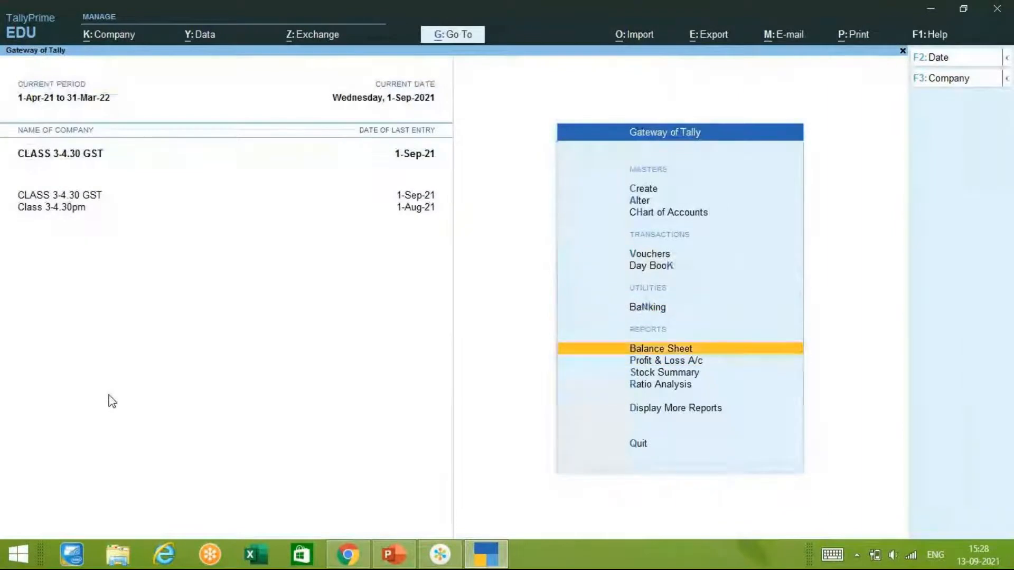
{"action": "key", "text": "Escape"}
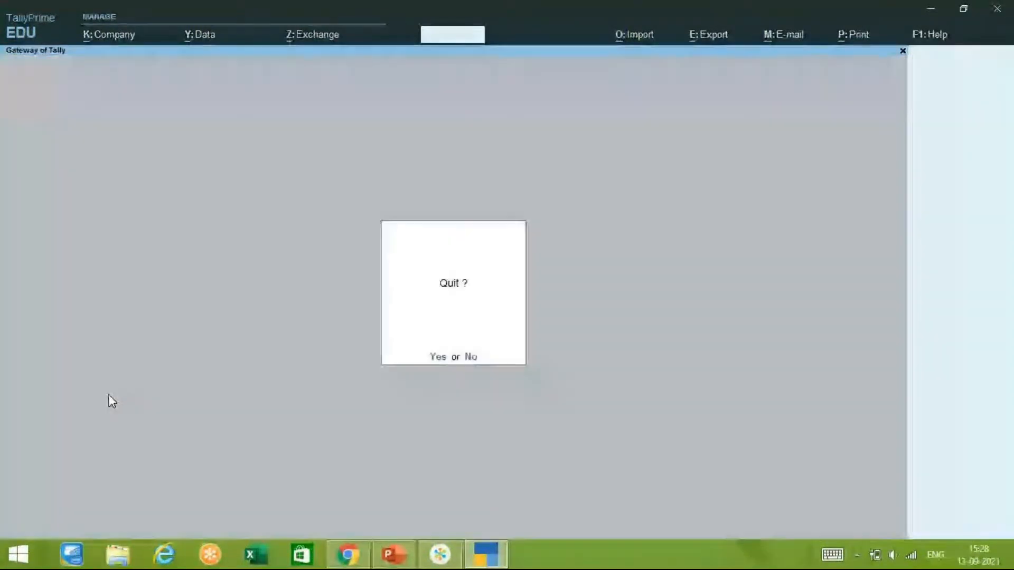
{"action": "key", "text": "n"}
{"action": "key", "text": "d"}
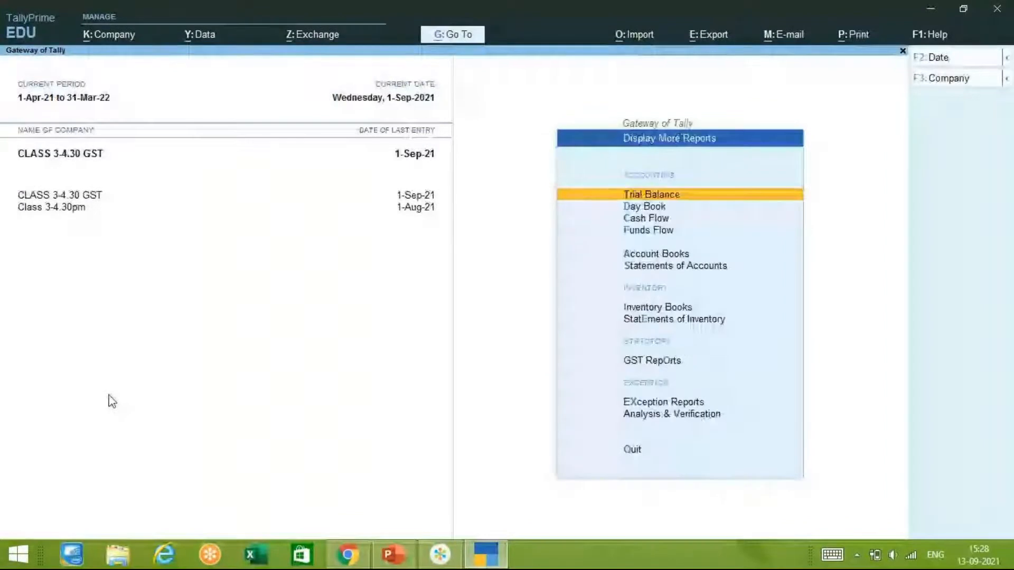
{"action": "key", "text": "Down"}
{"action": "key", "text": "Down"}
{"action": "key", "text": "Down"}
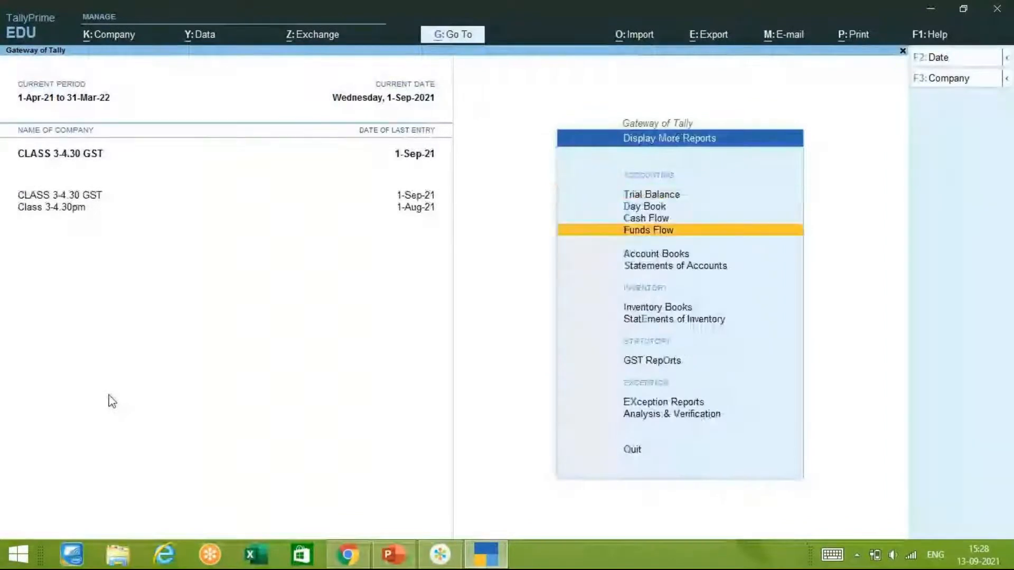
{"action": "key", "text": "o"}
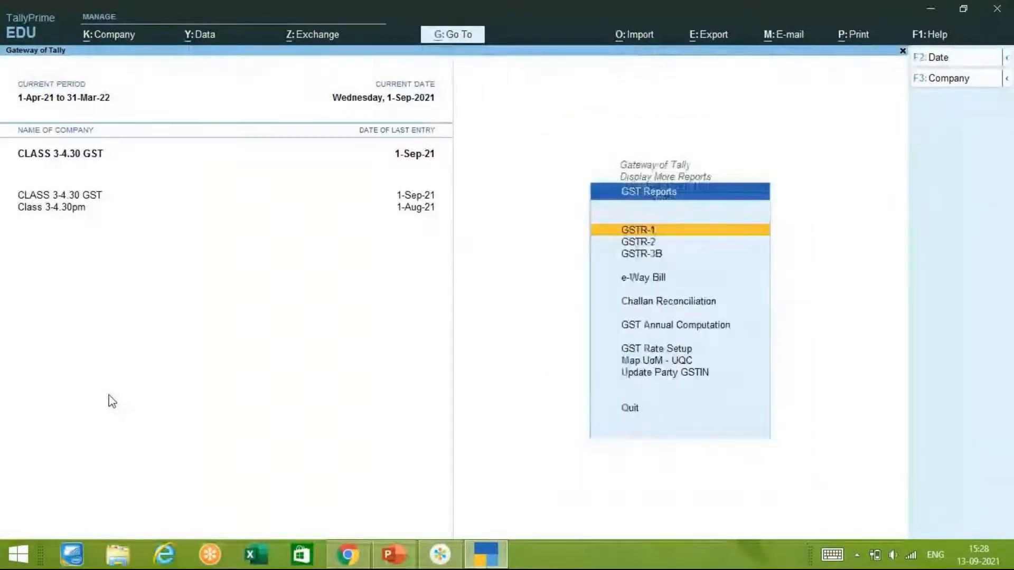
{"action": "key", "text": "Return"}
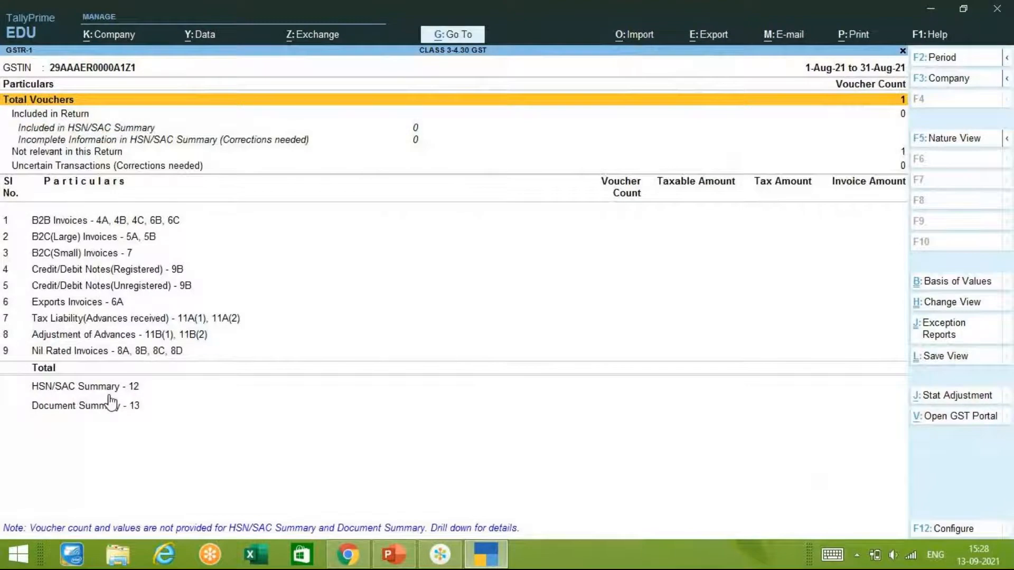
Drill down from the vouchers not relevant in this return to the register of transactions of other GST returns.
{"action": "key", "text": "Down"}
{"action": "key", "text": "Down"}
{"action": "key", "text": "Down"}
{"action": "key", "text": "Down"}
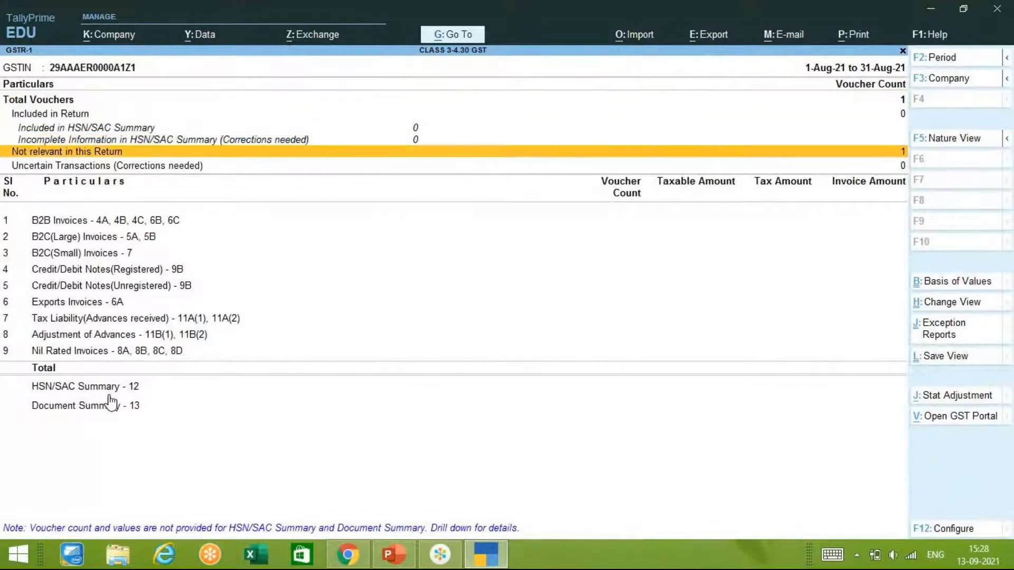
{"action": "key", "text": "Return"}
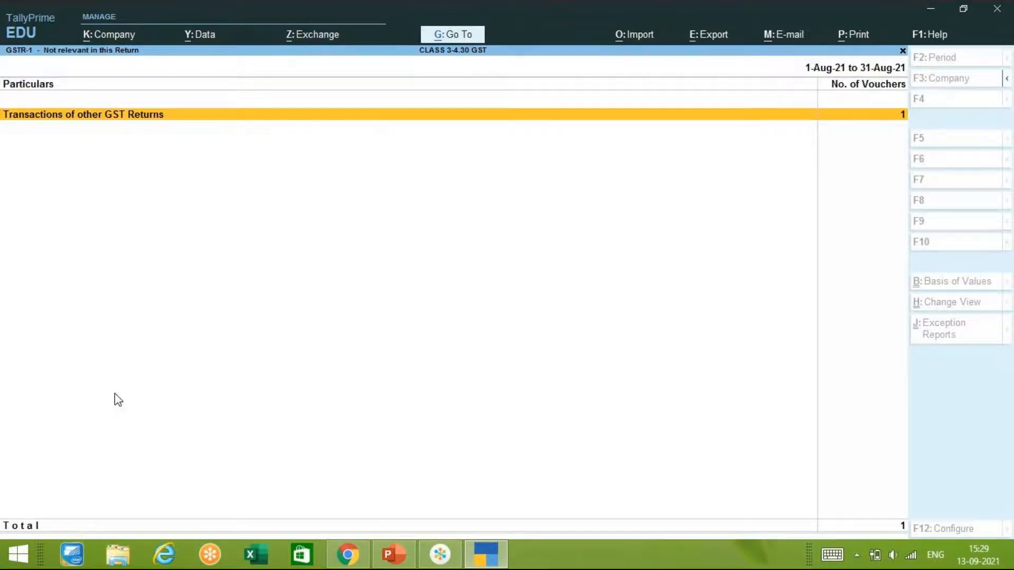
{"action": "key", "text": "Return"}
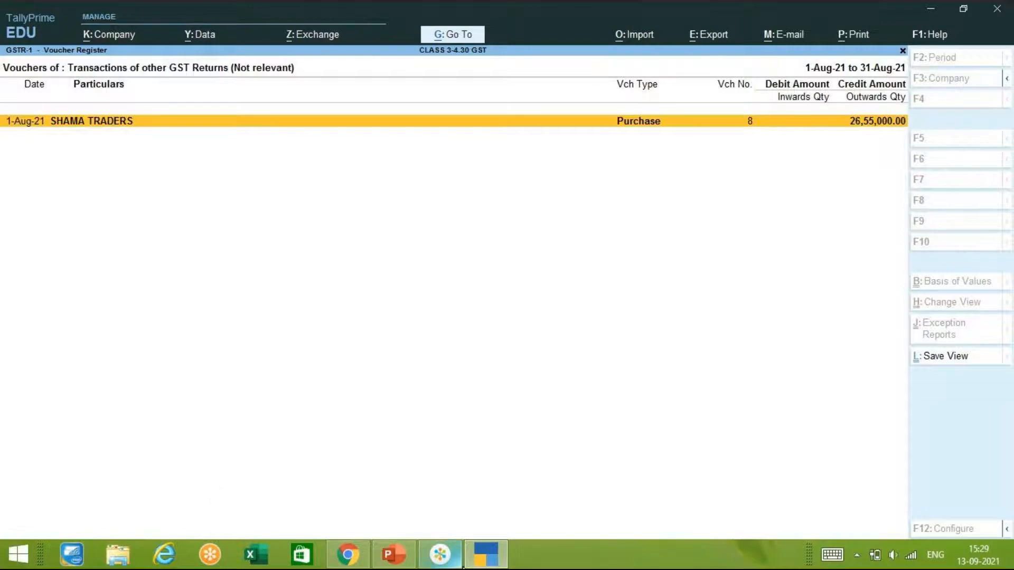
Check the interstate outward supply slide in PowerPoint, return to TallyPrime and leave the GSTR-1 and GST reports.
{"action": "left_click", "coordinate": [491, 565]}
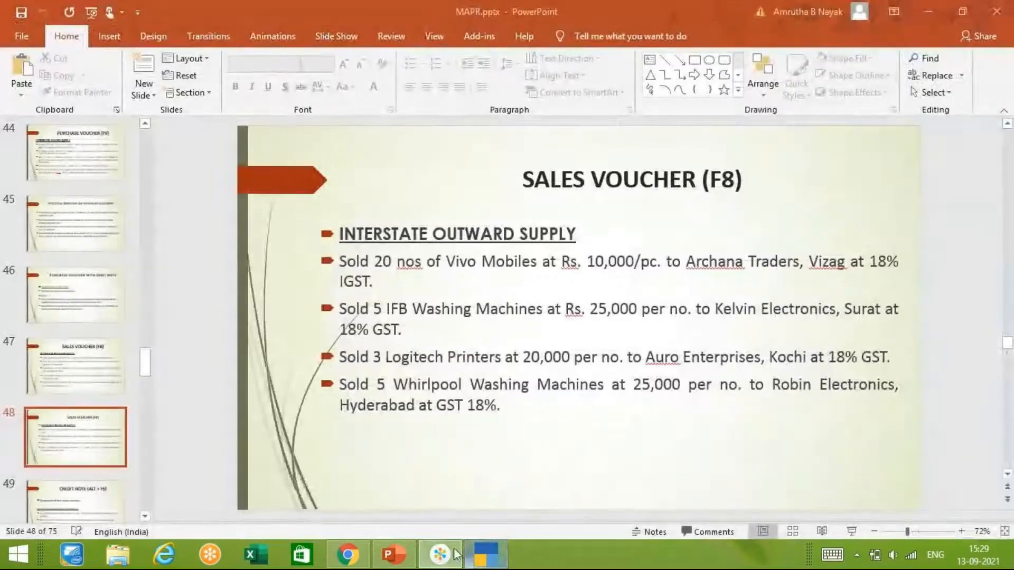
{"action": "left_click", "coordinate": [483, 557]}
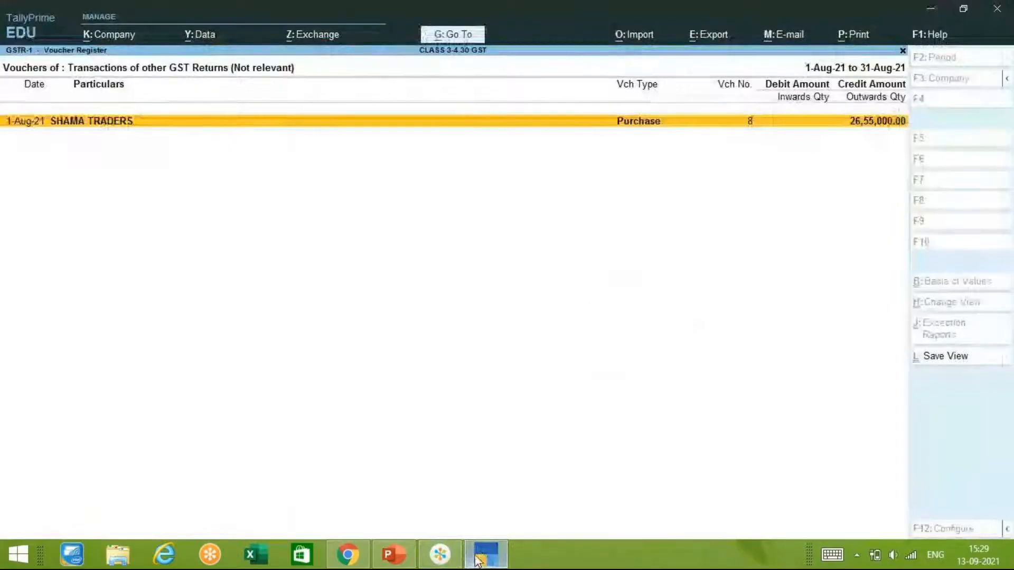
{"action": "key", "text": "Escape"}
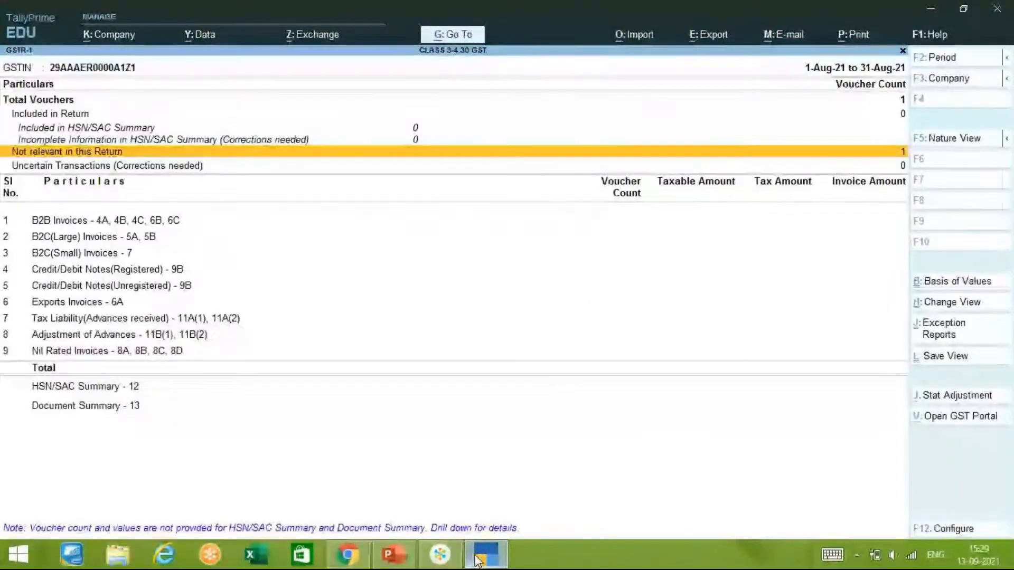
{"action": "key", "text": "Escape"}
{"action": "key", "text": "Escape"}
{"action": "mouse_move", "coordinate": [455, 566]}
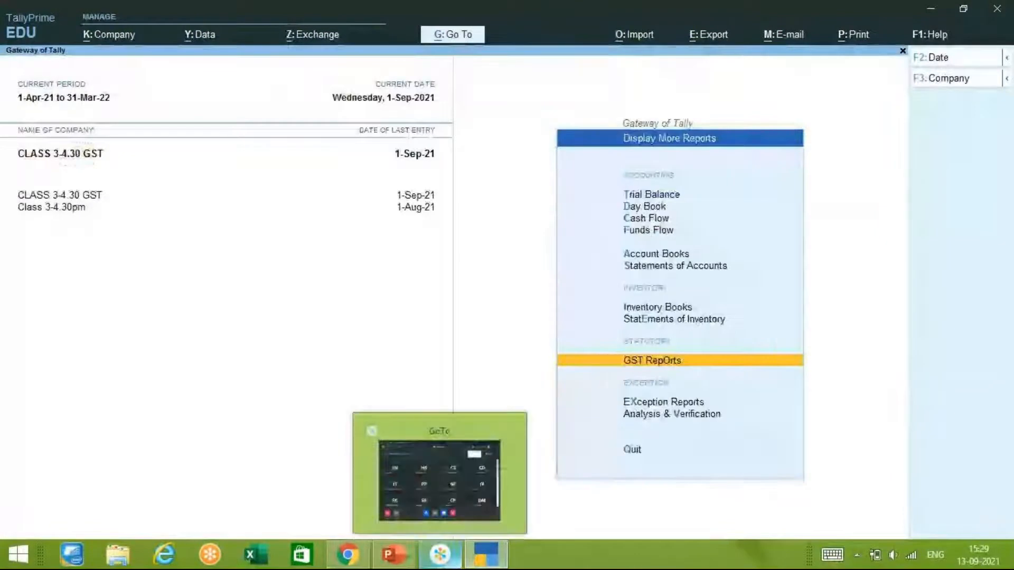
{"action": "key", "text": "Up"}
{"action": "key", "text": "Up"}
{"action": "key", "text": "Up"}
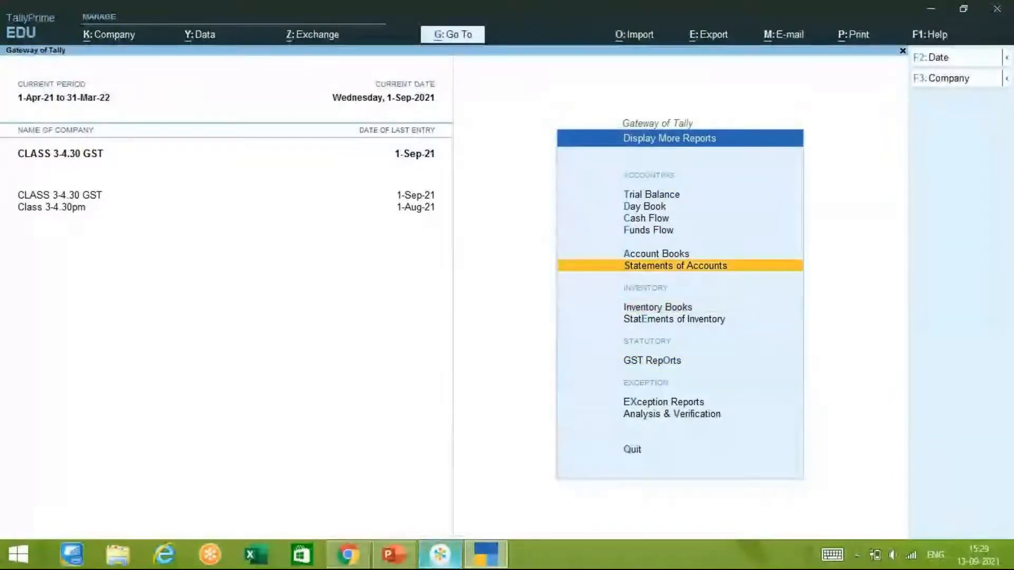
Go back to voucher entry and reopen the last saved sales voucher for ARCHANA TRADERS for alteration.
{"action": "key", "text": "Escape"}
{"action": "key", "text": "Up"}
{"action": "key", "text": "Up"}
{"action": "key", "text": "Up"}
{"action": "key", "text": "Up"}
{"action": "key", "text": "Up"}
{"action": "key", "text": "Up"}
{"action": "key", "text": "Up"}
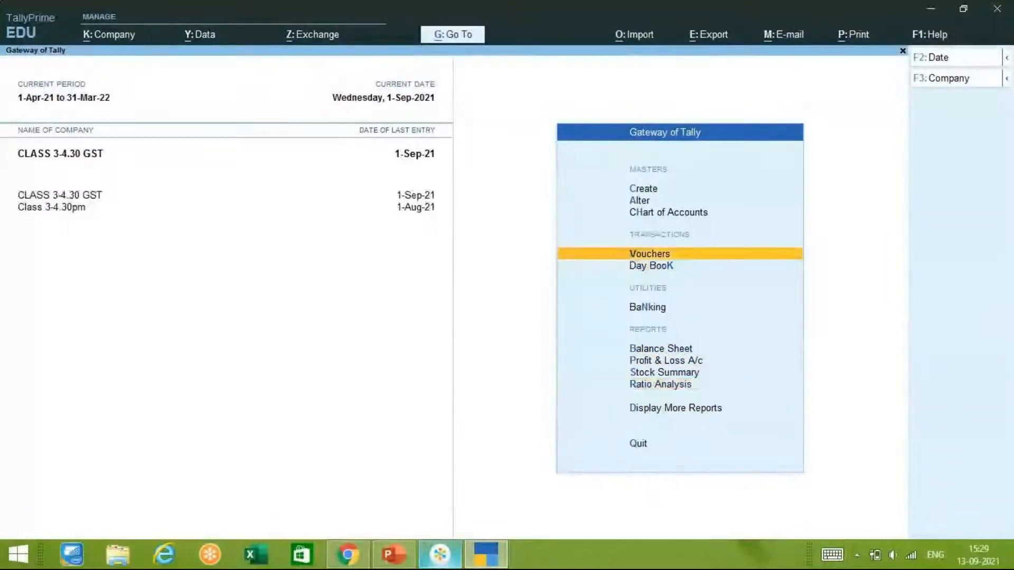
{"action": "key", "text": "Return"}
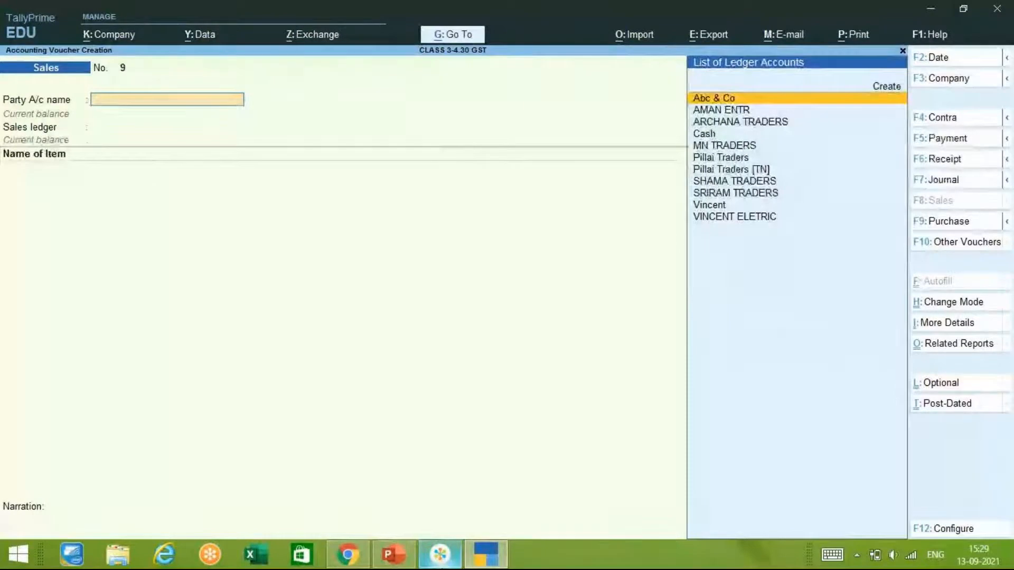
{"action": "key", "text": "Page_Up"}
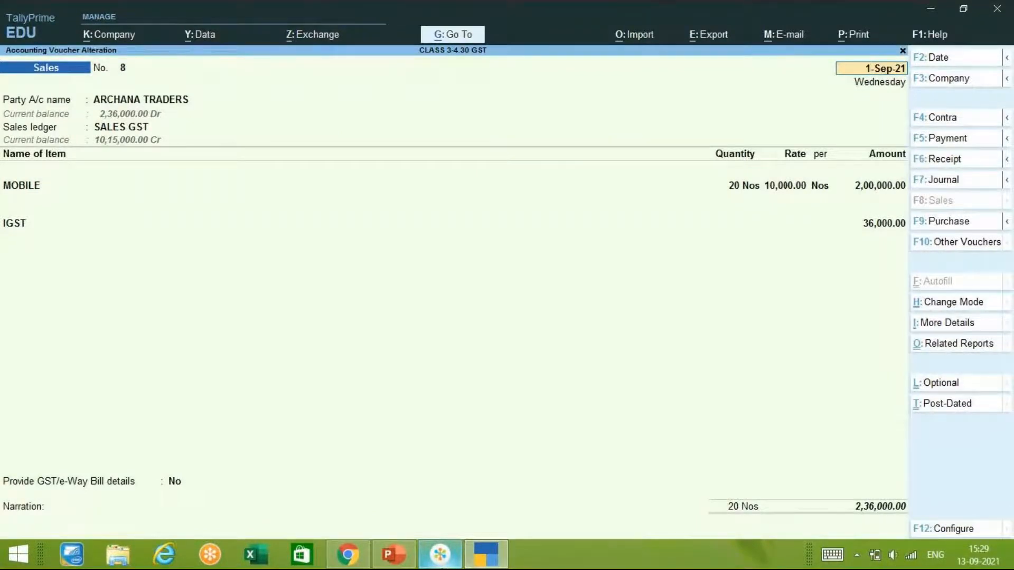
Save the ARCHANA TRADERS voucher again, declining to send its details for e-Way Bill generation.
{"action": "key", "text": "ctrl"}
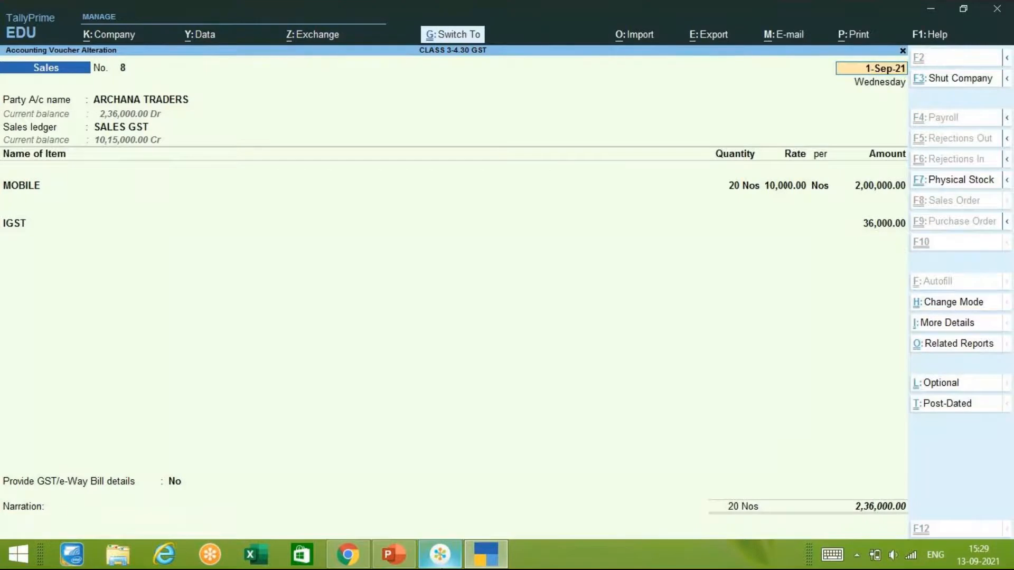
{"action": "key", "text": "ctrl+a"}
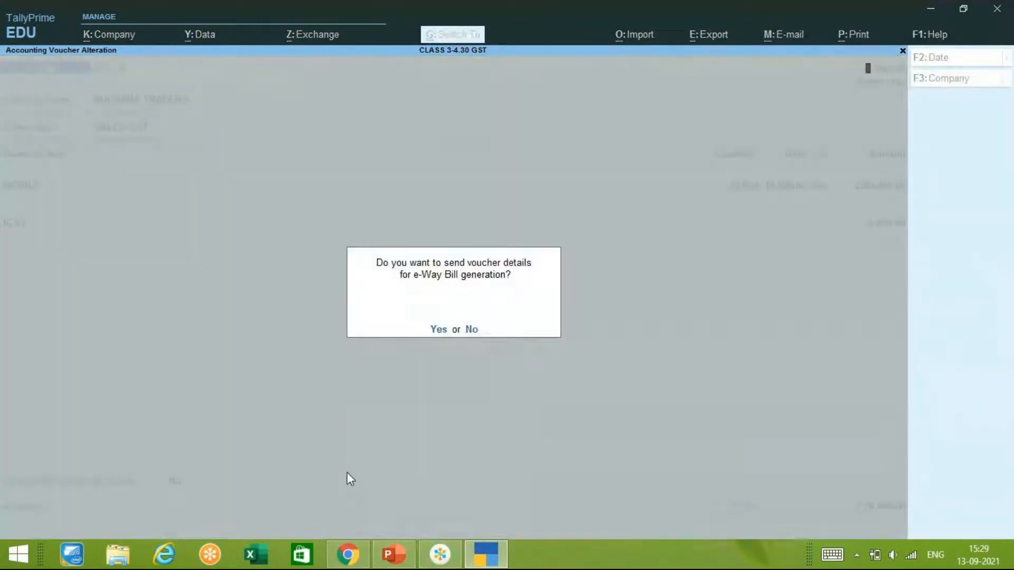
{"action": "key", "text": "n"}
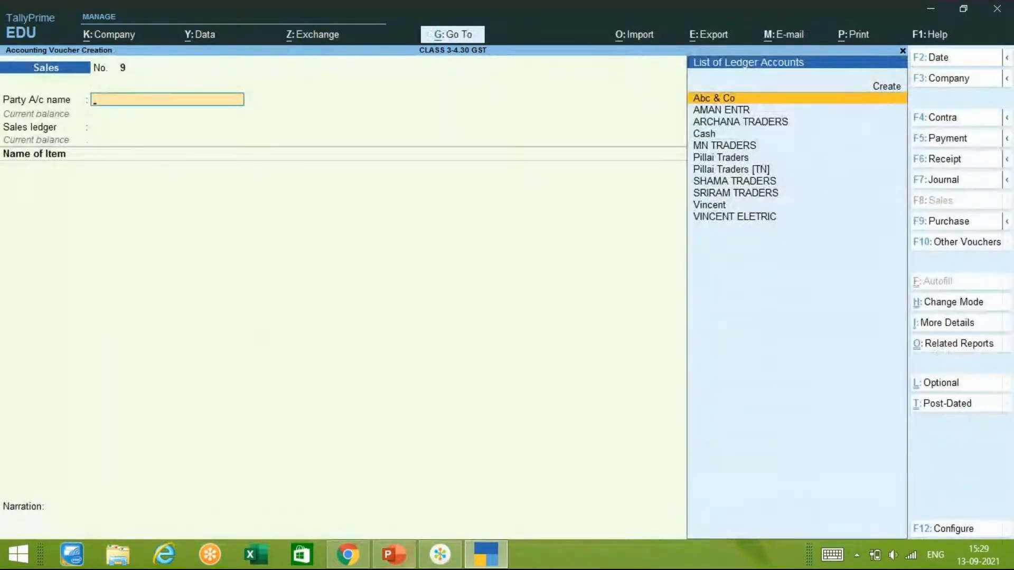
Recheck the interstate sales slide in PowerPoint, return to TallyPrime and quit the blank sales voucher.
{"action": "mouse_move", "coordinate": [474, 553]}
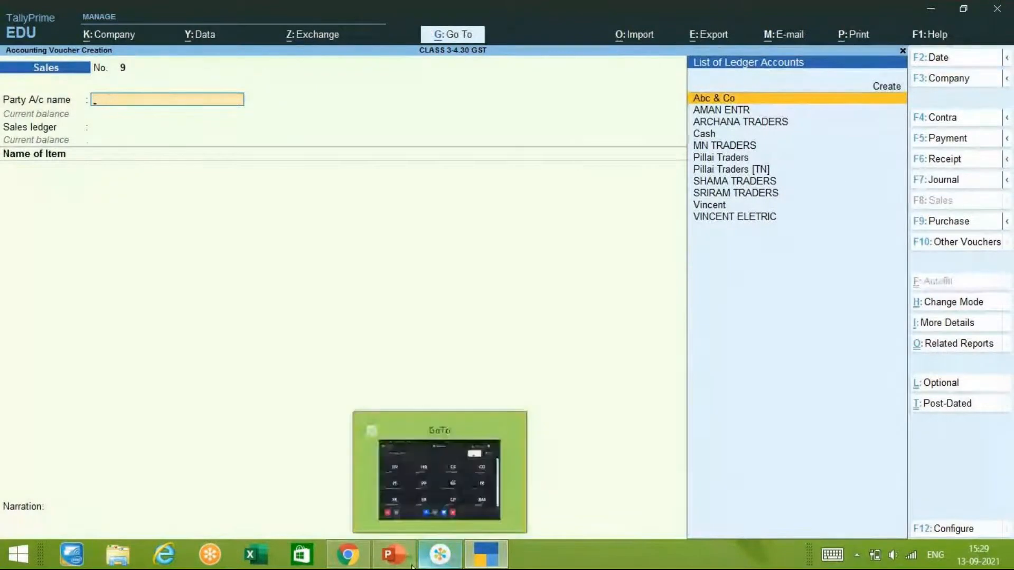
{"action": "left_click", "coordinate": [482, 554]}
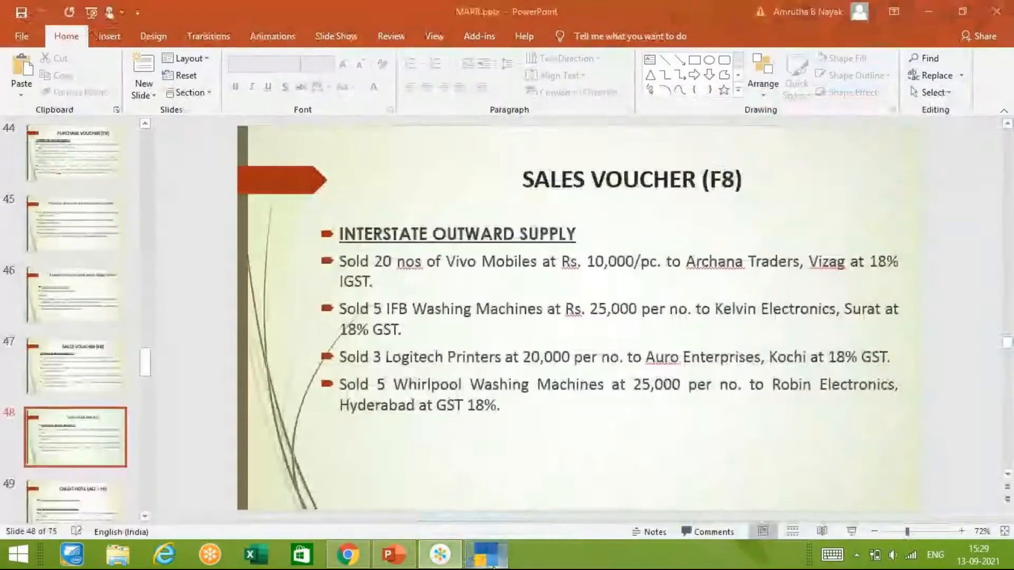
{"action": "left_click", "coordinate": [487, 559]}
{"action": "key", "text": "Escape"}
{"action": "key", "text": "y"}
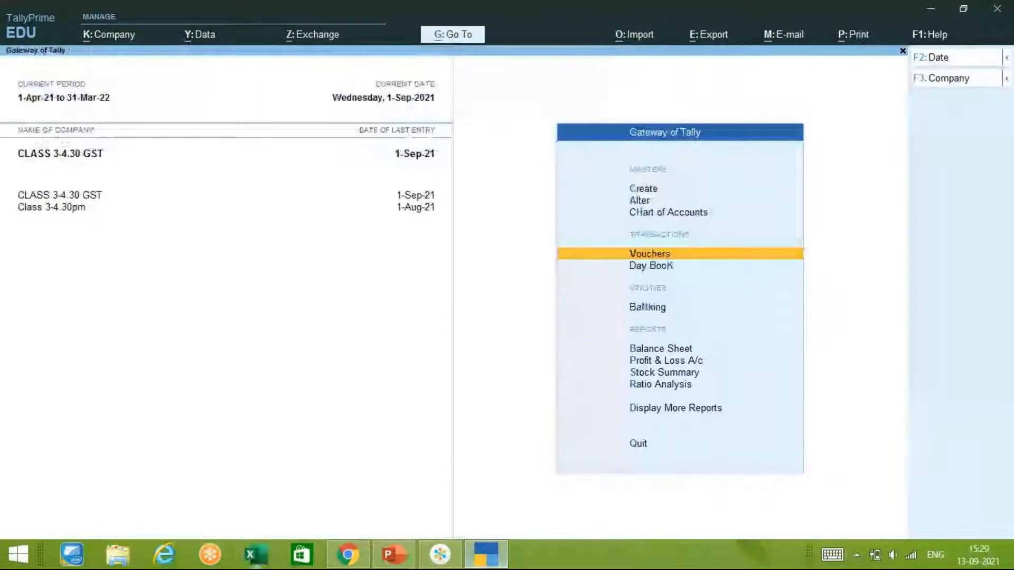
Go to the reports entries in Gateway of Tally.
{"action": "key", "text": "Down"}
{"action": "key", "text": "Down"}
{"action": "key", "text": "Down"}
{"action": "key", "text": "Down"}
{"action": "key", "text": "Down"}
{"action": "key", "text": "Down"}
{"action": "key", "text": "Down"}
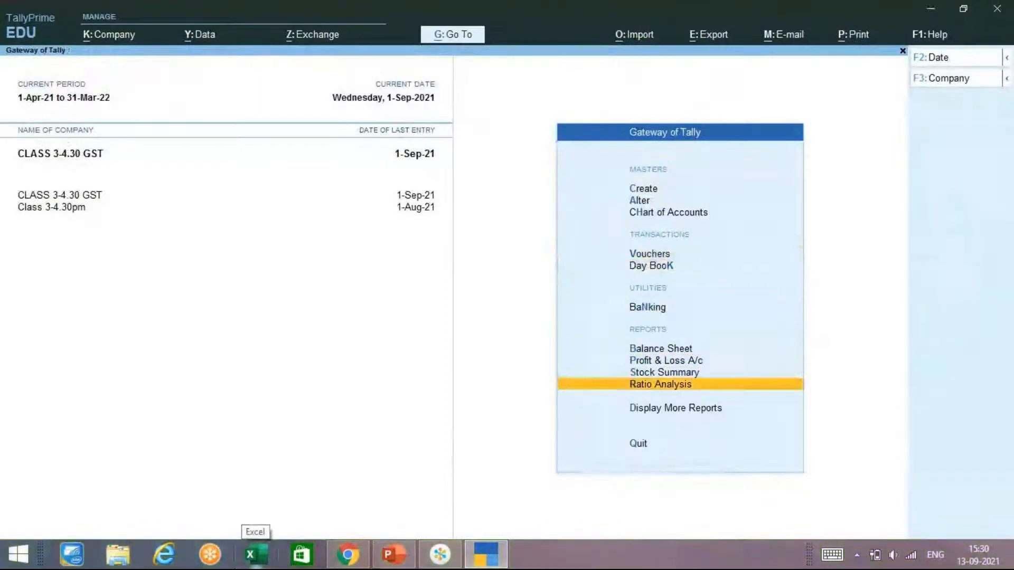
Open the GSTR-1 return from the GST reports.
{"action": "key", "text": "Return"}
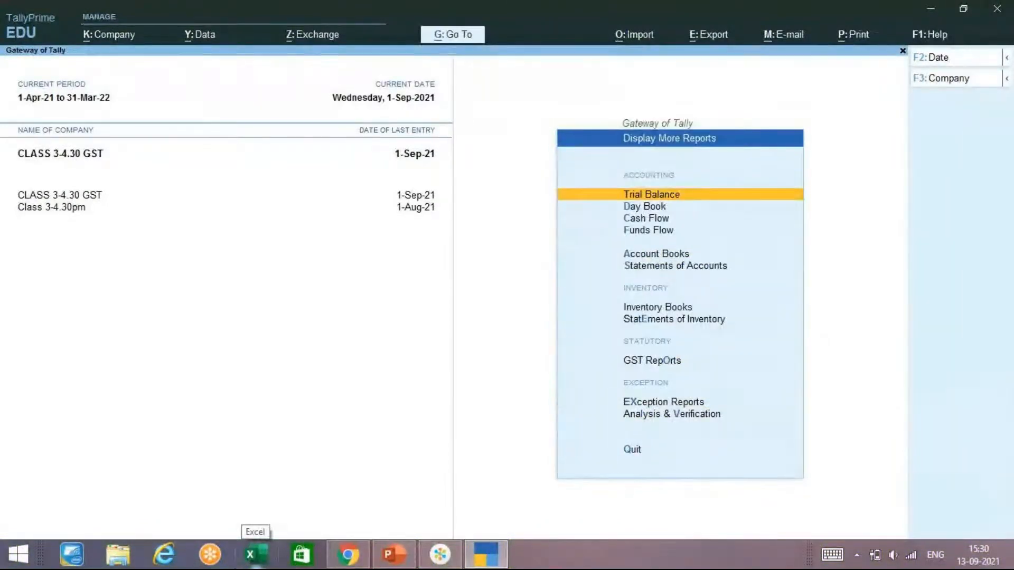
{"action": "key", "text": "Down"}
{"action": "key", "text": "Down"}
{"action": "key", "text": "Down"}
{"action": "key", "text": "Down"}
{"action": "key", "text": "Down"}
{"action": "key", "text": "Down"}
{"action": "key", "text": "Down"}
{"action": "key", "text": "Down"}
{"action": "key", "text": "Down"}
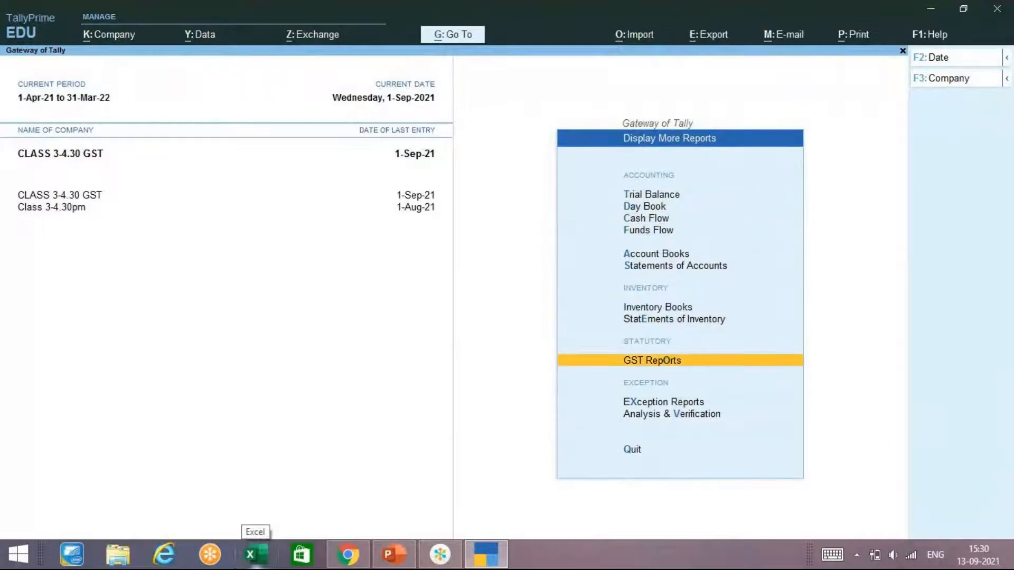
{"action": "key", "text": "Up"}
{"action": "key", "text": "Return"}
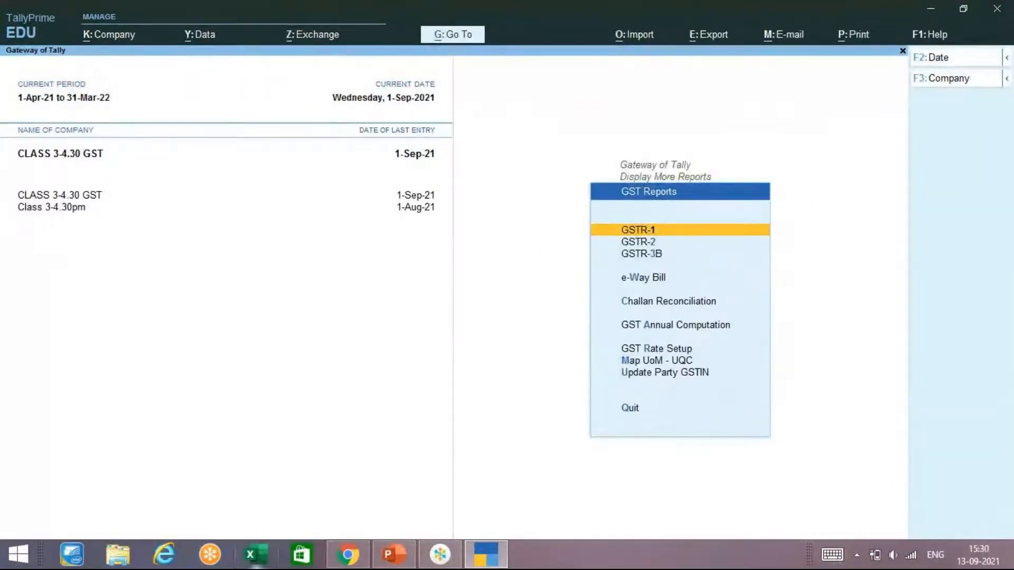
{"action": "key", "text": "Return"}
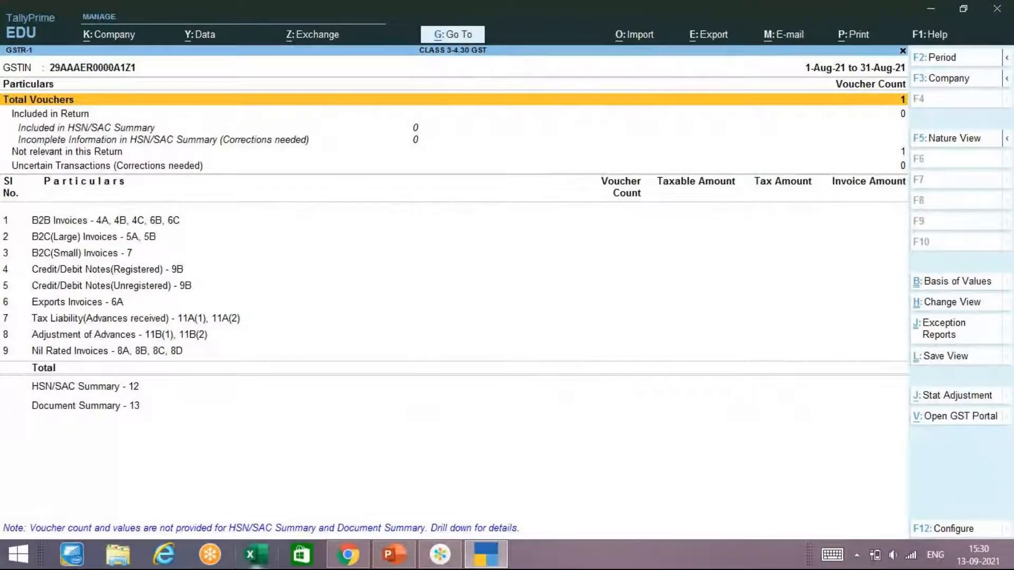
Set the GSTR-1 report period from 1-Apr-21 to 1-Sep-21.
{"action": "key", "text": "F2"}
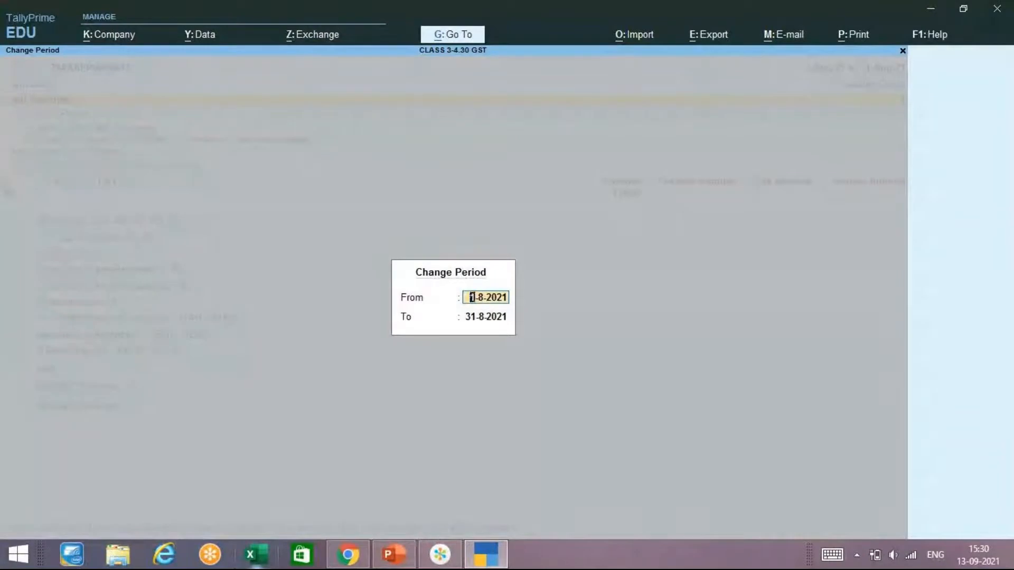
{"action": "type", "text": "1-4"}
{"action": "key", "text": "Return"}
{"action": "key", "text": "BackSpace"}
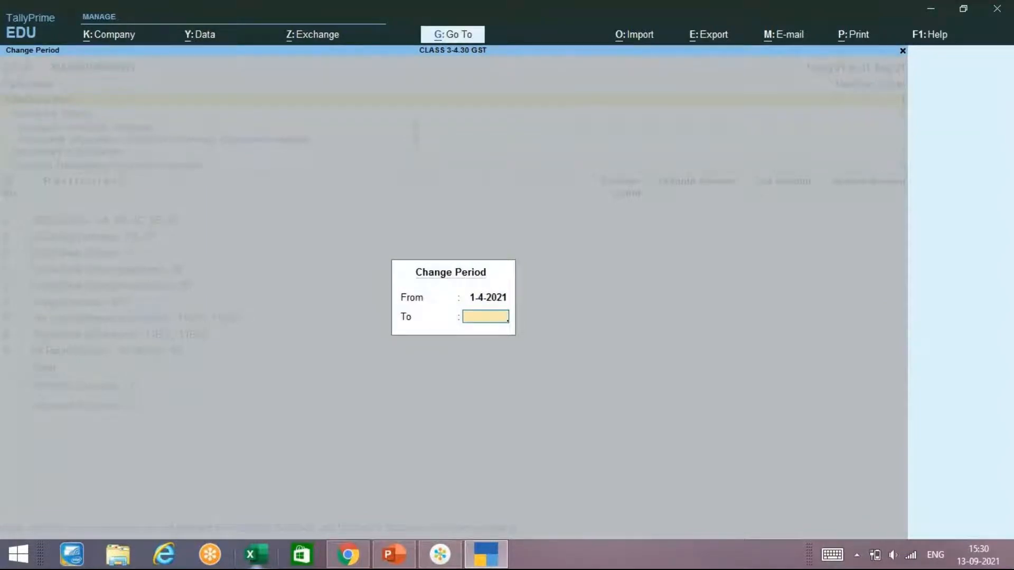
{"action": "type", "text": "1"}
{"action": "key", "text": "Return"}
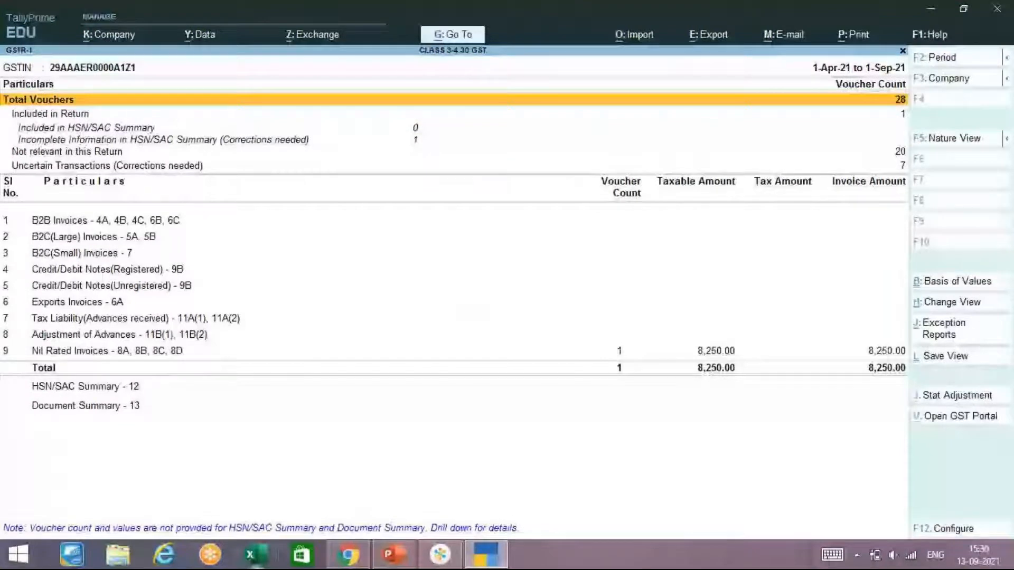
Open the voucher register for Nil Rated Invoices - 8A, 8B, 8C, 8D, under intra-State supplies to registered person.
{"action": "left_click", "coordinate": [120, 137]}
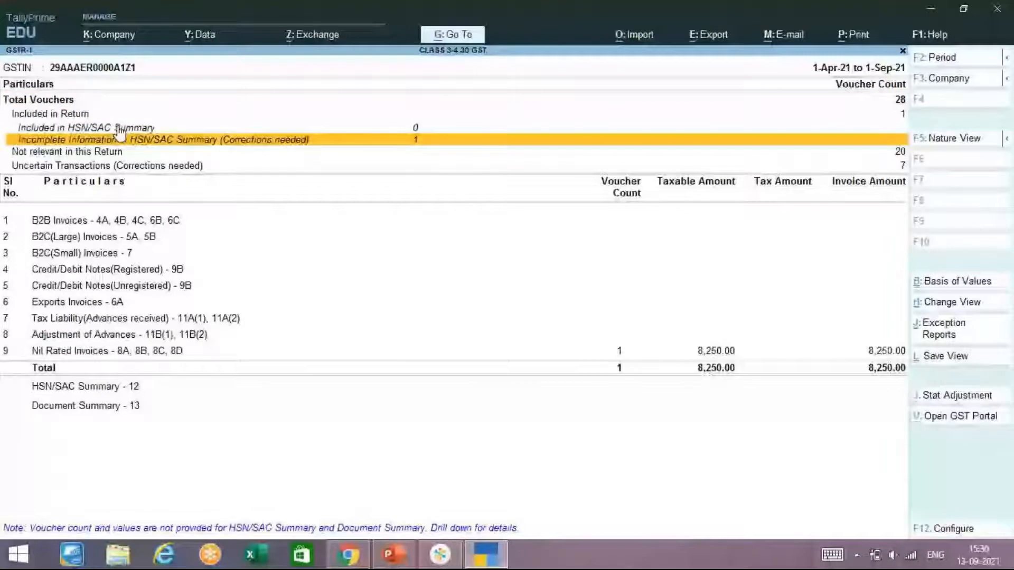
{"action": "key", "text": "Down"}
{"action": "key", "text": "Down"}
{"action": "key", "text": "Down"}
{"action": "key", "text": "Down"}
{"action": "key", "text": "Down"}
{"action": "key", "text": "Down"}
{"action": "key", "text": "Down"}
{"action": "key", "text": "Down"}
{"action": "key", "text": "Down"}
{"action": "key", "text": "Down"}
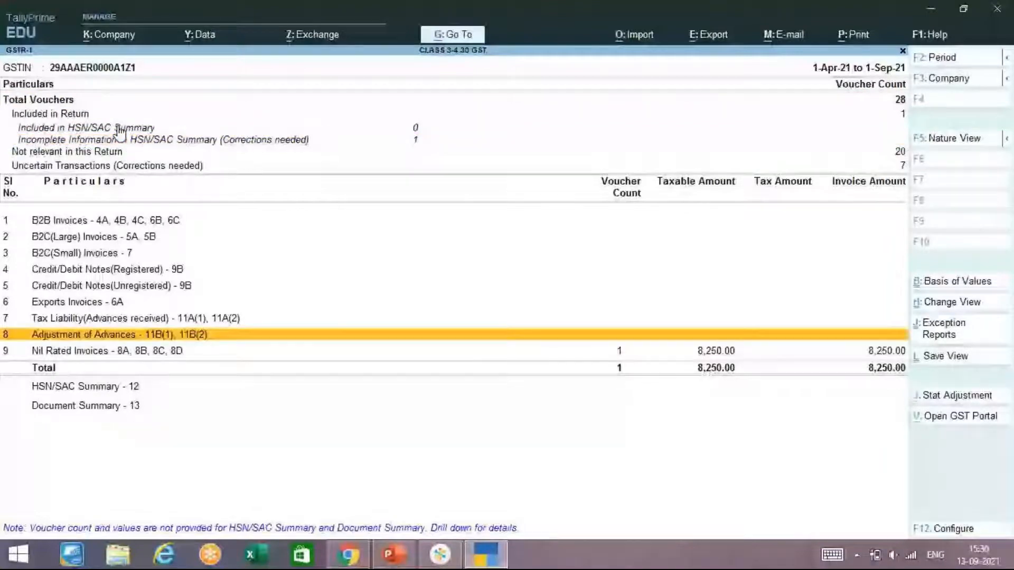
{"action": "key", "text": "Down"}
{"action": "key", "text": "Return"}
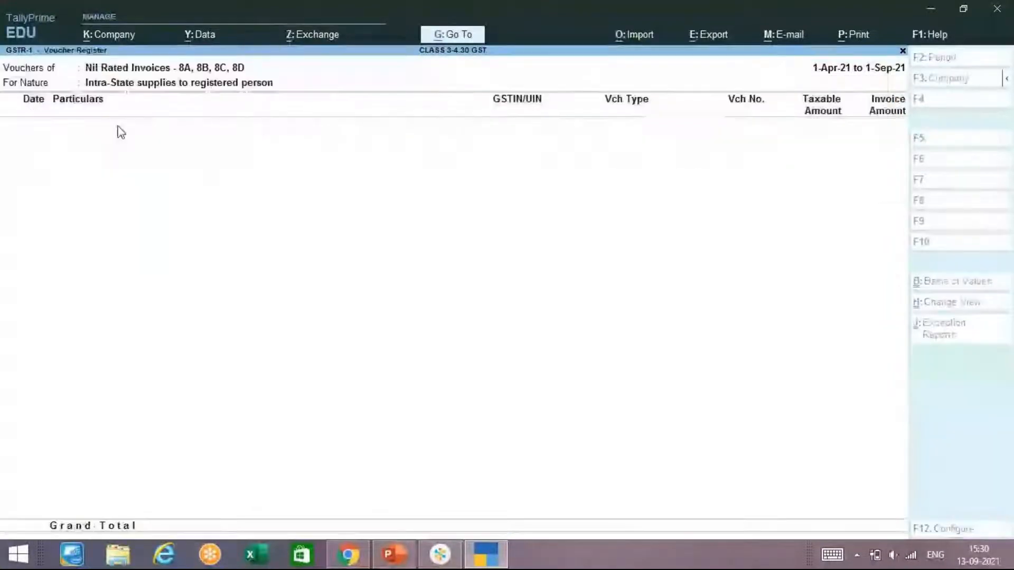
Inspect the AMAN ENTR sales voucher listed under nil rated invoices and return to the GSTR-1 summary.
{"action": "key", "text": "Right"}
{"action": "key", "text": "Return"}
{"action": "key", "text": "Return"}
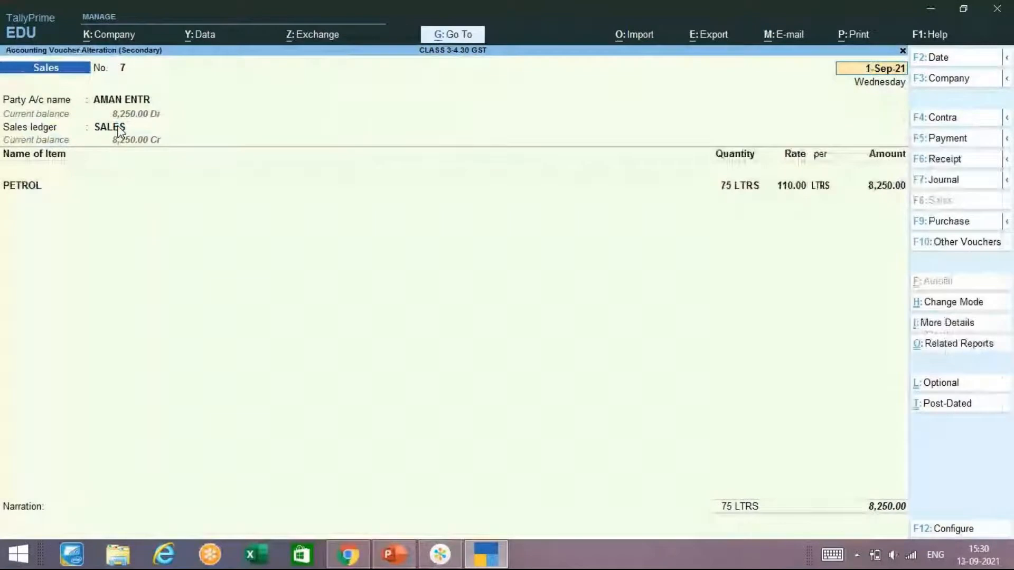
{"action": "key", "text": "Escape"}
{"action": "key", "text": "y"}
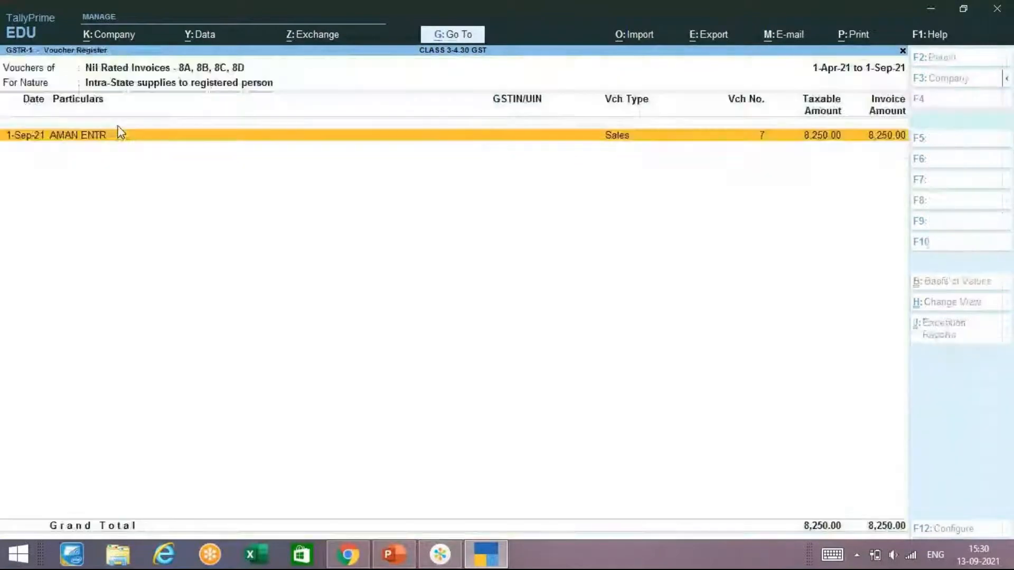
{"action": "key", "text": "Escape"}
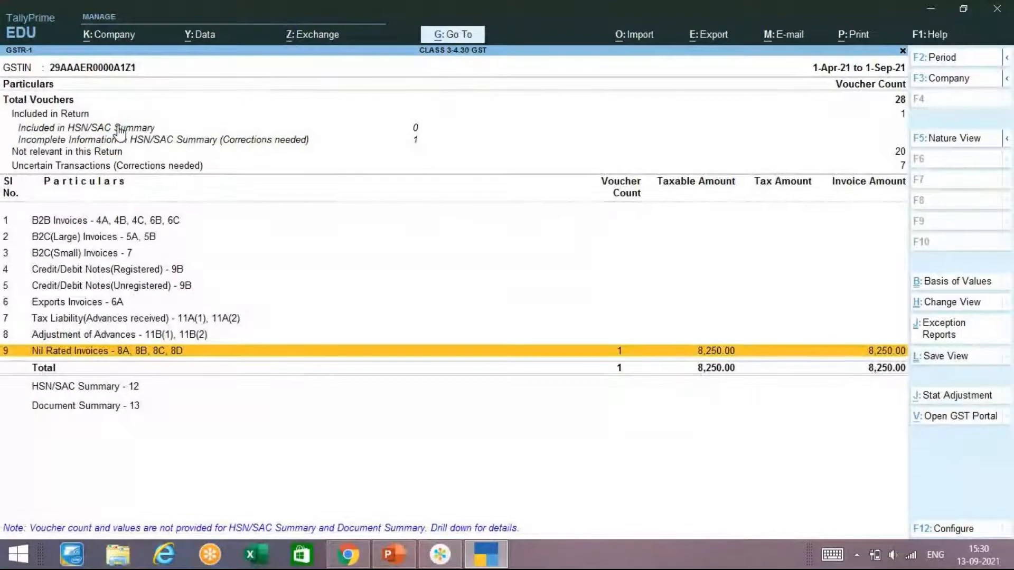
Review the Uncertain Transactions (Corrections needed) exceptions and return to the GSTR-1 summary.
{"action": "key", "text": "Up"}
{"action": "key", "text": "Up"}
{"action": "key", "text": "Up"}
{"action": "key", "text": "Up"}
{"action": "key", "text": "Up"}
{"action": "key", "text": "Up"}
{"action": "key", "text": "Up"}
{"action": "key", "text": "Up"}
{"action": "key", "text": "Up"}
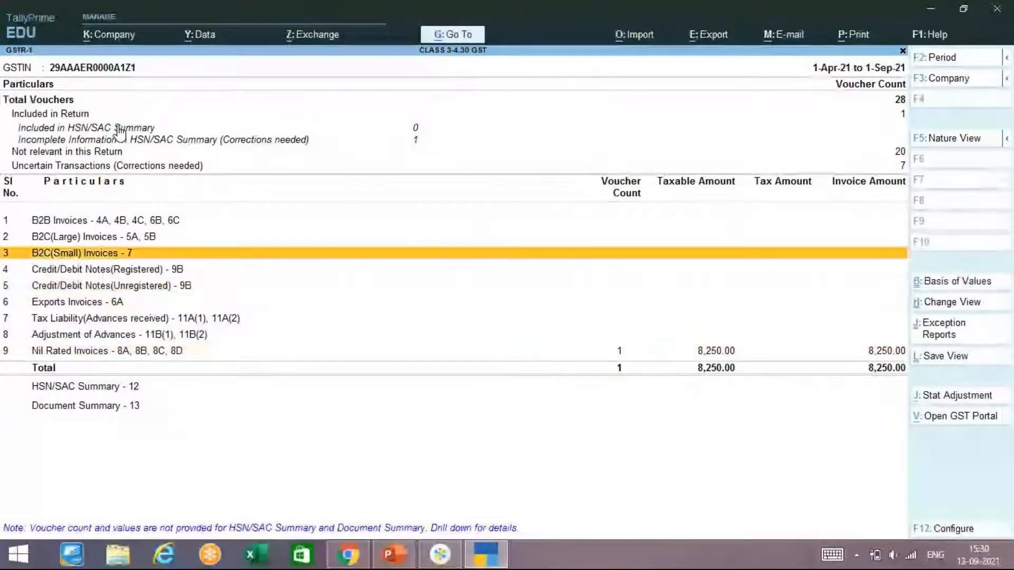
{"action": "key", "text": "Up"}
{"action": "key", "text": "Down"}
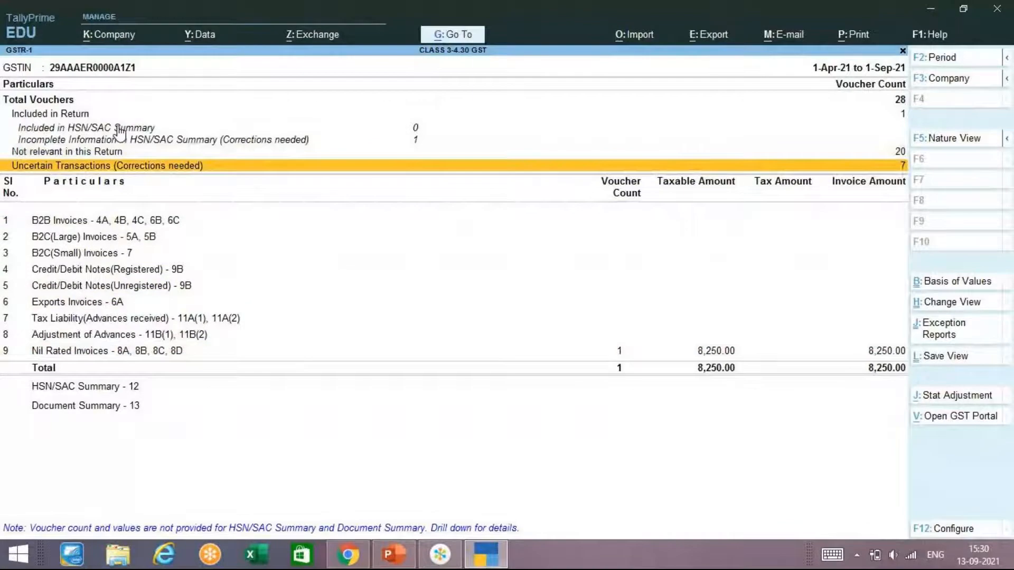
{"action": "key", "text": "Return"}
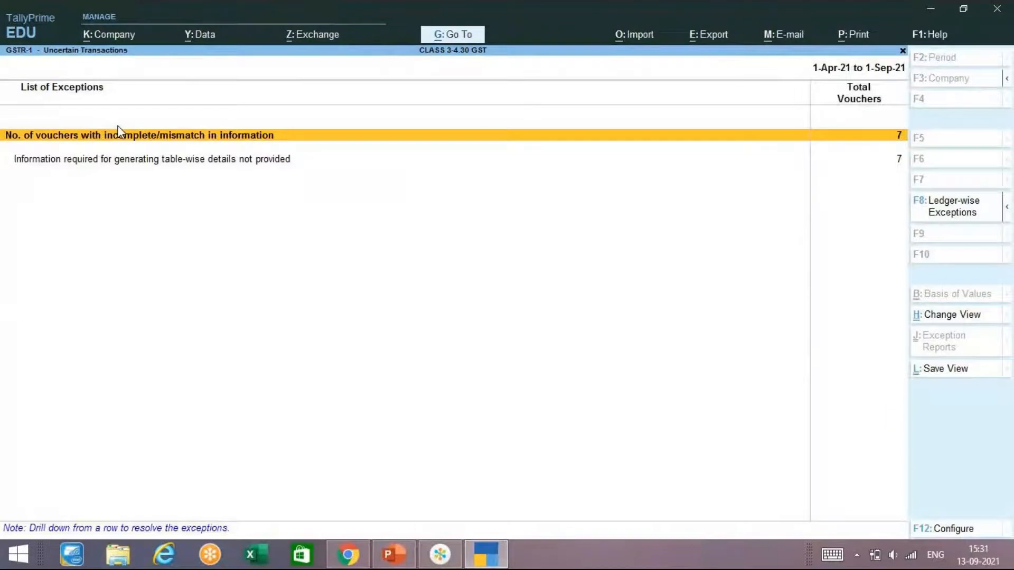
{"action": "key", "text": "Escape"}
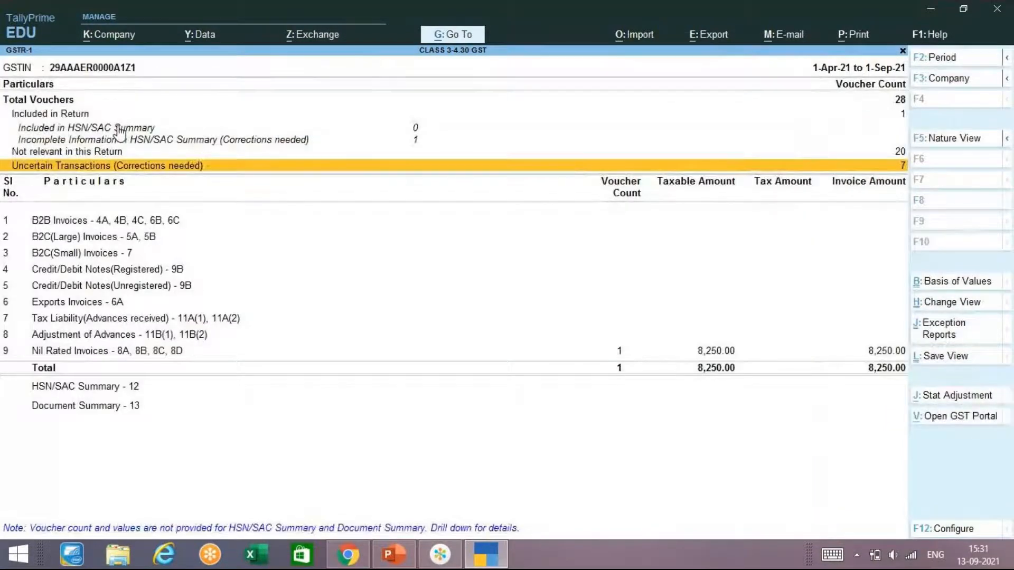
Check the non-GST transactions not relevant in this return, view the first Pillai Traders payment voucher, and return to the GSTR-1 summary.
{"action": "key", "text": "Up"}
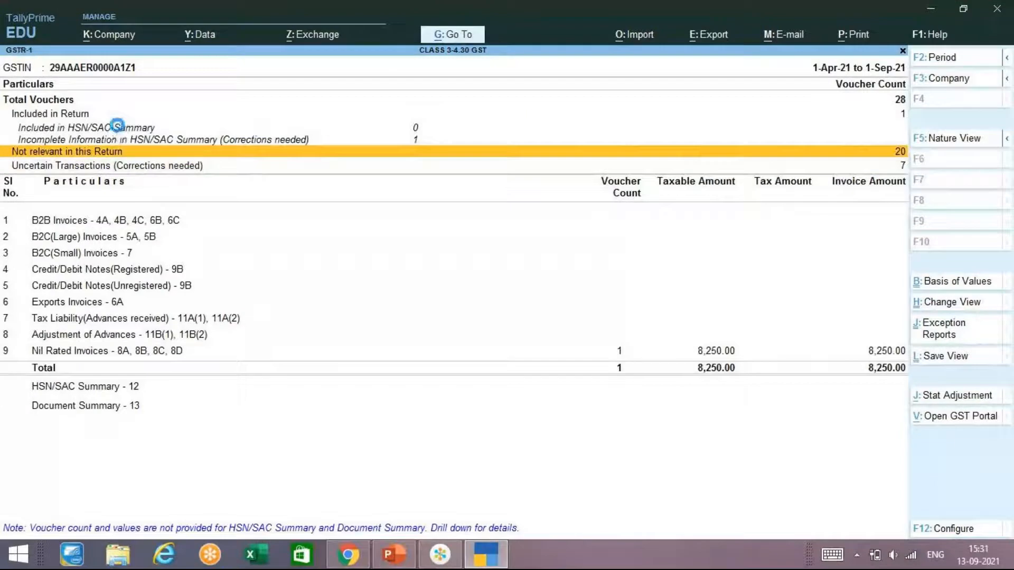
{"action": "key", "text": "Return"}
{"action": "key", "text": "Return"}
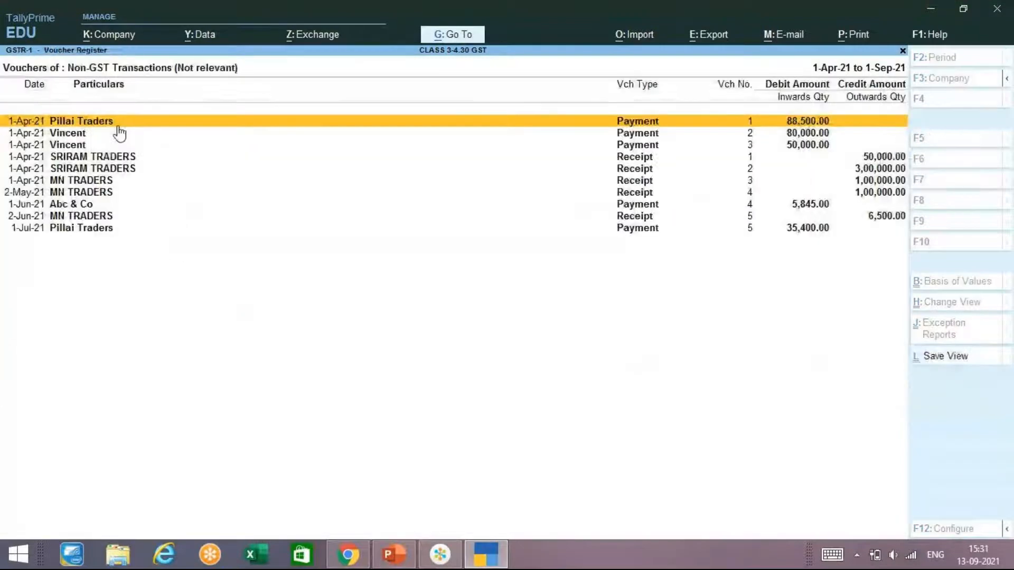
{"action": "key", "text": "Return"}
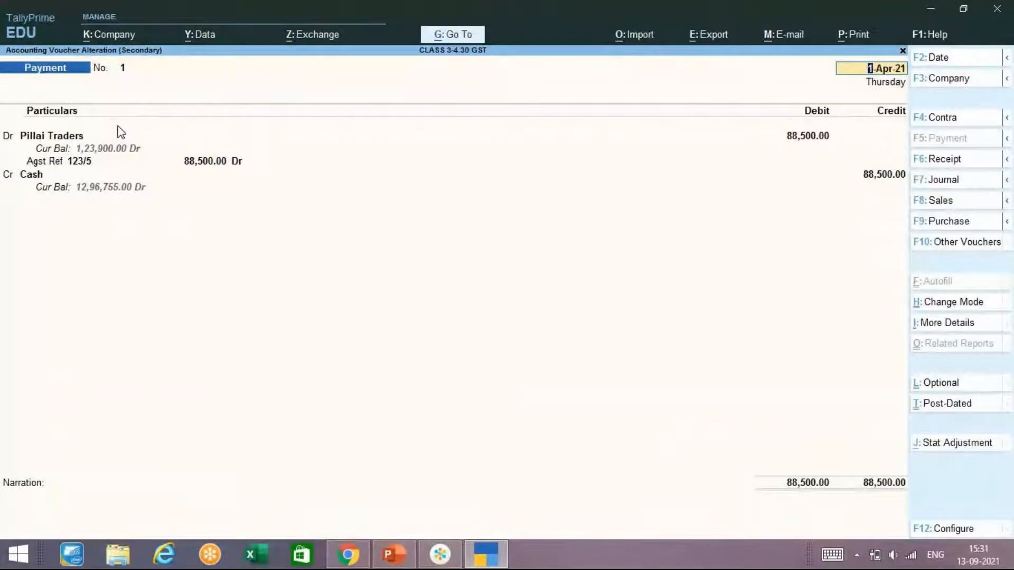
{"action": "key", "text": "Escape"}
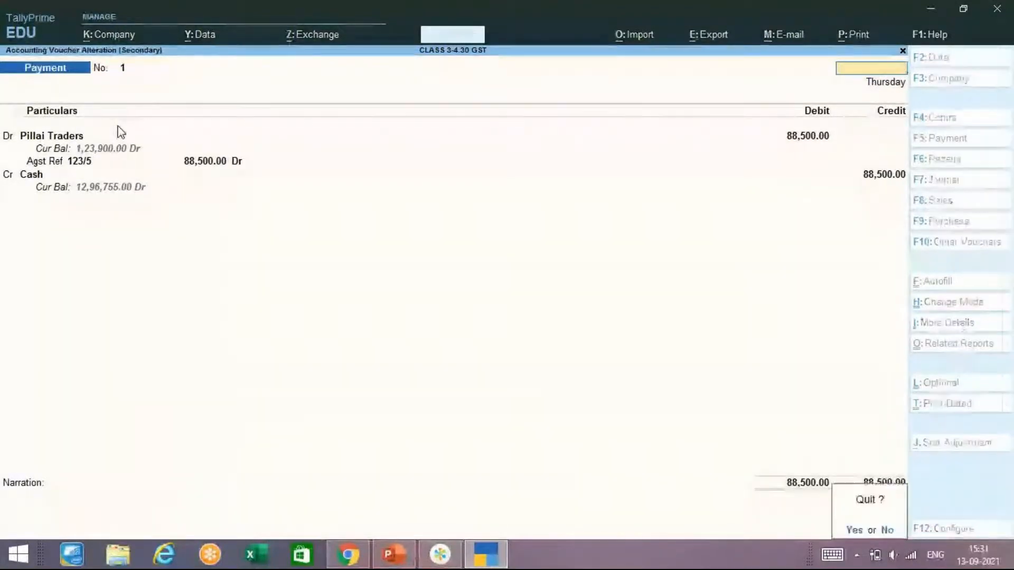
{"action": "key", "text": "y"}
{"action": "key", "text": "Escape"}
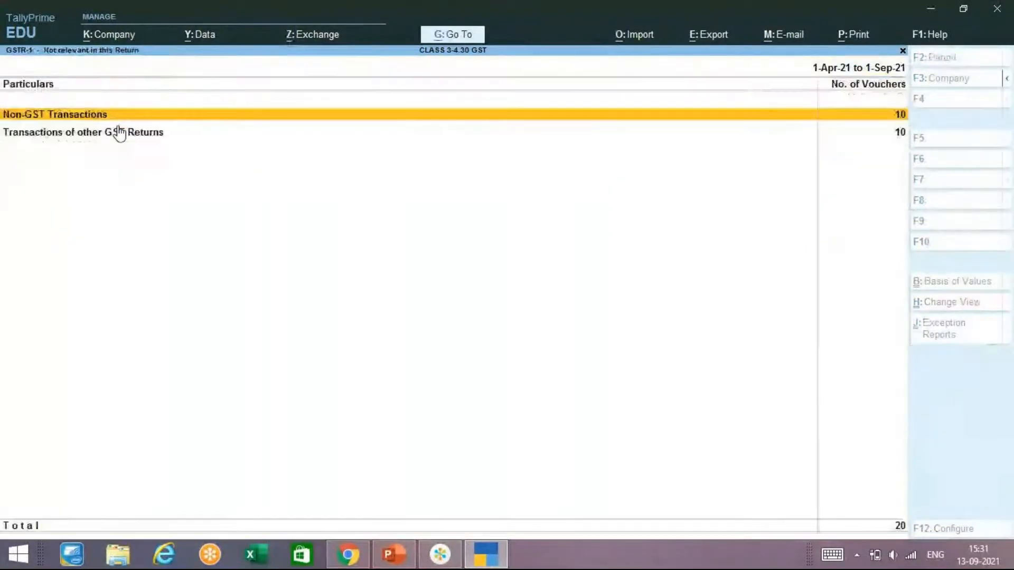
{"action": "key", "text": "Escape"}
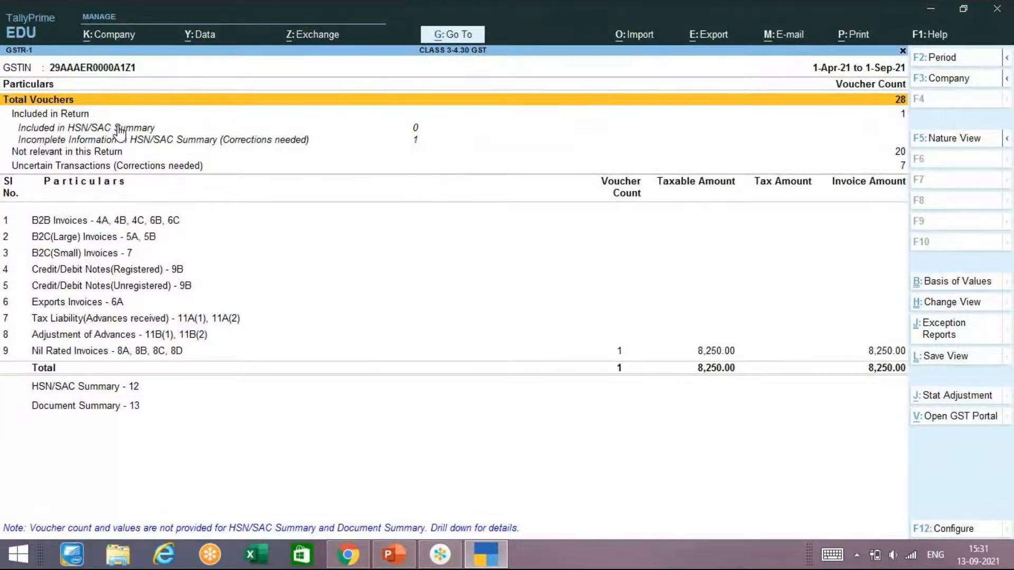
Close the GSTR-1 report and return to the Gateway of Tally.
{"action": "key", "text": "ctrl"}
{"action": "key", "text": "Escape"}
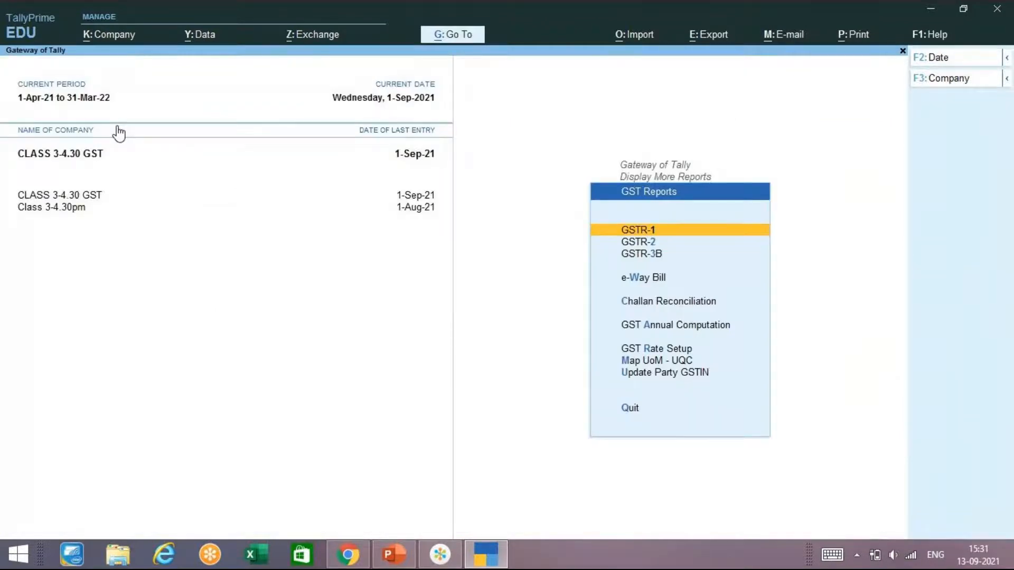
{"action": "key", "text": "Escape"}
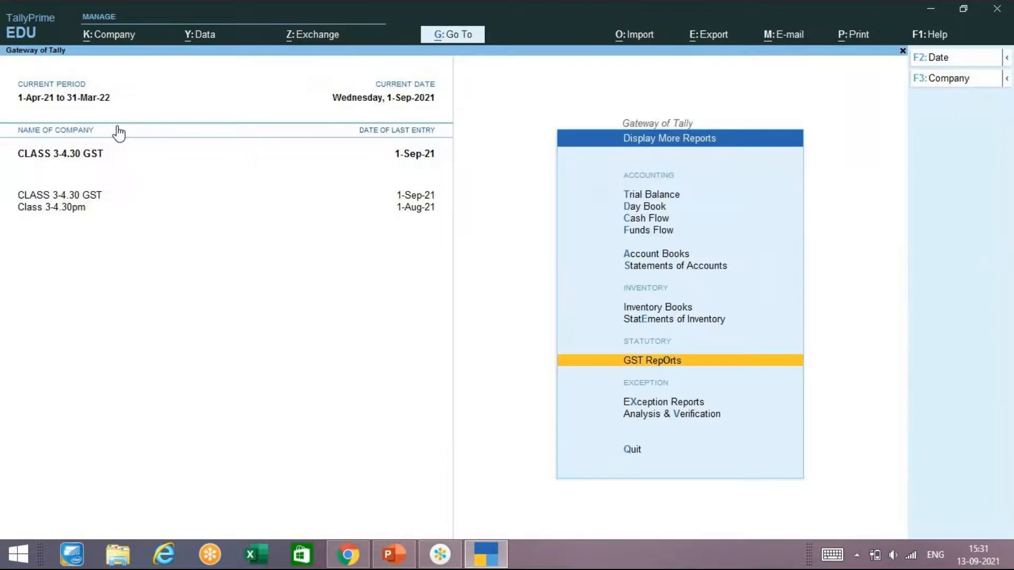
{"action": "key", "text": "Escape"}
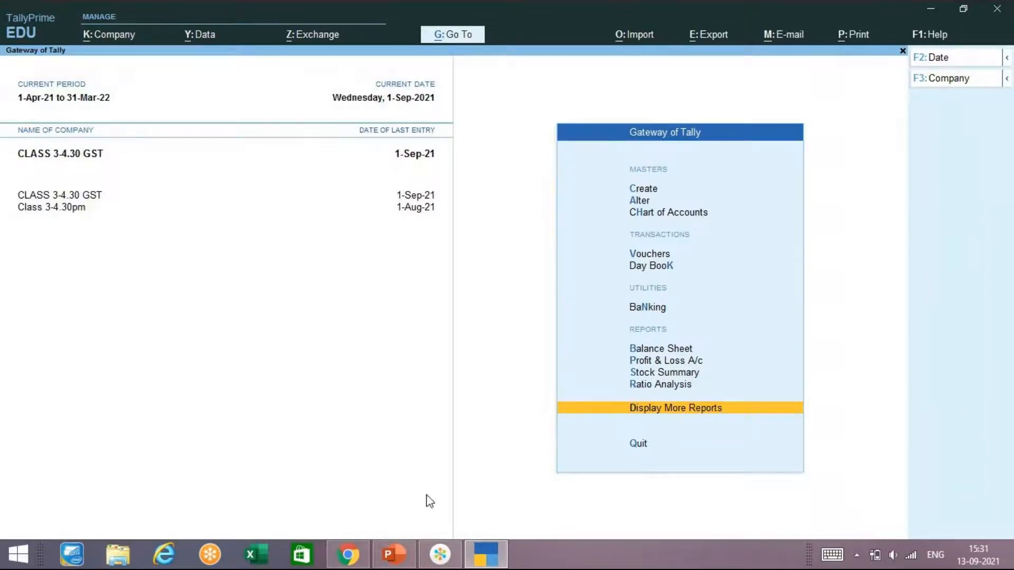
Switch to the MAPR.pptx presentation in PowerPoint and show the Credit Note (Alt + F6) slide.
{"action": "left_click", "coordinate": [394, 557]}
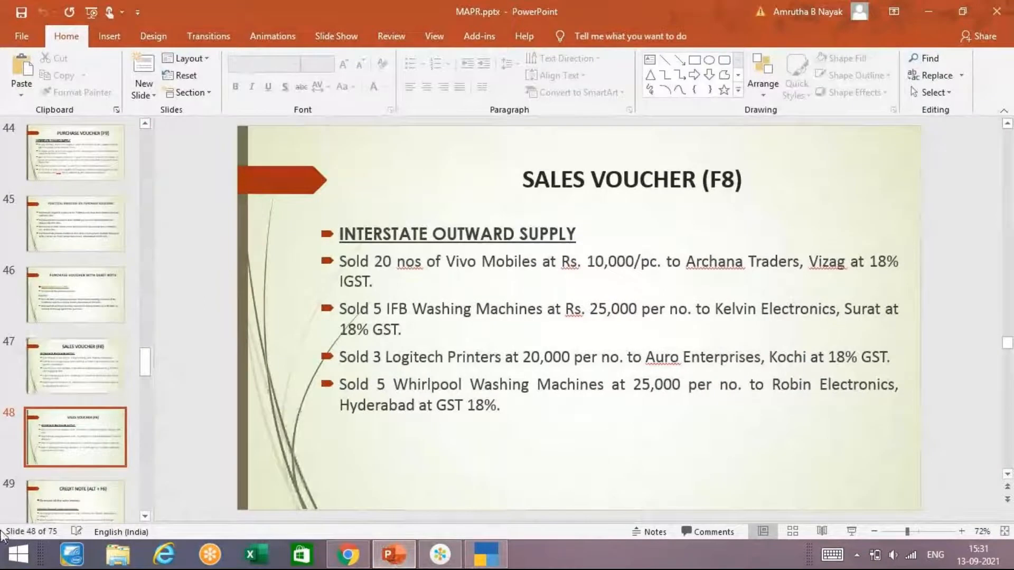
{"action": "left_click", "coordinate": [87, 499]}
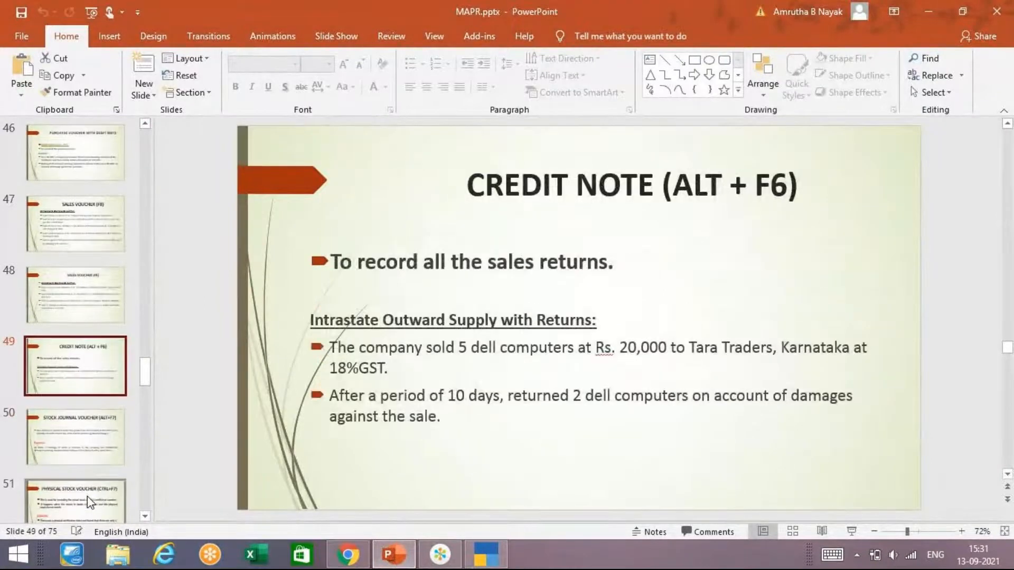
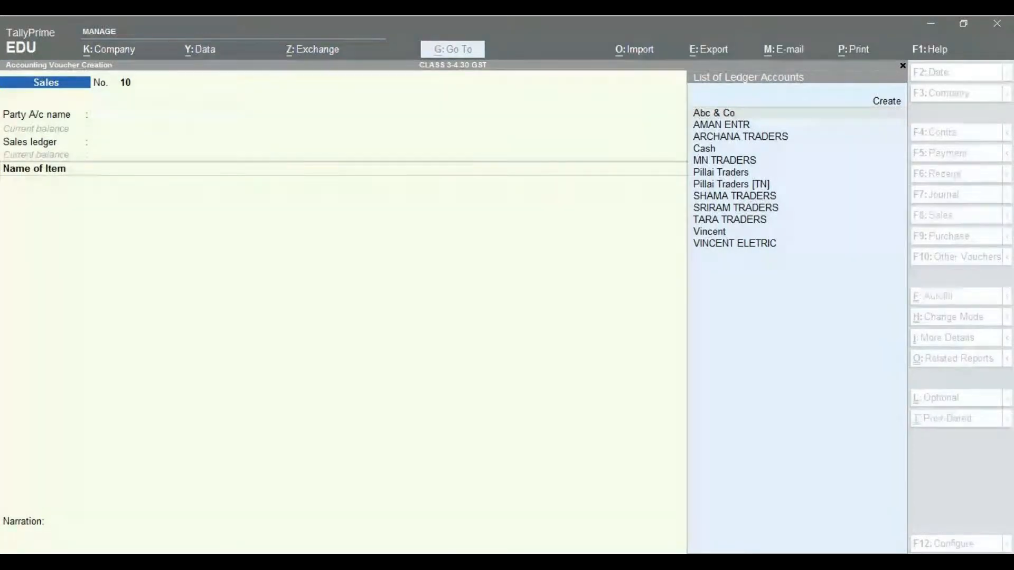
Choose MN TRADERS as the party account for the new sales voucher.
{"action": "left_click", "coordinate": [35, 210]}
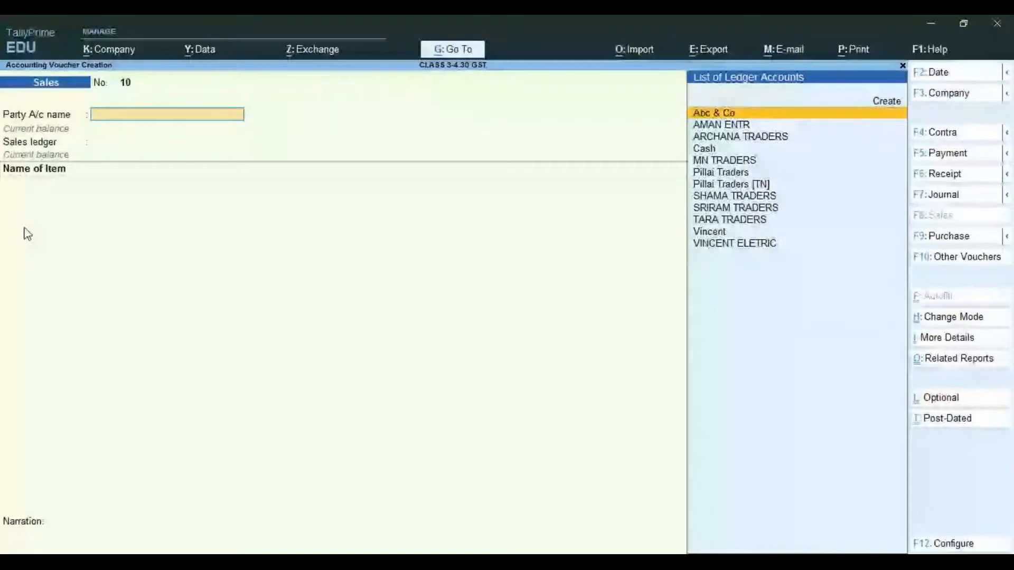
{"action": "key", "text": "Down"}
{"action": "key", "text": "Down"}
{"action": "key", "text": "Down"}
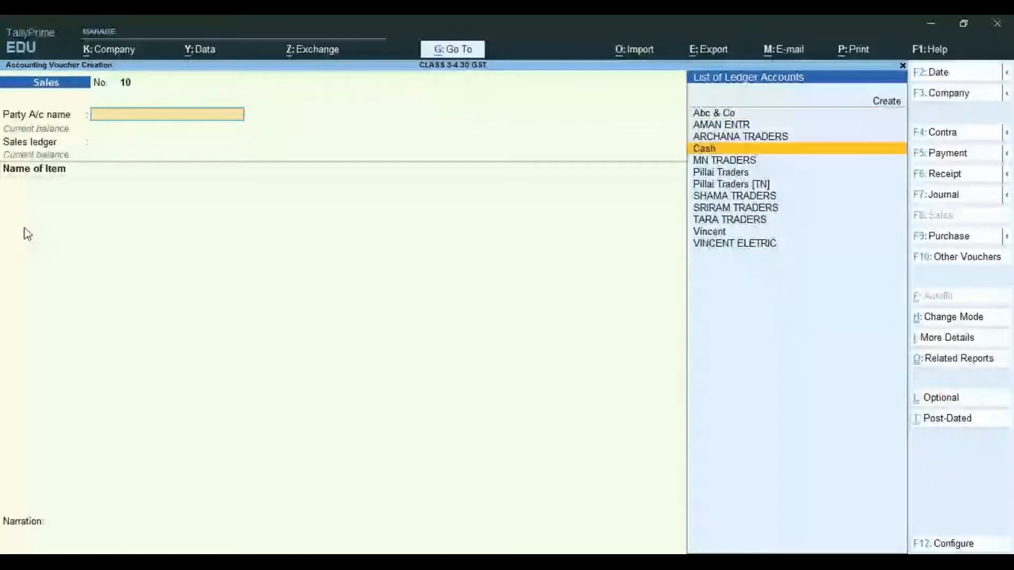
{"action": "key", "text": "Down"}
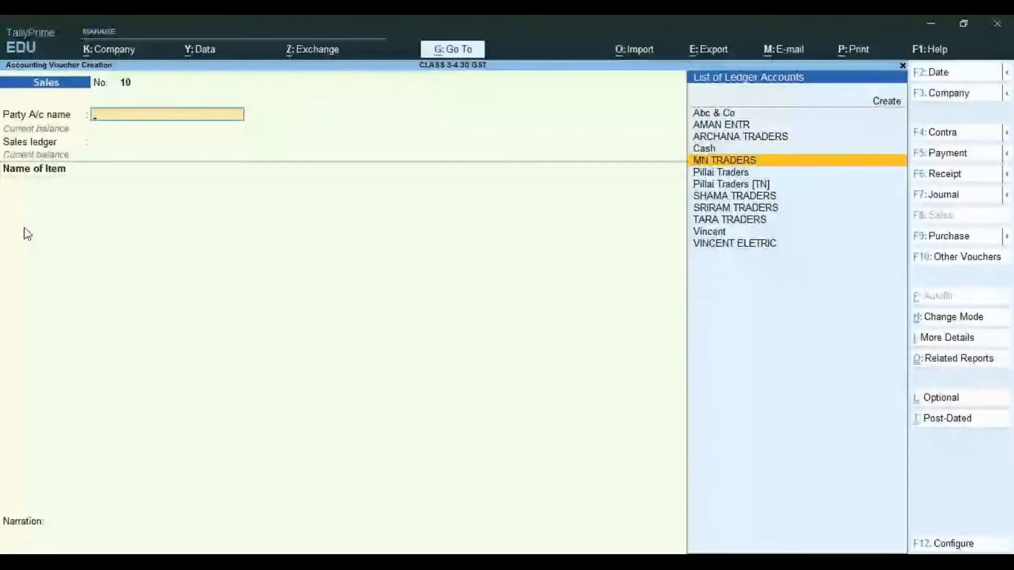
{"action": "key", "text": "Return"}
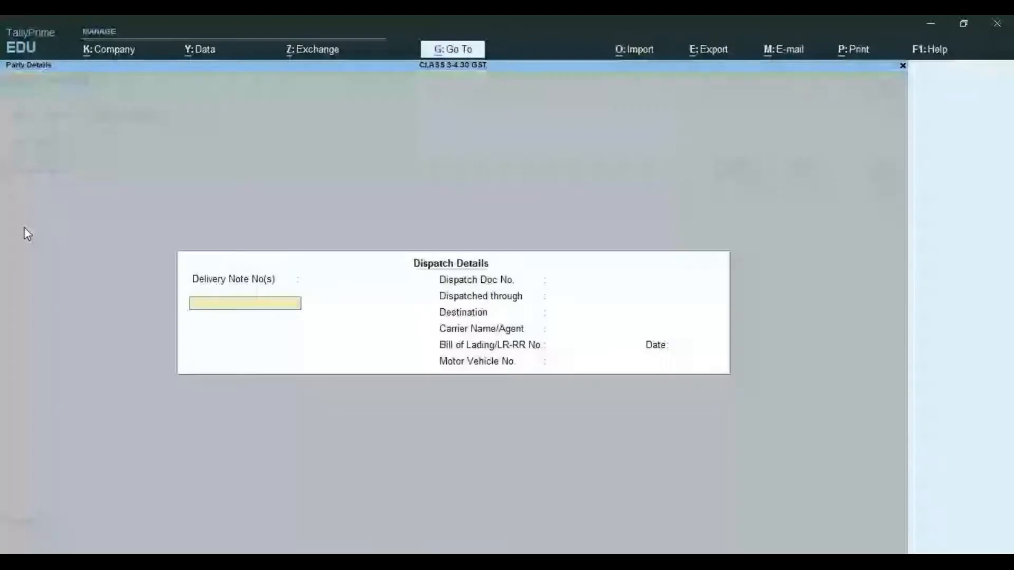
Leave all dispatch details blank for the MN TRADERS sales voucher and accept them.
{"action": "key", "text": "Return"}
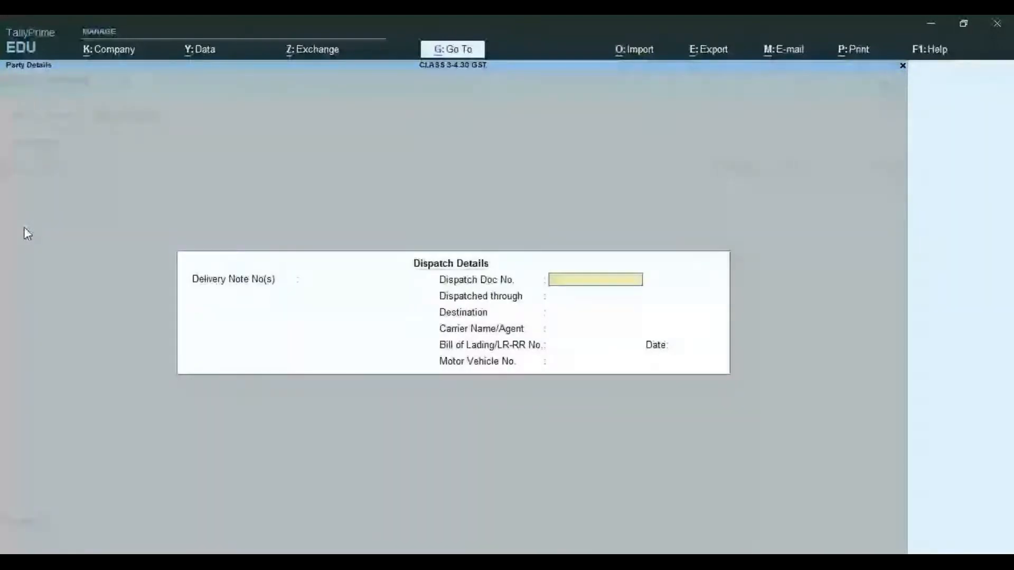
{"action": "key", "text": "Return"}
{"action": "key", "text": "Return"}
{"action": "key", "text": "Return"}
{"action": "key", "text": "Return"}
{"action": "key", "text": "Return"}
{"action": "key", "text": "Return"}
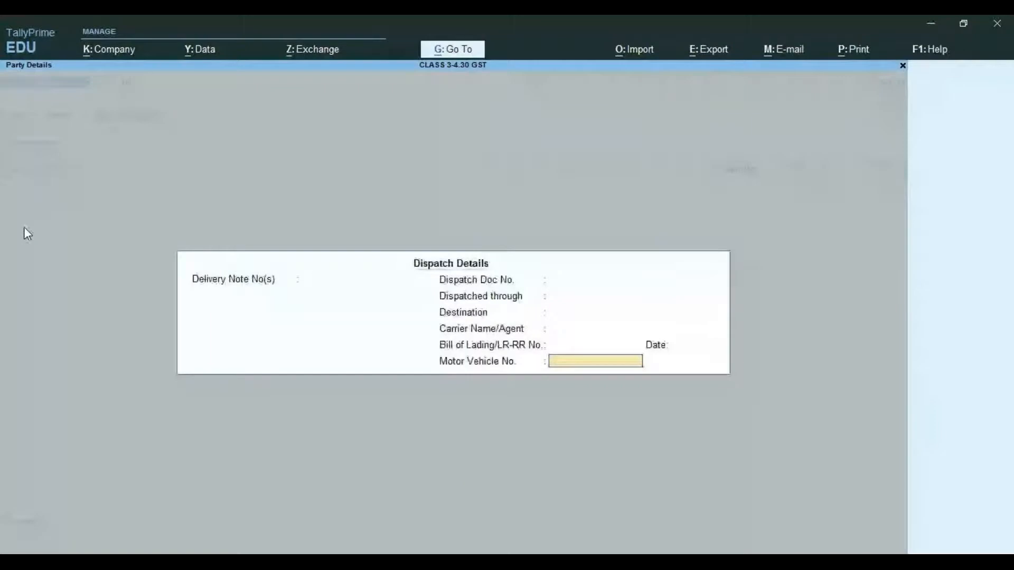
{"action": "key", "text": "Return"}
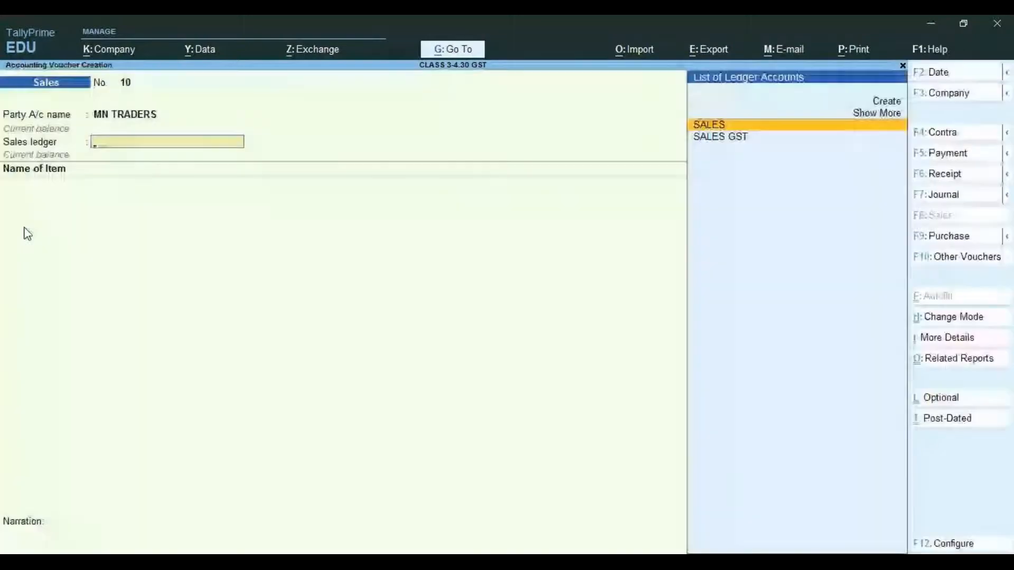
Choose SALES GST as the sales ledger and add the stock item Del Computer without a description.
{"action": "key", "text": "Down"}
{"action": "key", "text": "Return"}
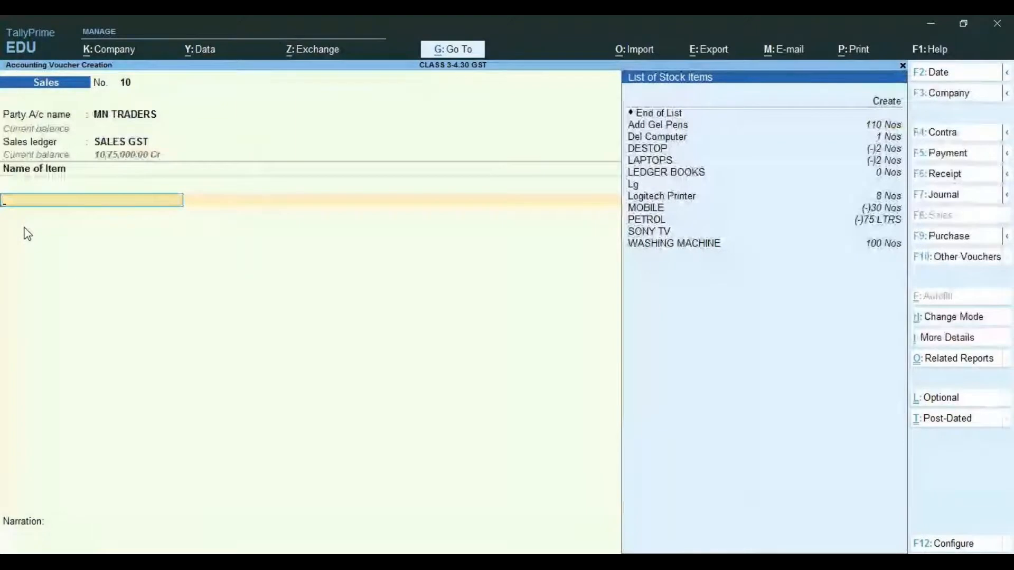
{"action": "key", "text": "Down"}
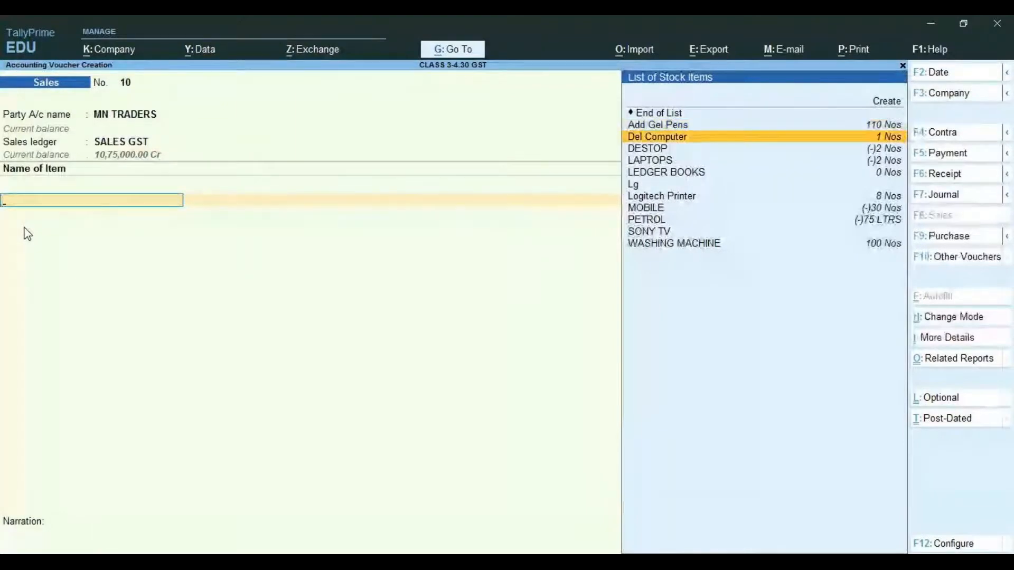
{"action": "key", "text": "Return"}
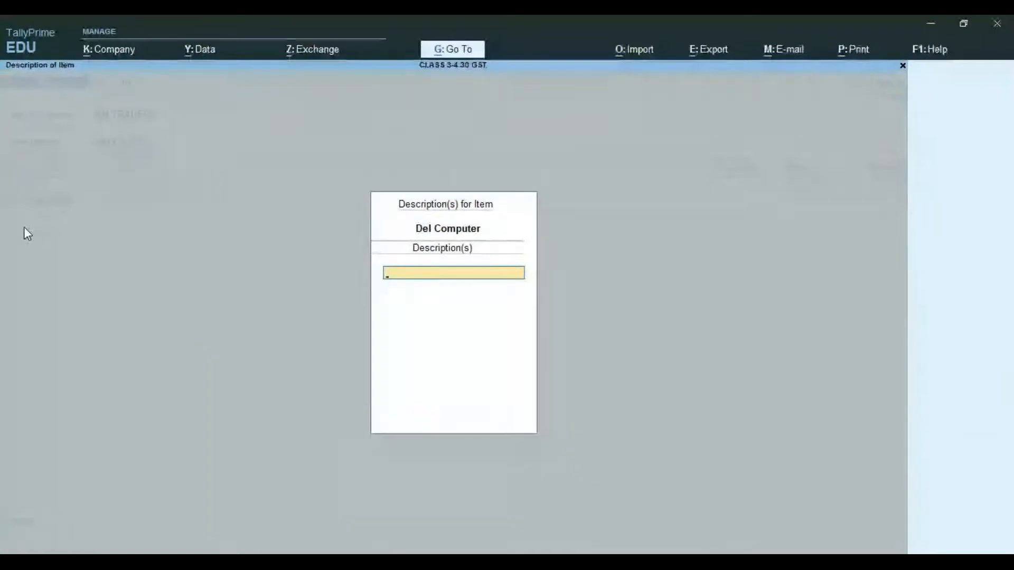
{"action": "key", "text": "Return"}
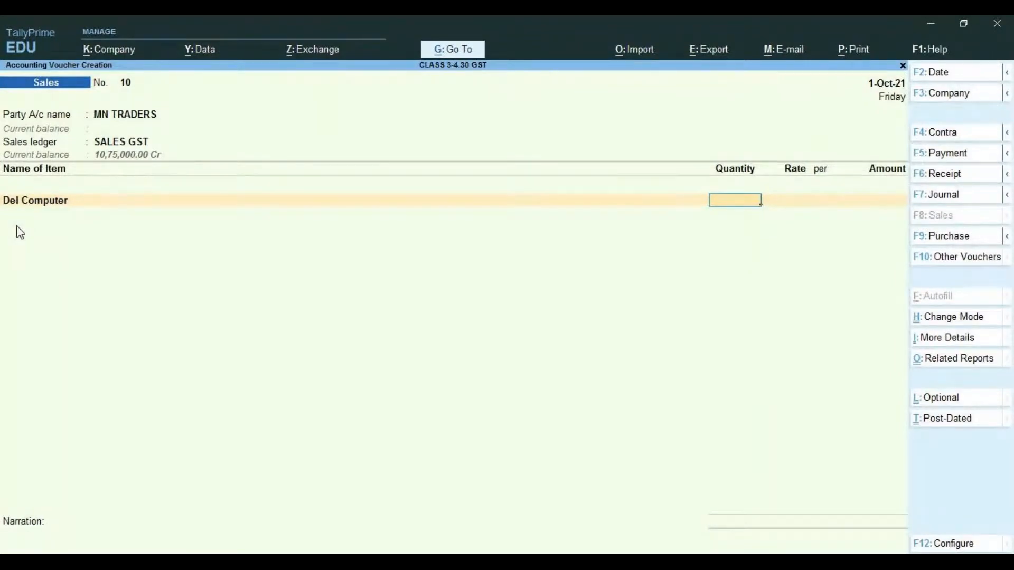
Open the sales voucher configuration and set Show all configurations to Yes.
{"action": "key", "text": "F12"}
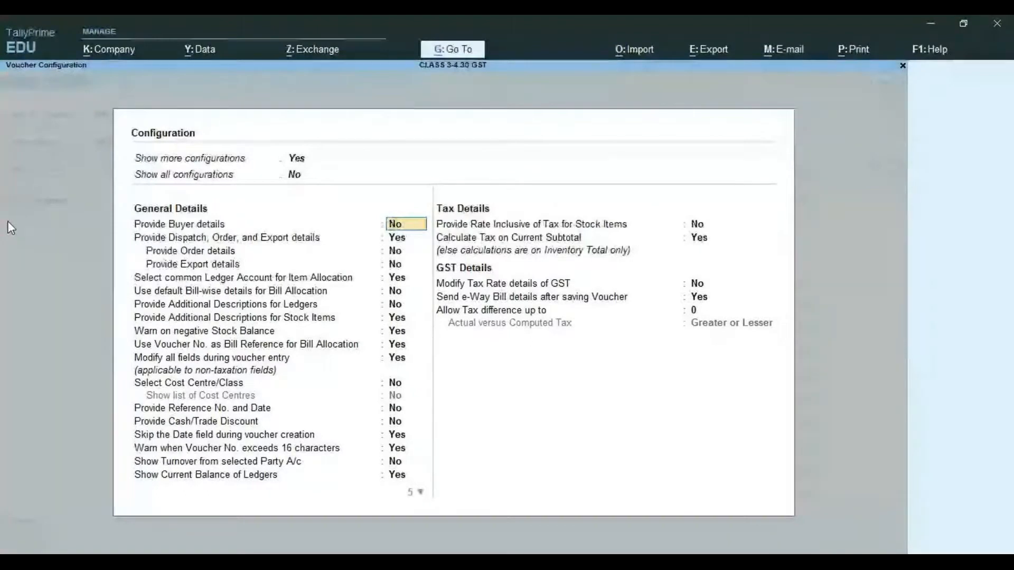
{"action": "key", "text": "alt+Tab"}
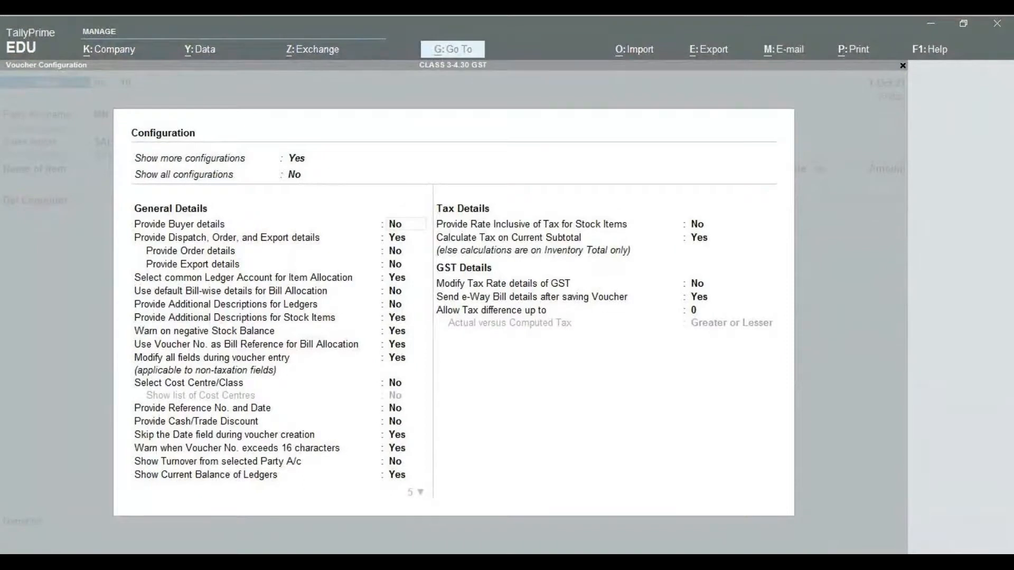
{"action": "key", "text": "alt+Tab"}
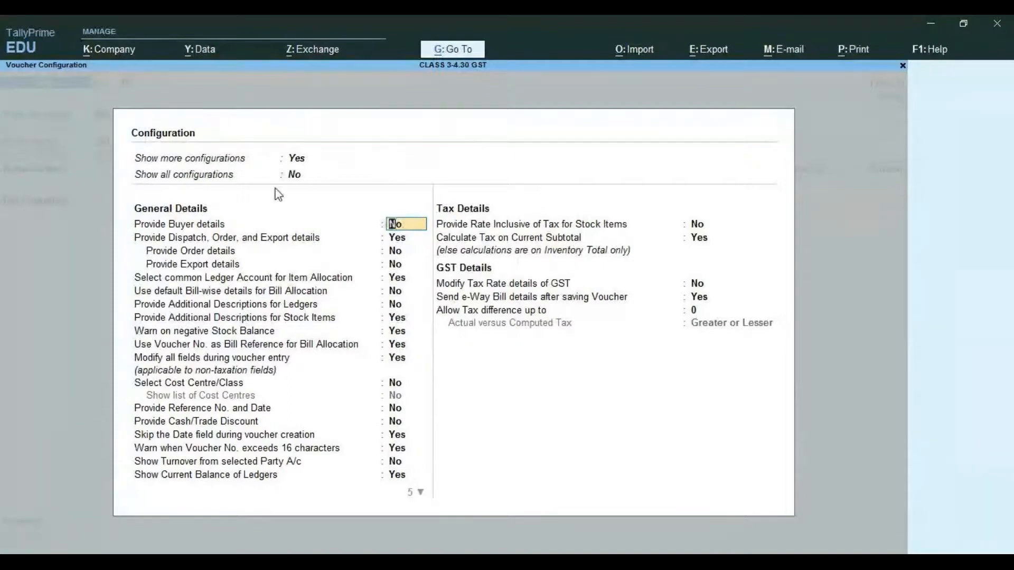
{"action": "left_click", "coordinate": [294, 176]}
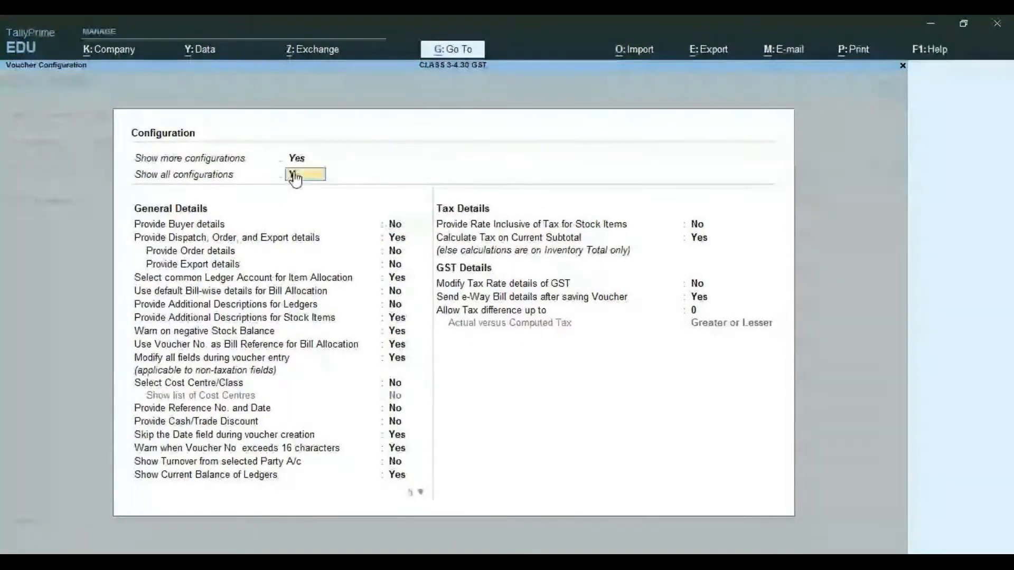
{"action": "key", "text": "Return"}
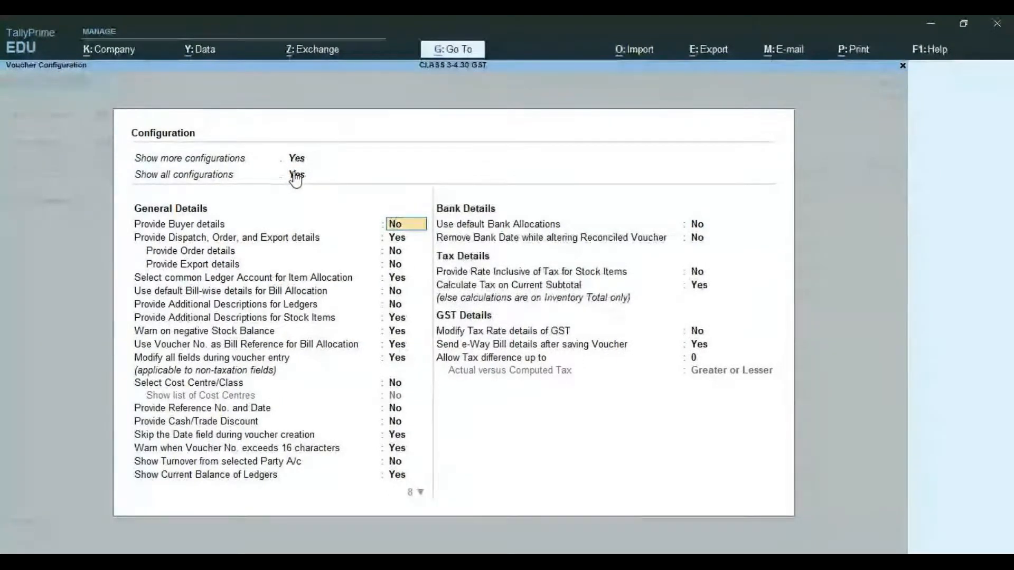
Set Provide Rate Inclusive of Tax for Stock Items to Yes, keep the other options as they are, and save the voucher configuration.
{"action": "key", "text": "Return"}
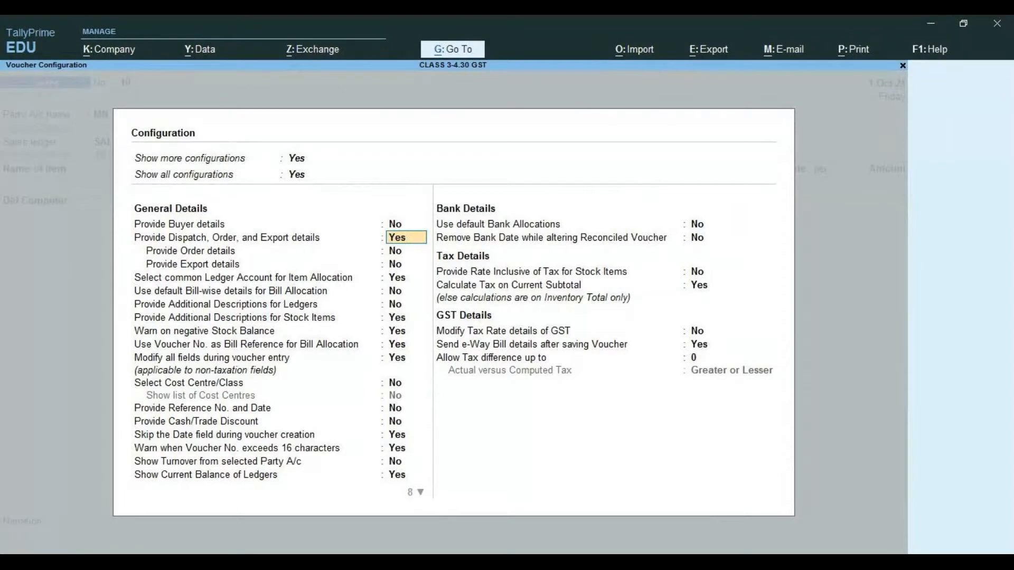
{"action": "key", "text": "Return"}
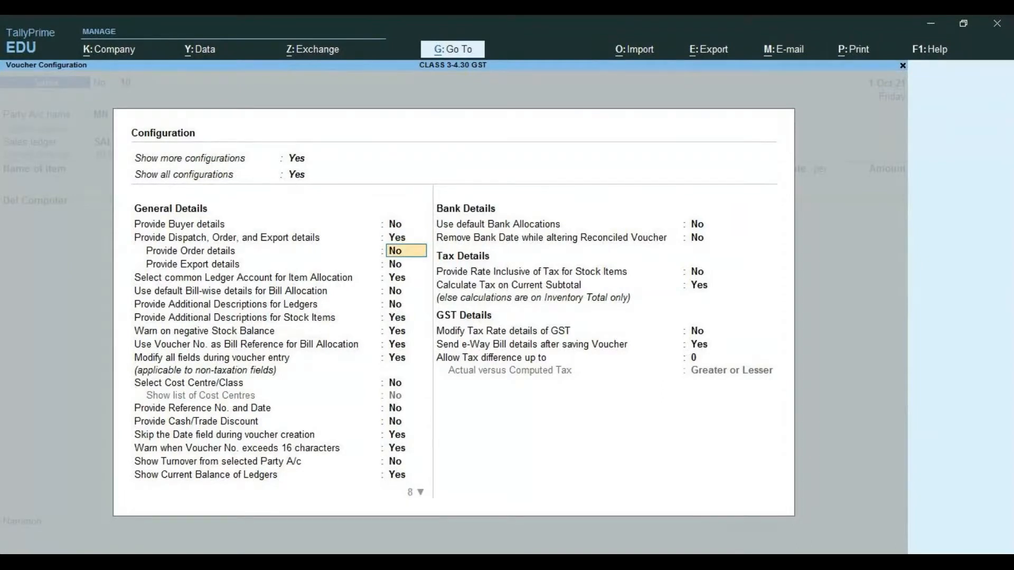
{"action": "key", "text": "Return"}
{"action": "key", "text": "Return"}
{"action": "key", "text": "Return"}
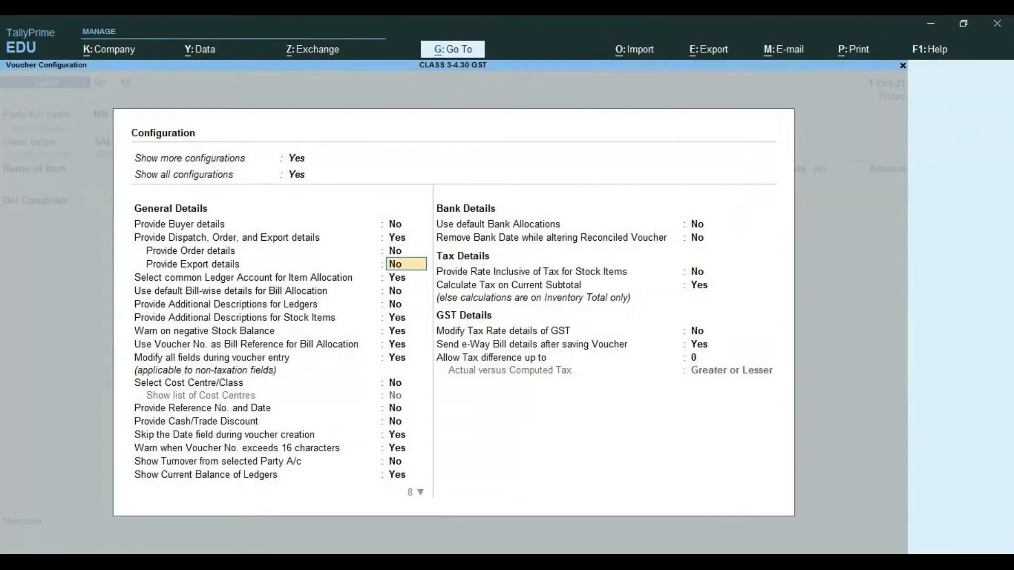
{"action": "key", "text": "Return"}
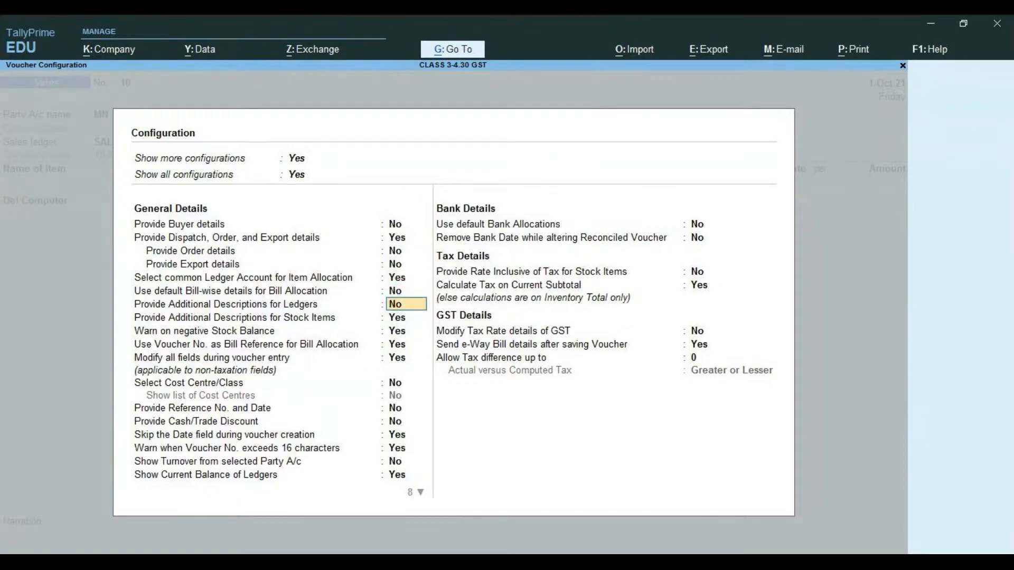
{"action": "key", "text": "Return"}
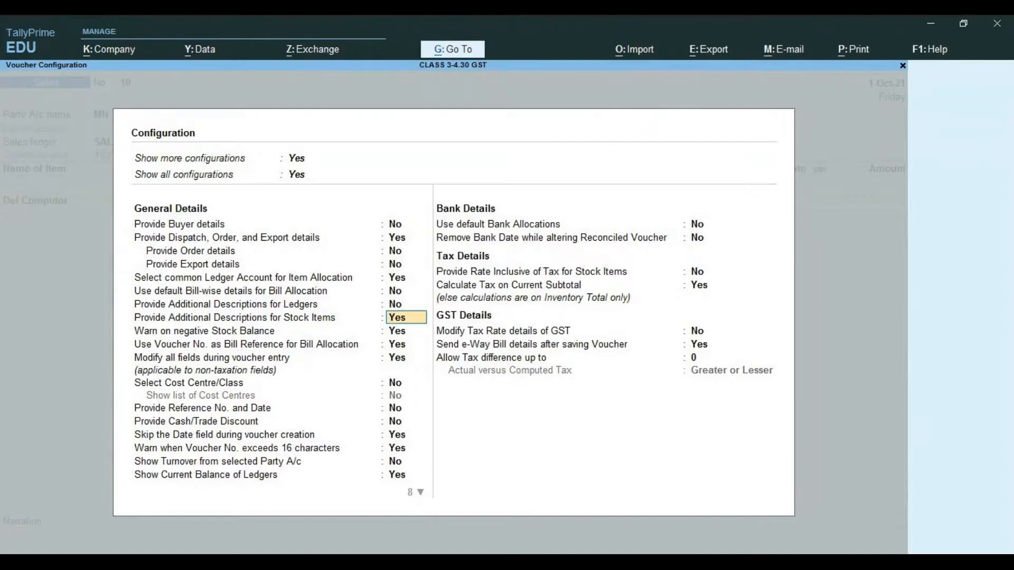
{"action": "key", "text": "Return"}
{"action": "key", "text": "Return"}
{"action": "key", "text": "Return"}
{"action": "key", "text": "Return"}
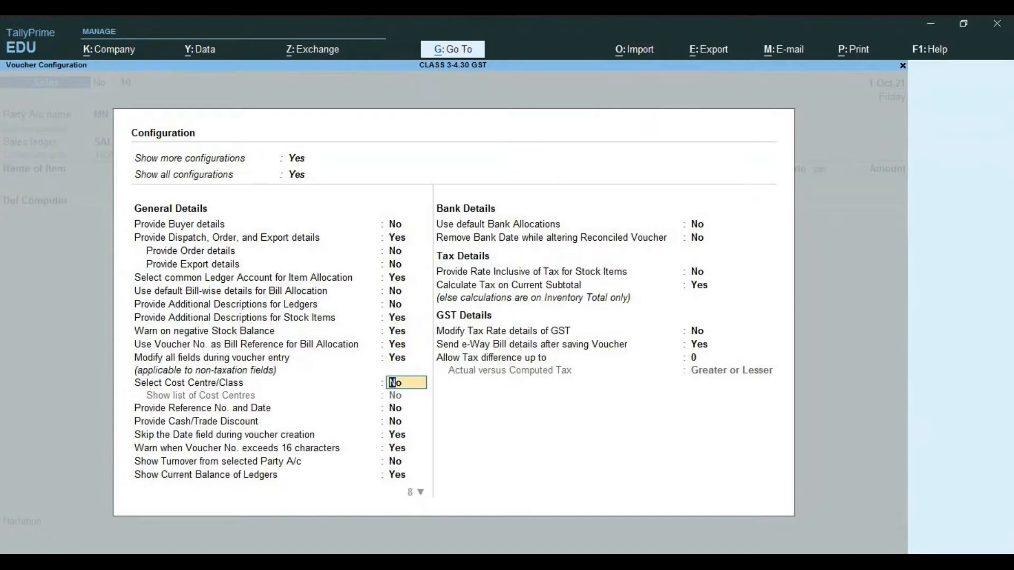
{"action": "key", "text": "Return"}
{"action": "key", "text": "Return"}
{"action": "key", "text": "Return"}
{"action": "key", "text": "Return"}
{"action": "key", "text": "Return"}
{"action": "key", "text": "Return"}
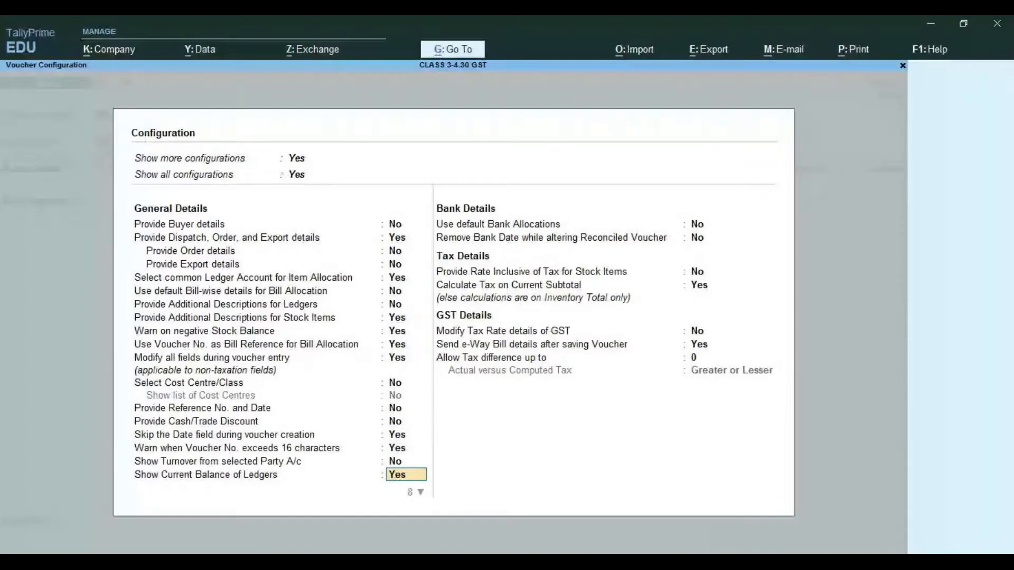
{"action": "key", "text": "Return"}
{"action": "key", "text": "Return"}
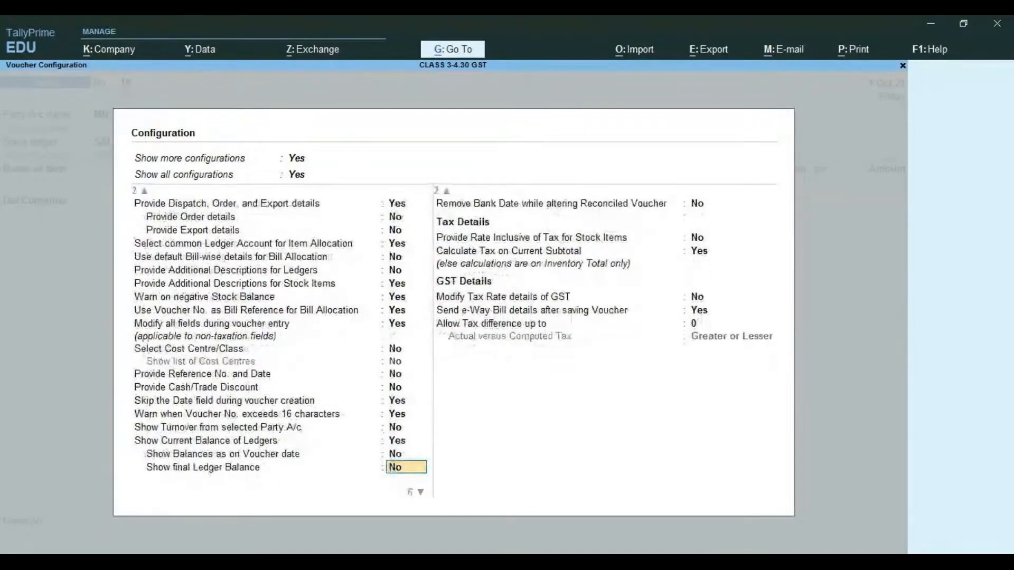
{"action": "key", "text": "Return"}
{"action": "key", "text": "Return"}
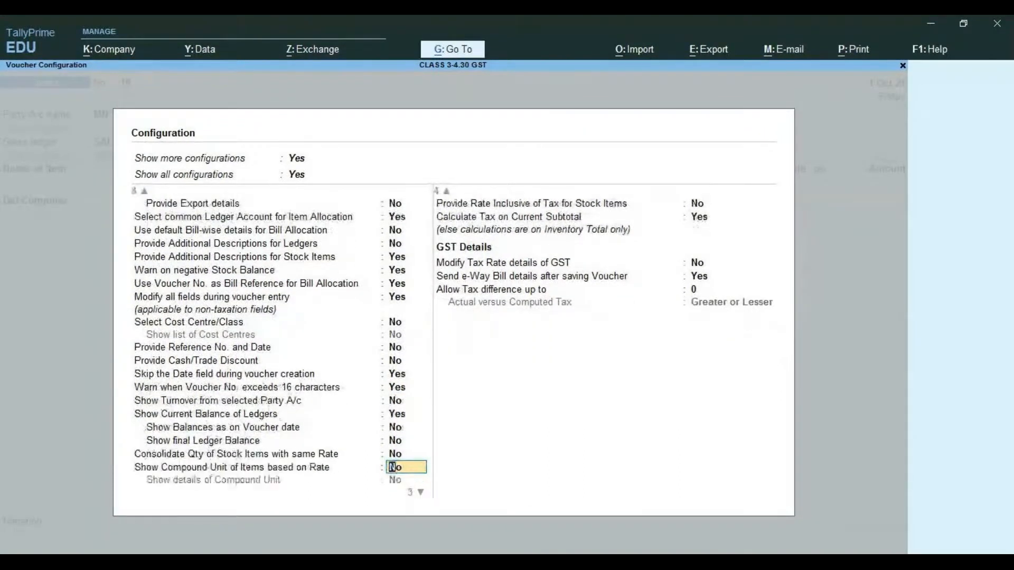
{"action": "key", "text": "Return"}
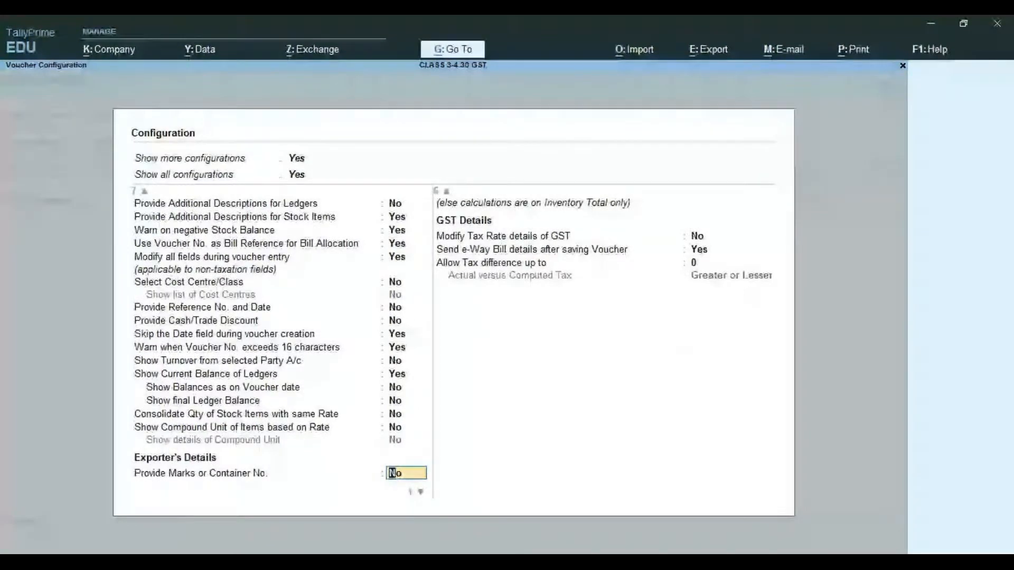
{"action": "key", "text": "Return"}
{"action": "key", "text": "Return"}
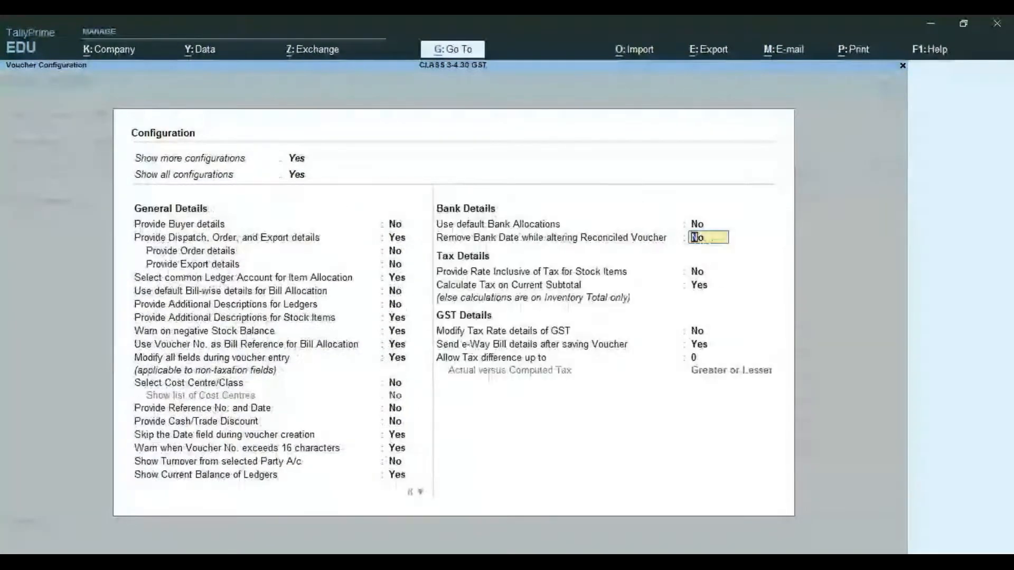
{"action": "key", "text": "Return"}
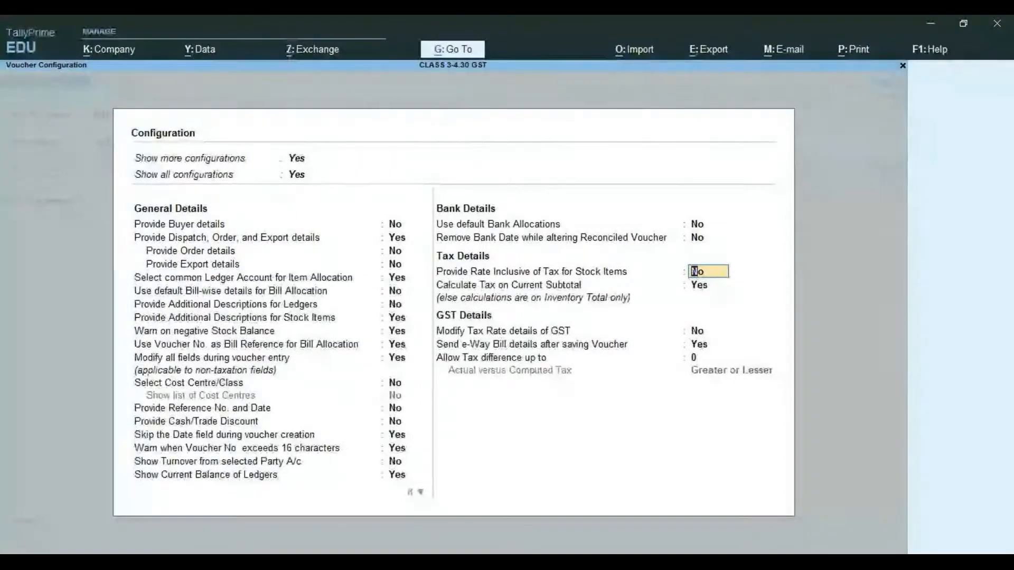
{"action": "type", "text": "Y"}
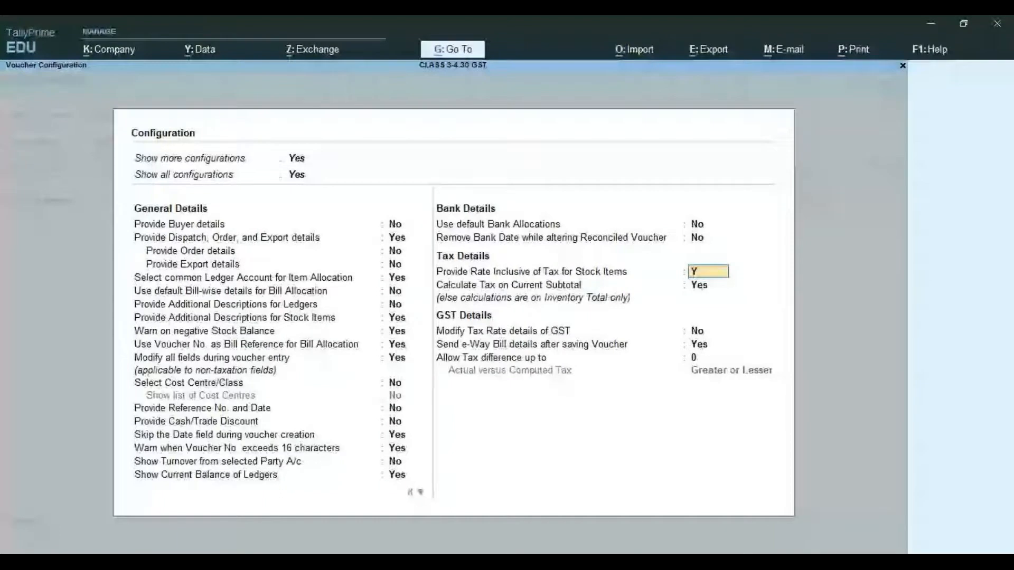
{"action": "key", "text": "Return"}
{"action": "key", "text": "Return"}
{"action": "key", "text": "Return"}
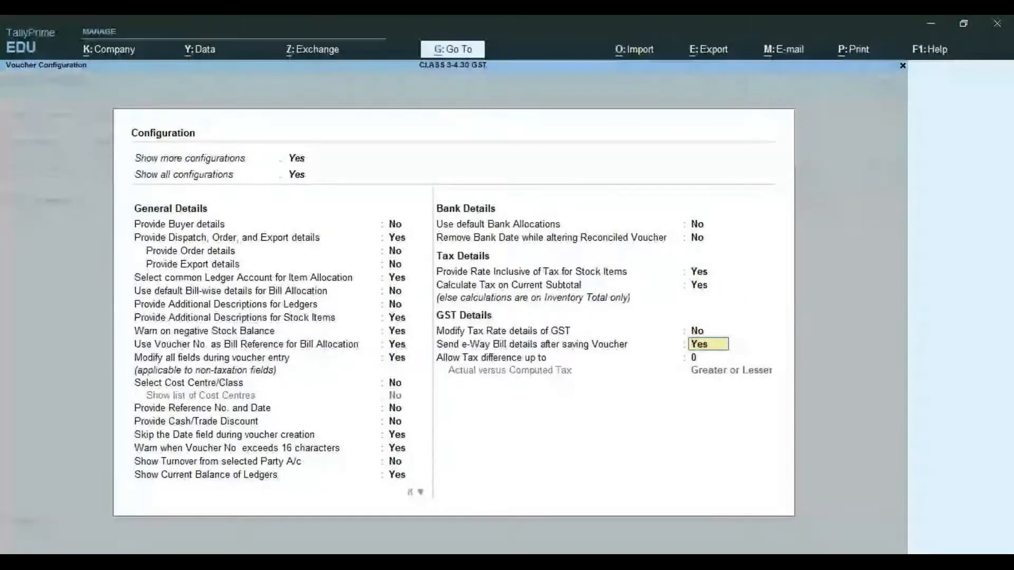
{"action": "key", "text": "ctrl+a"}
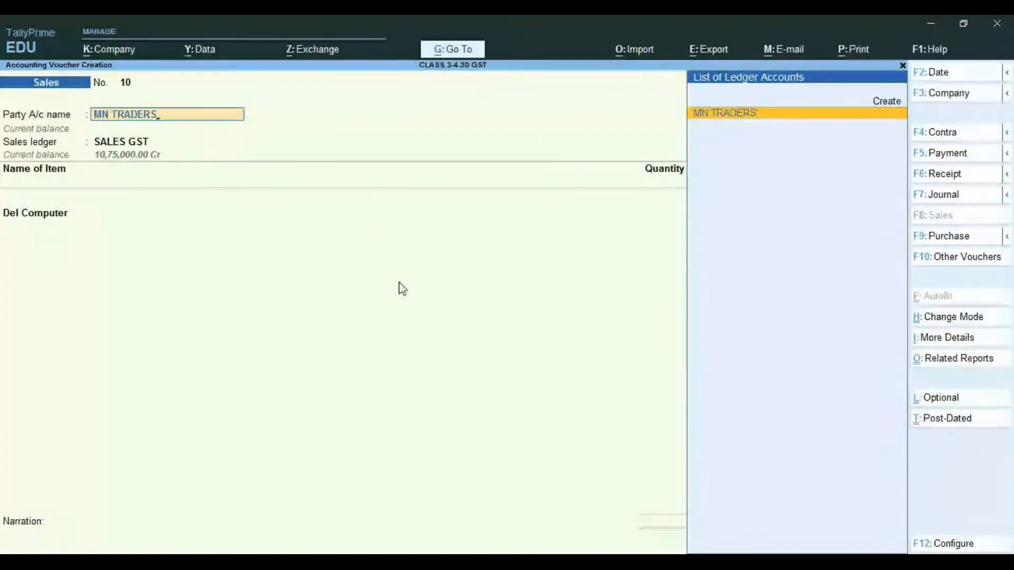
Return to the Del Computer line, recheck the general options in the voucher configuration, and close it without changes.
{"action": "key", "text": "Return"}
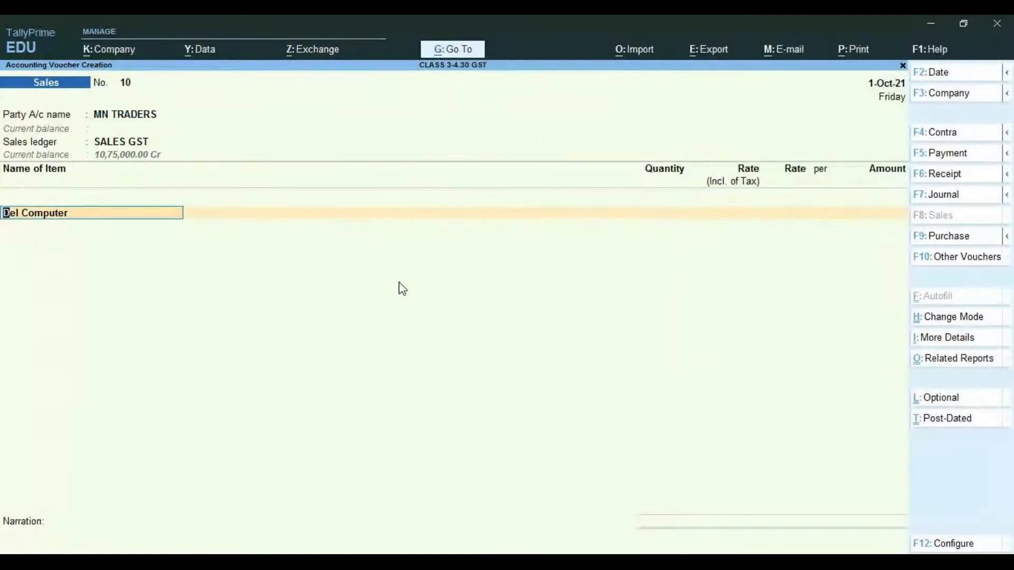
{"action": "key", "text": "F12"}
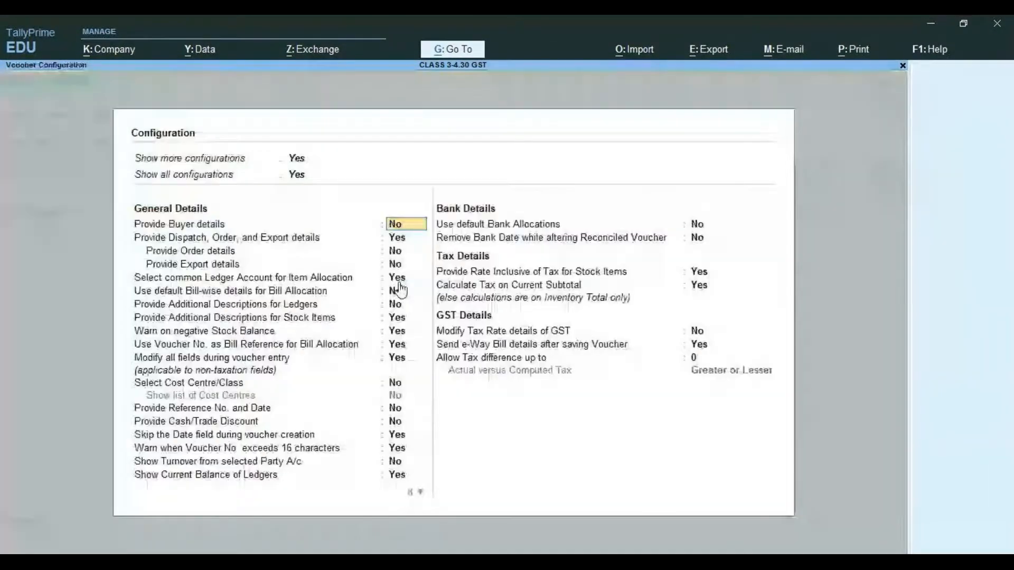
{"action": "key", "text": "Down"}
{"action": "key", "text": "Down"}
{"action": "key", "text": "Down"}
{"action": "key", "text": "Down"}
{"action": "key", "text": "Down"}
{"action": "key", "text": "Down"}
{"action": "key", "text": "Down"}
{"action": "key", "text": "Down"}
{"action": "key", "text": "Down"}
{"action": "key", "text": "Down"}
{"action": "key", "text": "Down"}
{"action": "key", "text": "Down"}
{"action": "key", "text": "Down"}
{"action": "key", "text": "Down"}
{"action": "key", "text": "Down"}
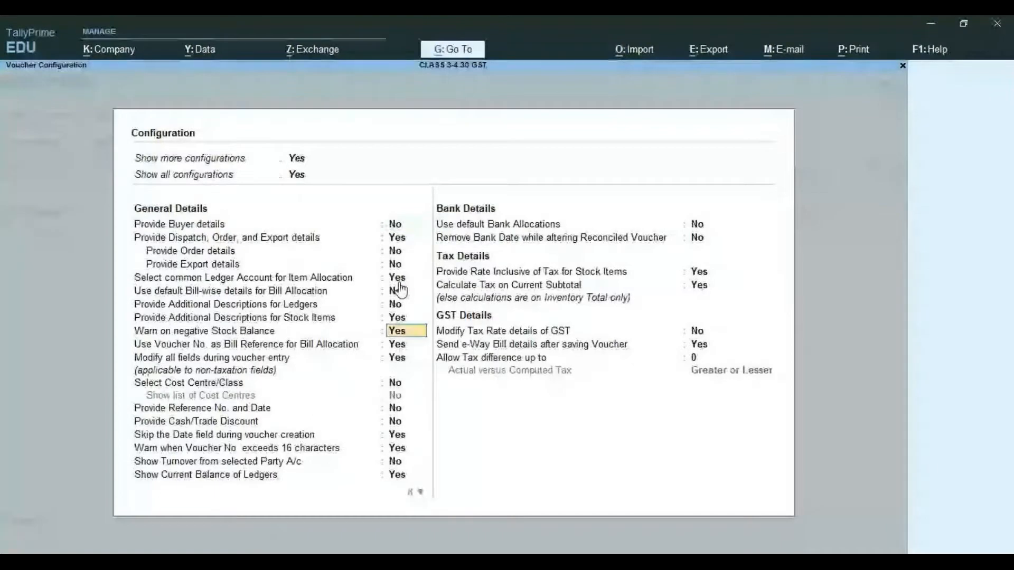
{"action": "key", "text": "ctrl"}
{"action": "key", "text": "ctrl+a"}
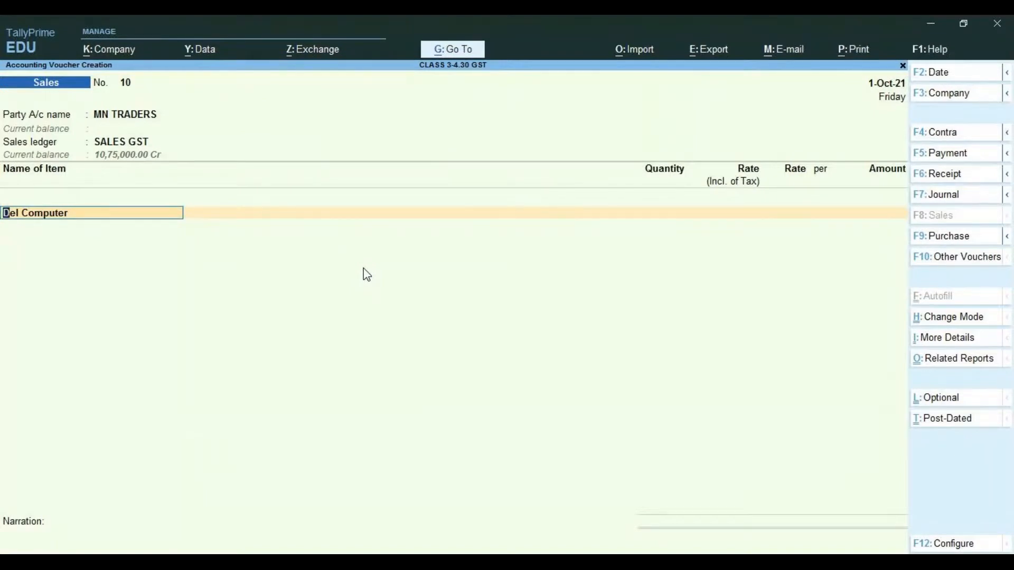
Leave the Del Computer description blank and set its quantity to 2 Nos.
{"action": "key", "text": "Return"}
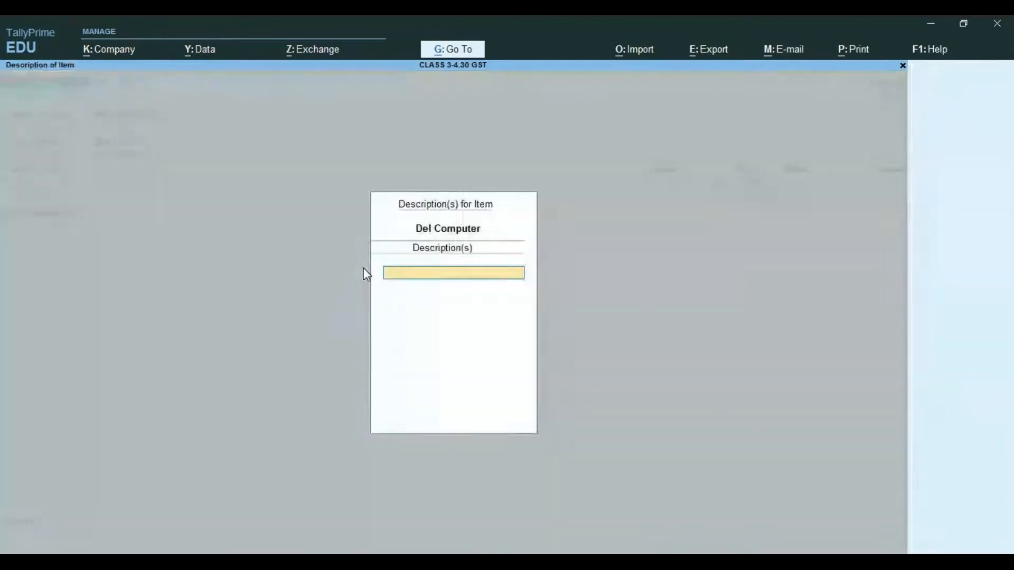
{"action": "key", "text": "Return"}
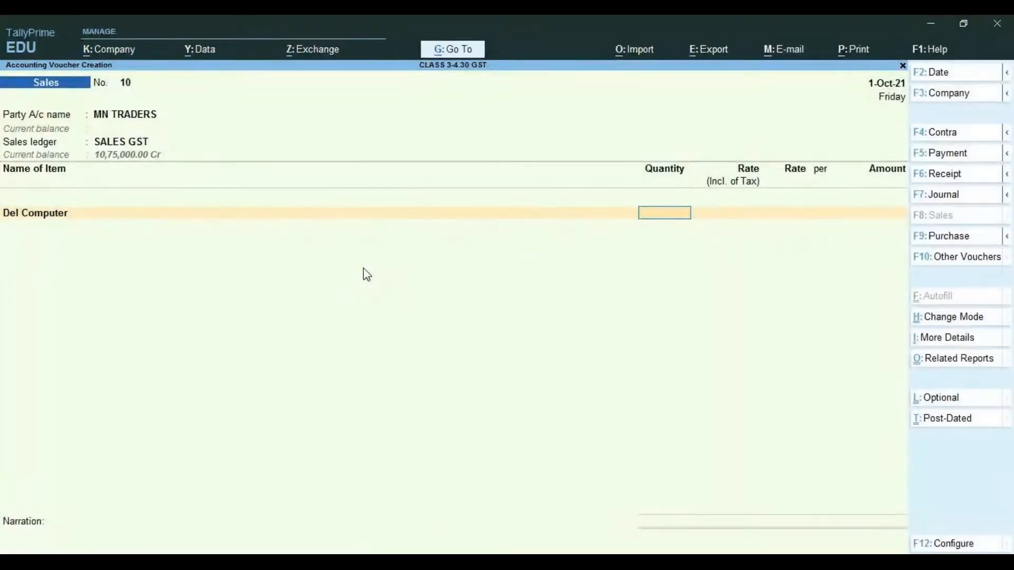
{"action": "type", "text": "2"}
{"action": "key", "text": "Return"}
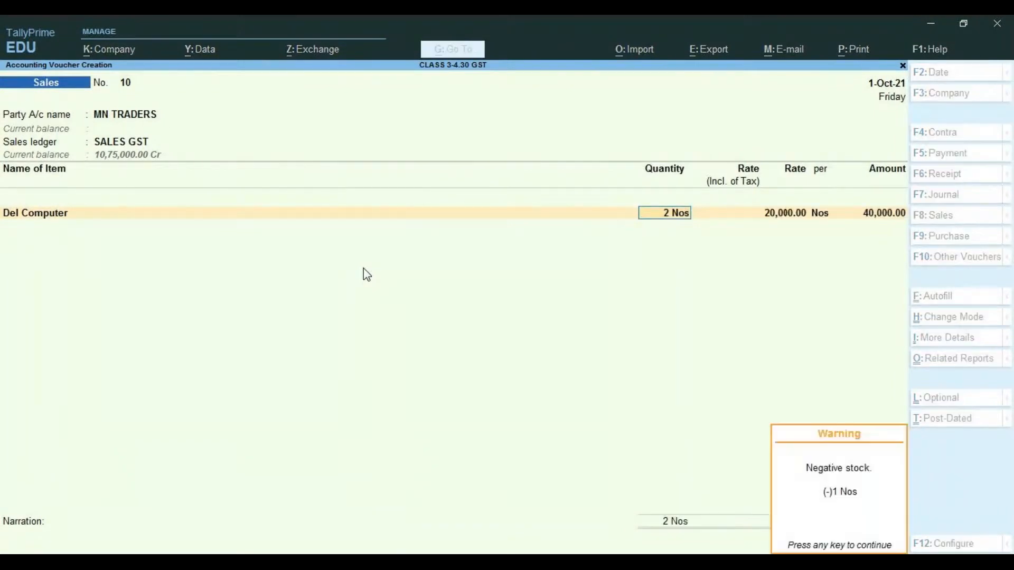
{"action": "key", "text": "Return"}
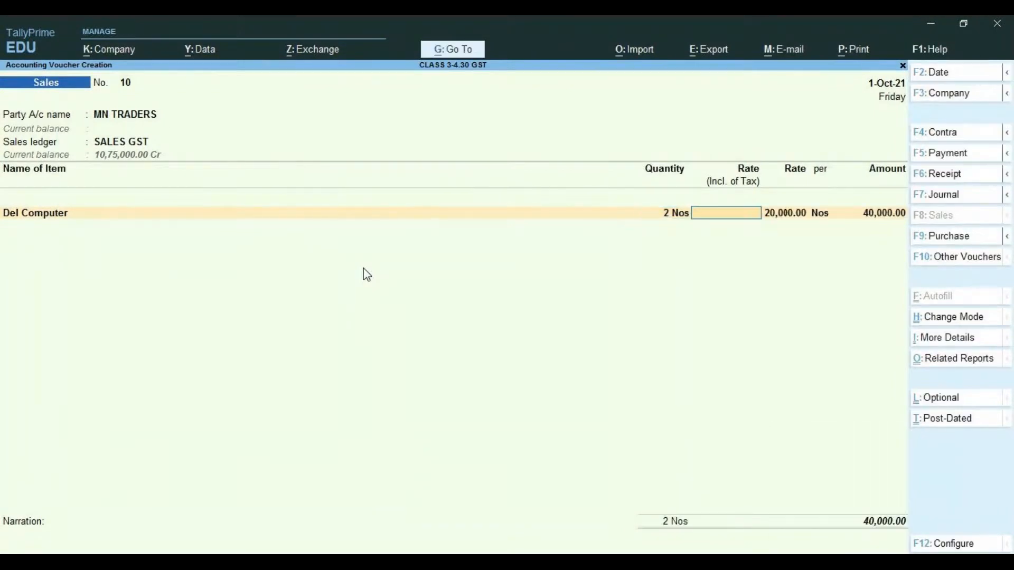
Set the tax-inclusive rate of the Del Computer line to 17,980.
{"action": "type", "text": "1"}
{"action": "type", "text": "7,"}
{"action": "type", "text": "98"}
{"action": "type", "text": "0"}
{"action": "key", "text": "Return"}
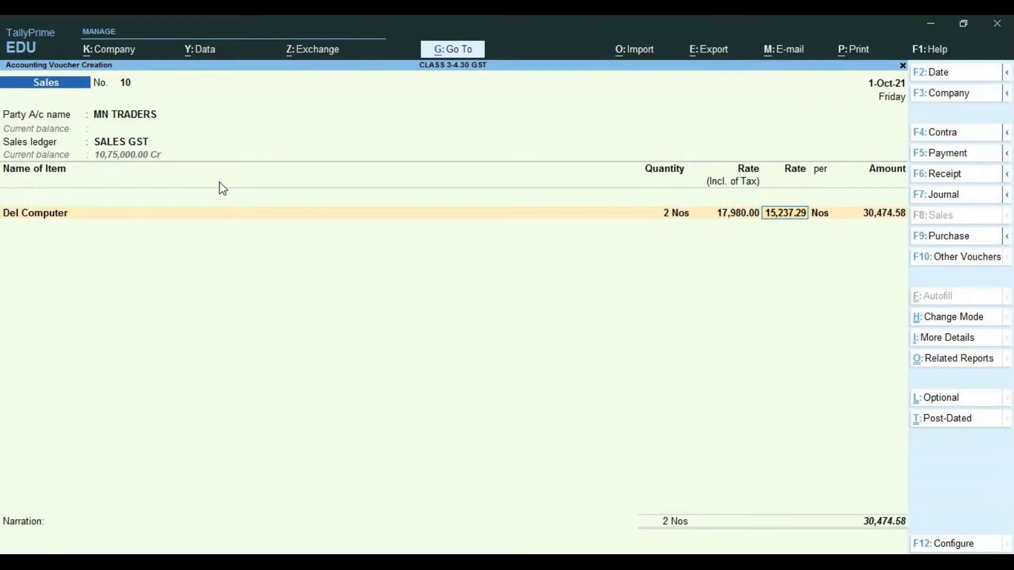
{"action": "key", "text": "BackSpace"}
{"action": "key", "text": "BackSpace"}
{"action": "key", "text": "BackSpace"}
{"action": "key", "text": "BackSpace"}
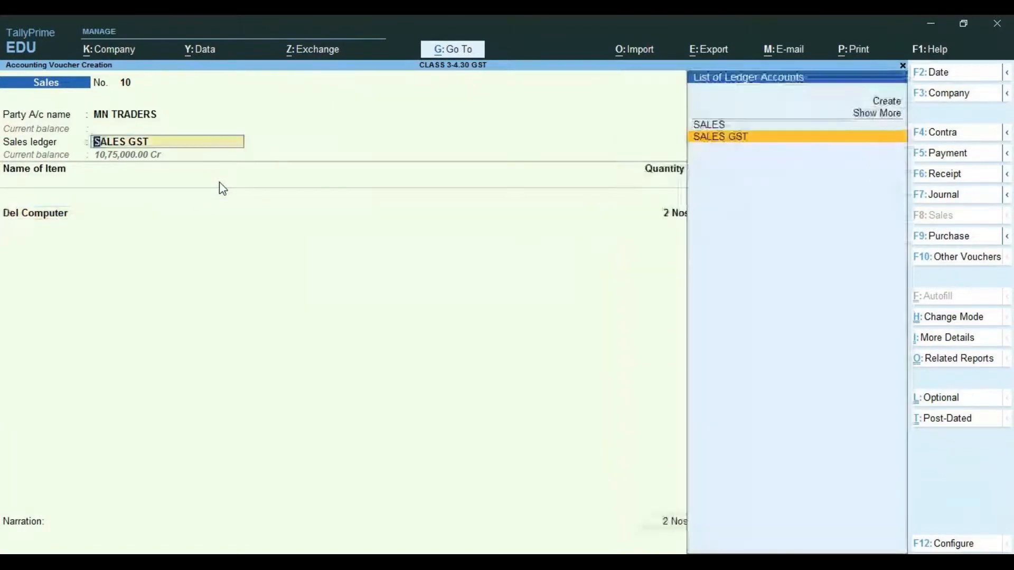
{"action": "key", "text": "Return"}
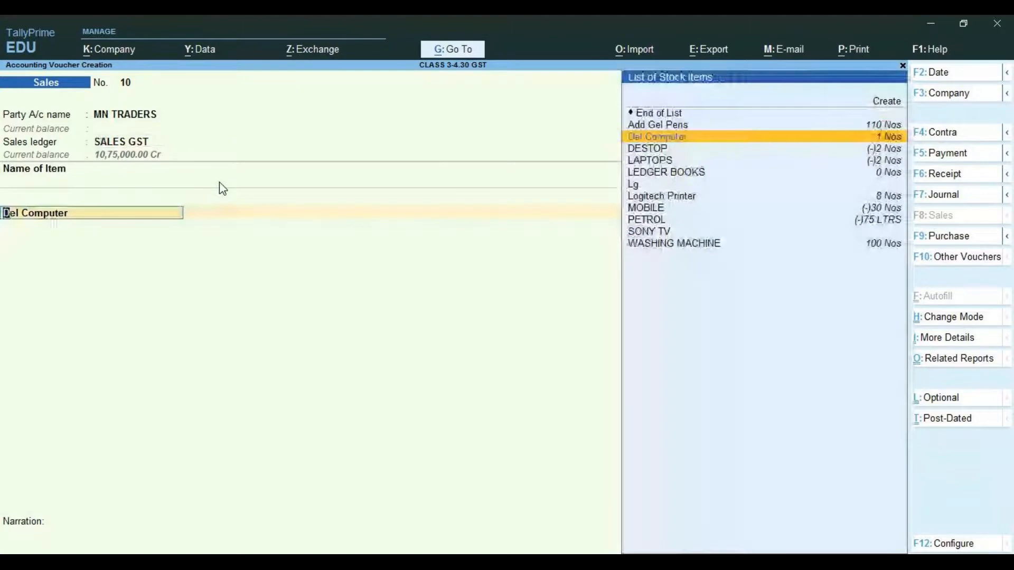
{"action": "key", "text": "ctrl"}
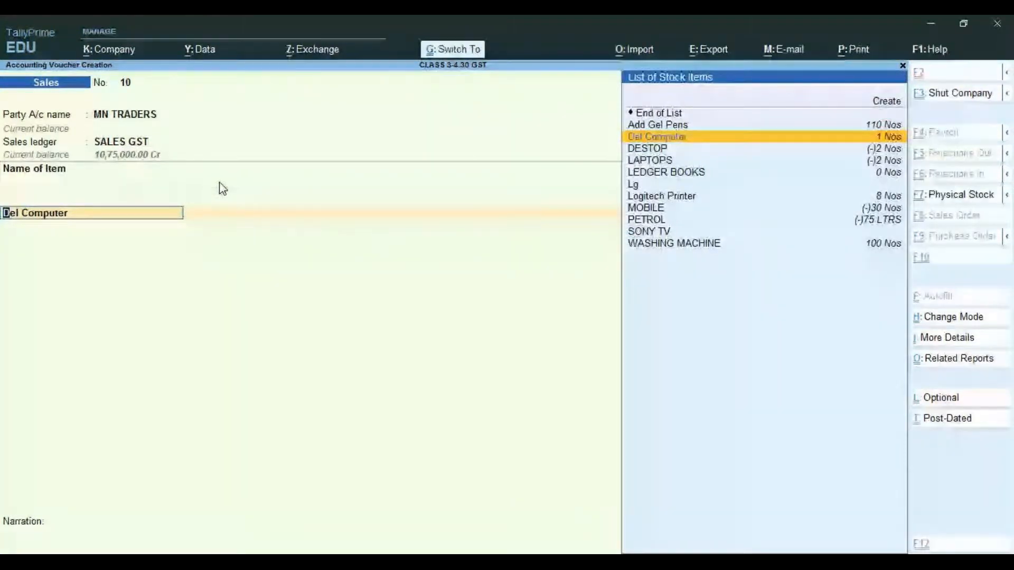
{"action": "key", "text": "ctrl+Return"}
{"action": "key", "text": "Escape"}
{"action": "key", "text": "y"}
{"action": "key", "text": "Escape"}
{"action": "key", "text": "y"}
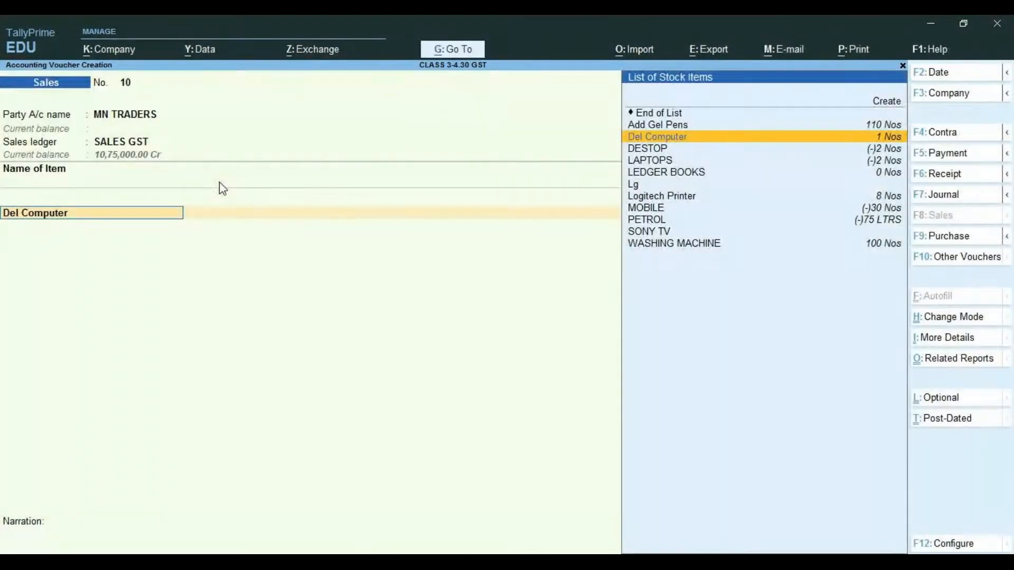
Keep the Del Computer item and its quantity of 2 Nos, and set its tax-inclusive rate to 20,000.
{"action": "key", "text": "Return"}
{"action": "key", "text": "Return"}
{"action": "key", "text": "Return"}
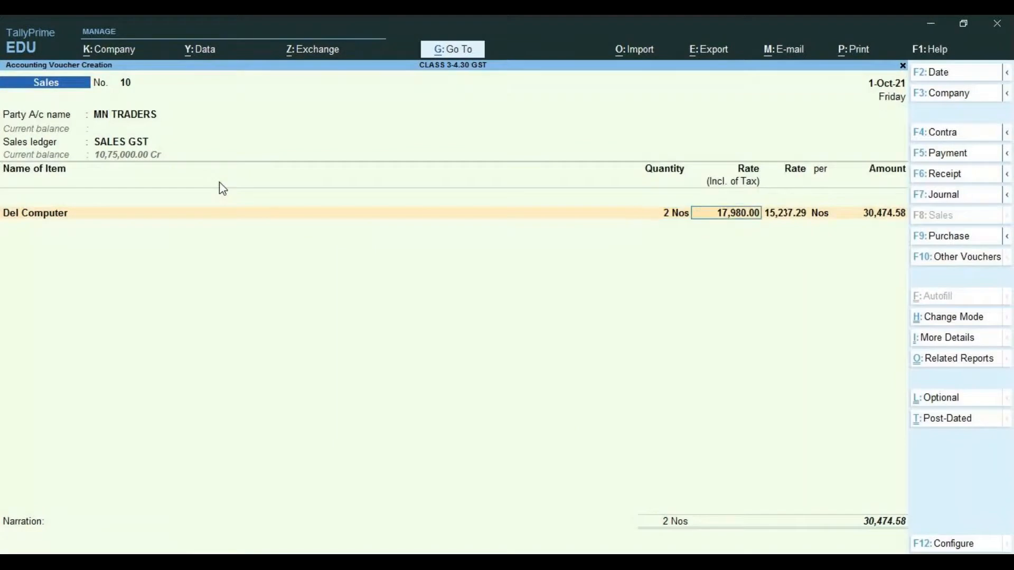
{"action": "type", "text": "20000"}
{"action": "key", "text": "Return"}
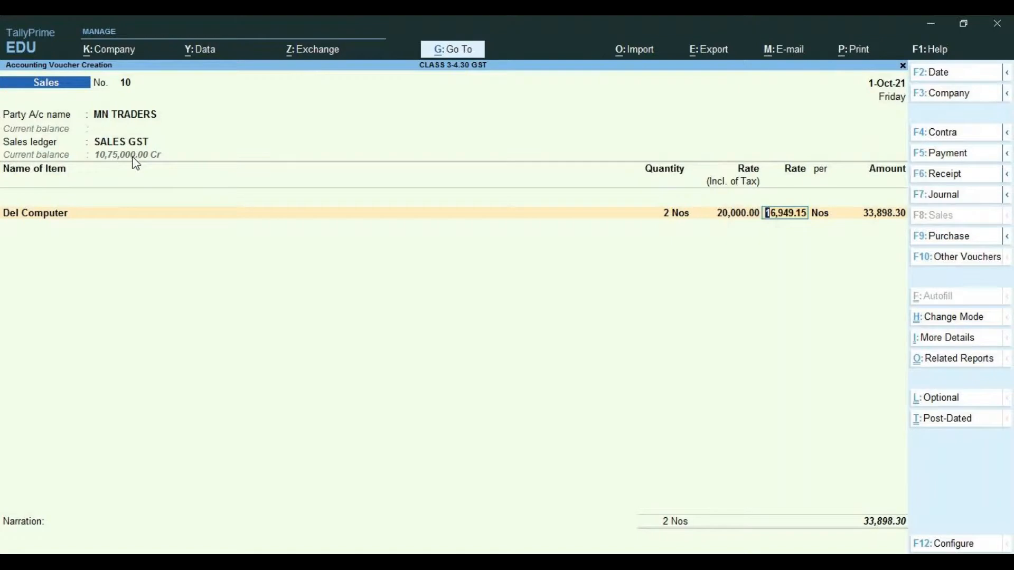
{"action": "key", "text": "Return"}
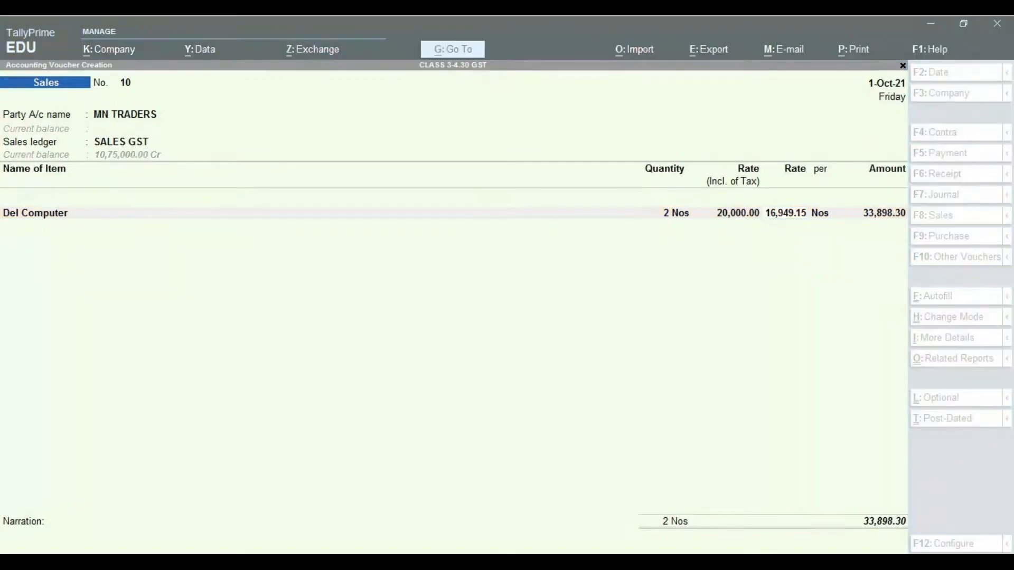
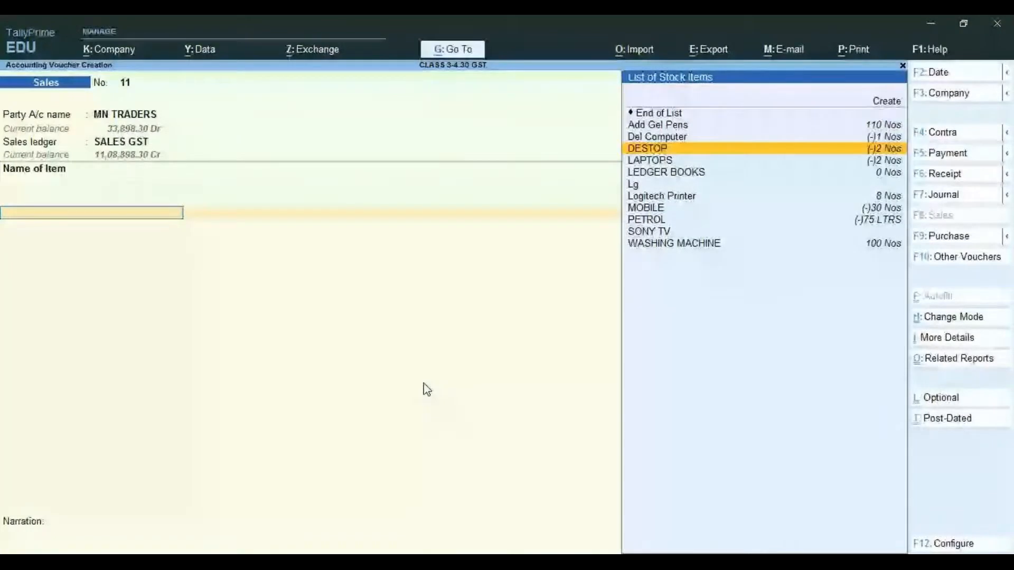
Add LAPTOPS to the new MN TRADERS sales voucher with a blank description and a quantity of 10 Nos.
{"action": "key", "text": "Down"}
{"action": "key", "text": "Return"}
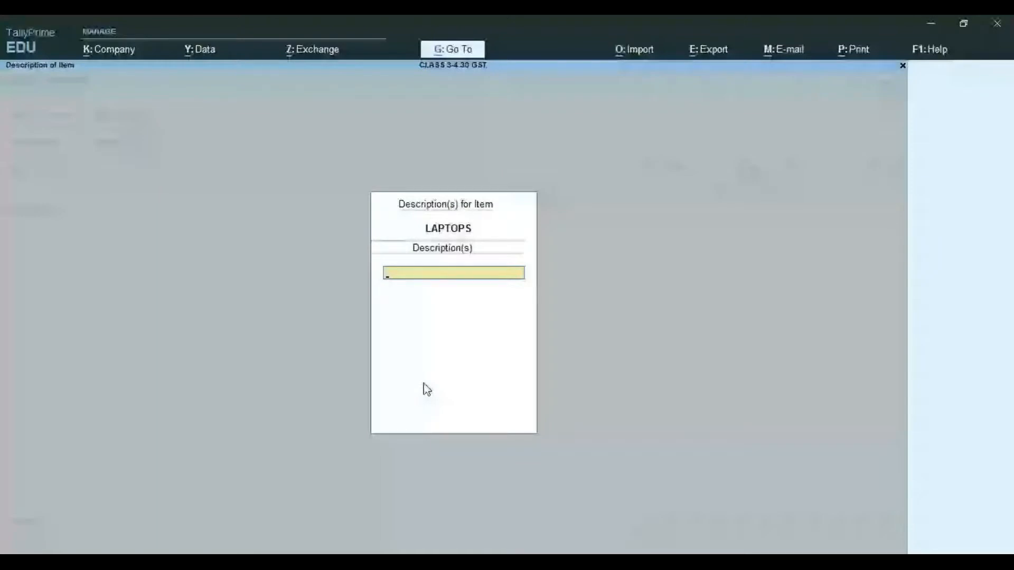
{"action": "key", "text": "Return"}
{"action": "key", "text": "Return"}
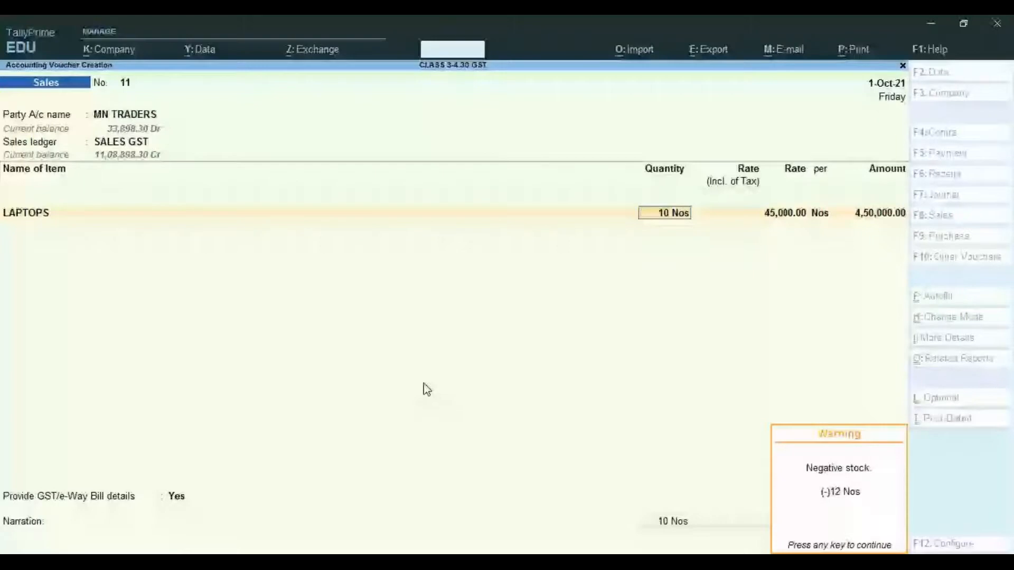
{"action": "key", "text": "Return"}
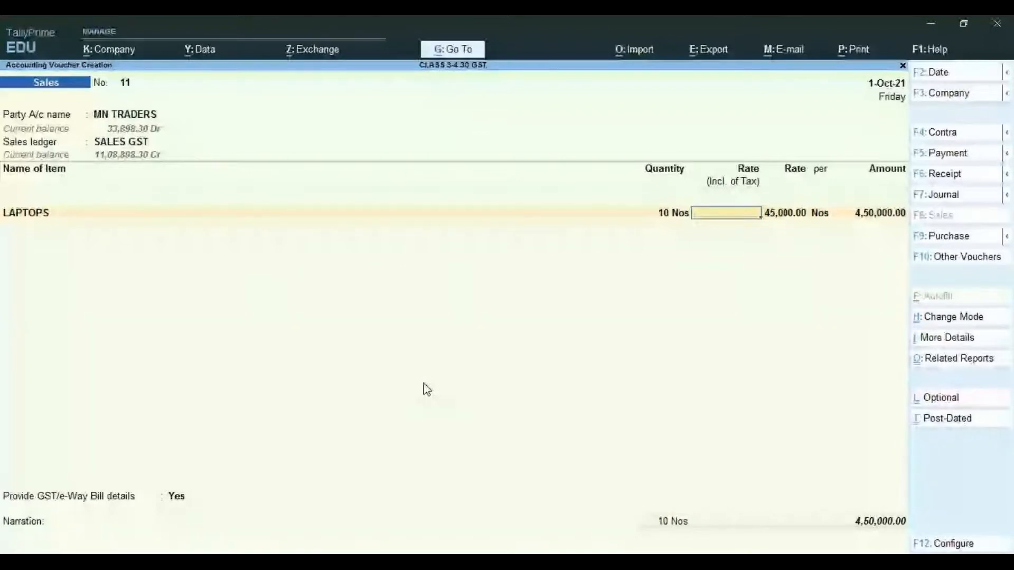
Leave the tax-inclusive rate of the LAPTOPS line blank and save the sales voucher.
{"action": "type", "text": "58"}
{"action": "key", "text": "BackSpace"}
{"action": "key", "text": "BackSpace"}
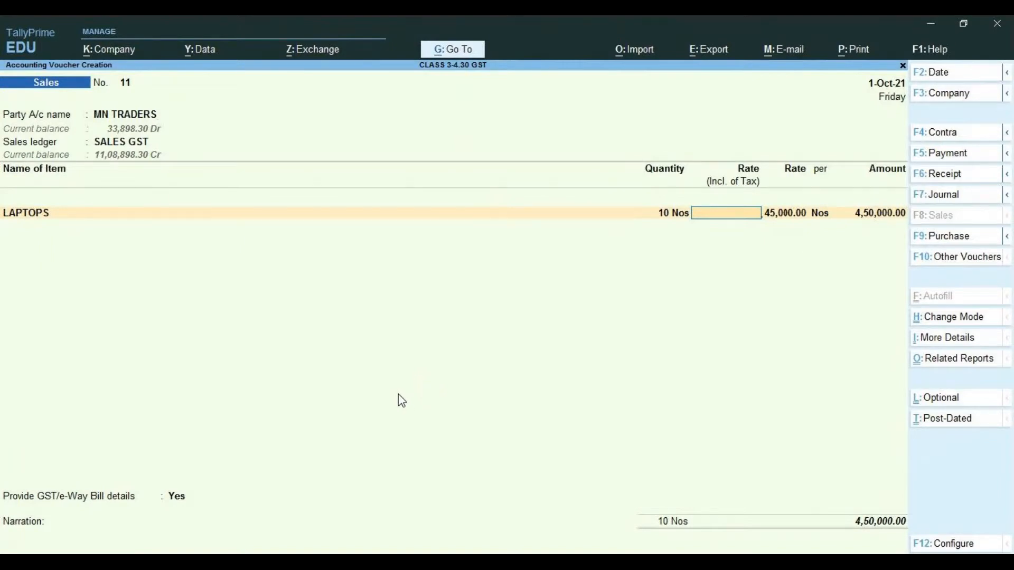
{"action": "key", "text": "ctrl"}
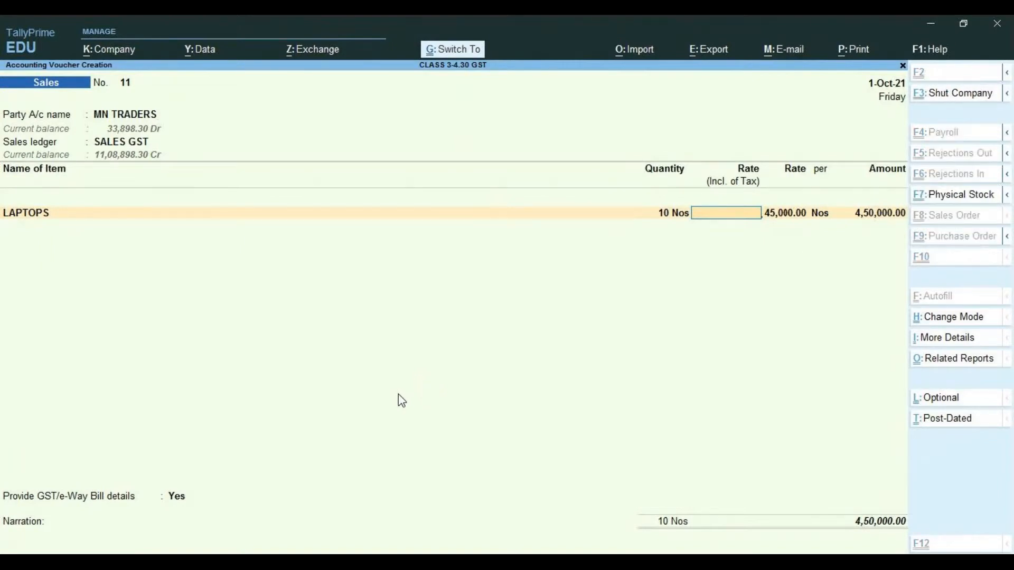
{"action": "key", "text": "ctrl+a"}
{"action": "key", "text": "n"}
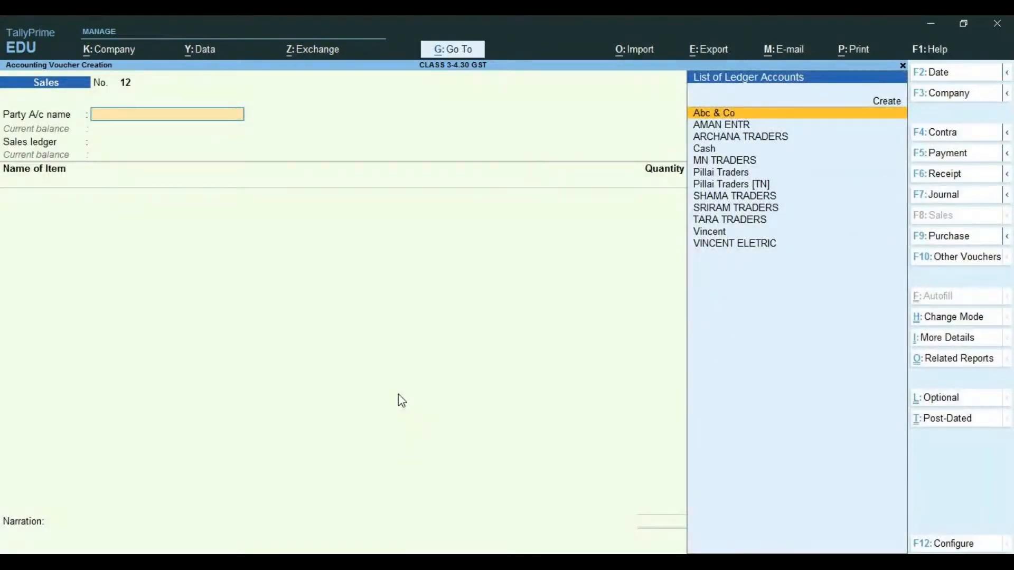
Reopen sales voucher 11 for alteration and go through its dispatch and party details unchanged to the LAPTOPS line.
{"action": "key", "text": "Escape"}
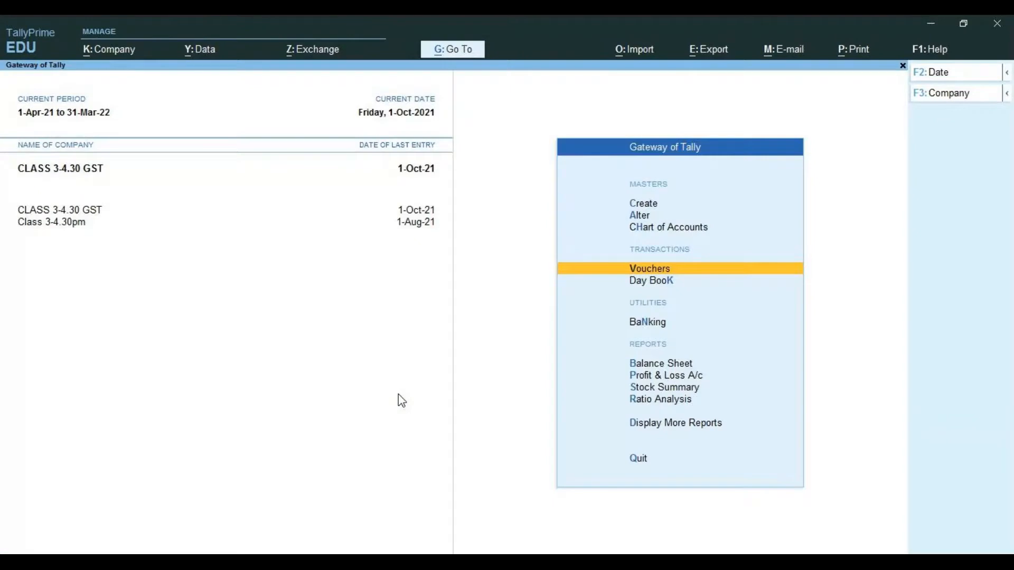
{"action": "key", "text": "Return"}
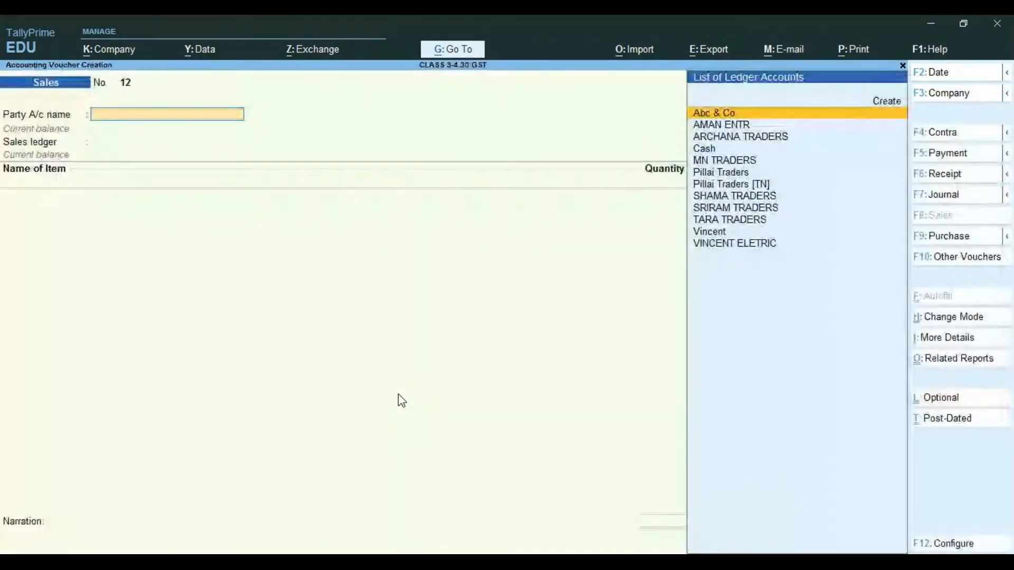
{"action": "key", "text": "Page_Up"}
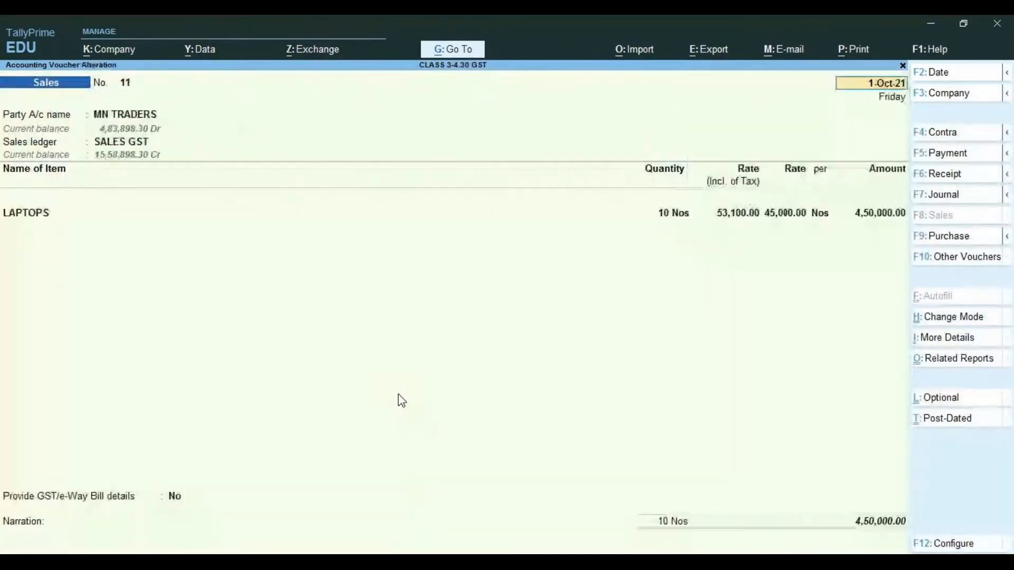
{"action": "key", "text": "Return"}
{"action": "key", "text": "Return"}
{"action": "key", "text": "Return"}
{"action": "key", "text": "Return"}
{"action": "key", "text": "Return"}
{"action": "key", "text": "Return"}
{"action": "key", "text": "Return"}
{"action": "key", "text": "Return"}
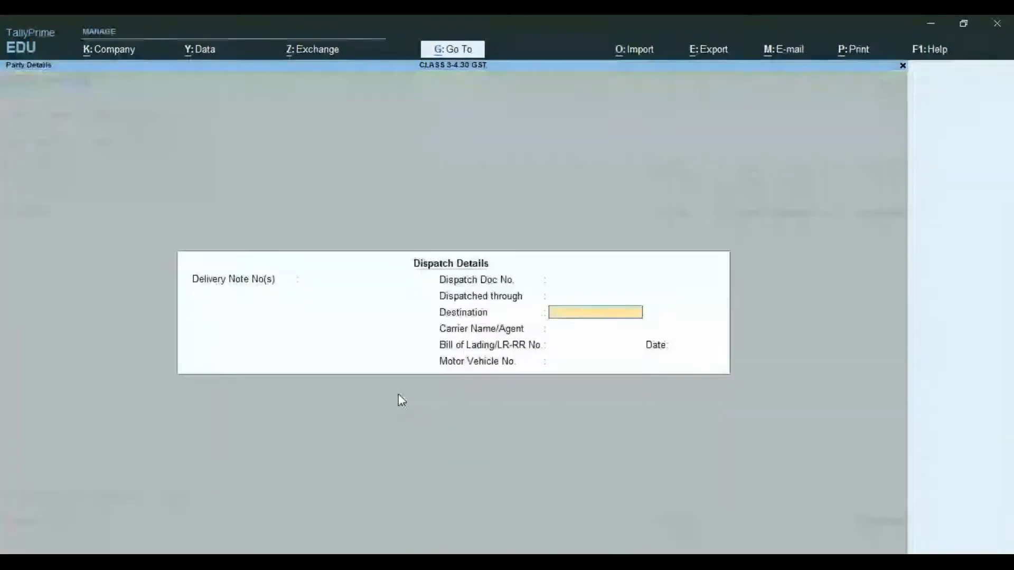
{"action": "key", "text": "Return"}
{"action": "key", "text": "Return"}
{"action": "key", "text": "Return"}
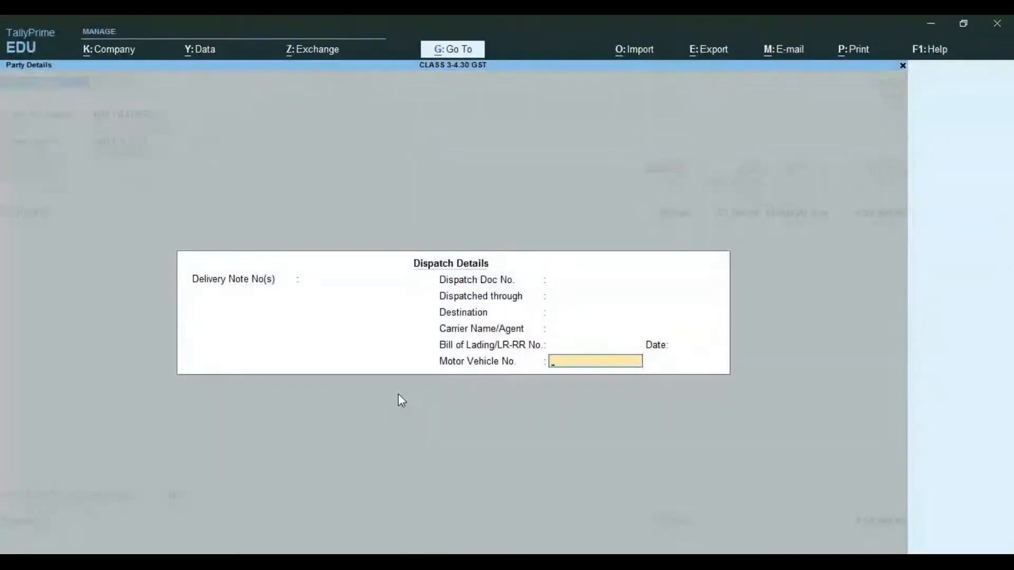
{"action": "key", "text": "Return"}
{"action": "key", "text": "Return"}
{"action": "key", "text": "Return"}
{"action": "key", "text": "Return"}
Set the tax-inclusive rate of the LAPTOPS line to 55,000 and accept the recalculated rate and amount.
{"action": "key", "text": "shift+Tab"}
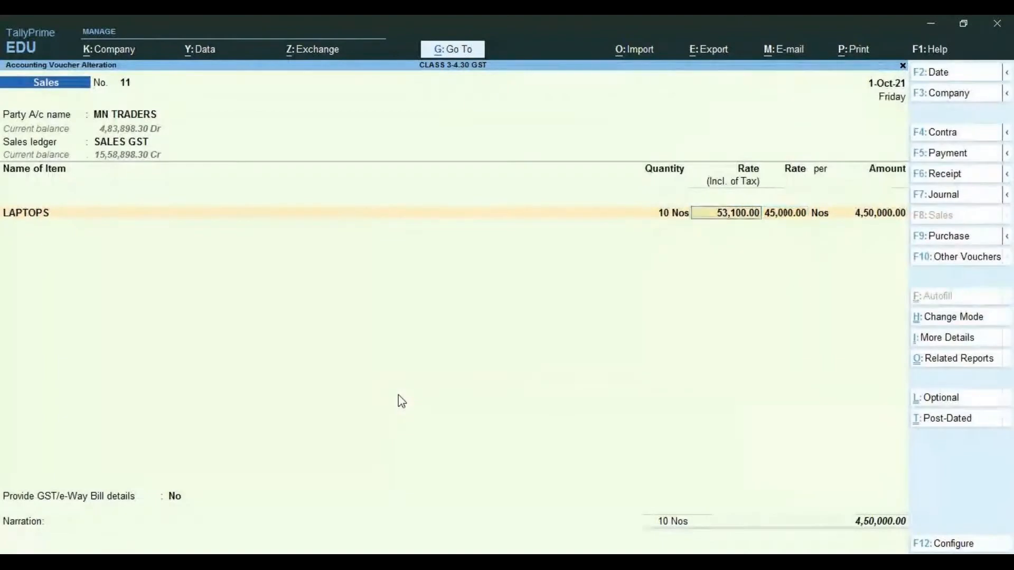
{"action": "key", "text": "BackSpace"}
{"action": "type", "text": "55"}
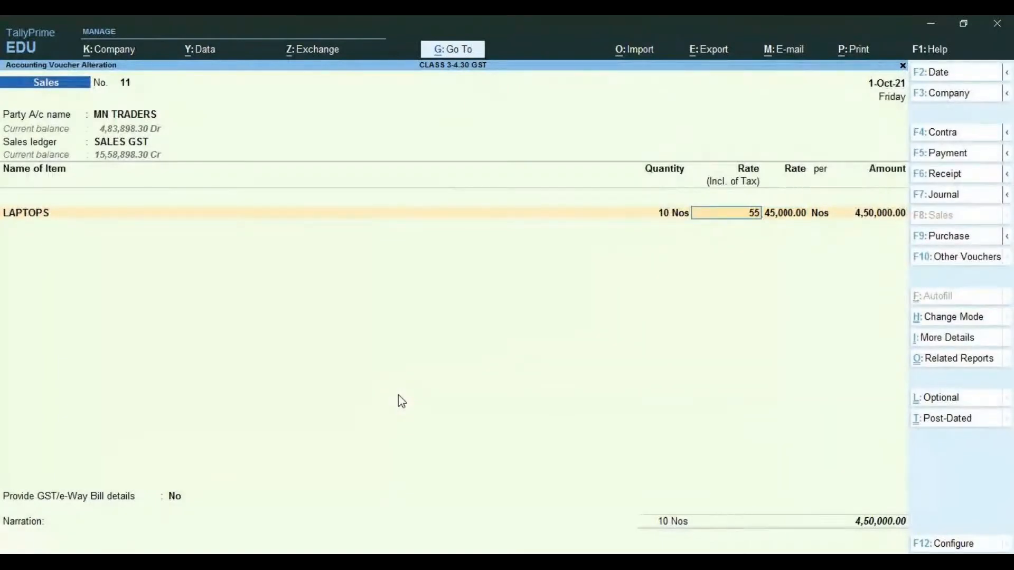
{"action": "type", "text": "000"}
{"action": "key", "text": "Return"}
{"action": "key", "text": "Return"}
{"action": "key", "text": "Return"}
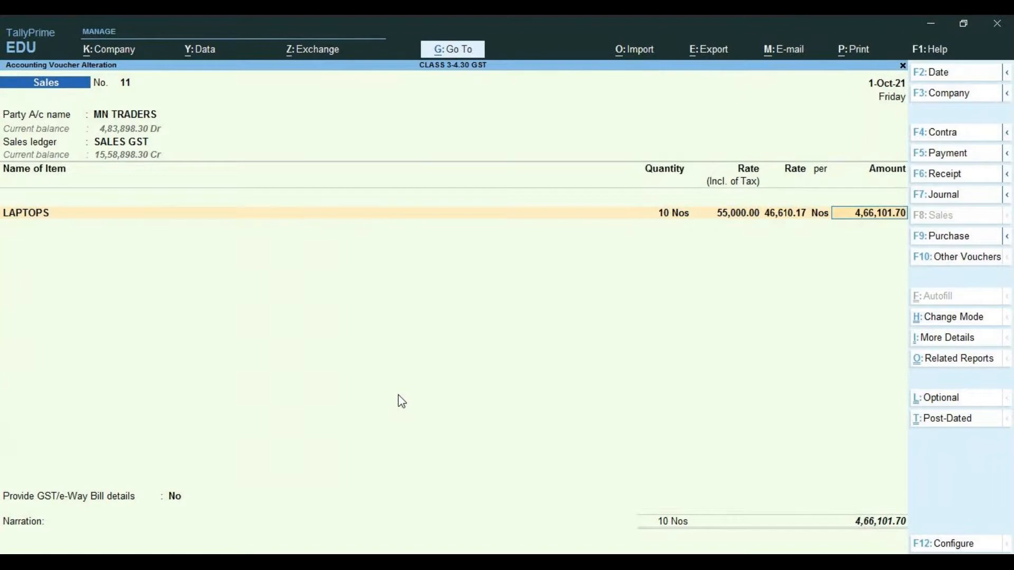
{"action": "key", "text": "Return"}
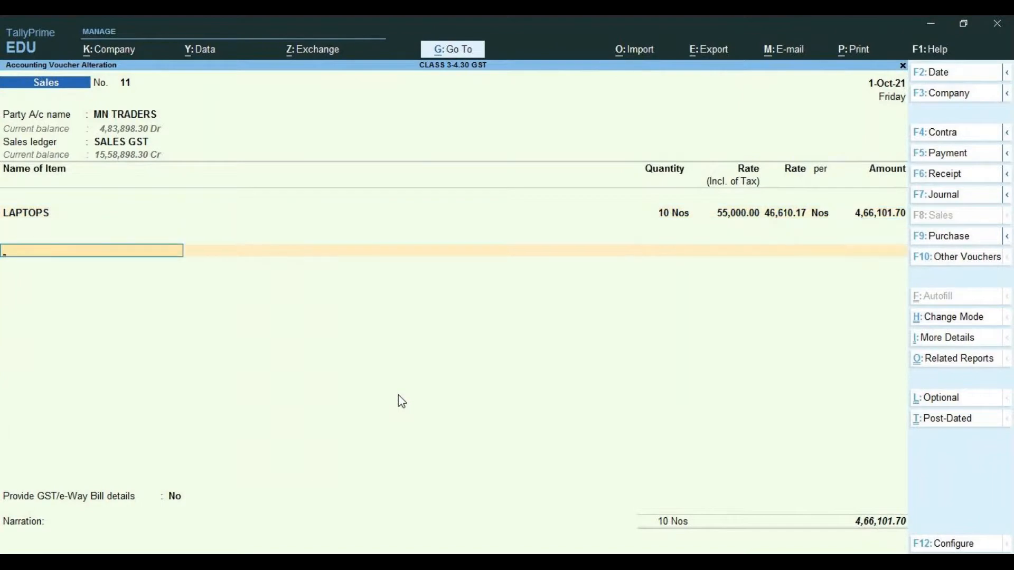
End the item list and allocate the full voucher amount to a New Ref in the MN TRADERS bill-wise details.
{"action": "key", "text": "Return"}
{"action": "key", "text": "Return"}
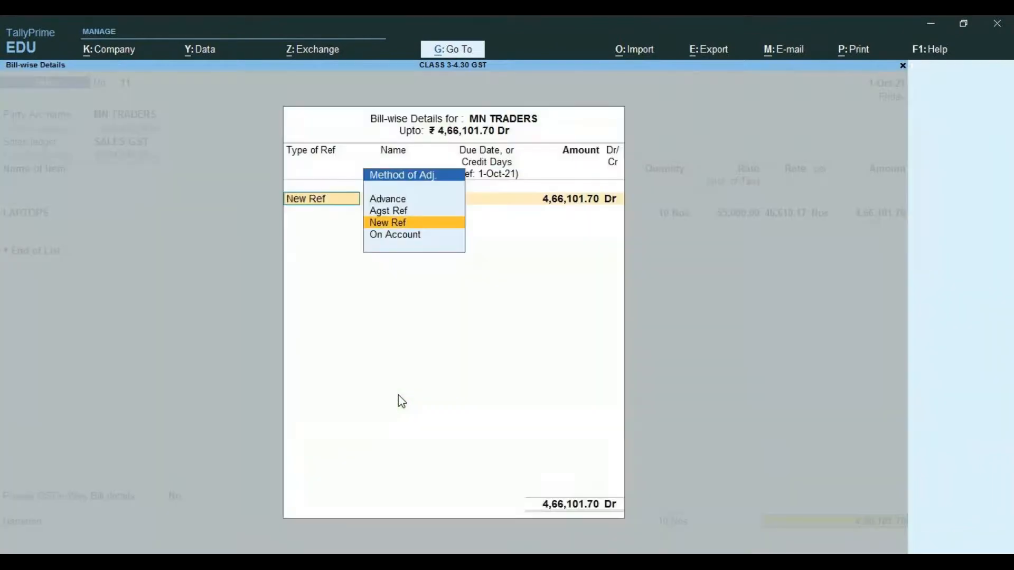
{"action": "key", "text": "Return"}
{"action": "key", "text": "Return"}
{"action": "key", "text": "Return"}
{"action": "key", "text": "Return"}
{"action": "key", "text": "Return"}
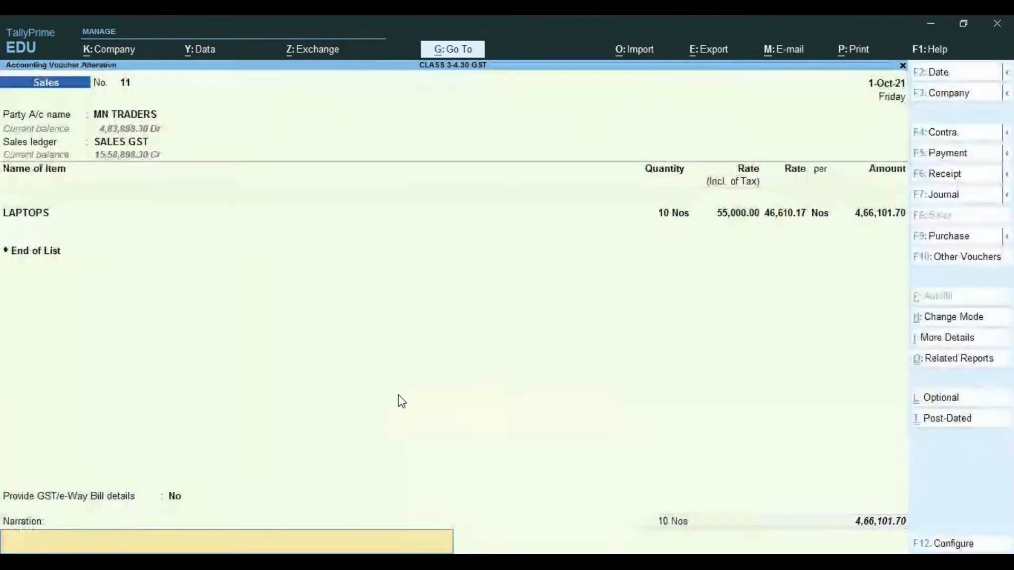
Leave the narration blank, accept the altered voucher, and try to send its details for e-Way Bill generation.
{"action": "key", "text": "Return"}
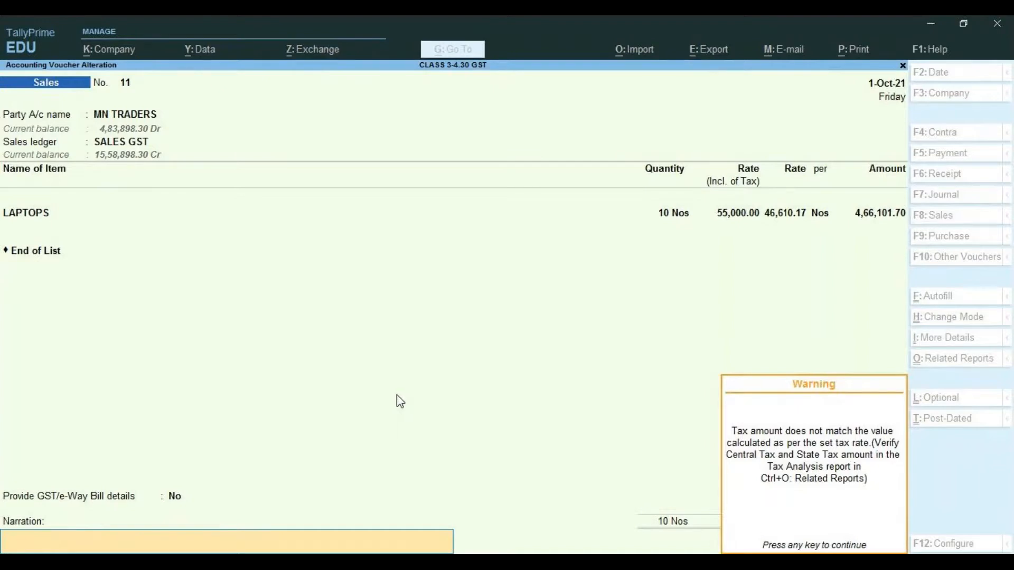
{"action": "key", "text": "Return"}
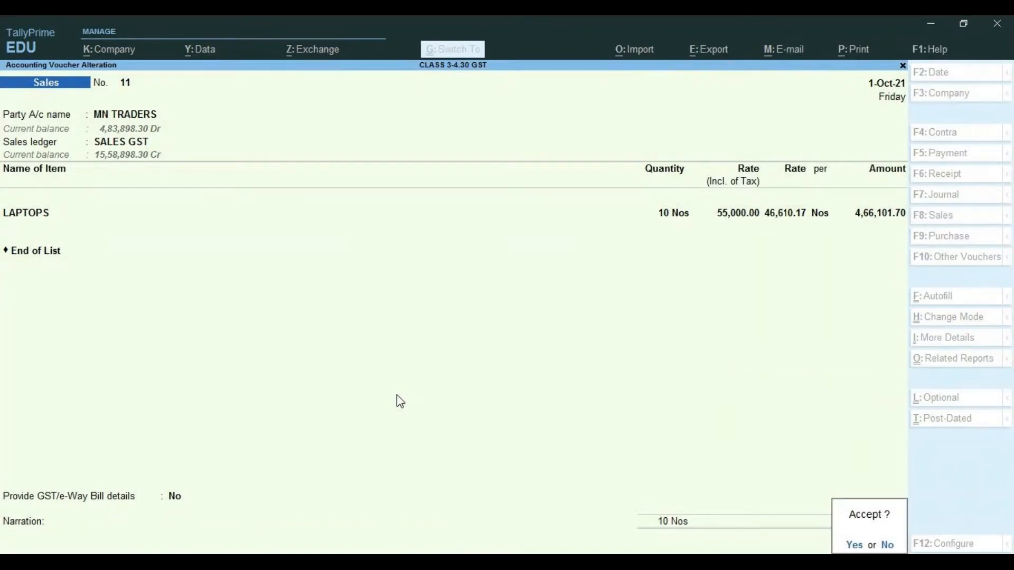
{"action": "key", "text": "Return"}
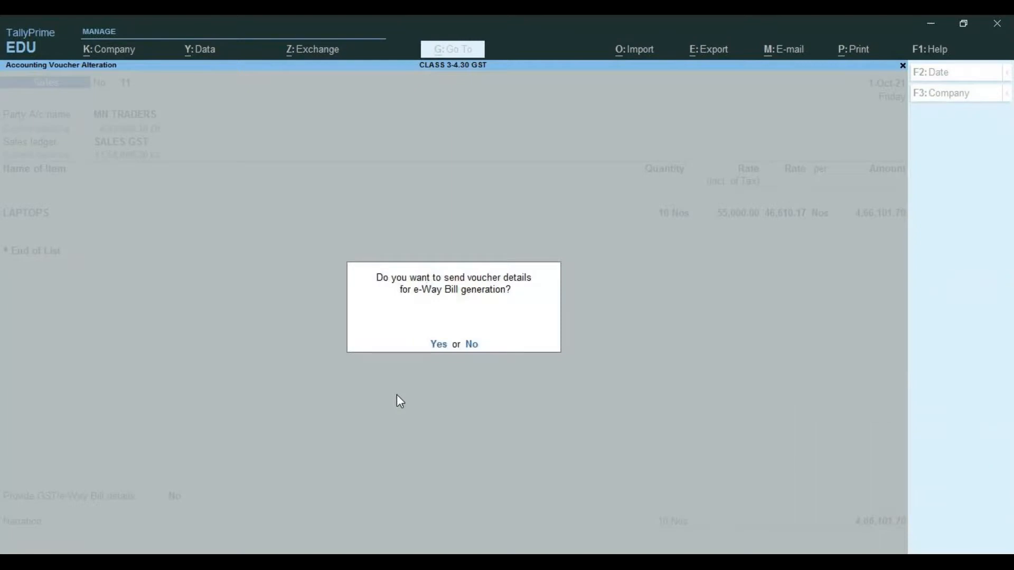
{"action": "key", "text": "Return"}
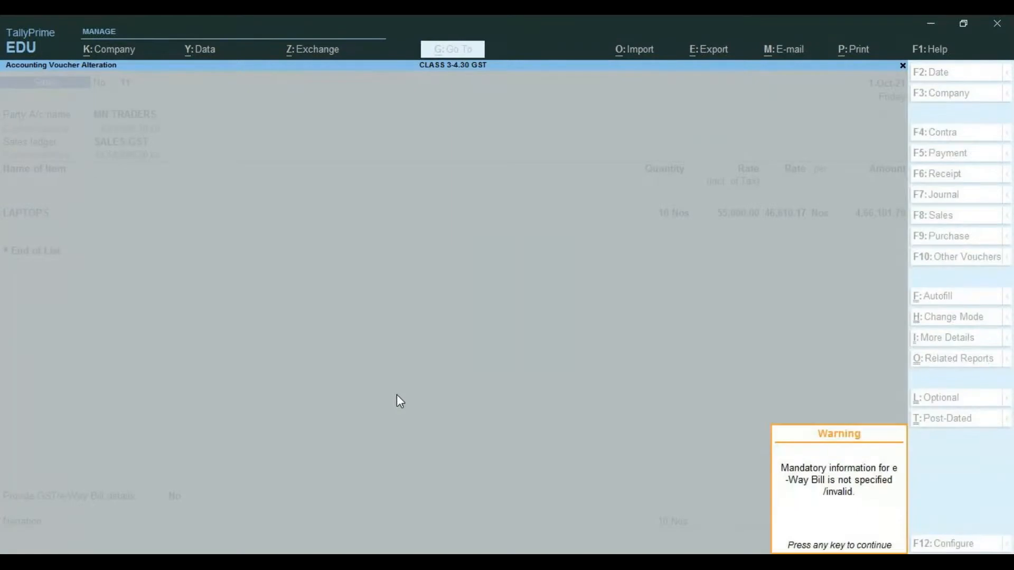
{"action": "key", "text": "Return"}
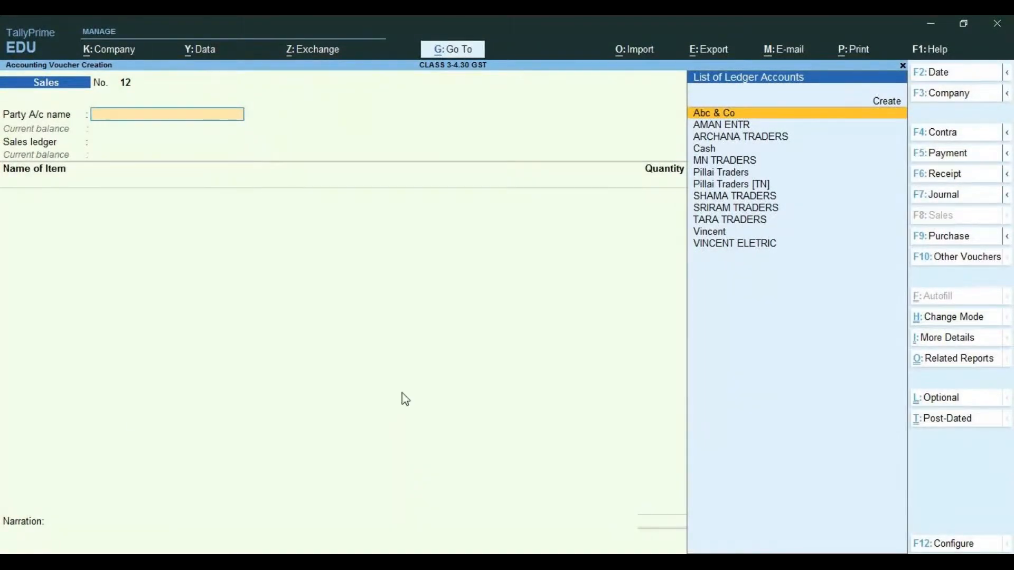
Leave voucher entry and open the GSTR-1 report from the GST reports.
{"action": "key", "text": "Escape"}
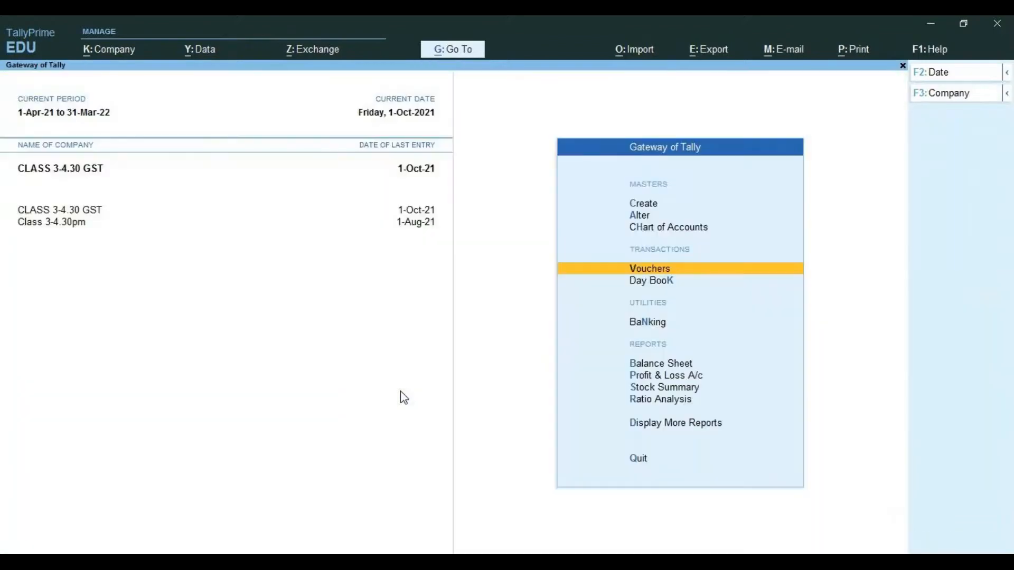
{"action": "key", "text": "Down"}
{"action": "key", "text": "Down"}
{"action": "key", "text": "Down"}
{"action": "key", "text": "Down"}
{"action": "key", "text": "Down"}
{"action": "key", "text": "Down"}
{"action": "key", "text": "Down"}
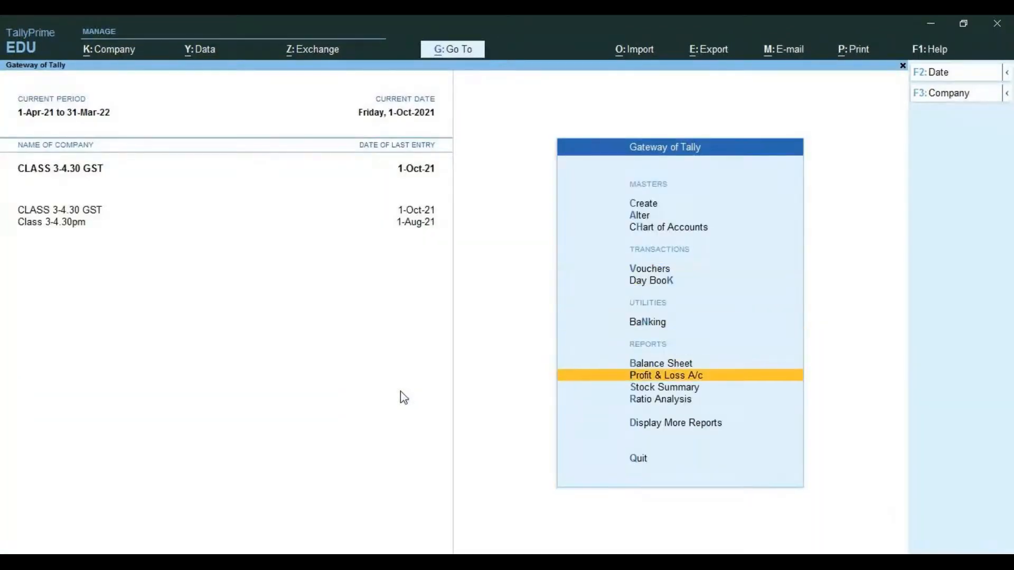
{"action": "key", "text": "Return"}
{"action": "key", "text": "Down"}
{"action": "key", "text": "Down"}
{"action": "key", "text": "Down"}
{"action": "key", "text": "Down"}
{"action": "key", "text": "Down"}
{"action": "key", "text": "Down"}
{"action": "key", "text": "Down"}
{"action": "key", "text": "Down"}
{"action": "key", "text": "Down"}
{"action": "key", "text": "Up"}
{"action": "key", "text": "Return"}
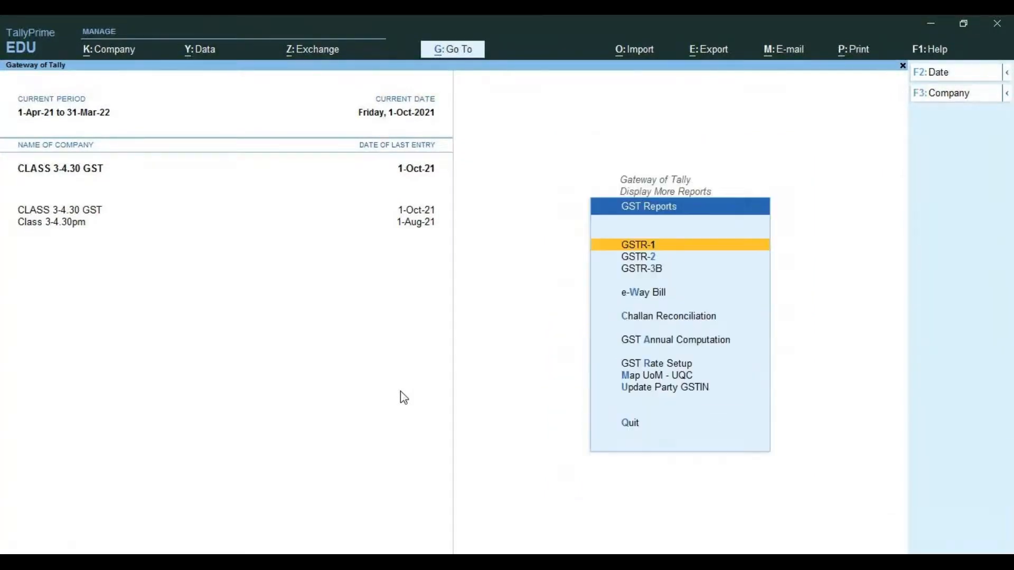
{"action": "key", "text": "Return"}
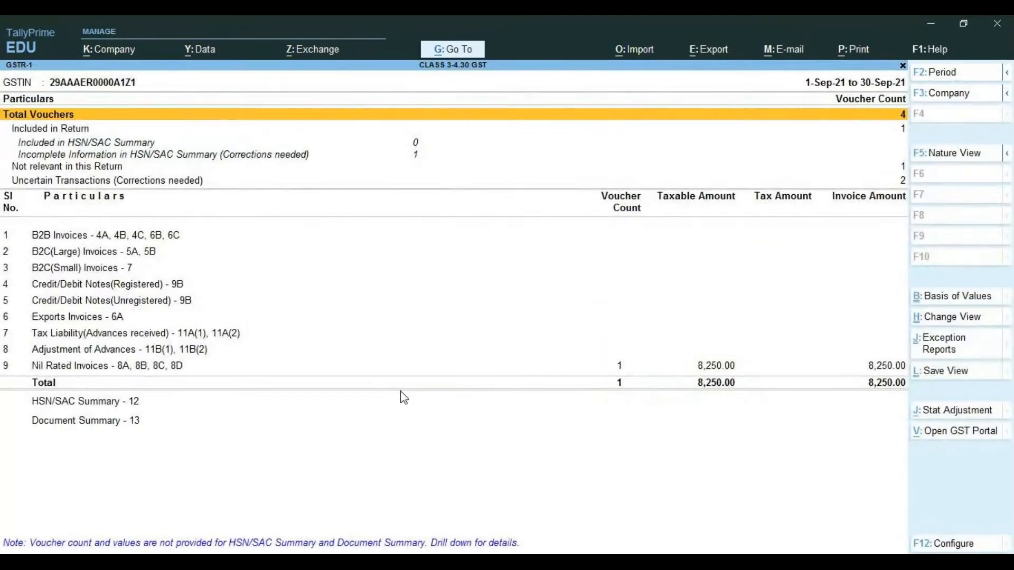
Examine the September vouchers listed under Uncertain Transactions (Corrections needed) with incomplete or mismatched information, and return to the GSTR-1 summary.
{"action": "key", "text": "Down"}
{"action": "key", "text": "Down"}
{"action": "key", "text": "Down"}
{"action": "key", "text": "Down"}
{"action": "key", "text": "Down"}
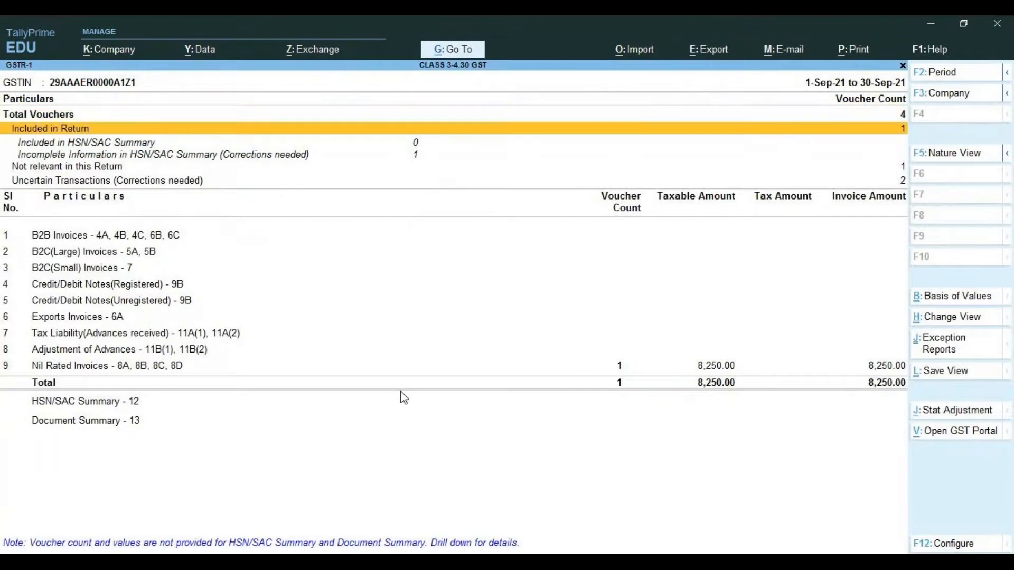
{"action": "key", "text": "Return"}
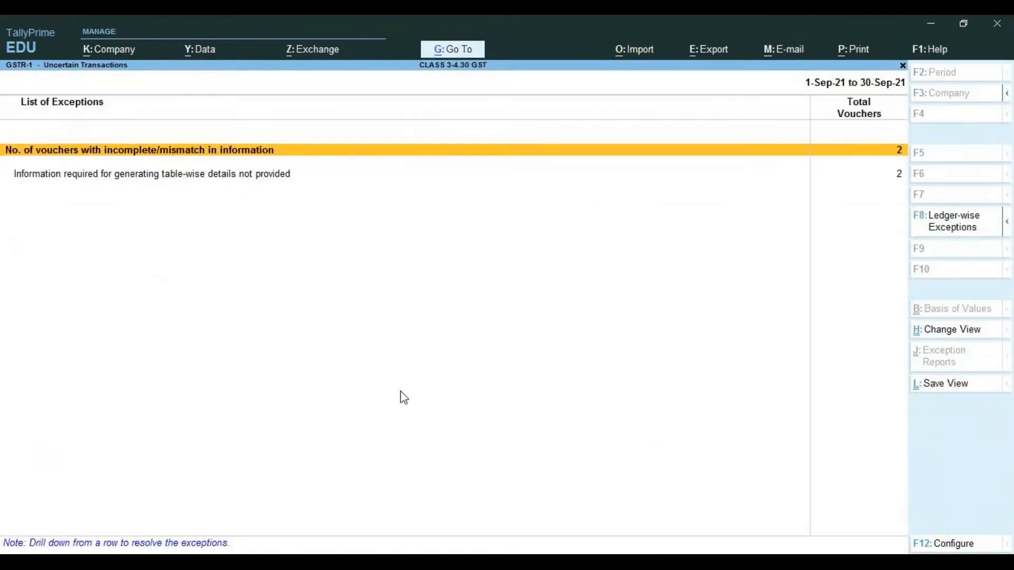
{"action": "key", "text": "Return"}
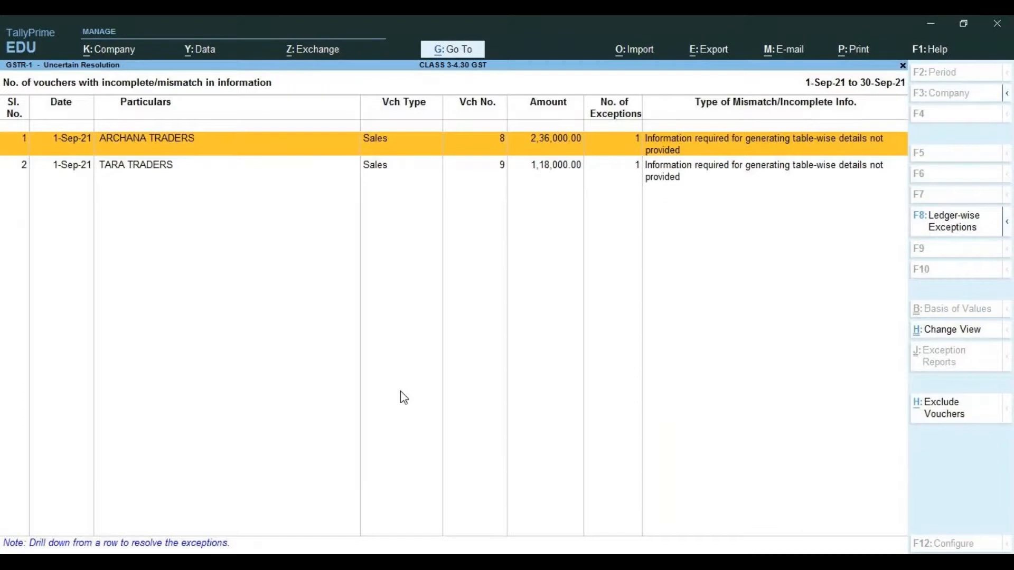
{"action": "key", "text": "Escape"}
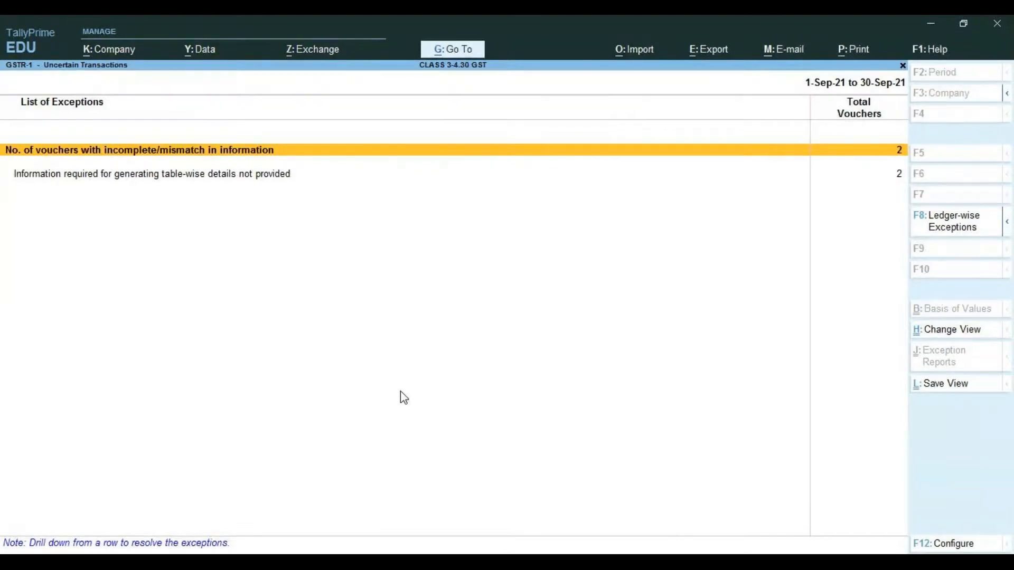
{"action": "key", "text": "Escape"}
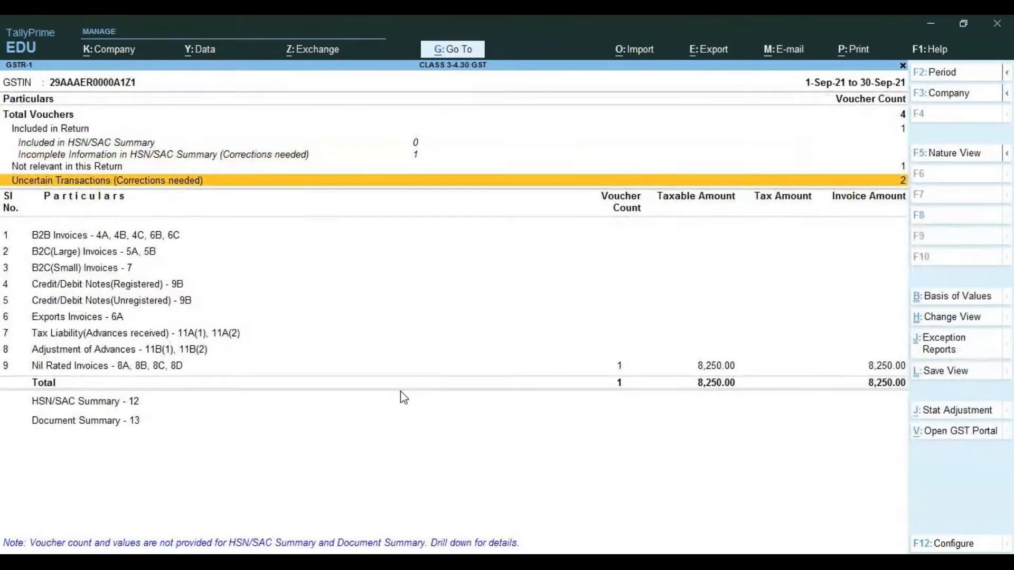
Set the GSTR-1 period to 1-Apr-21 to 1-Oct-21 and view the voucher statistics behind Total Vouchers.
{"action": "key", "text": "F2"}
{"action": "key", "text": "BackSpace"}
{"action": "key", "text": "Return"}
{"action": "key", "text": "BackSpace"}
{"action": "key", "text": "Return"}
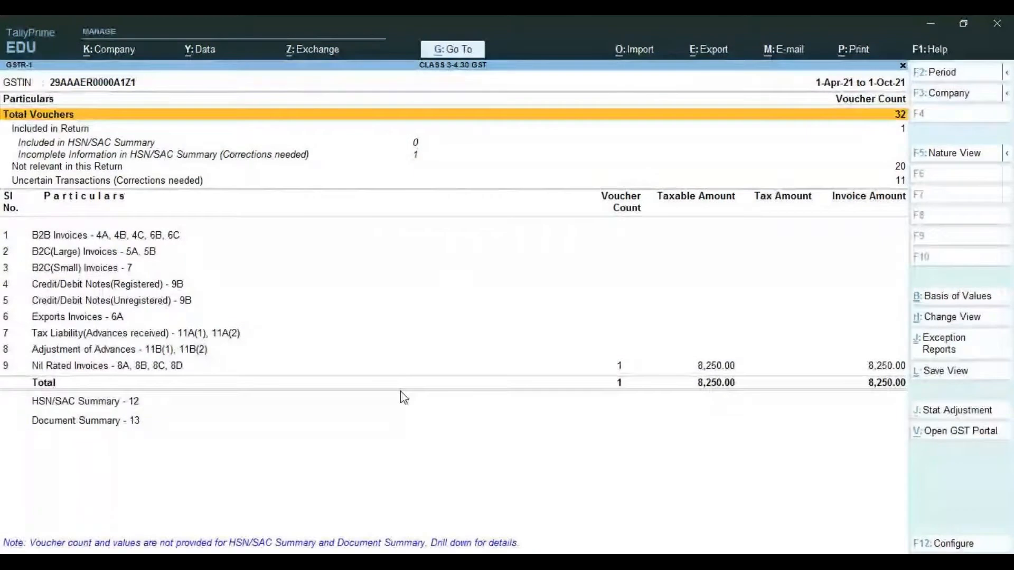
{"action": "key", "text": "Return"}
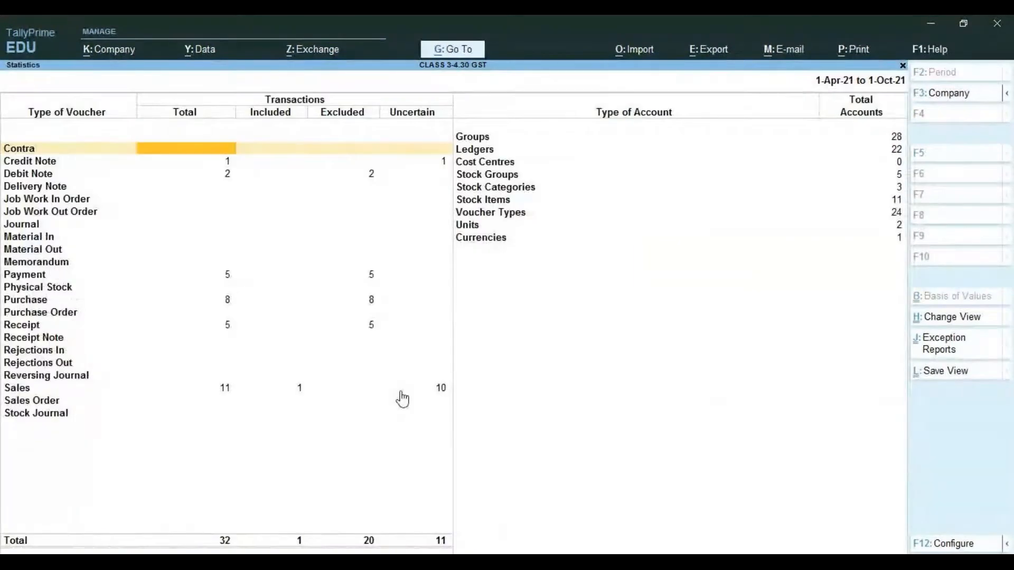
{"action": "key", "text": "Escape"}
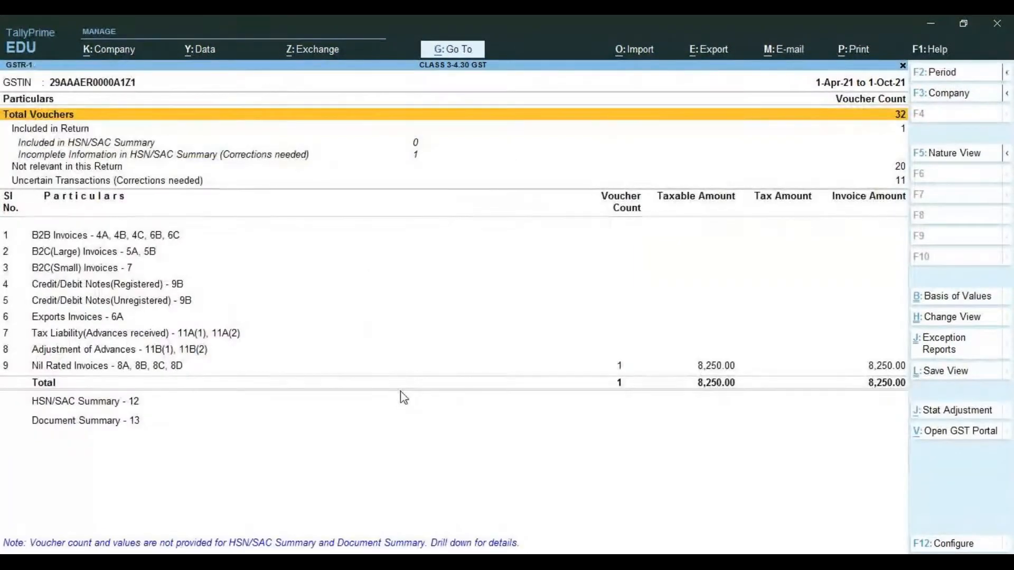
Examine the uncertain transactions listed under Mismatch due to tax amount modified in voucher.
{"action": "key", "text": "Down"}
{"action": "key", "text": "Down"}
{"action": "key", "text": "Down"}
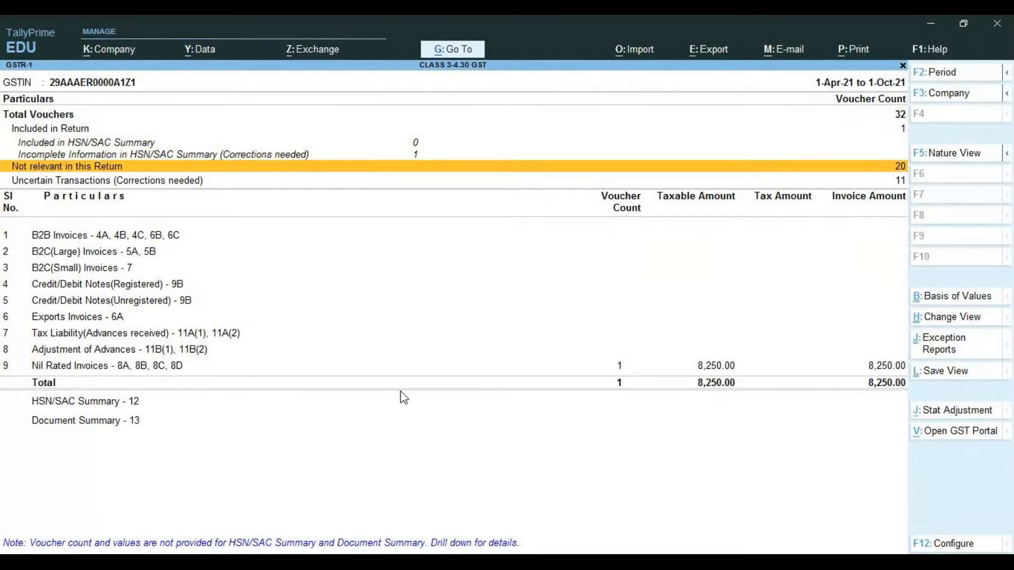
{"action": "key", "text": "Down"}
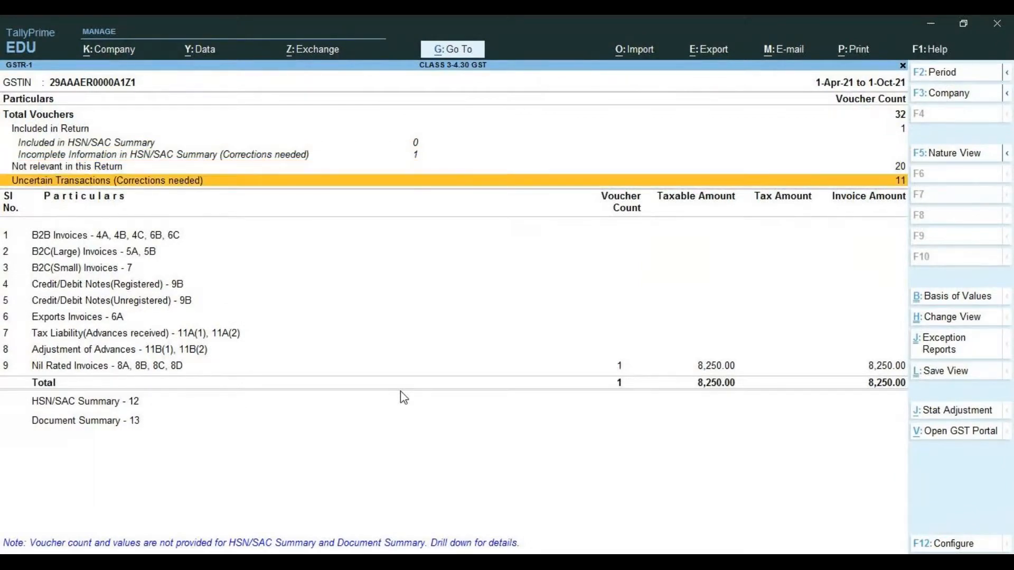
{"action": "key", "text": "Return"}
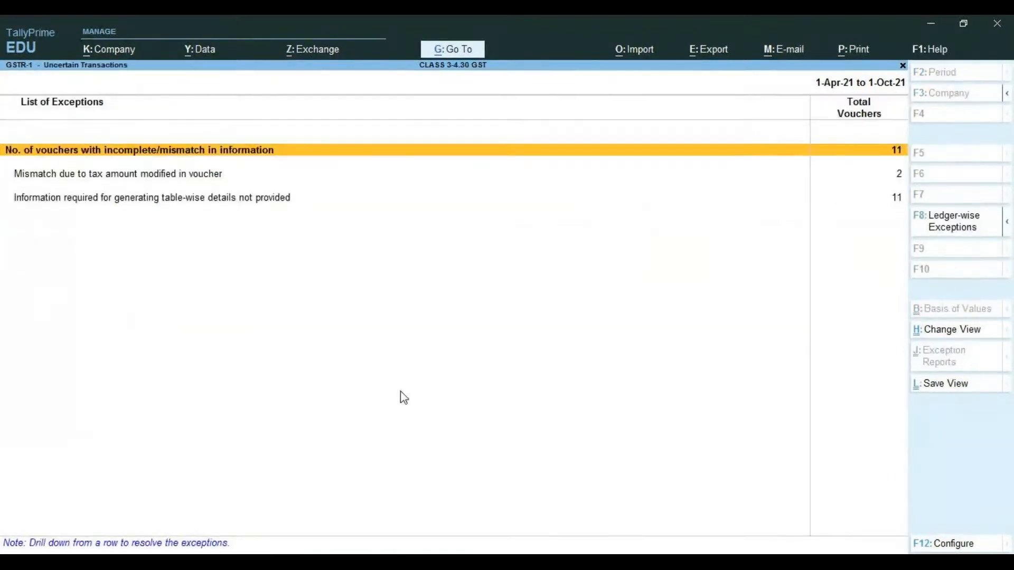
{"action": "key", "text": "Down"}
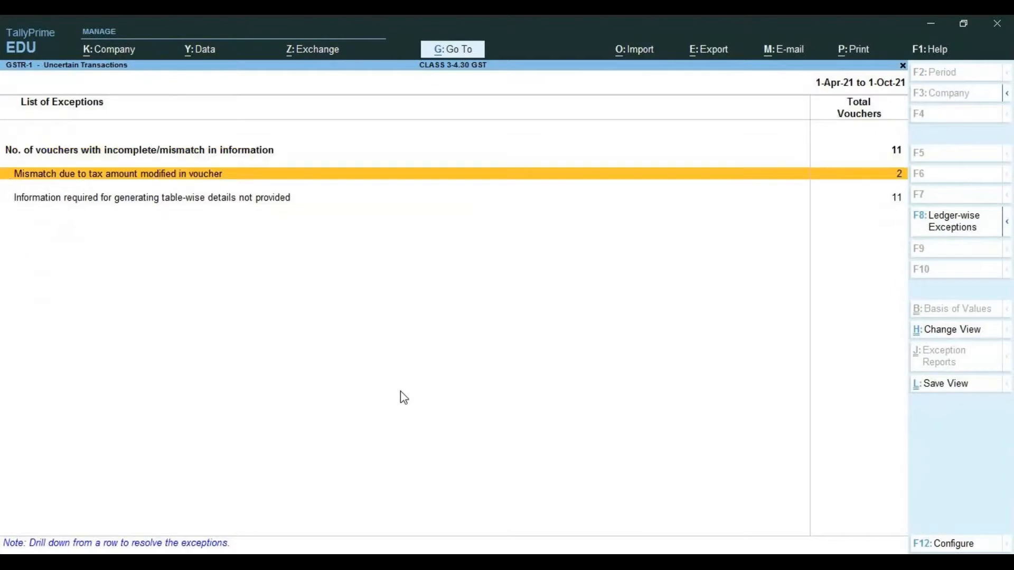
{"action": "key", "text": "Return"}
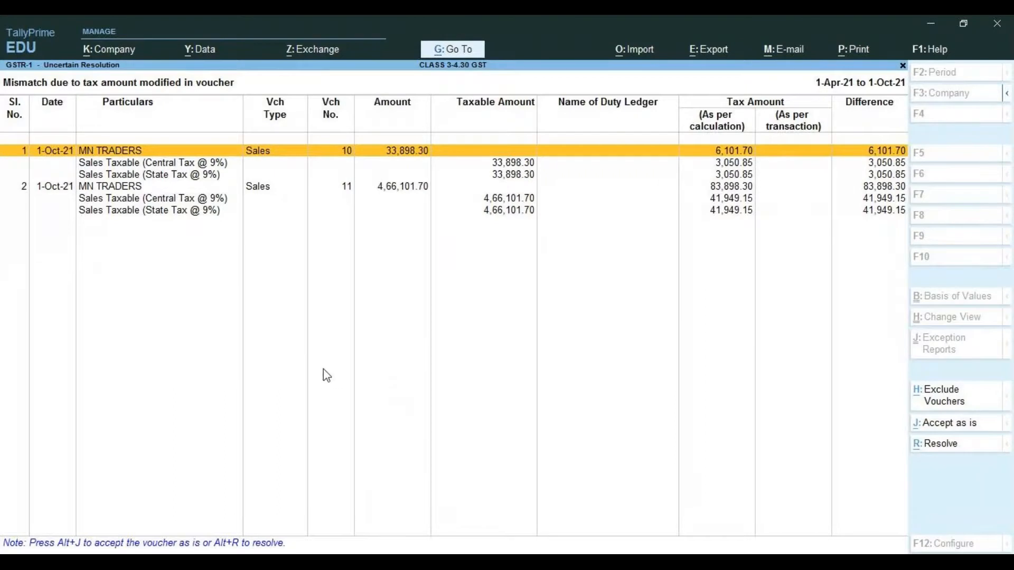
Leave the GSTR-1 report and return to the Gateway of Tally without quitting.
{"action": "key", "text": "Escape"}
{"action": "key", "text": "Escape"}
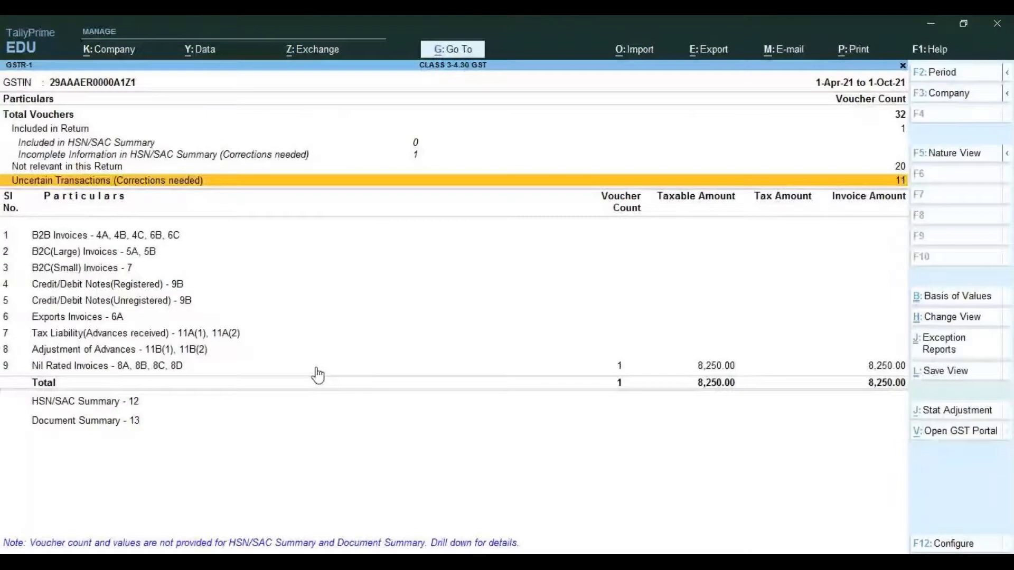
{"action": "key", "text": "Escape"}
{"action": "key", "text": "Escape"}
{"action": "key", "text": "n"}
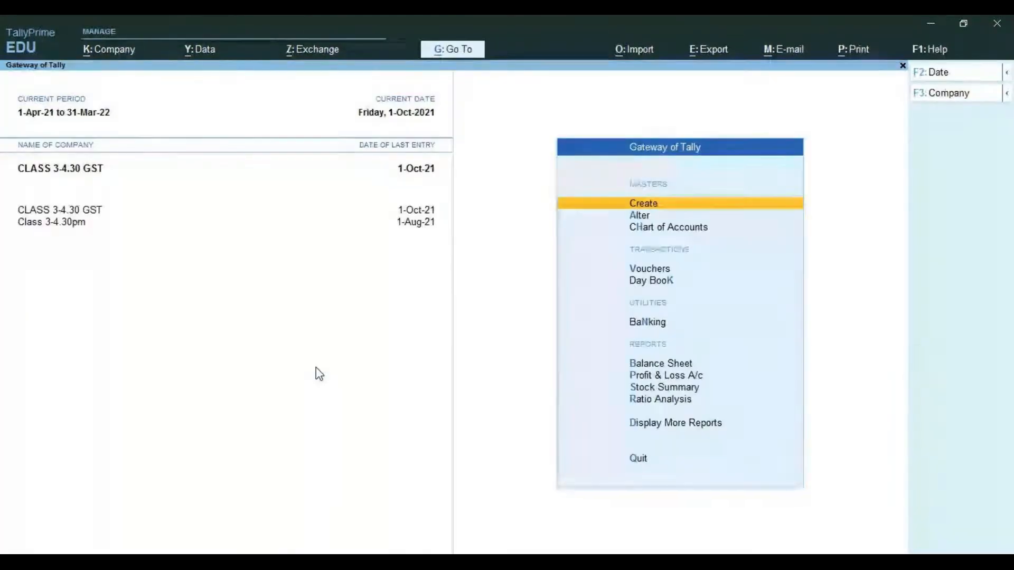
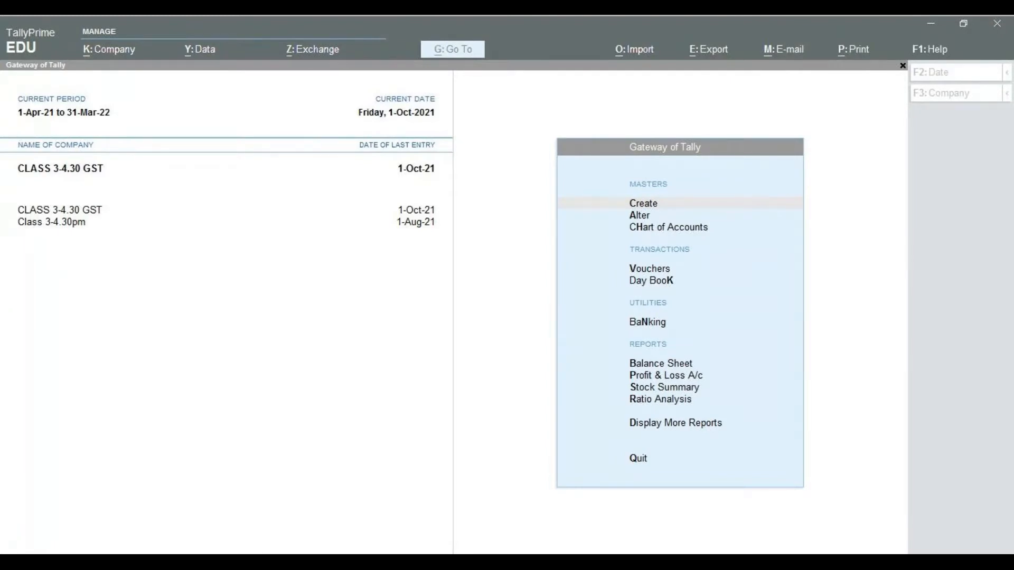
Open a new Sales voucher from the Gateway of Tally.
{"action": "key", "text": "alt+Tab"}
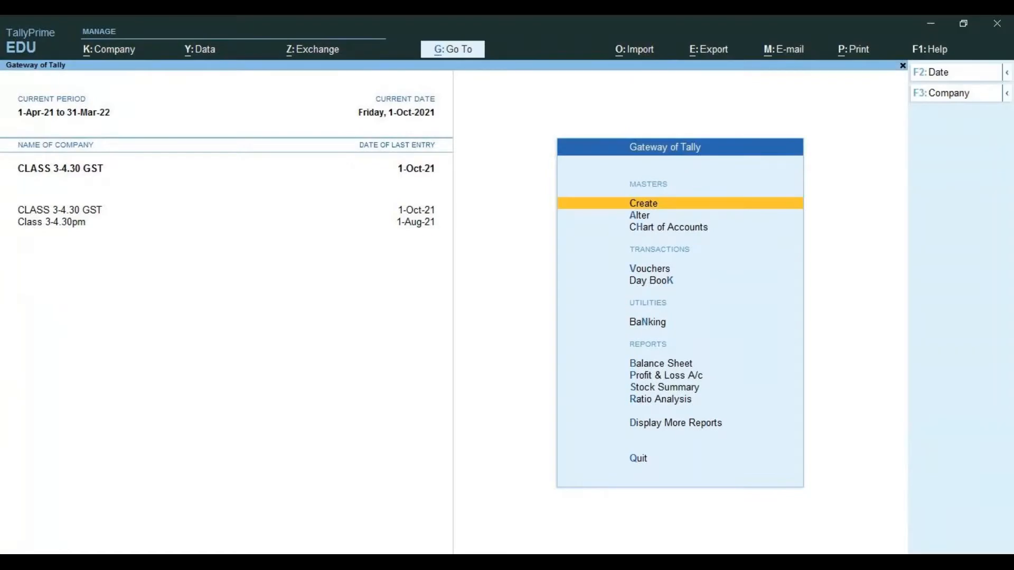
{"action": "key", "text": "Down"}
{"action": "key", "text": "Down"}
{"action": "key", "text": "Down"}
{"action": "key", "text": "Down"}
{"action": "key", "text": "Up"}
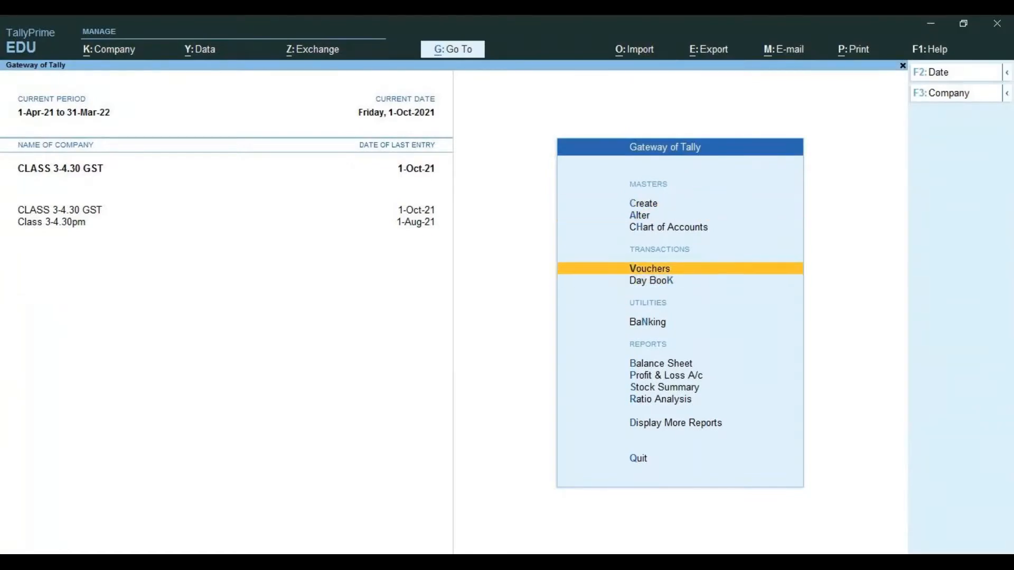
{"action": "key", "text": "Return"}
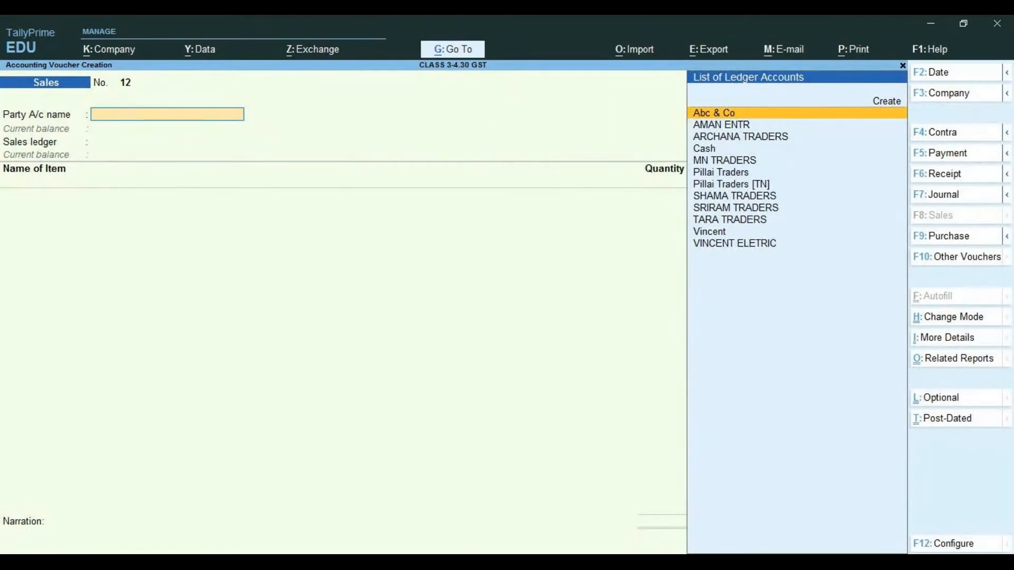
{"action": "key", "text": "alt+Tab"}
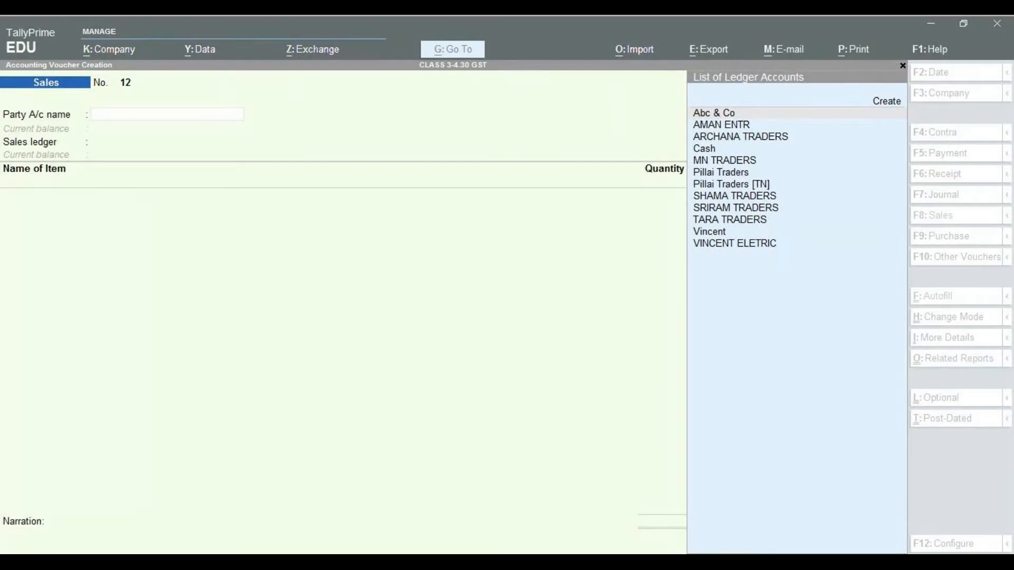
{"action": "key", "text": "alt+Tab"}
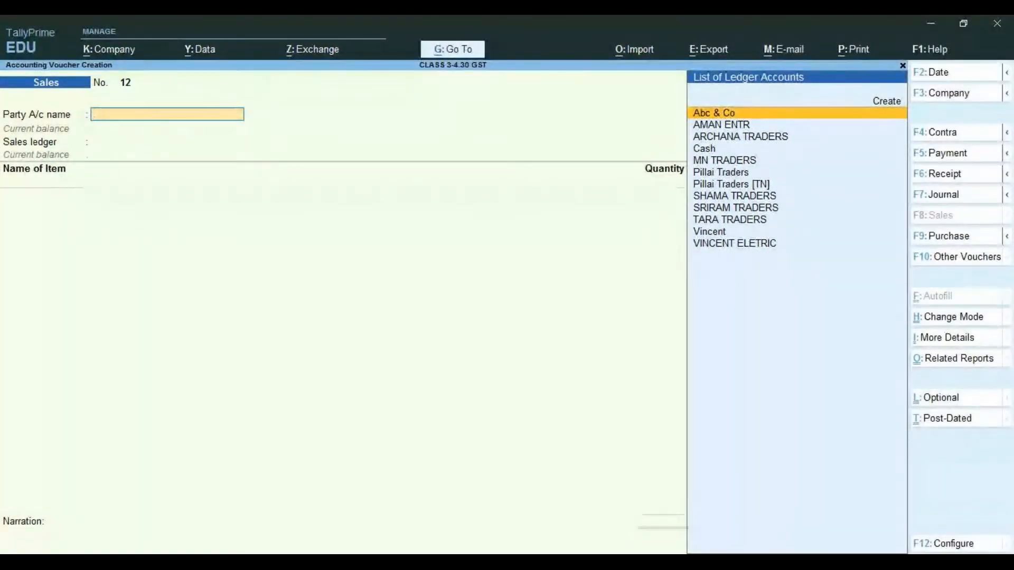
Start a new party ledger named ZEINITH PVT LTD without an alias, under the Sundry Debtors group.
{"action": "key", "text": "alt+c"}
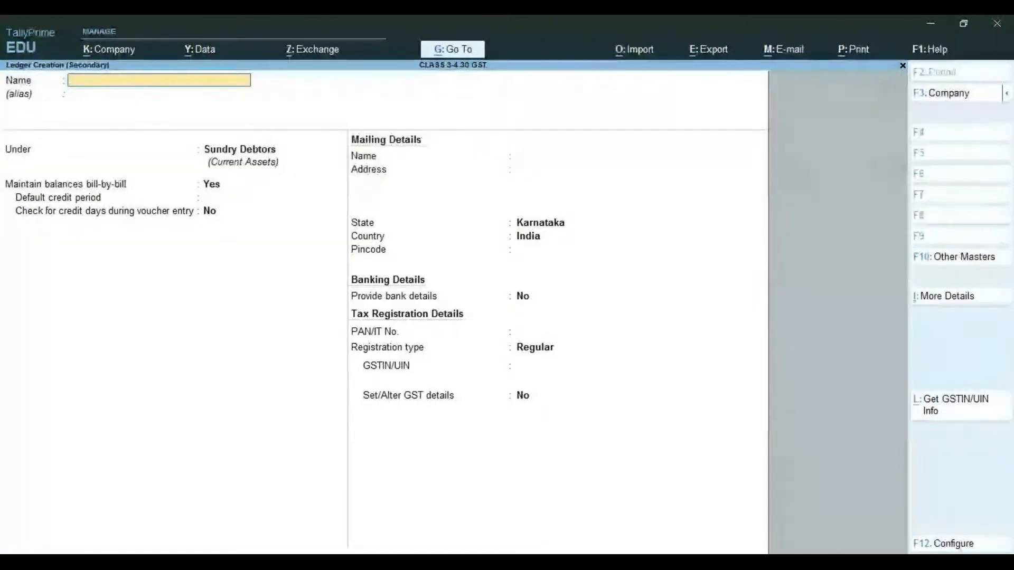
{"action": "type", "text": "Z"}
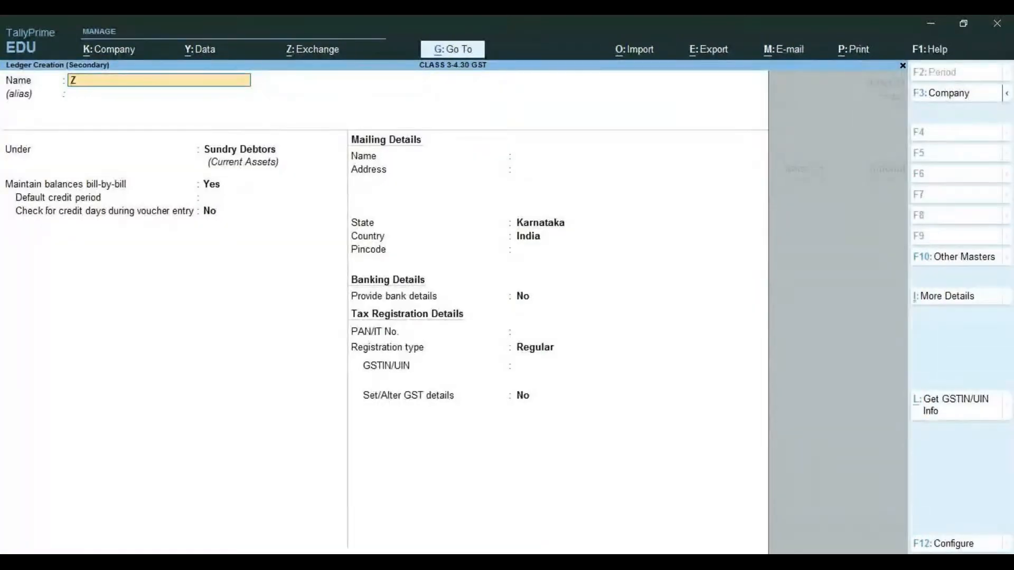
{"action": "type", "text": "EINI"}
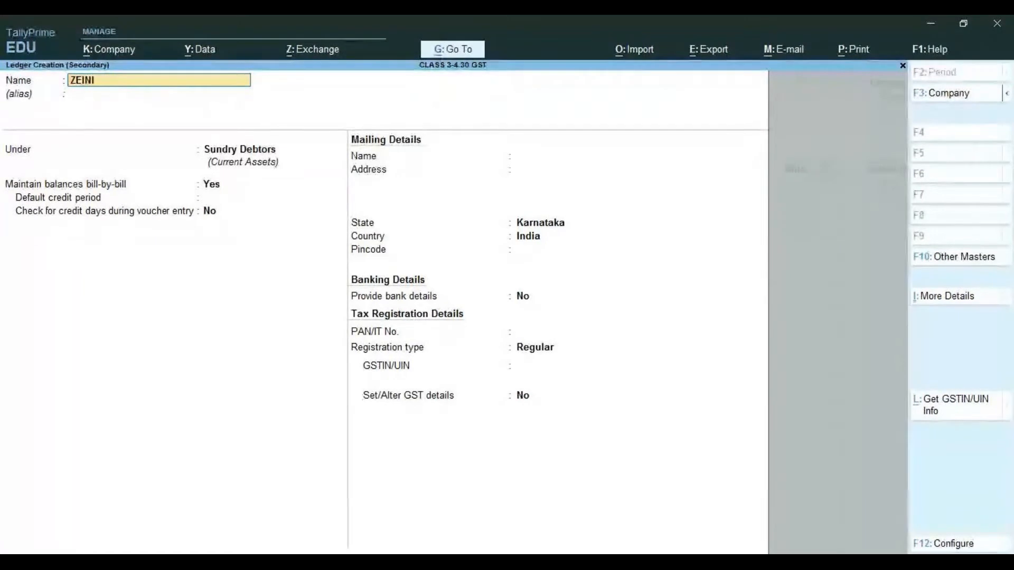
{"action": "type", "text": "TH PV"}
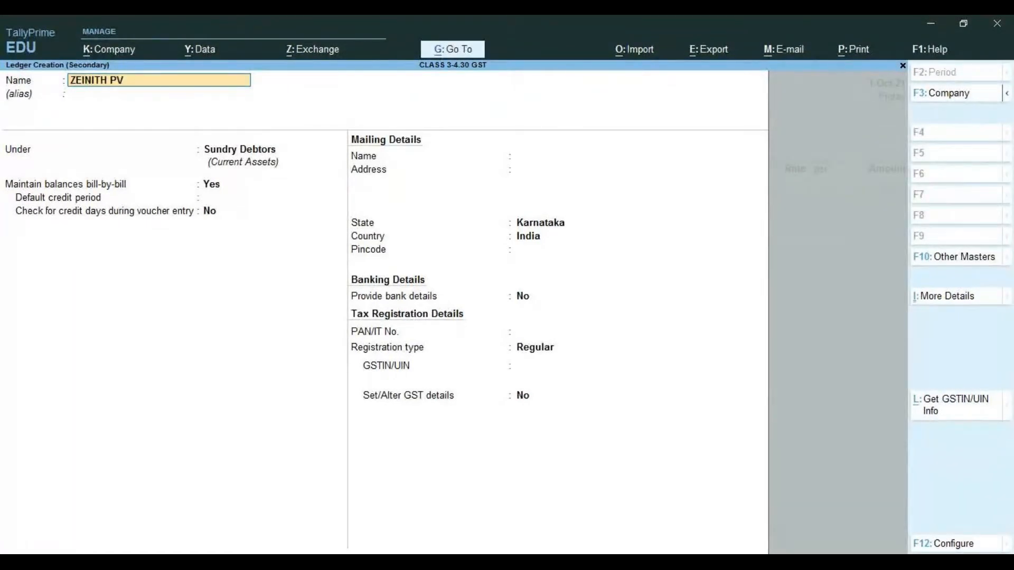
{"action": "type", "text": "T LTD"}
{"action": "key", "text": "Return"}
{"action": "key", "text": "Return"}
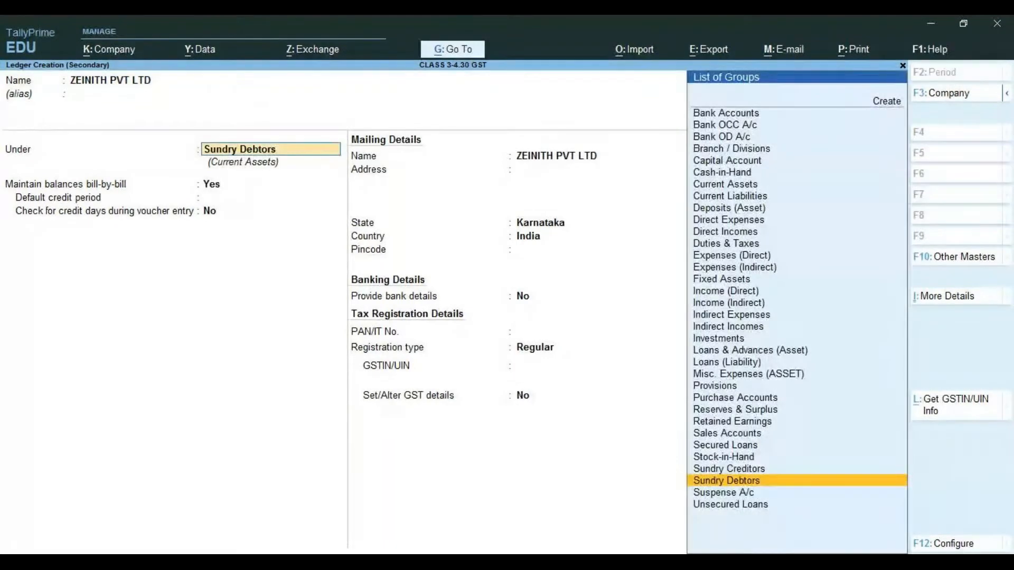
{"action": "key", "text": "Return"}
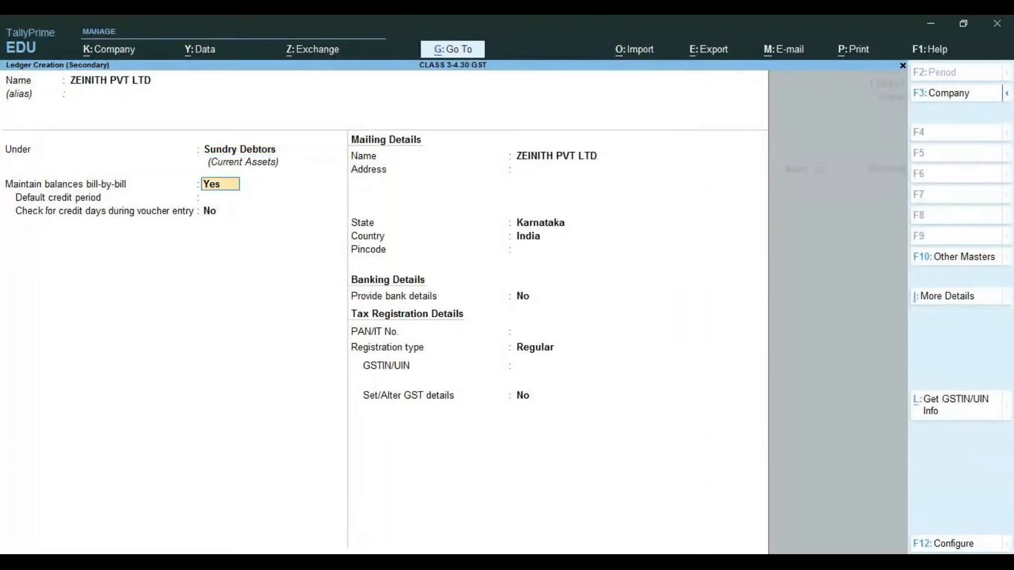
Keep bill-by-bill balances at Yes, leave address and pincode blank, and keep Karnataka, India and no bank details for the ledger.
{"action": "key", "text": "Return"}
{"action": "key", "text": "Return"}
{"action": "key", "text": "Return"}
{"action": "key", "text": "Return"}
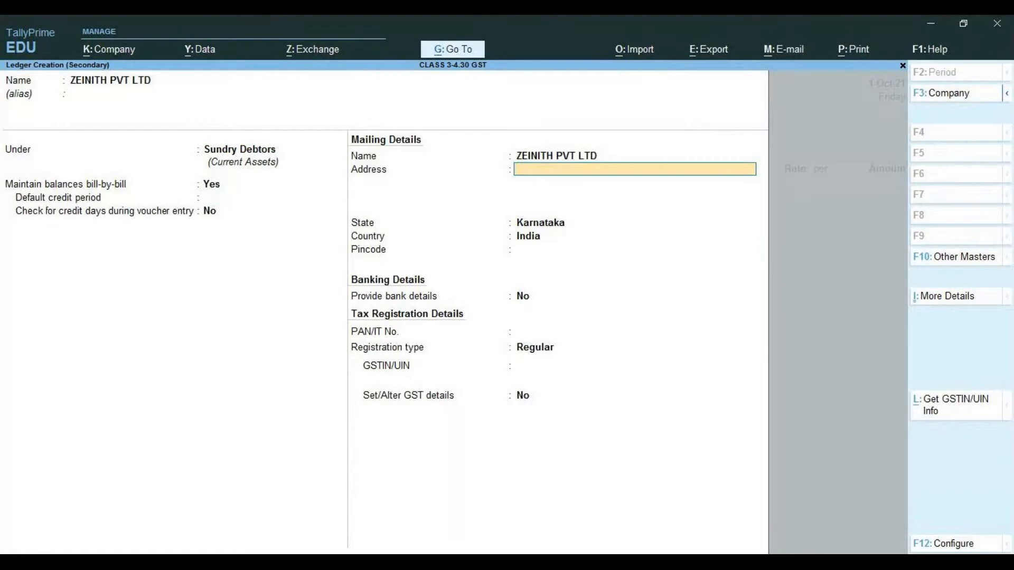
{"action": "key", "text": "Return"}
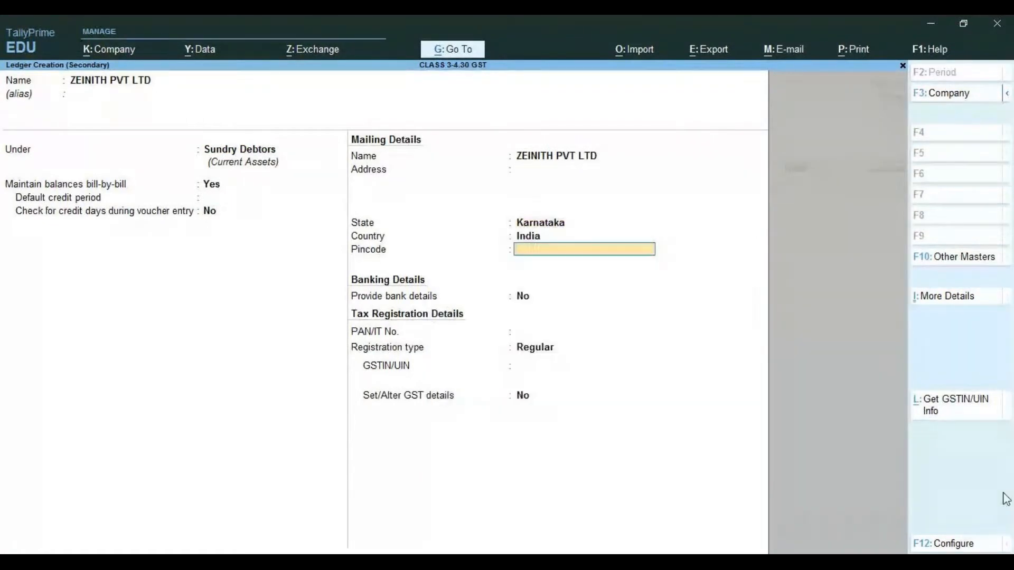
{"action": "key", "text": "Return"}
{"action": "key", "text": "Return"}
{"action": "key", "text": "Return"}
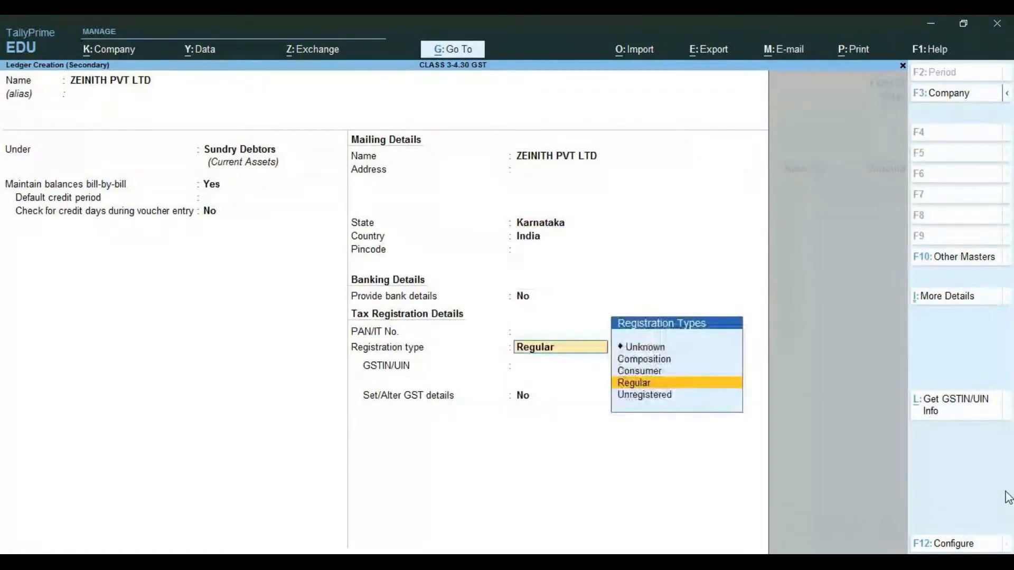
Keep the registration type Regular, enter the party's GSTIN/UIN, and leave Set/Alter GST details at No.
{"action": "key", "text": "Return"}
{"action": "key", "text": "Return"}
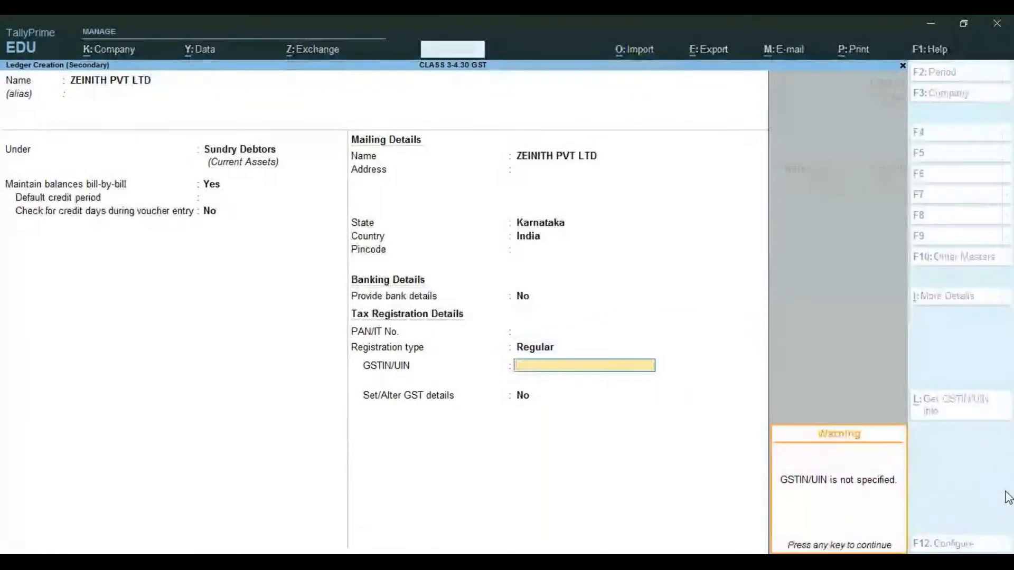
{"action": "key", "text": "Return"}
{"action": "key", "text": "BackSpace"}
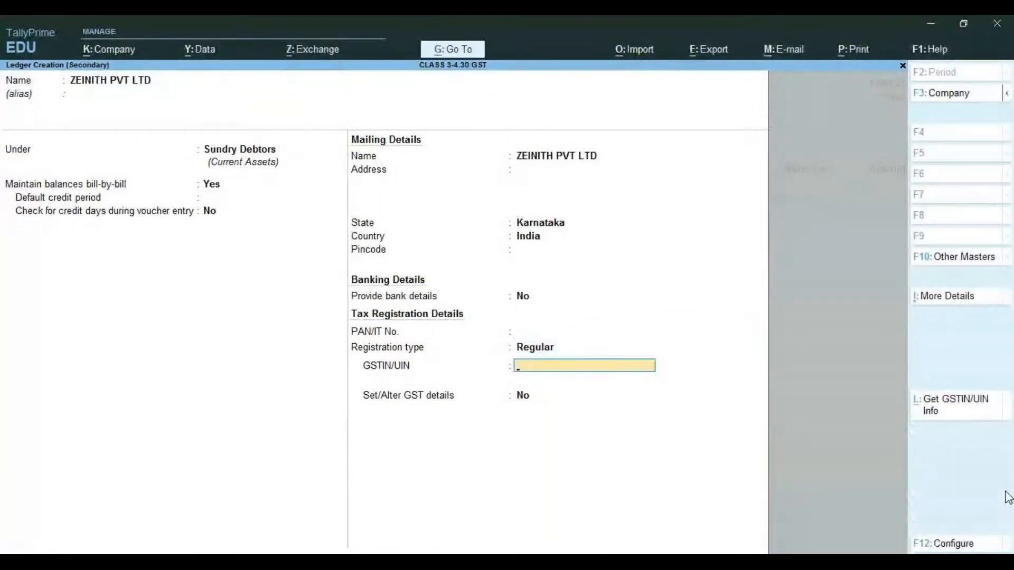
{"action": "type", "text": "29ASDER6541A"}
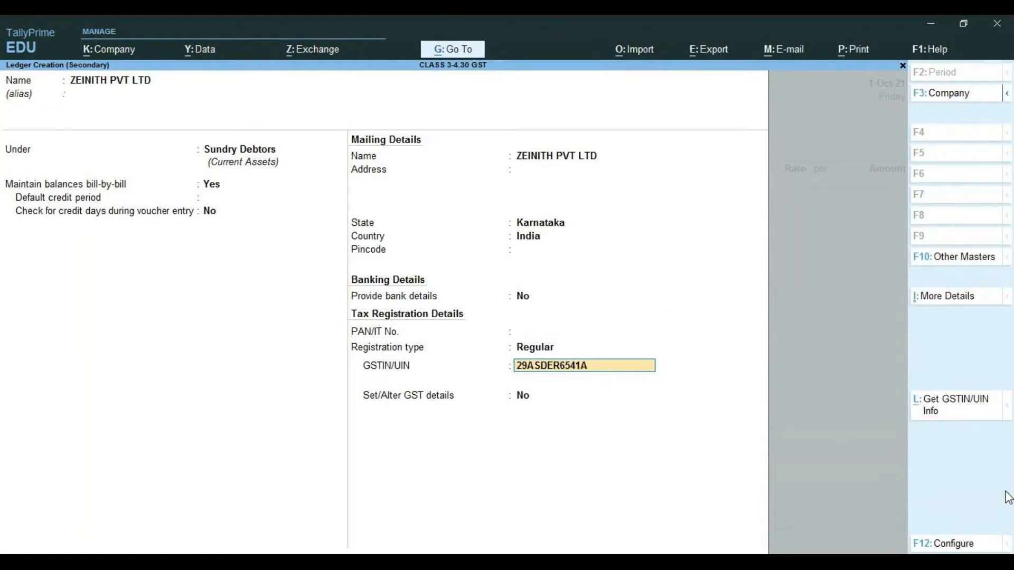
{"action": "type", "text": "1A2"}
{"action": "key", "text": "Return"}
{"action": "key", "text": "Return"}
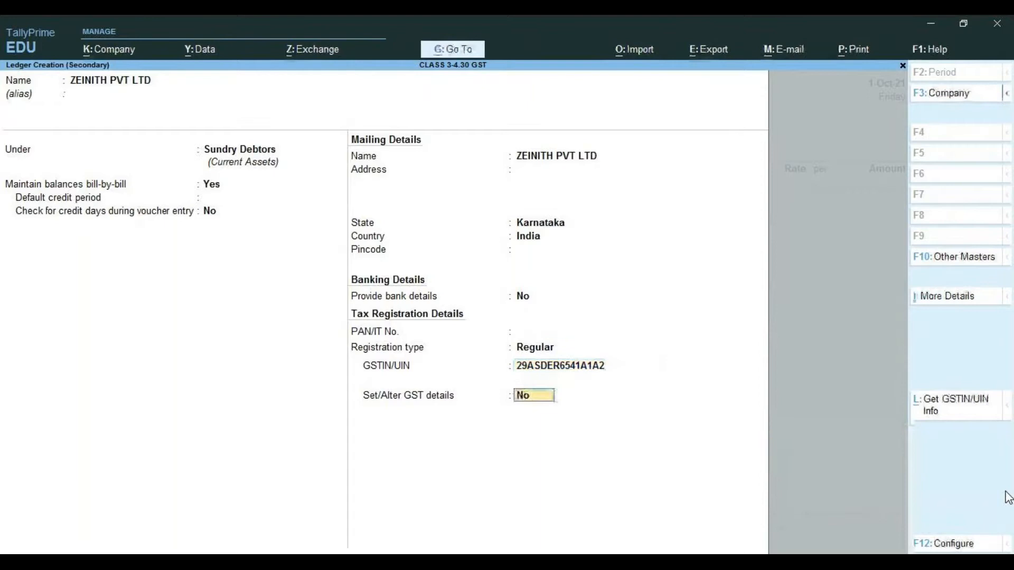
{"action": "key", "text": "Return"}
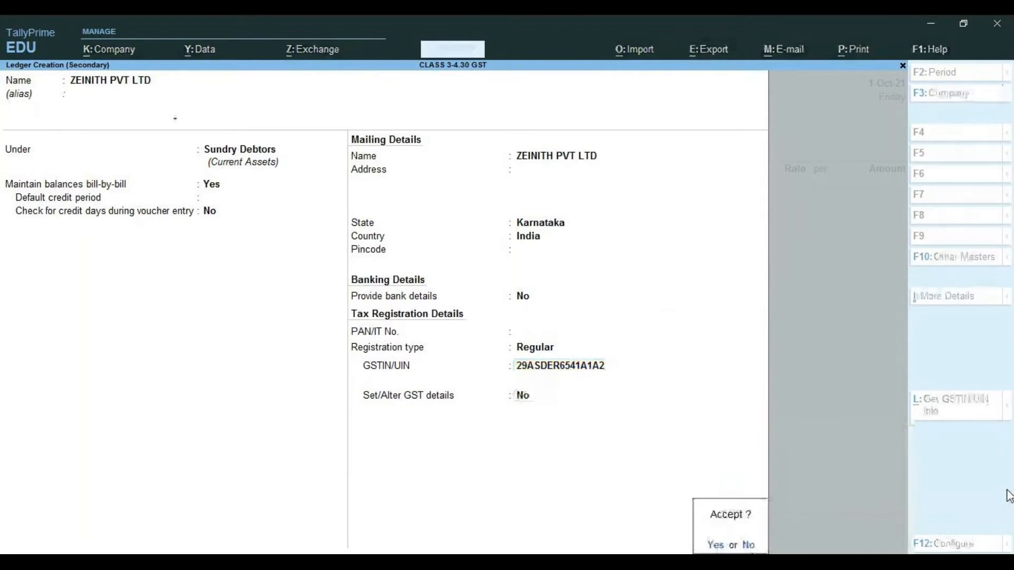
Save the ledger, choose ZEINITH PVT LTD as the voucher's party, and leave the dispatch details blank.
{"action": "key", "text": "Return"}
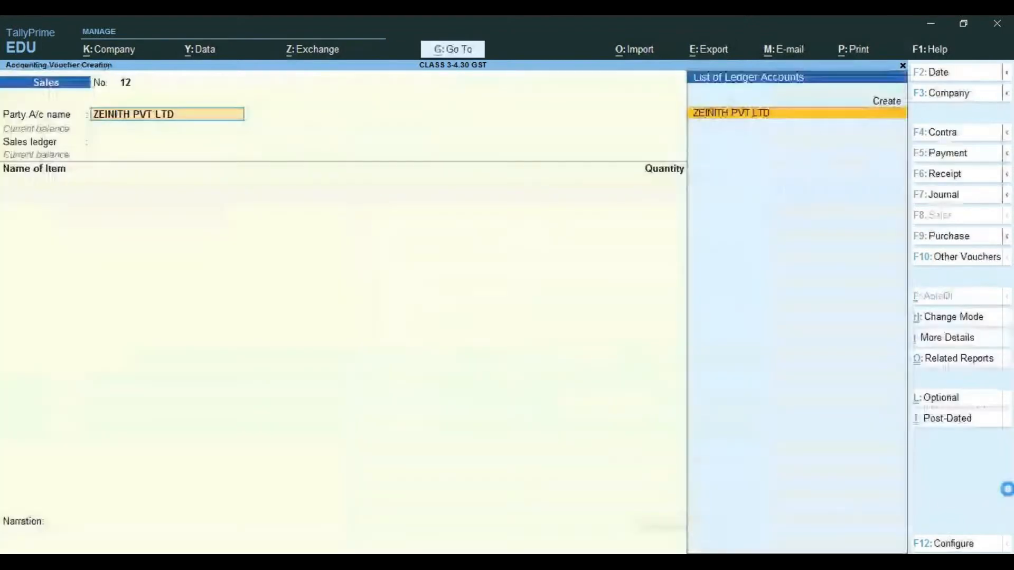
{"action": "key", "text": "Return"}
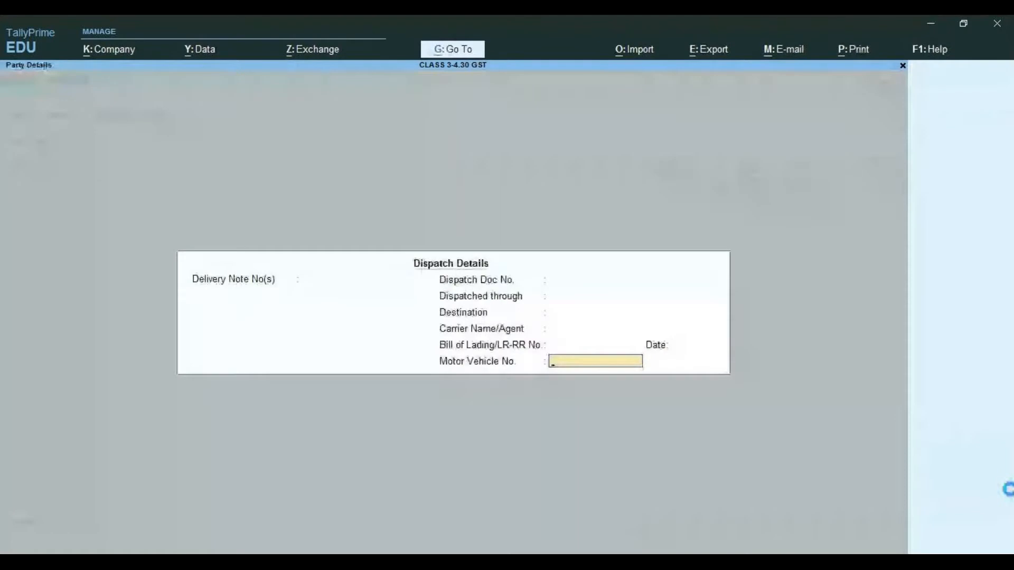
{"action": "key", "text": "Return"}
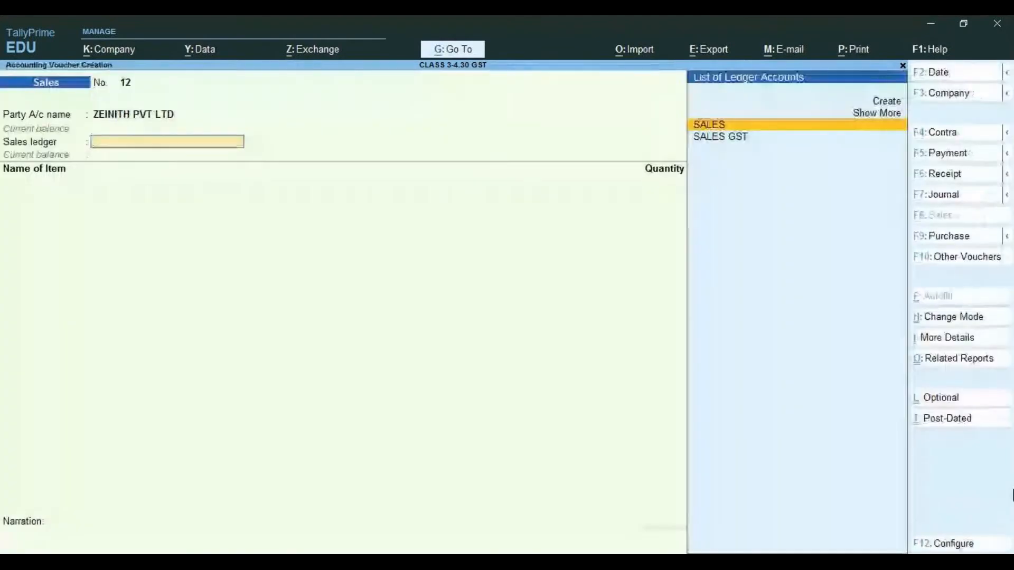
Create a new sales ledger named SALES SERV without an alias under Sales Accounts, with ledger type Not Applicable and GST Applicable.
{"action": "type", "text": "SALES"}
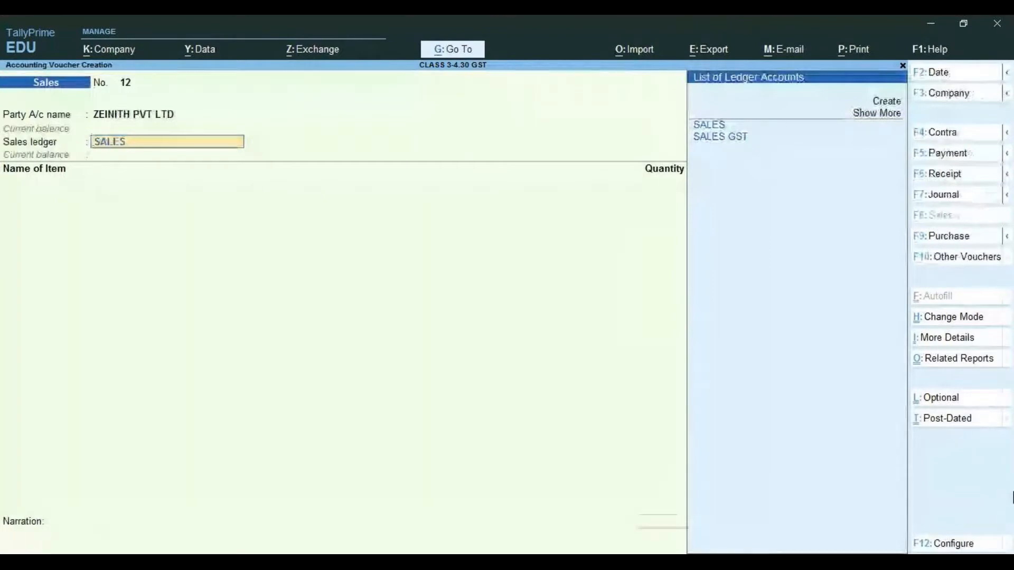
{"action": "key", "text": "Return"}
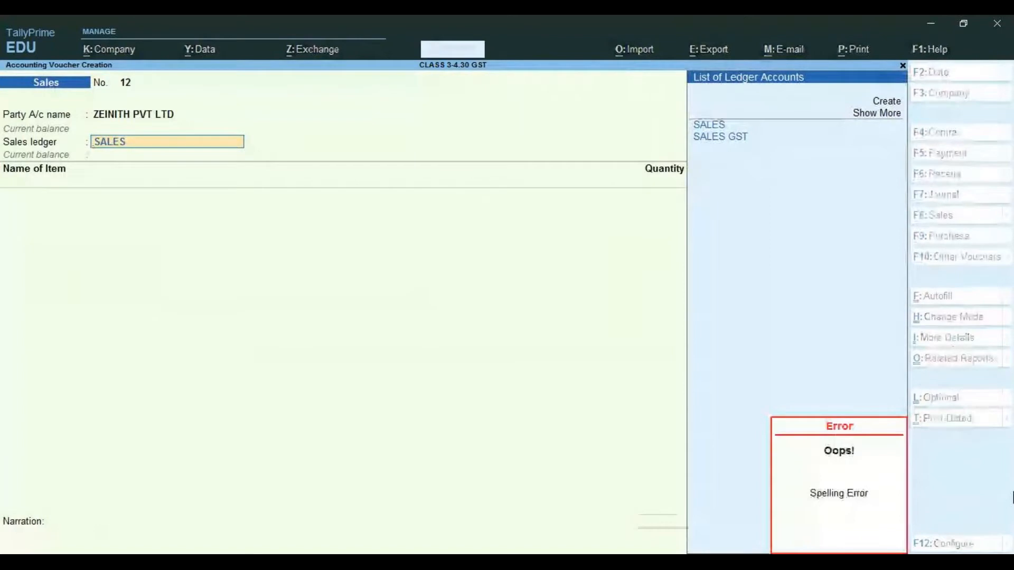
{"action": "key", "text": "alt+c"}
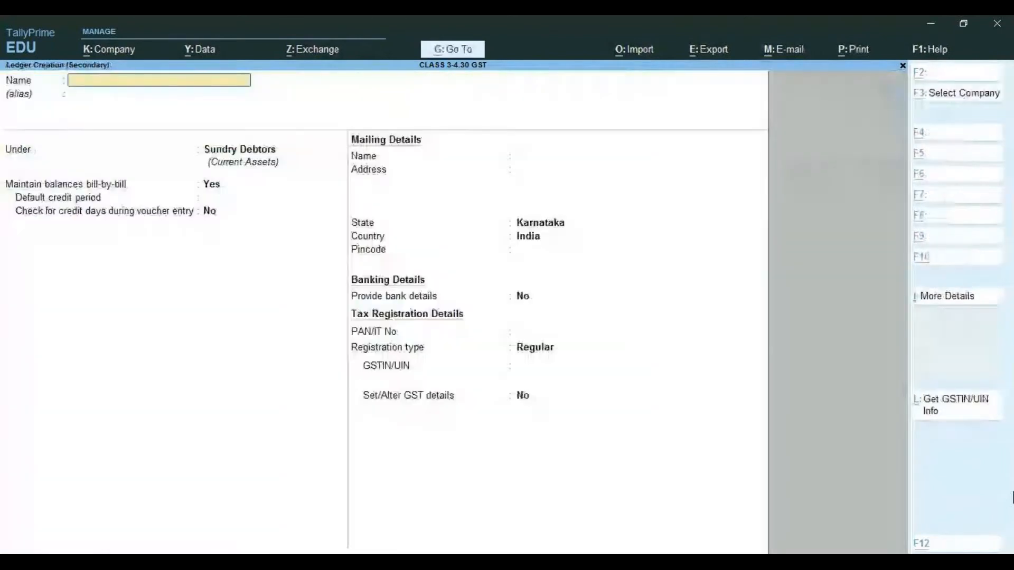
{"action": "type", "text": "SALES SERV"}
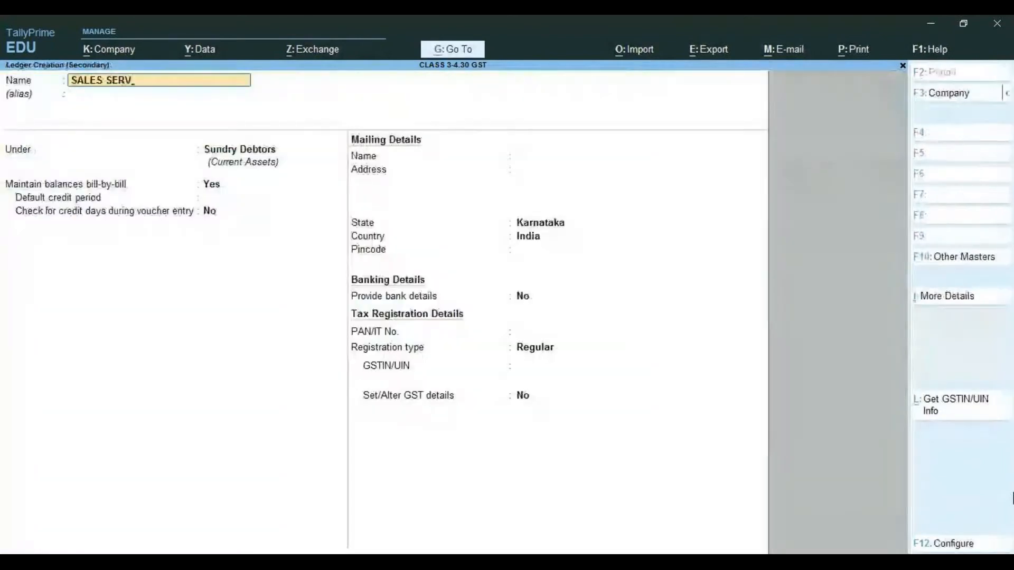
{"action": "key", "text": "Return"}
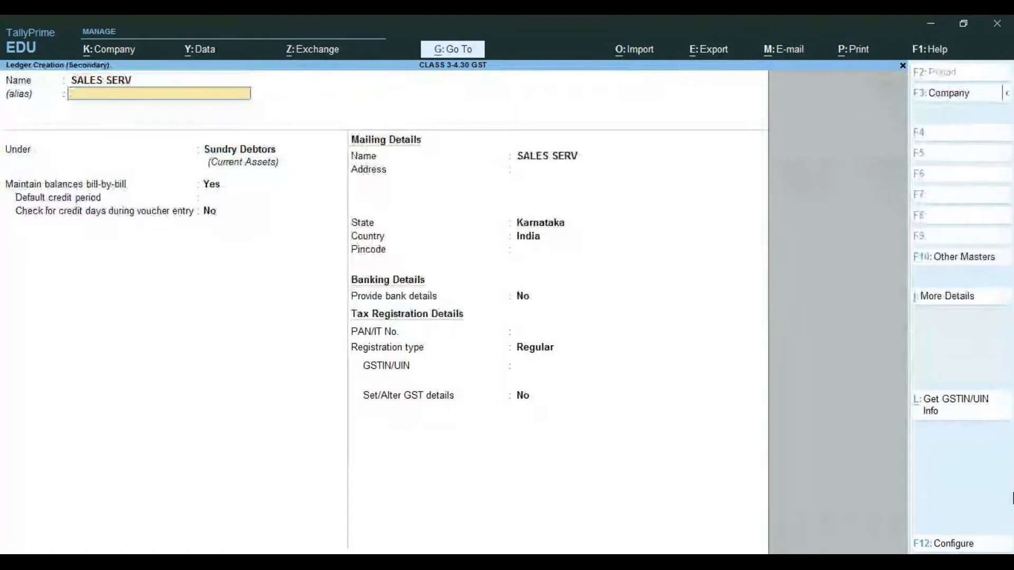
{"action": "key", "text": "Return"}
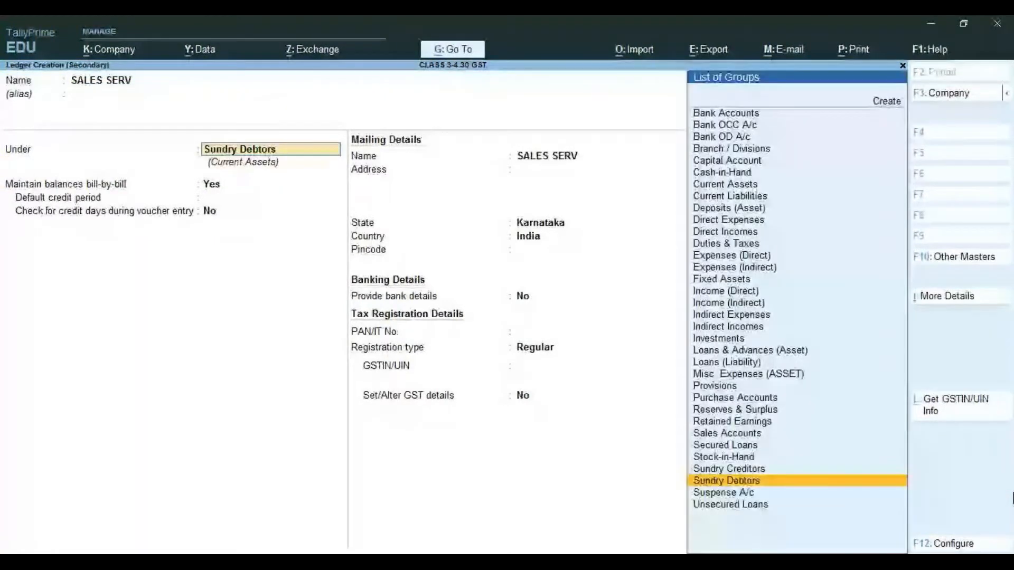
{"action": "type", "text": "sales"}
{"action": "key", "text": "Return"}
{"action": "key", "text": "Return"}
{"action": "key", "text": "Return"}
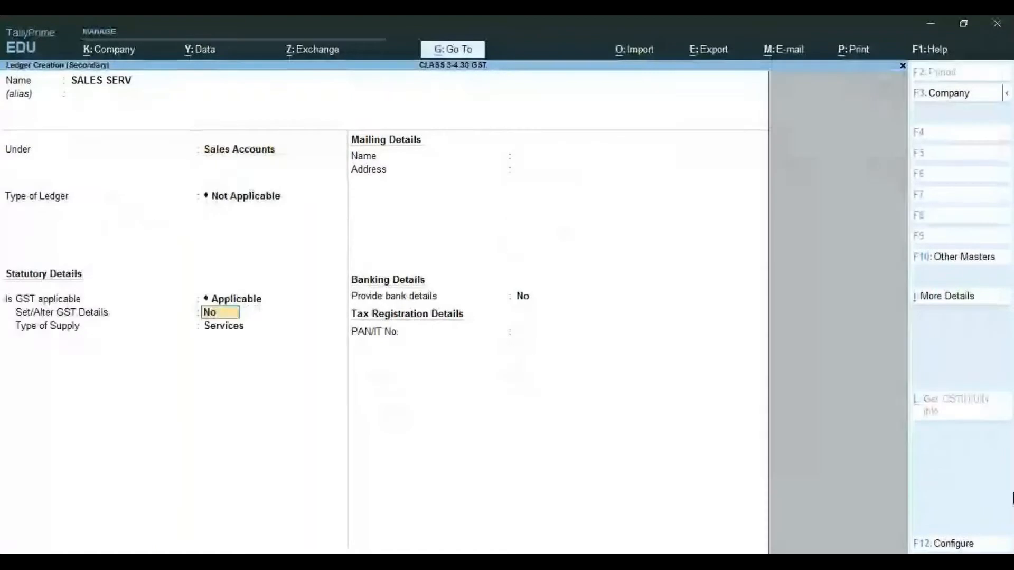
Keep Set/Alter GST Details at No, type of supply Services and bank details No, and save SALES SERV as the sales ledger.
{"action": "key", "text": "Return"}
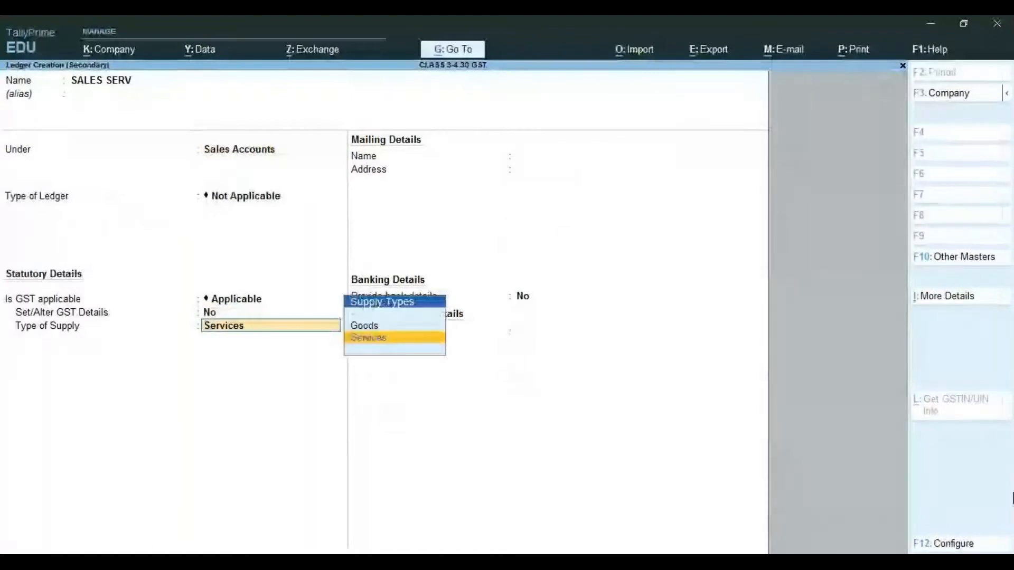
{"action": "key", "text": "Return"}
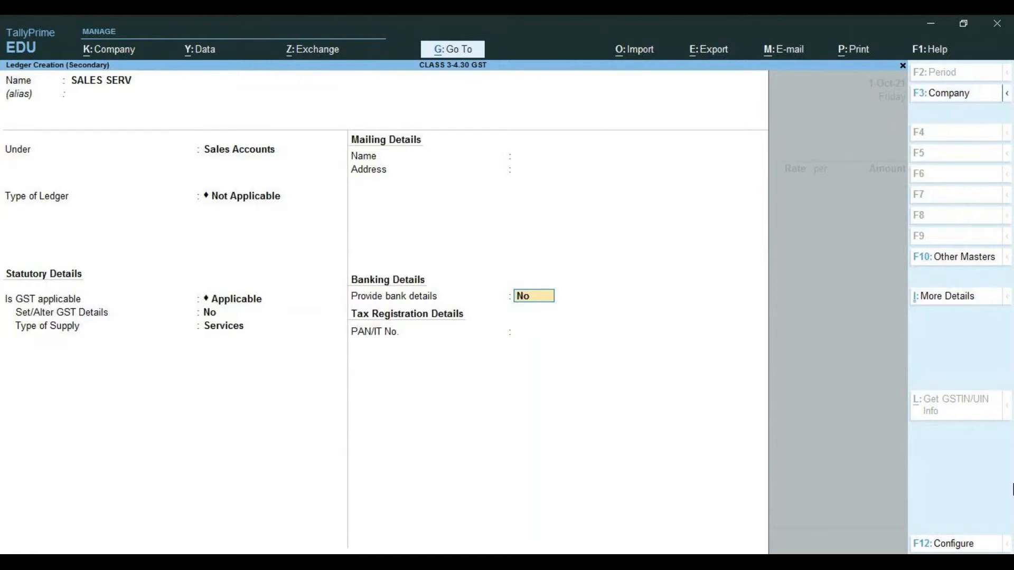
{"action": "key", "text": "Return"}
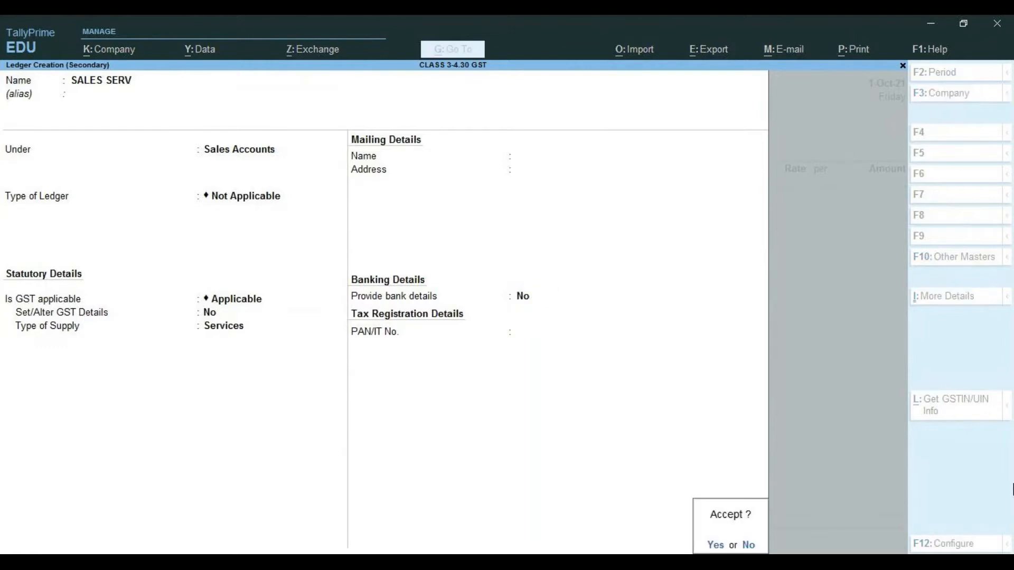
{"action": "key", "text": "Return"}
{"action": "key", "text": "Return"}
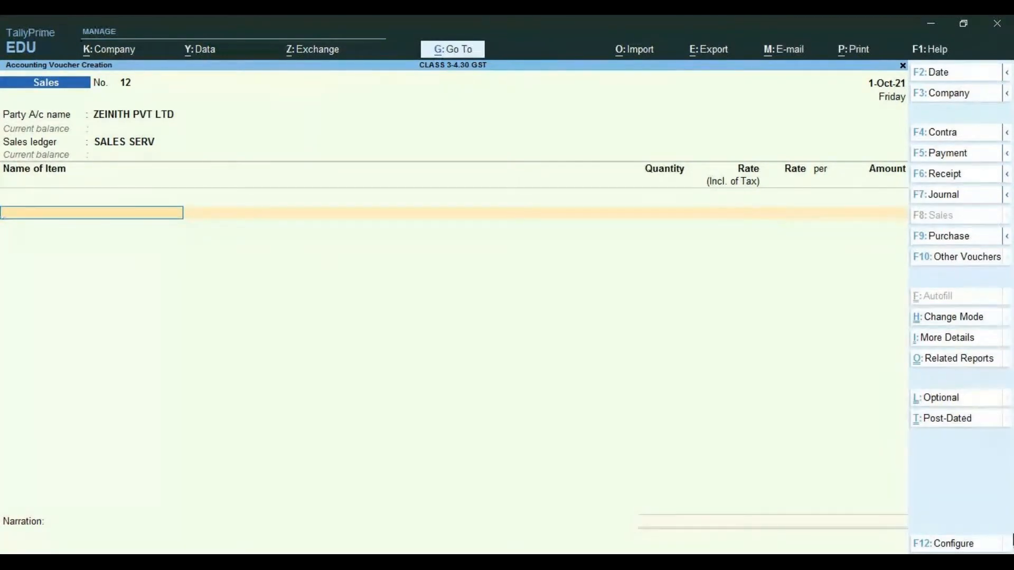
Change the sales voucher mode from Item Invoice to Accounting Invoice.
{"action": "left_click", "coordinate": [948, 317]}
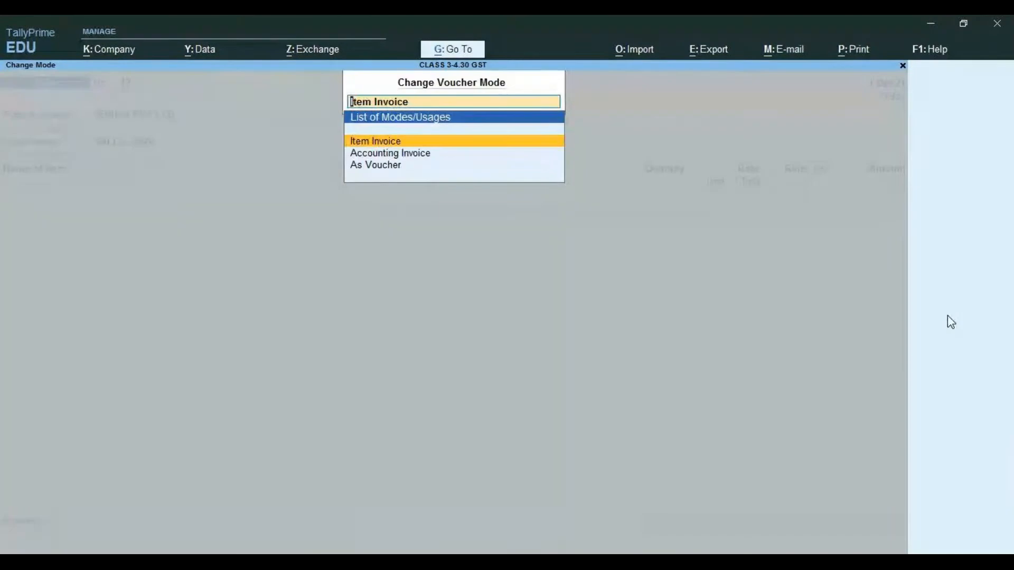
{"action": "key", "text": "Down"}
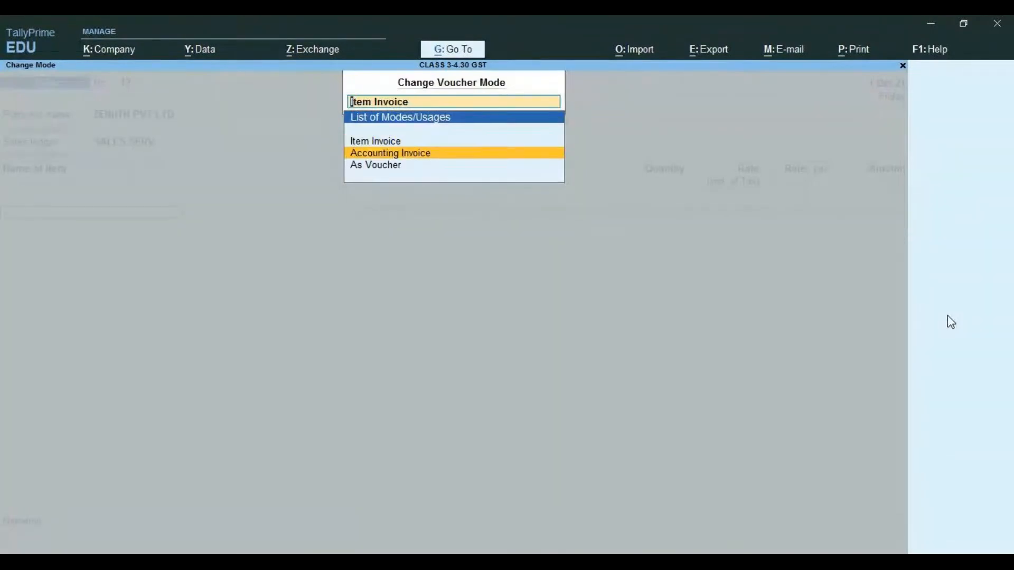
{"action": "key", "text": "Return"}
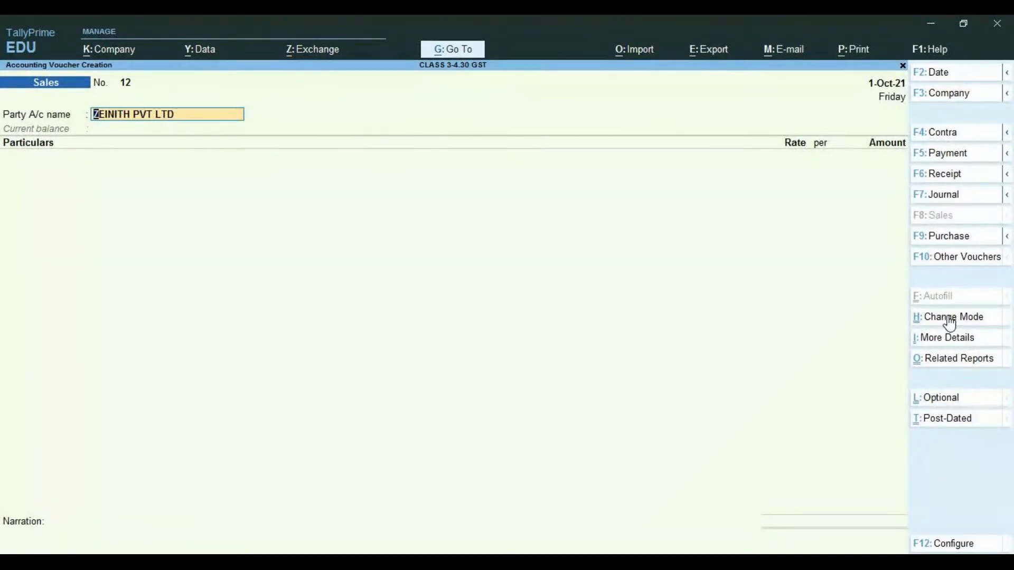
Keep ZEINITH PVT LTD as the party account and leave all dispatch details blank.
{"action": "key", "text": "Return"}
{"action": "key", "text": "Return"}
{"action": "key", "text": "Return"}
{"action": "key", "text": "Return"}
{"action": "key", "text": "Return"}
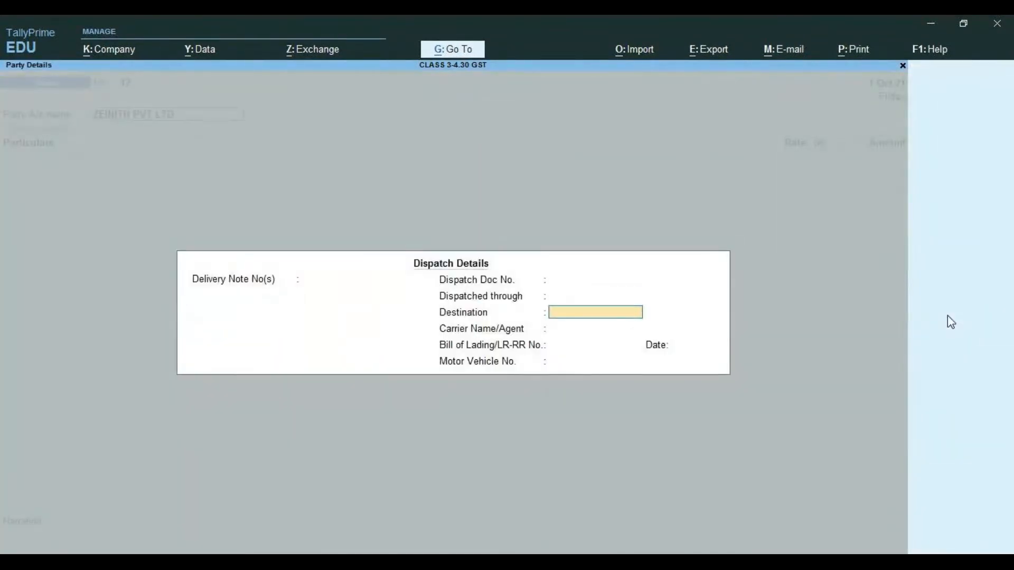
{"action": "key", "text": "Return"}
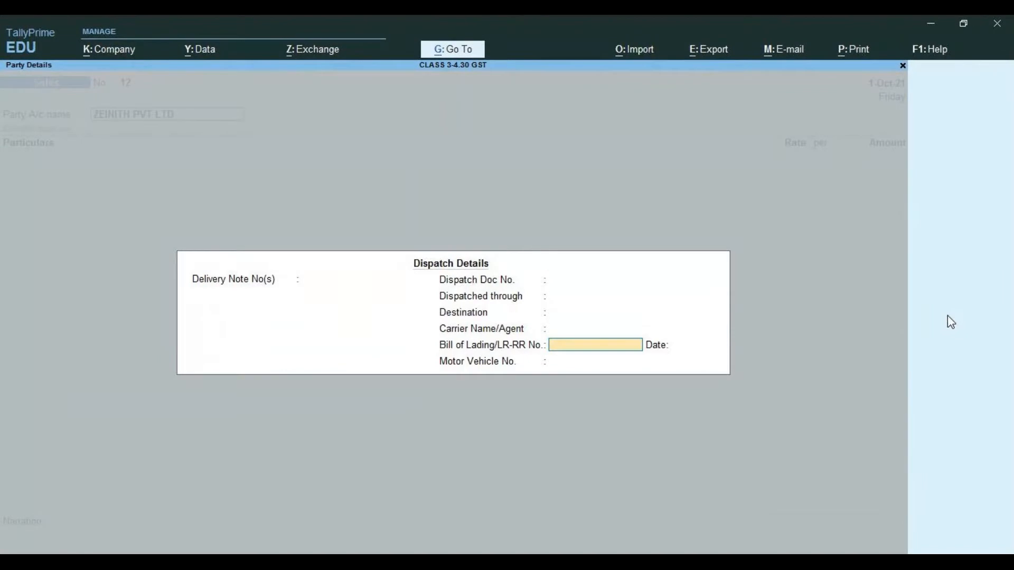
{"action": "key", "text": "Return"}
{"action": "key", "text": "Return"}
{"action": "key", "text": "Return"}
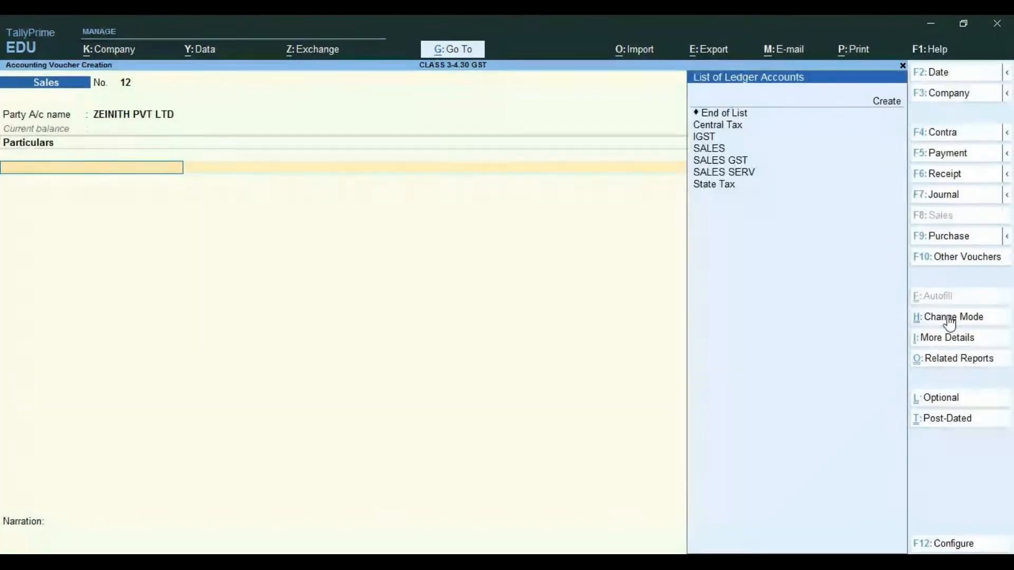
Create a services ledger named ADV SER under Sales Accounts from the voucher's particulars, keeping its default statutory details.
{"action": "key", "text": "alt+c"}
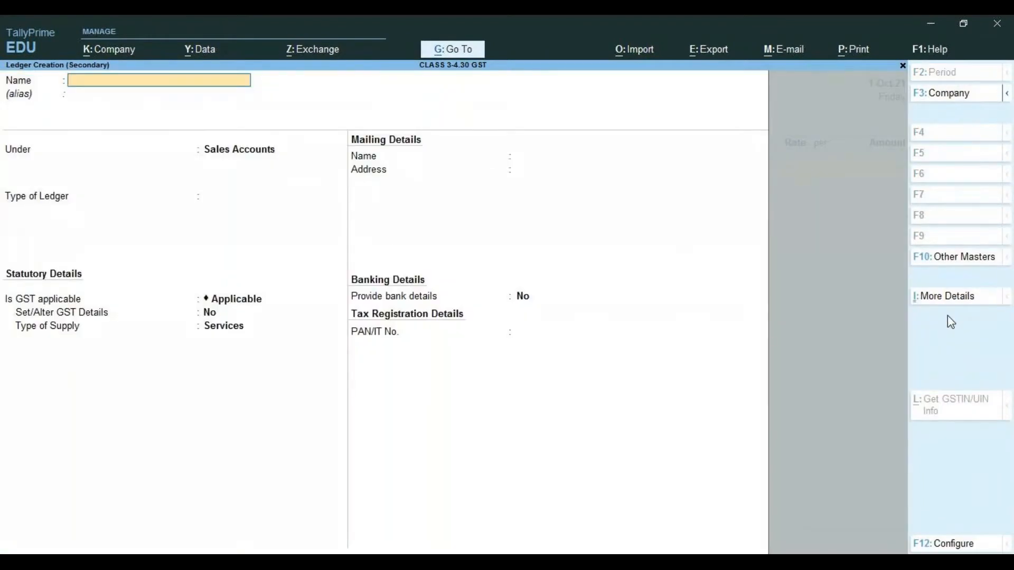
{"action": "type", "text": "ADV SER"}
{"action": "key", "text": "Return"}
{"action": "key", "text": "Return"}
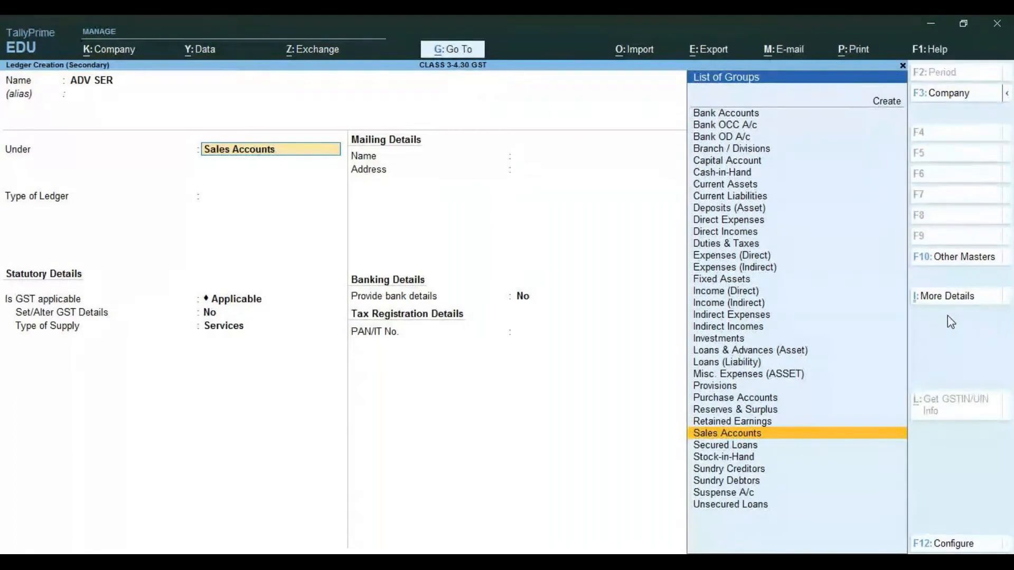
{"action": "key", "text": "alt+Tab"}
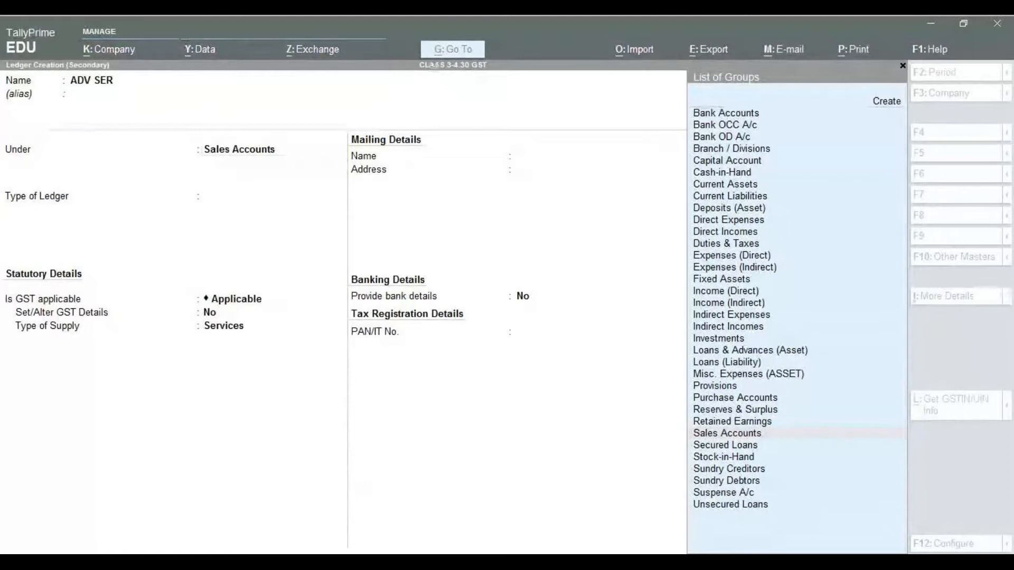
{"action": "key", "text": "ctrl+a"}
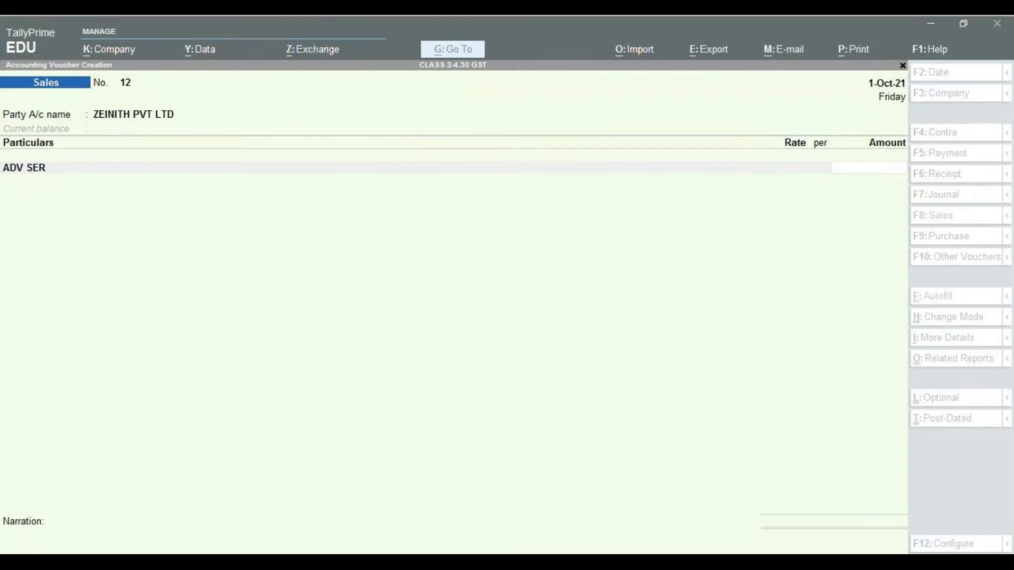
Set the ADV SER amount to 50000 and allocate it in full to a new primary cost centre named BANG.
{"action": "type", "text": "50000"}
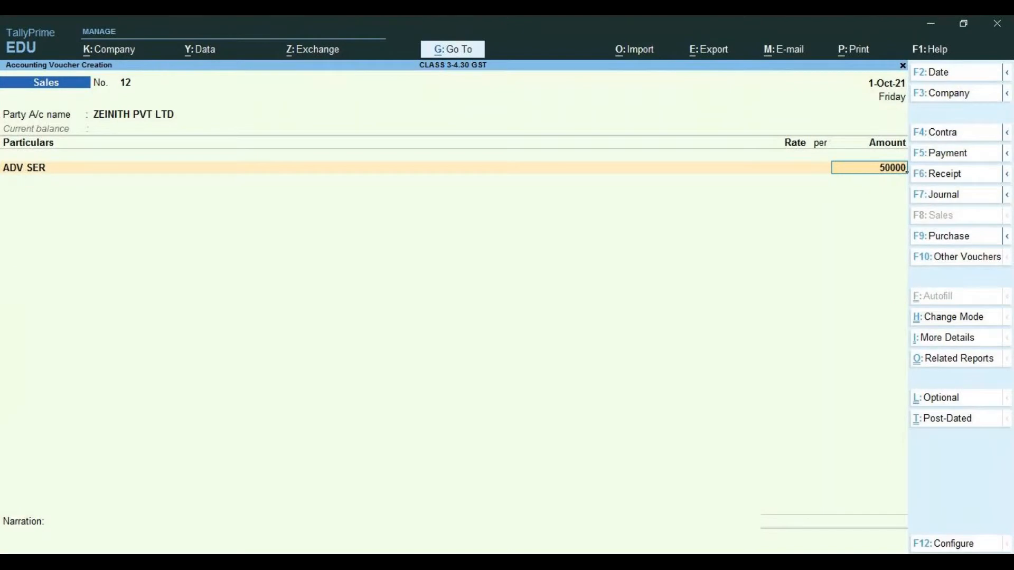
{"action": "key", "text": "Return"}
{"action": "key", "text": "Return"}
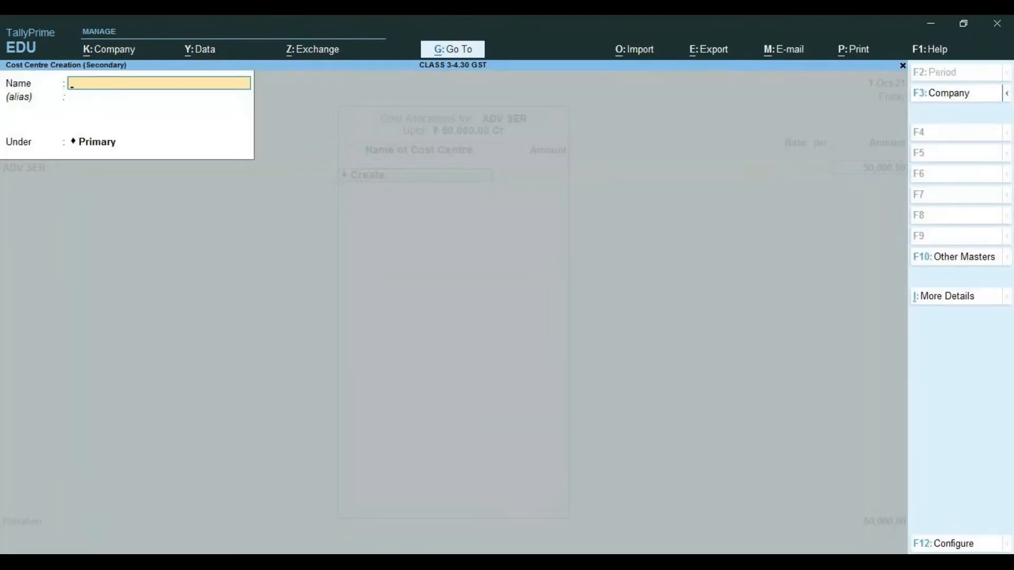
{"action": "type", "text": "BAND"}
{"action": "key", "text": "BackSpace"}
{"action": "type", "text": "G"}
{"action": "key", "text": "Return"}
{"action": "key", "text": "Return"}
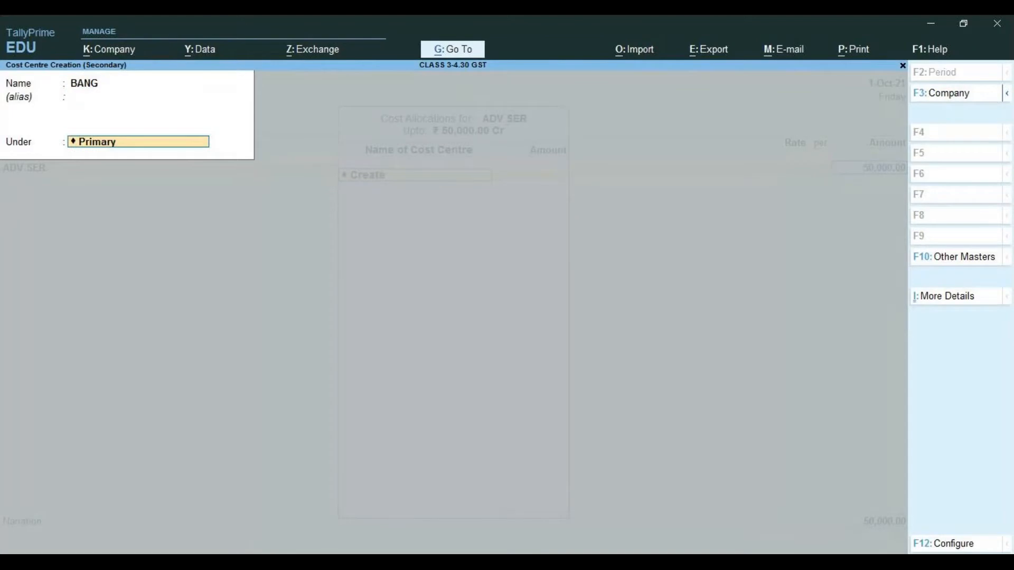
{"action": "key", "text": "Return"}
{"action": "key", "text": "Return"}
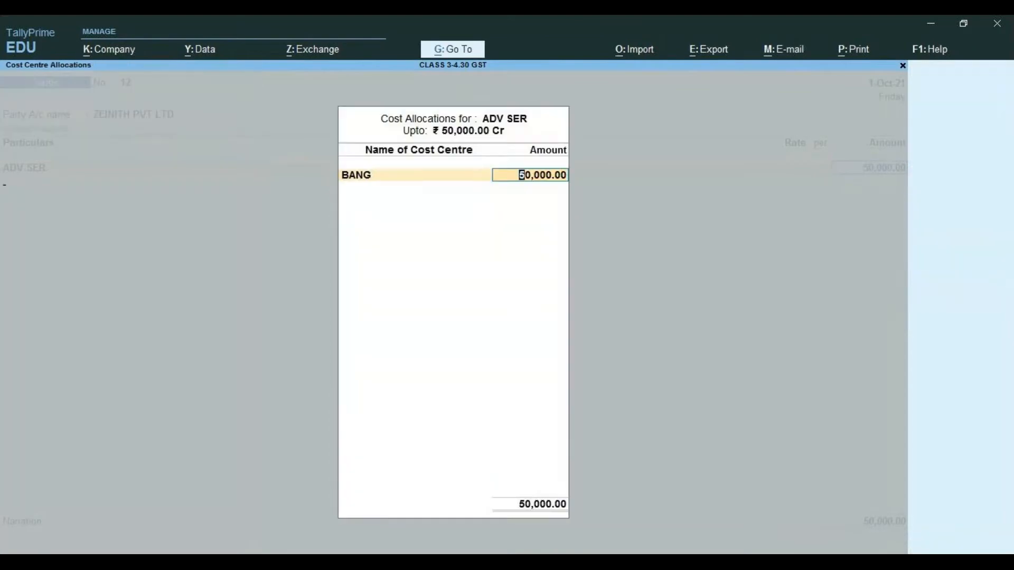
{"action": "key", "text": "Return"}
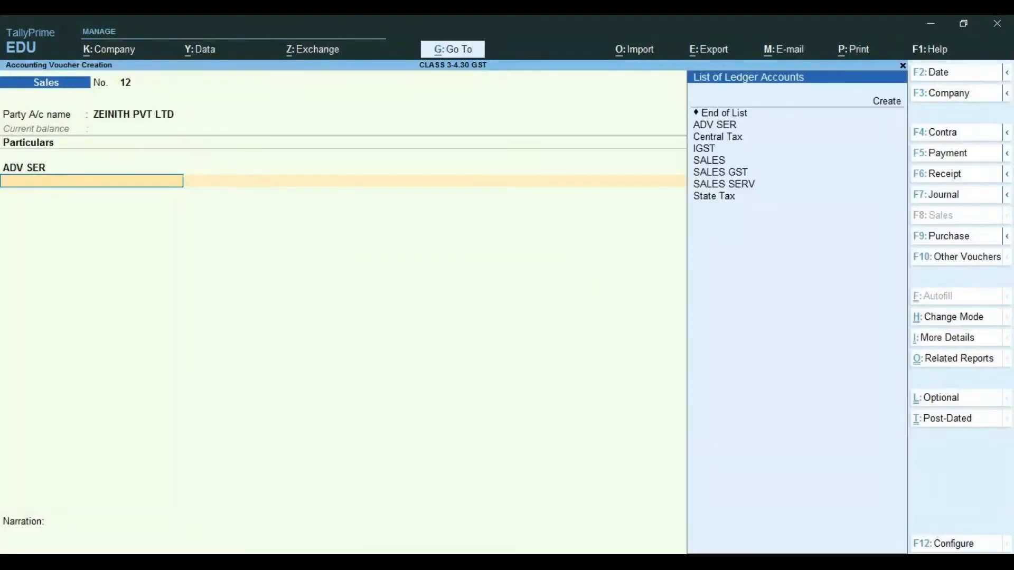
{"action": "key", "text": "Down"}
{"action": "key", "text": "Down"}
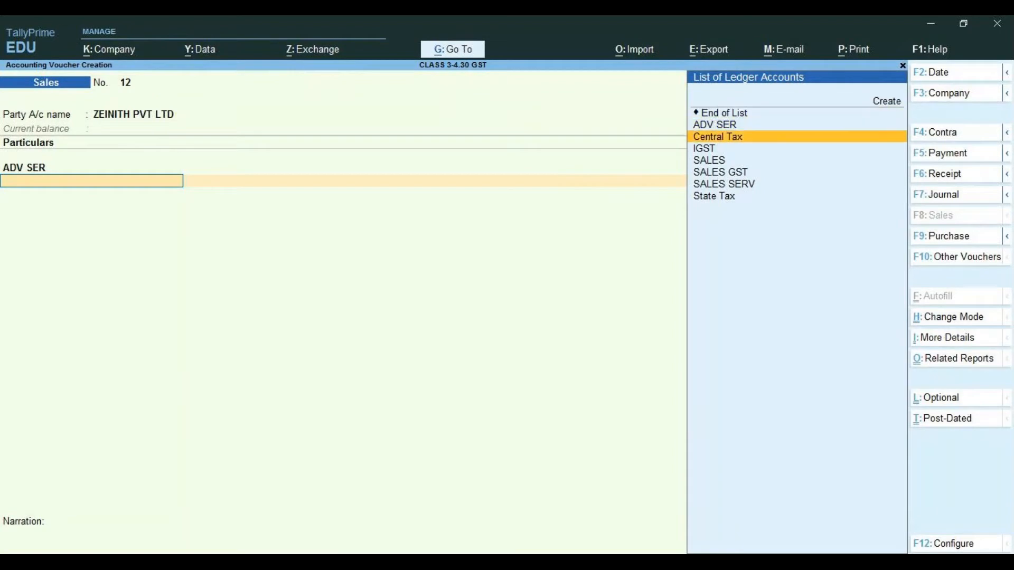
{"action": "key", "text": "Return"}
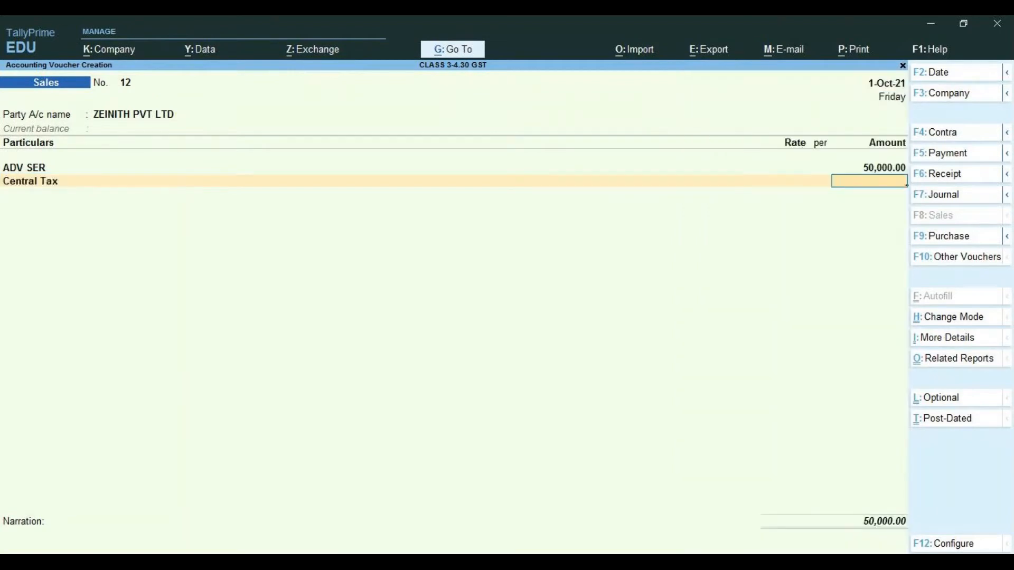
{"action": "key", "text": "BackSpace"}
{"action": "key", "text": "BackSpace"}
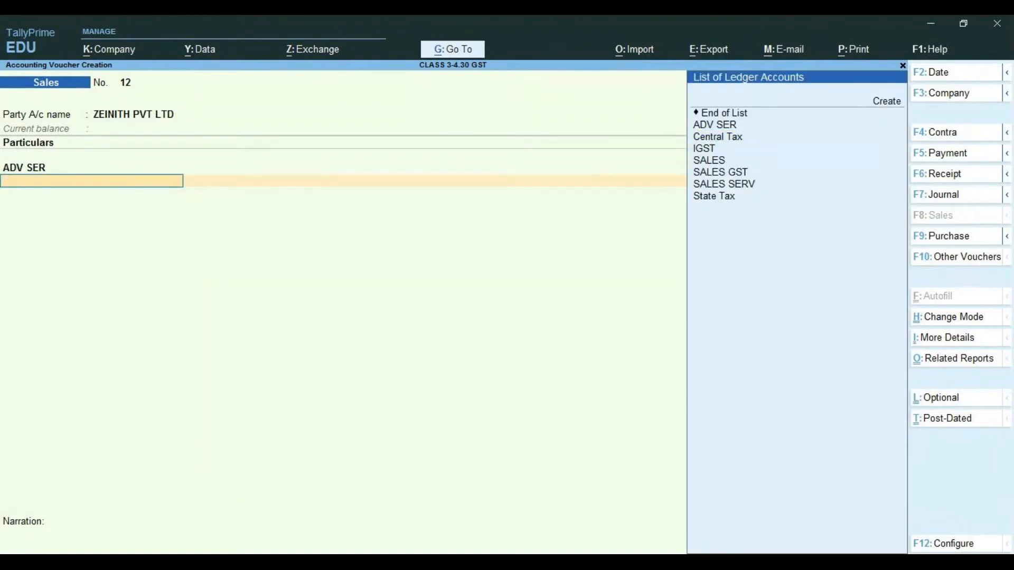
Finish the voucher's particulars after the ADV SER line by choosing End of List.
{"action": "key", "text": "Return"}
{"action": "key", "text": "Up"}
{"action": "key", "text": "Up"}
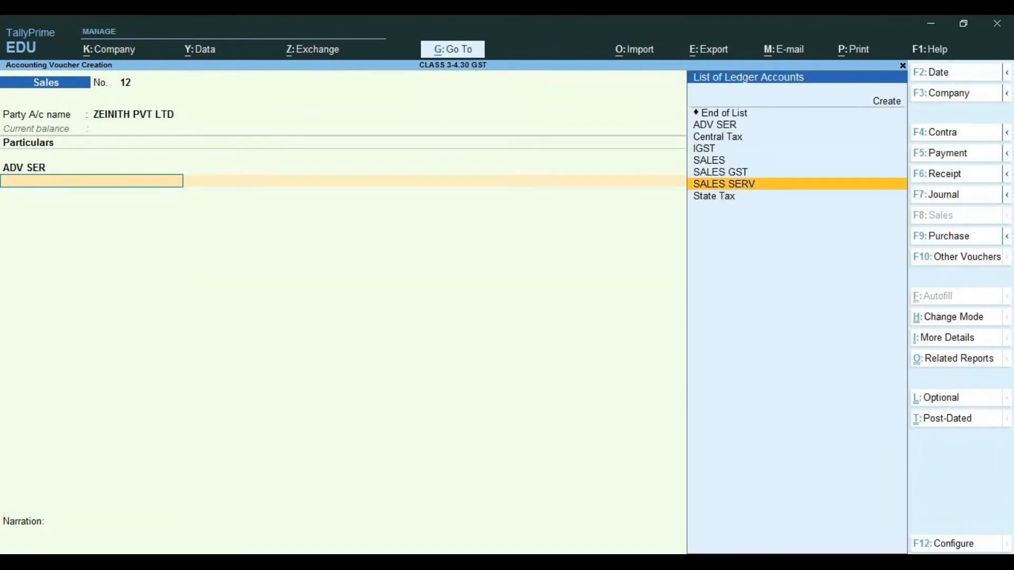
{"action": "key", "text": "Up"}
{"action": "key", "text": "Up"}
{"action": "key", "text": "Up"}
{"action": "key", "text": "Up"}
{"action": "key", "text": "Up"}
{"action": "key", "text": "Up"}
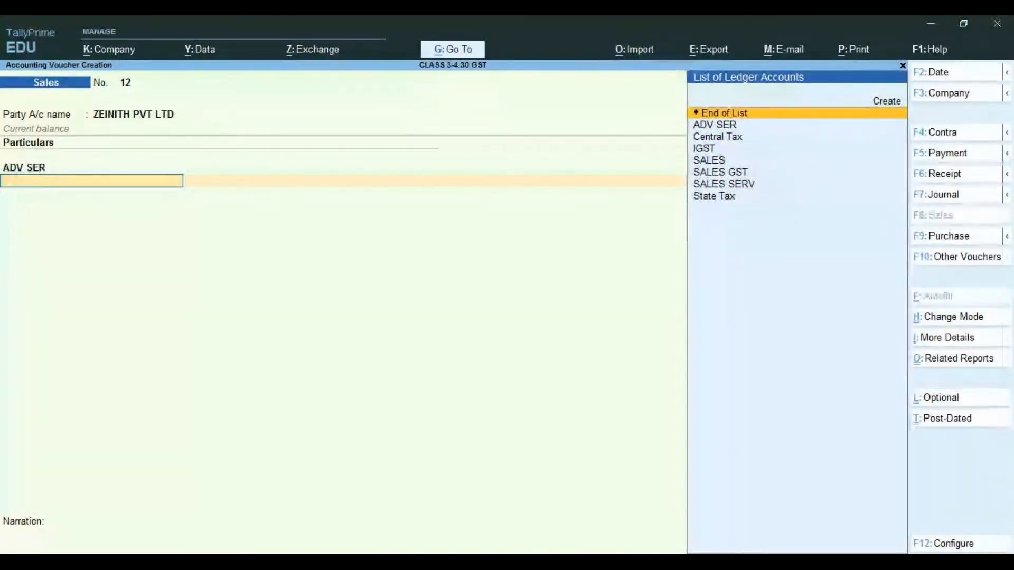
{"action": "key", "text": "Return"}
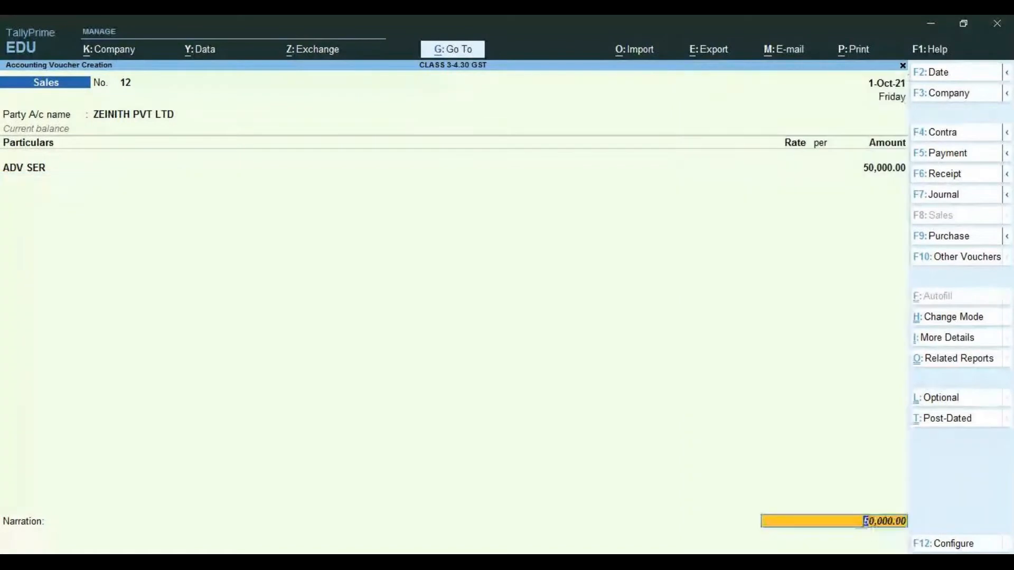
Try to add a State Tax line below the ADV SER line in the sales voucher.
{"action": "key", "text": "BackSpace"}
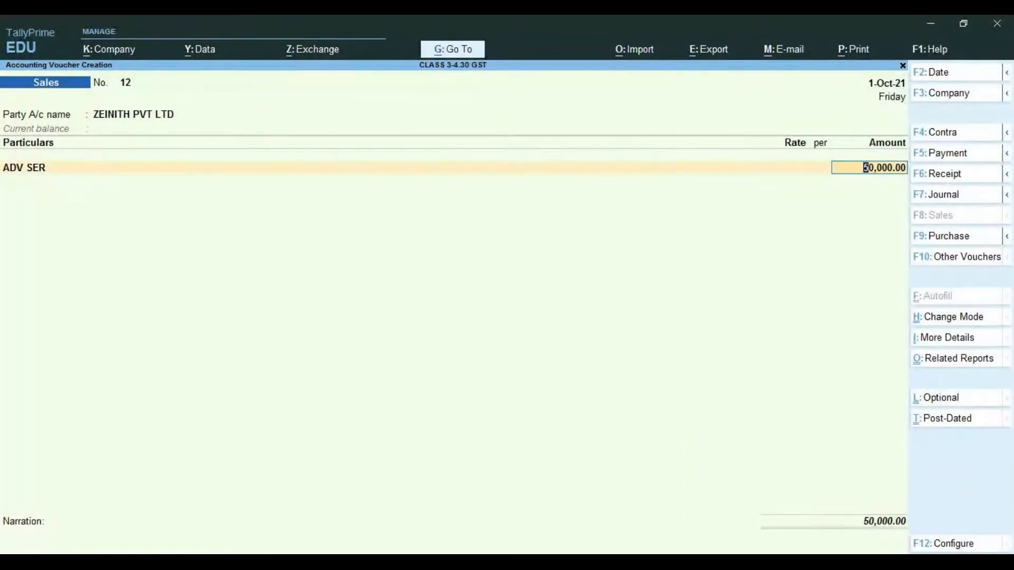
{"action": "key", "text": "Return"}
{"action": "key", "text": "Return"}
{"action": "key", "text": "Return"}
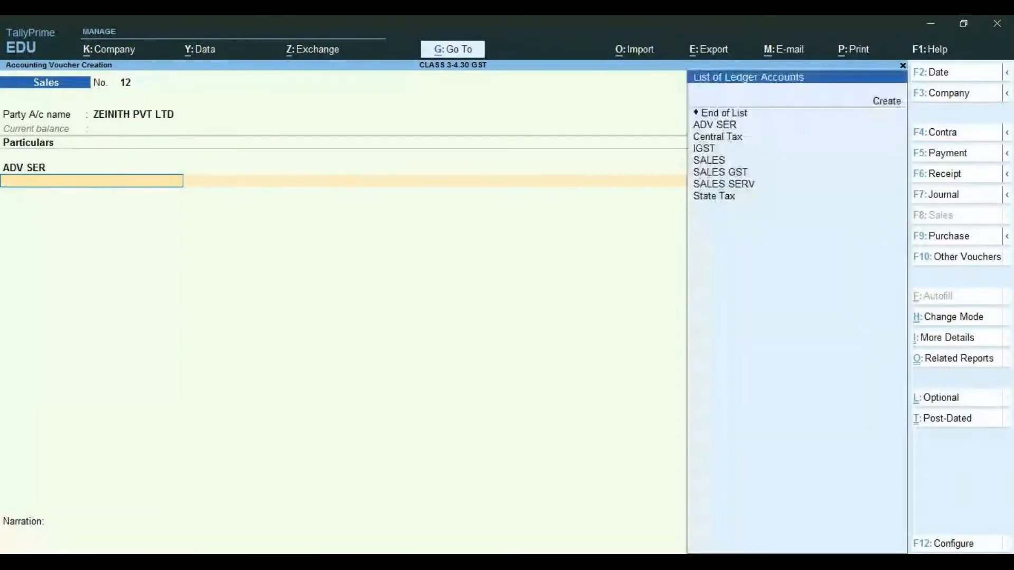
{"action": "key", "text": "Down"}
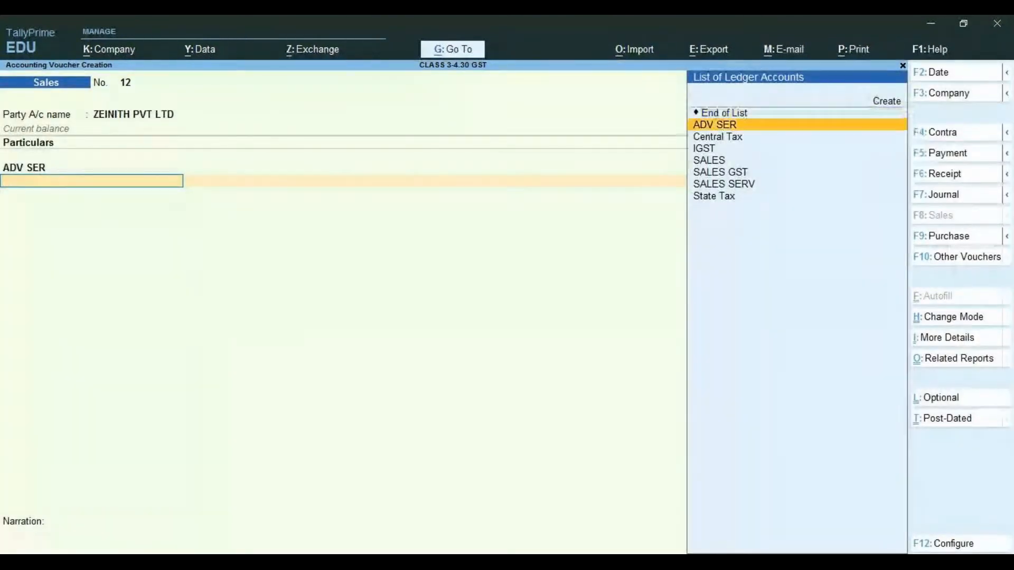
{"action": "key", "text": "Down"}
{"action": "key", "text": "Down"}
{"action": "key", "text": "Down"}
{"action": "key", "text": "Down"}
{"action": "key", "text": "Down"}
{"action": "key", "text": "Down"}
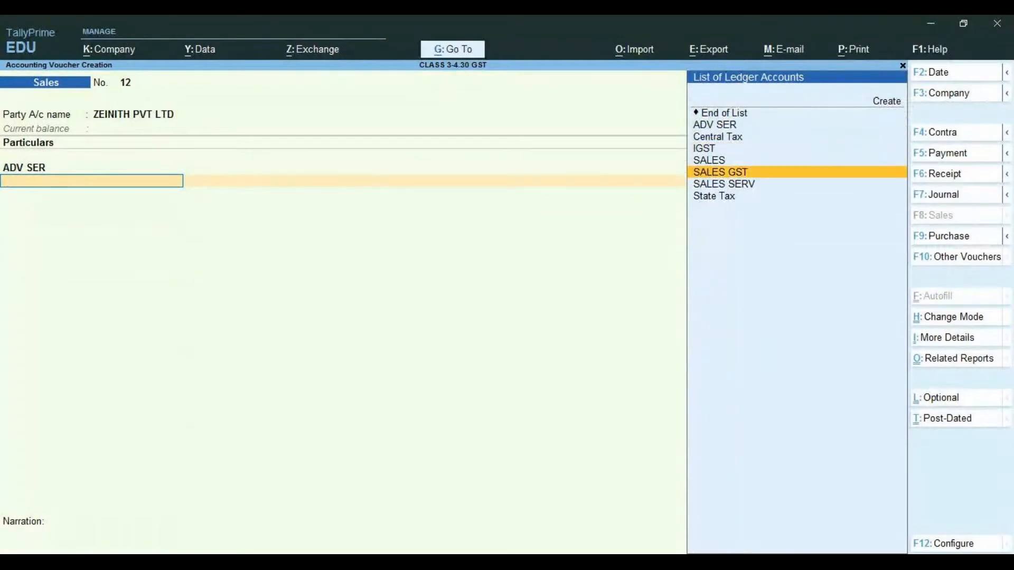
{"action": "key", "text": "Return"}
Open the ADV SER ledger for alteration from the voucher and turn on Set/Alter GST Details.
{"action": "key", "text": "BackSpace"}
{"action": "key", "text": "BackSpace"}
{"action": "key", "text": "BackSpace"}
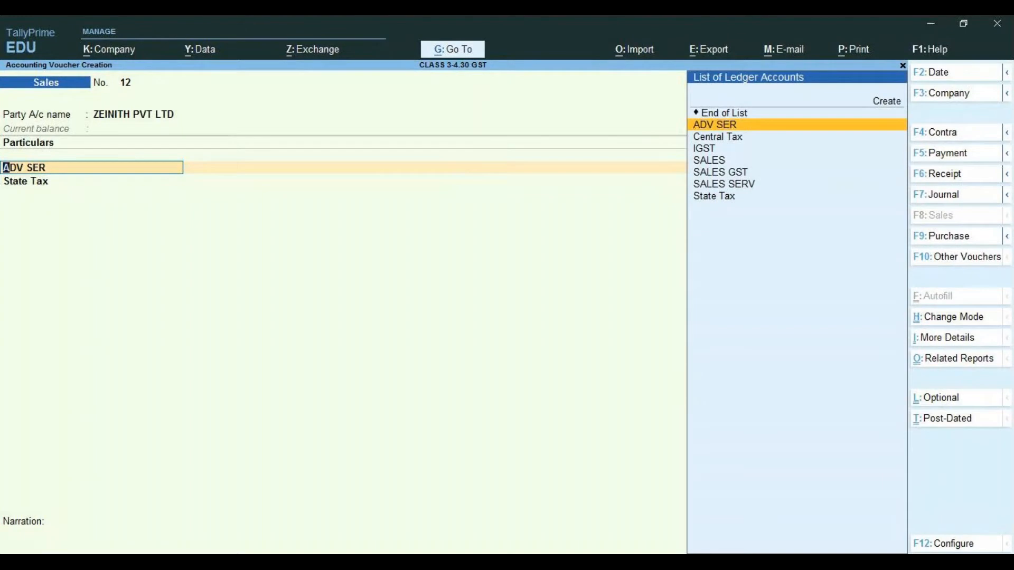
{"action": "key", "text": "ctrl+Return"}
{"action": "key", "text": "Return"}
{"action": "key", "text": "Return"}
{"action": "key", "text": "Return"}
{"action": "key", "text": "Return"}
{"action": "key", "text": "Return"}
{"action": "type", "text": "Y"}
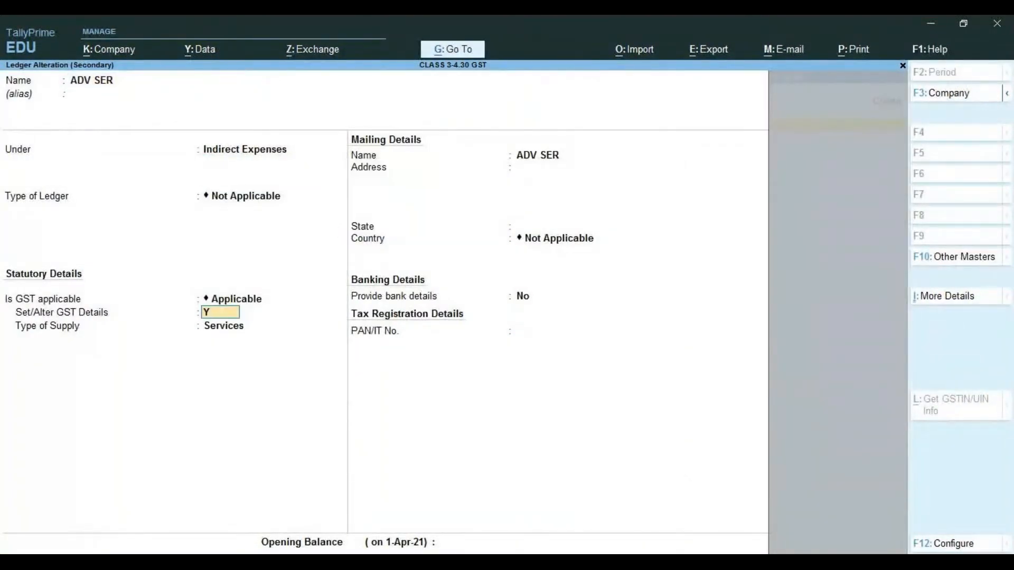
{"action": "key", "text": "Return"}
Set ADV SER's GST taxability to Taxable with an integrated tax rate of 18%, leaving the HSN/SAC details blank.
{"action": "key", "text": "Return"}
{"action": "key", "text": "Return"}
{"action": "key", "text": "Return"}
{"action": "key", "text": "Return"}
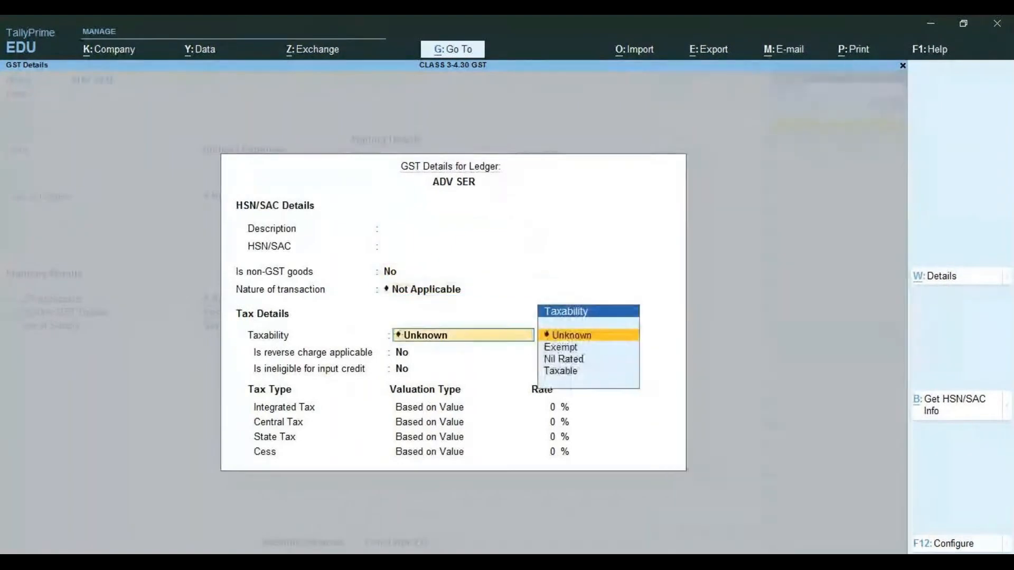
{"action": "key", "text": "Down"}
{"action": "key", "text": "Down"}
{"action": "key", "text": "Down"}
{"action": "key", "text": "Return"}
{"action": "key", "text": "Return"}
{"action": "key", "text": "Return"}
{"action": "type", "text": "18"}
{"action": "key", "text": "Return"}
{"action": "key", "text": "Return"}
{"action": "key", "text": "Return"}
{"action": "key", "text": "Return"}
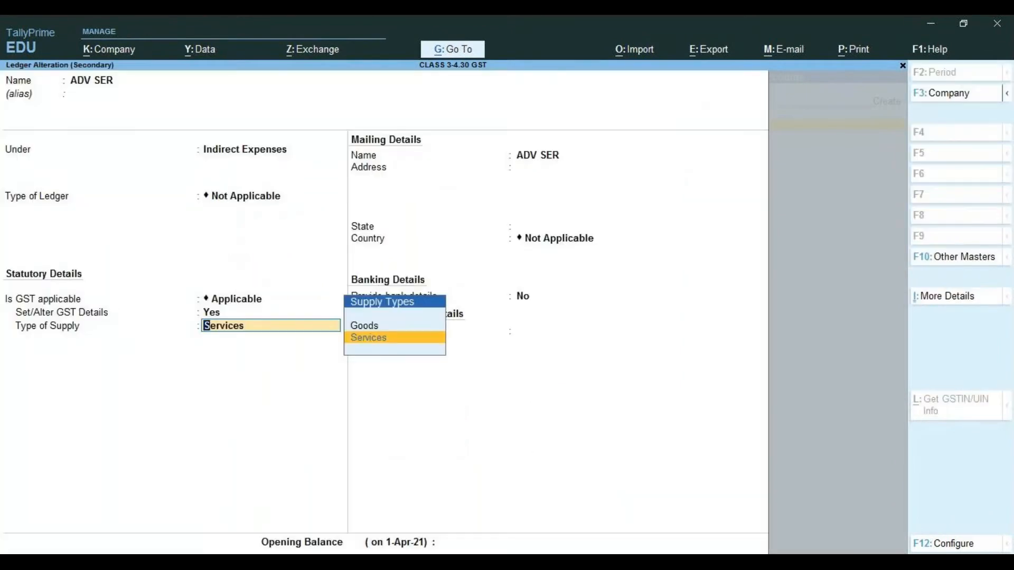
Keep Services as ADV SER's type of supply and save the ledger with no opening balance.
{"action": "key", "text": "Return"}
{"action": "key", "text": "Return"}
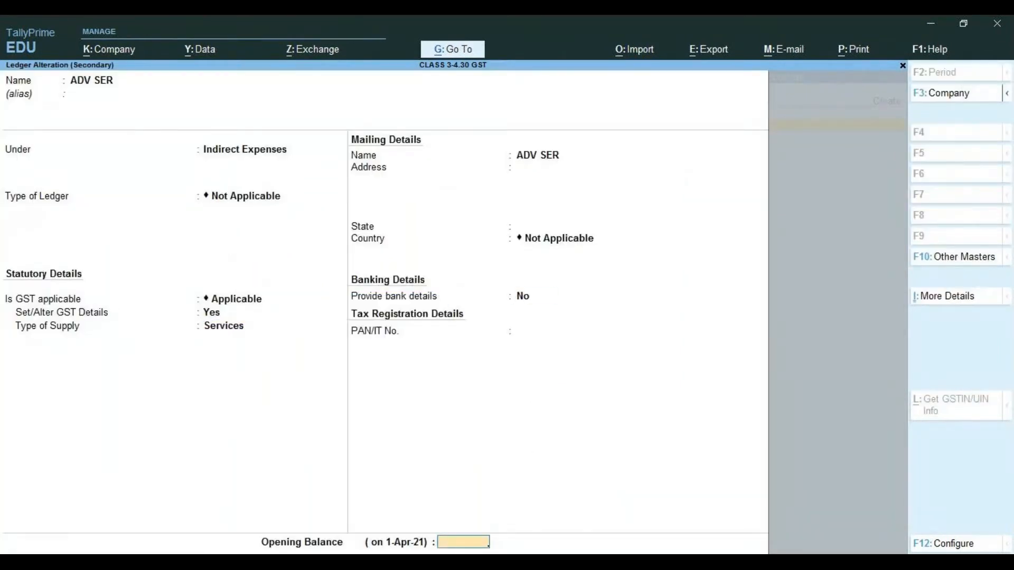
{"action": "key", "text": "Return"}
{"action": "key", "text": "Return"}
{"action": "key", "text": "Return"}
{"action": "key", "text": "Return"}
{"action": "key", "text": "Return"}
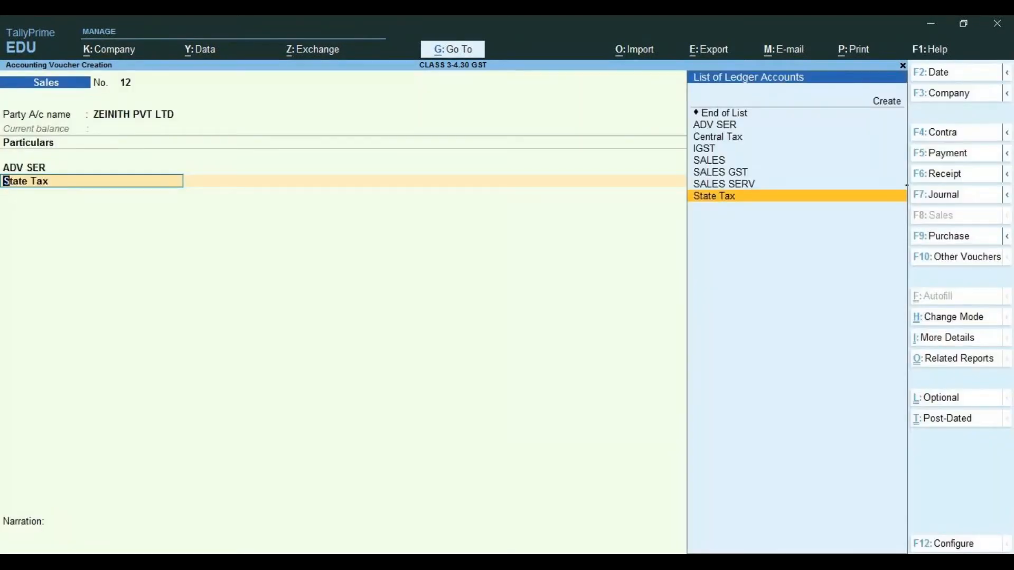
Try SALES SERV in place of State Tax on the sales voucher's second line.
{"action": "key", "text": "Return"}
{"action": "key", "text": "BackSpace"}
{"action": "key", "text": "Up"}
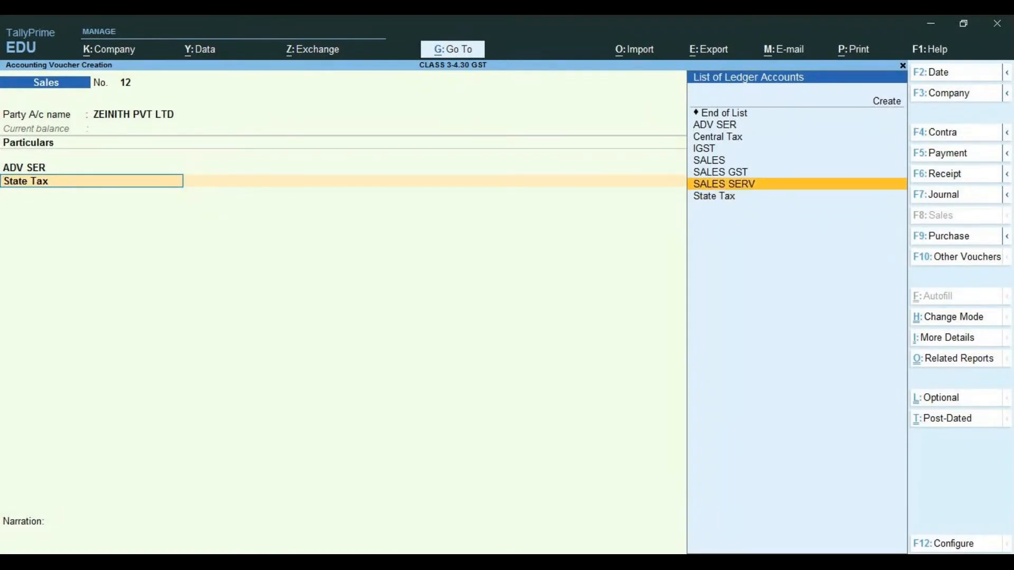
{"action": "key", "text": "Return"}
{"action": "key", "text": "Return"}
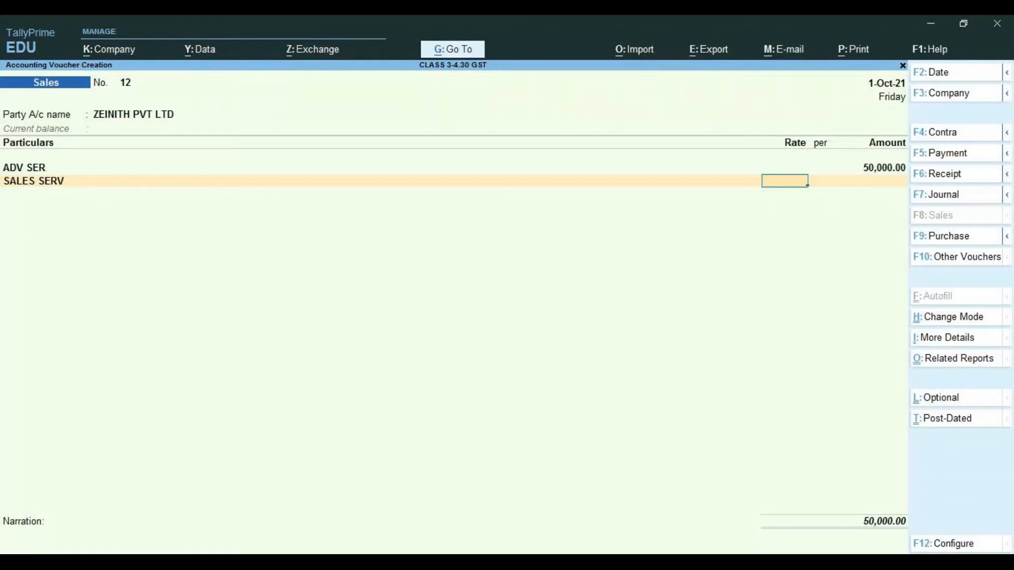
Try Central Tax in place of SALES SERV on the sales voucher's second line.
{"action": "key", "text": "BackSpace"}
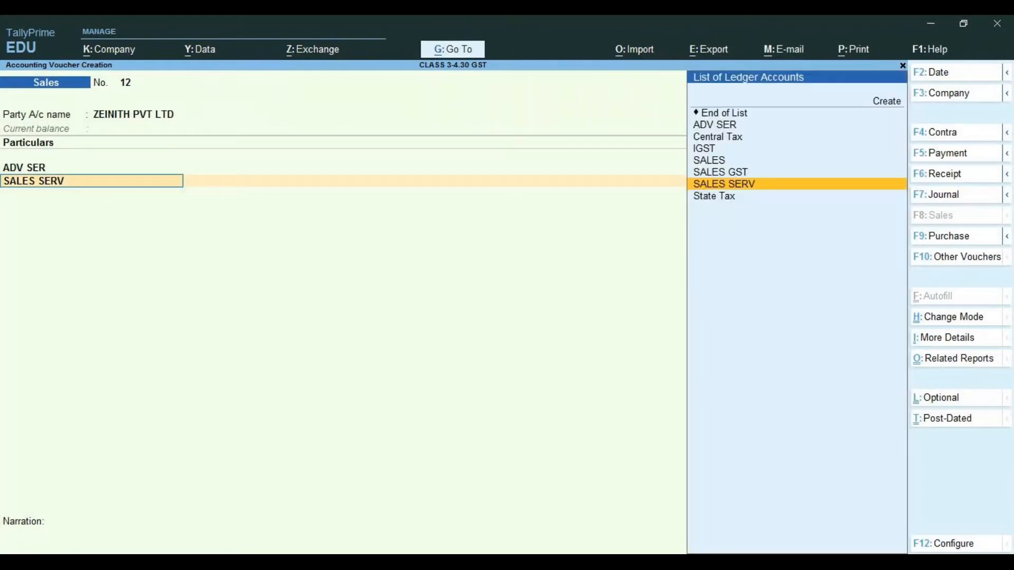
{"action": "key", "text": "Up"}
{"action": "key", "text": "Up"}
{"action": "key", "text": "Up"}
{"action": "key", "text": "Up"}
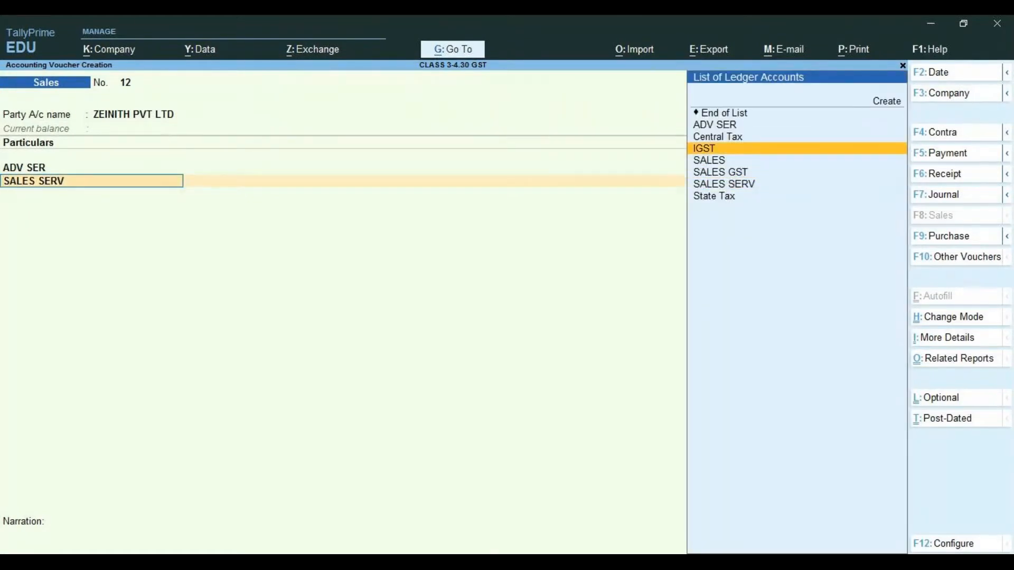
{"action": "key", "text": "Return"}
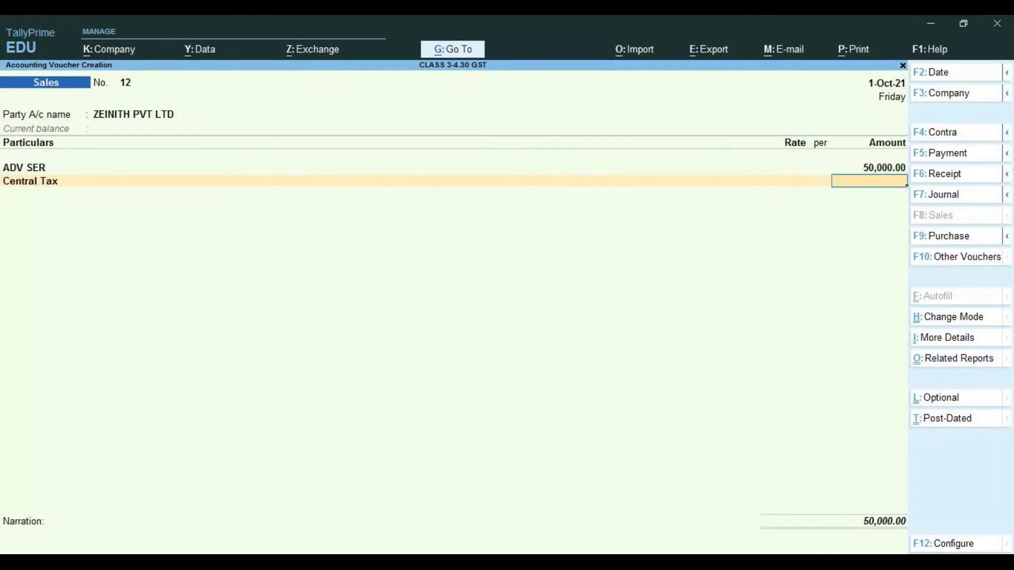
Abandon the sales voucher for ZEINITH PVT LTD without saving and return to the Gateway of Tally.
{"action": "key", "text": "BackSpace"}
{"action": "key", "text": "BackSpace"}
{"action": "key", "text": "BackSpace"}
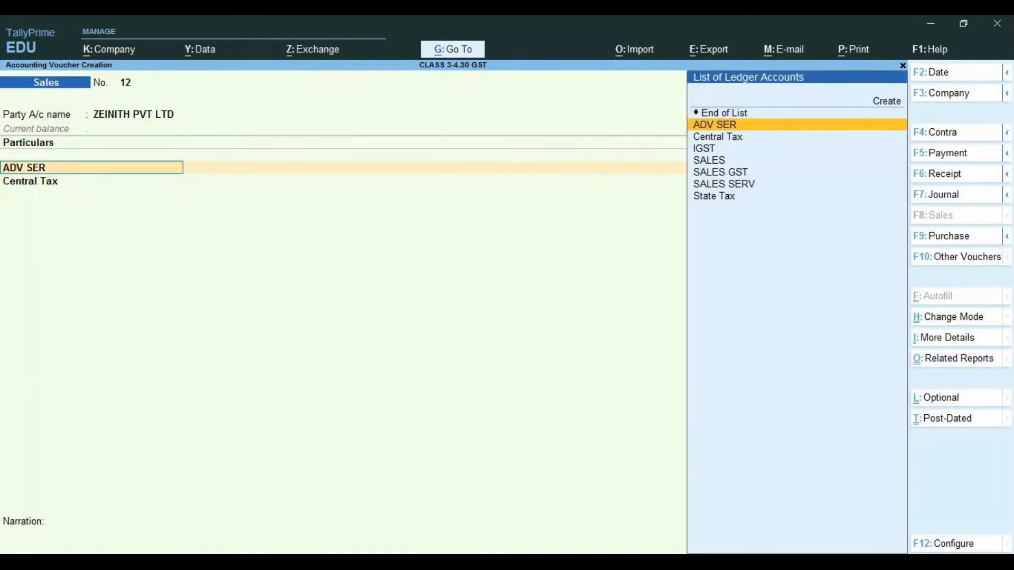
{"action": "key", "text": "BackSpace"}
{"action": "key", "text": "Escape"}
{"action": "key", "text": "Escape"}
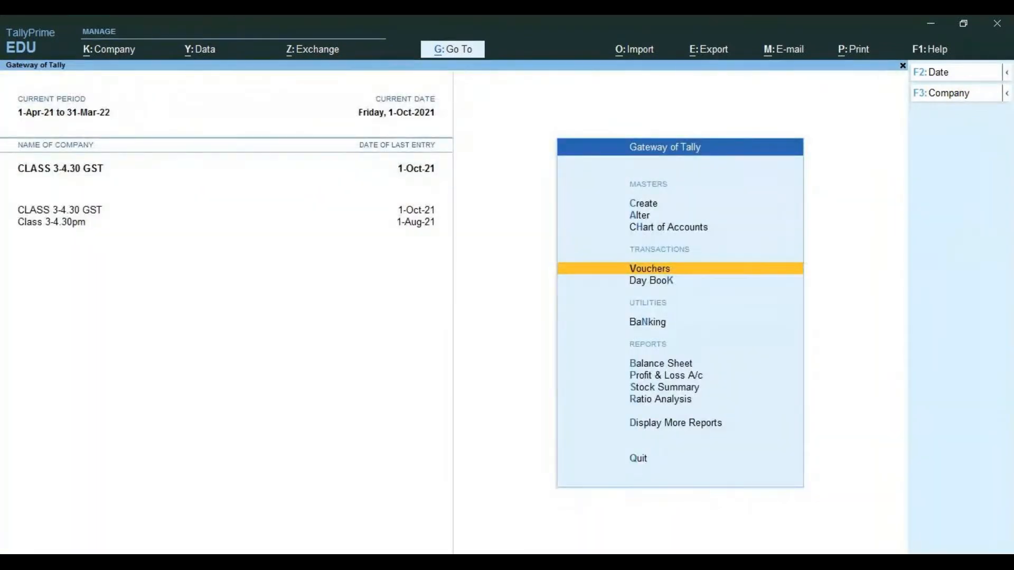
Start a new voucher with ZEINITH PVT LTD as the party account, leaving all dispatch details blank.
{"action": "key", "text": "Return"}
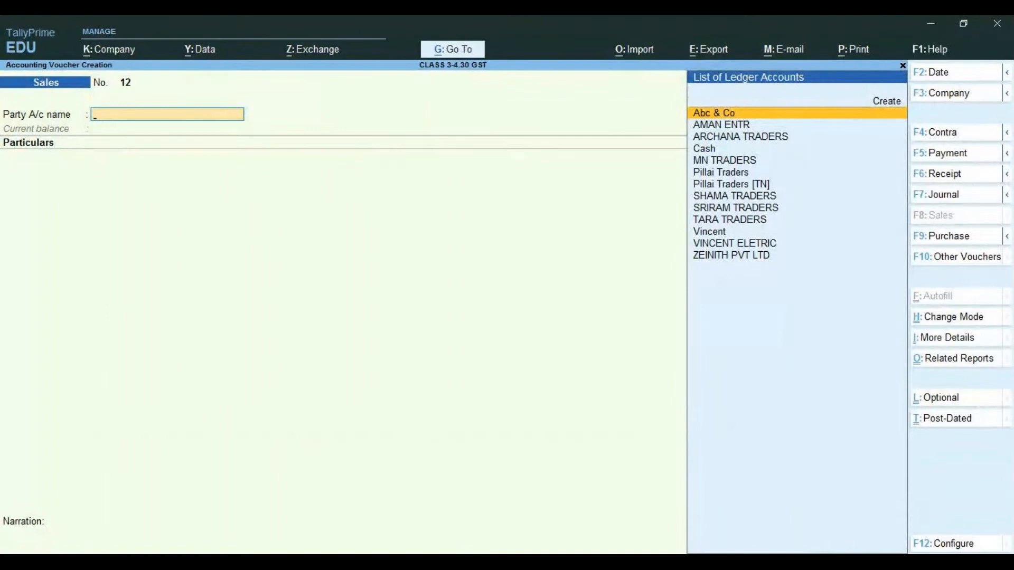
{"action": "type", "text": "Z"}
{"action": "key", "text": "Return"}
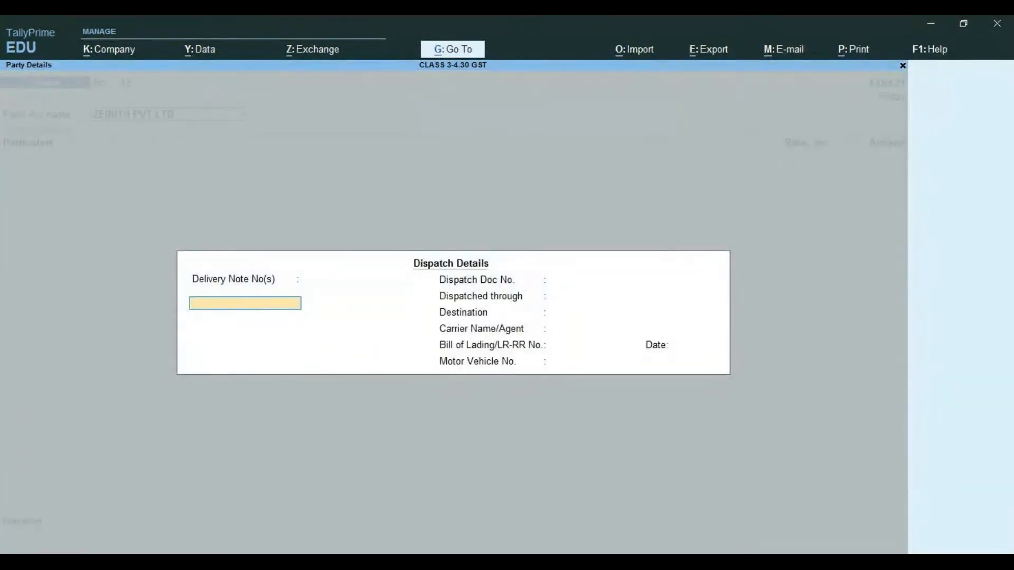
{"action": "key", "text": "Return"}
{"action": "key", "text": "Return"}
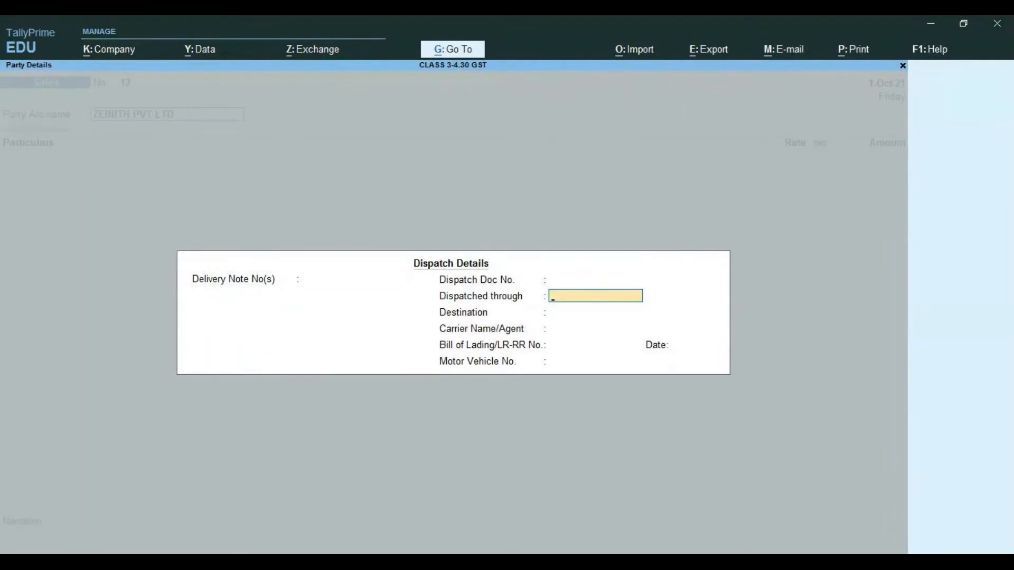
{"action": "key", "text": "Return"}
{"action": "key", "text": "Return"}
{"action": "key", "text": "Return"}
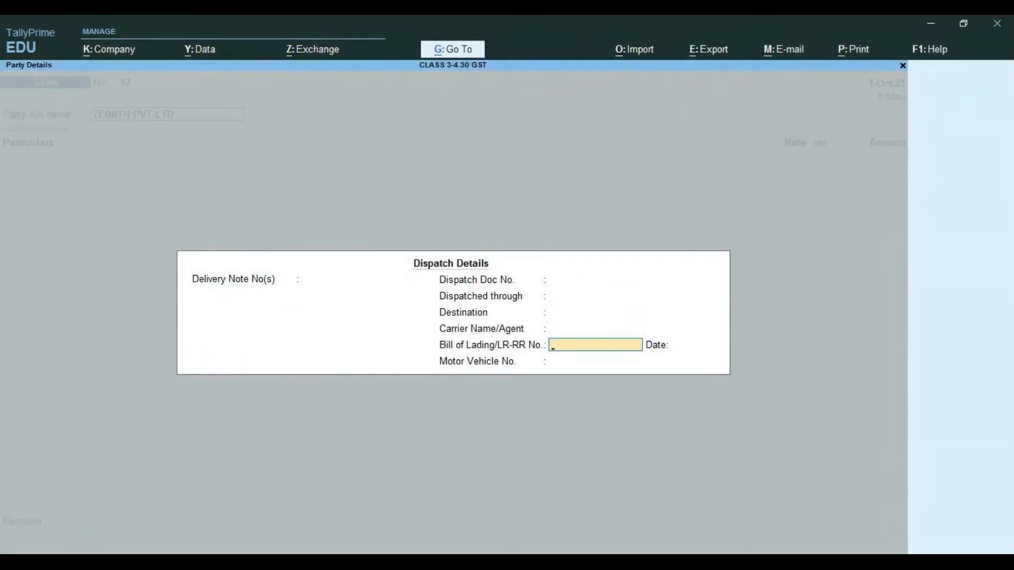
{"action": "key", "text": "Return"}
{"action": "key", "text": "Return"}
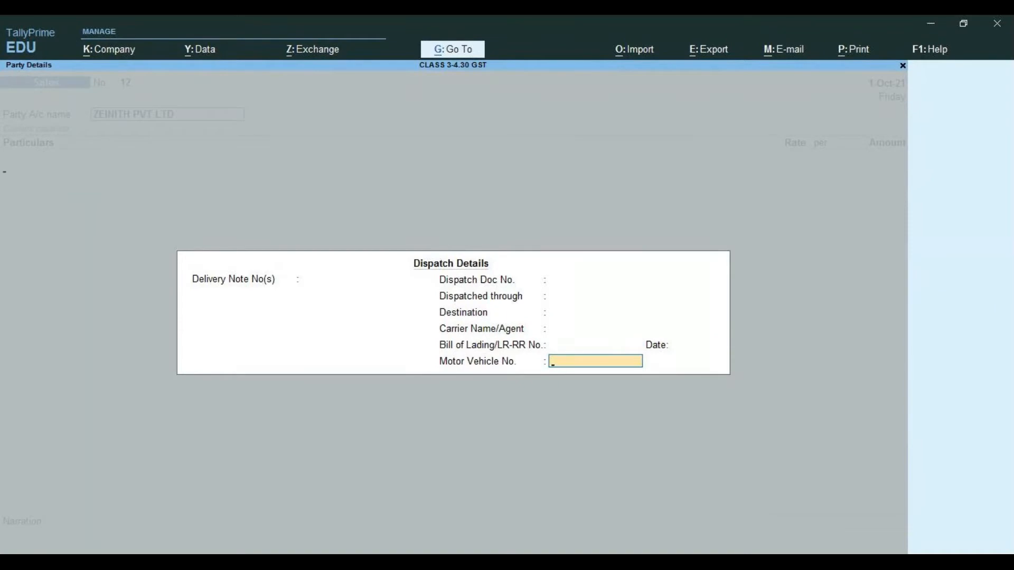
{"action": "key", "text": "Return"}
{"action": "key", "text": "Return"}
Switch the voucher to Purchase for ZEINITH PVT LTD and return to its first, empty particulars line.
{"action": "key", "text": "Return"}
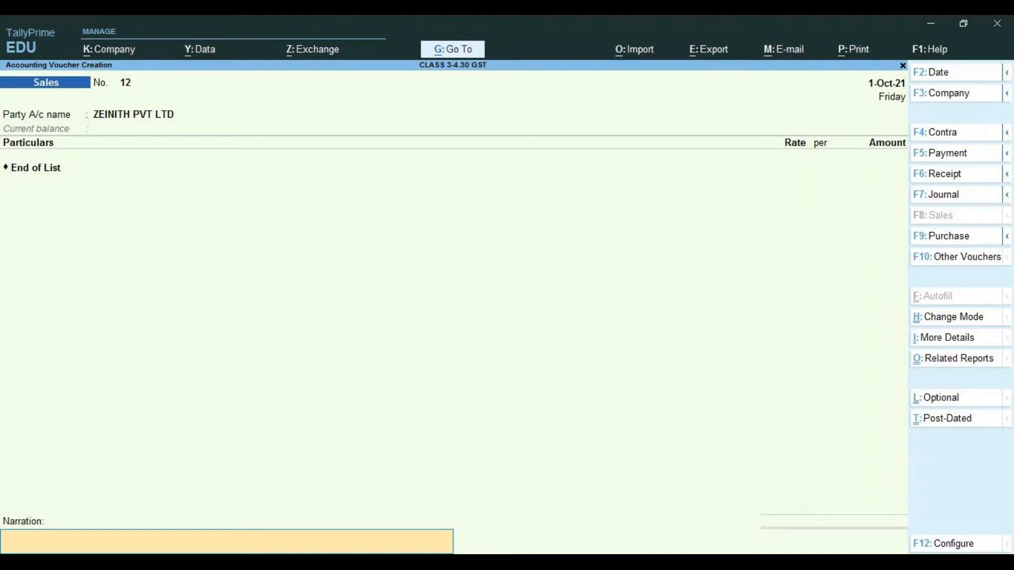
{"action": "key", "text": "BackSpace"}
{"action": "key", "text": "BackSpace"}
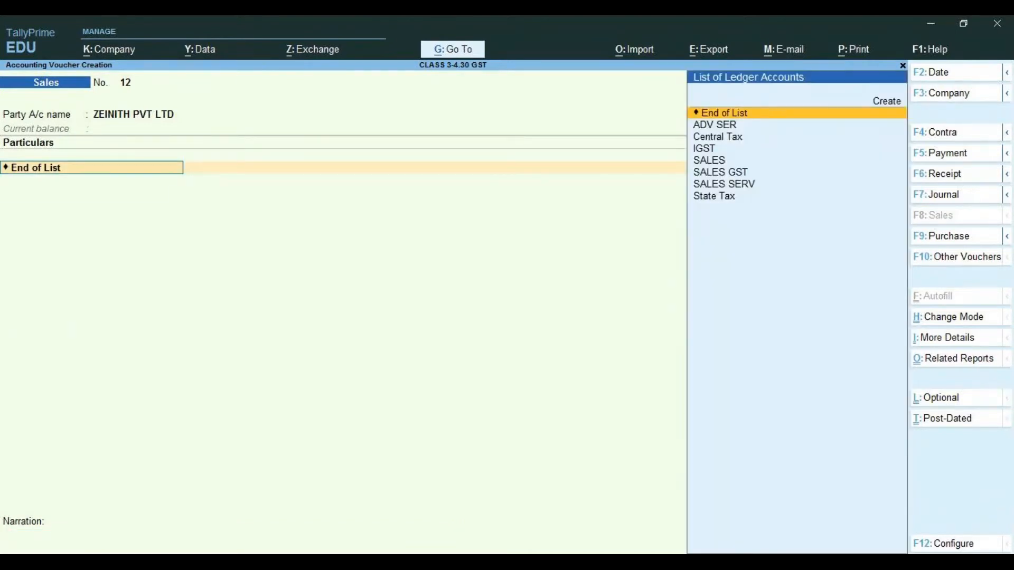
{"action": "key", "text": "F9"}
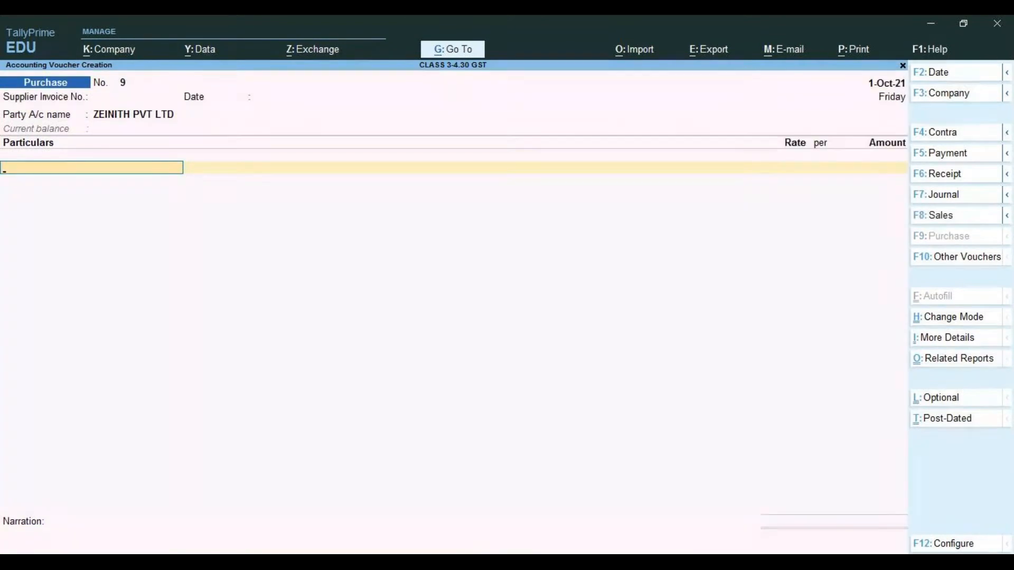
{"action": "key", "text": "Return"}
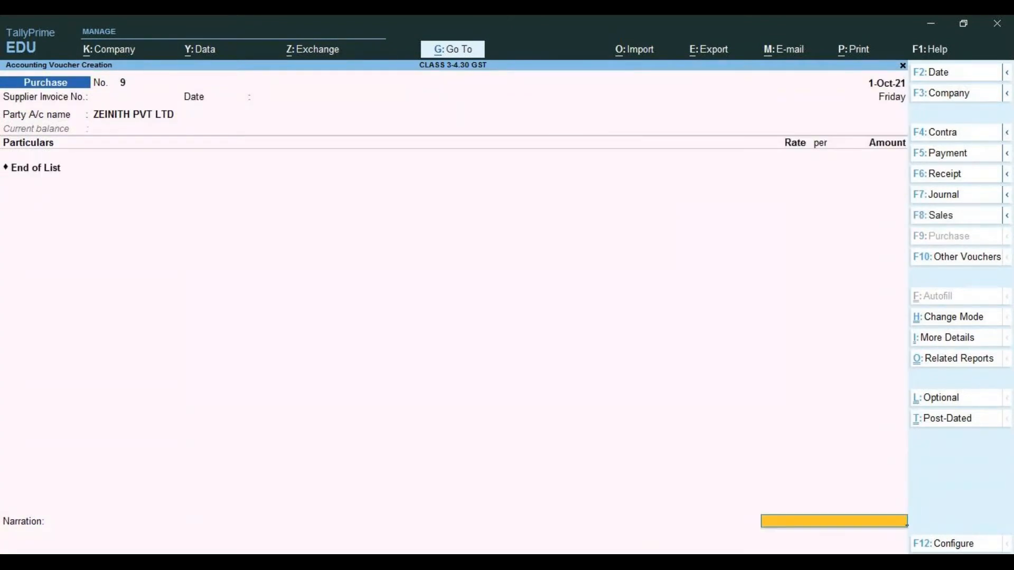
{"action": "key", "text": "BackSpace"}
{"action": "key", "text": "BackSpace"}
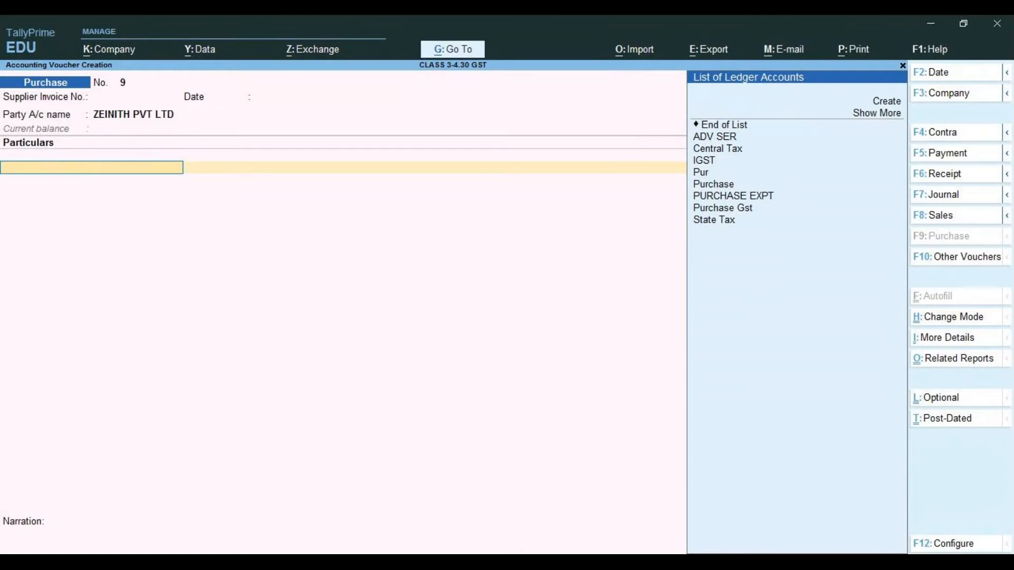
Add ADV SER to the purchase voucher with an amount of 50000, leaving the inclusive-of-GST amount blank.
{"action": "key", "text": "Down"}
{"action": "key", "text": "Down"}
{"action": "key", "text": "Down"}
{"action": "key", "text": "Down"}
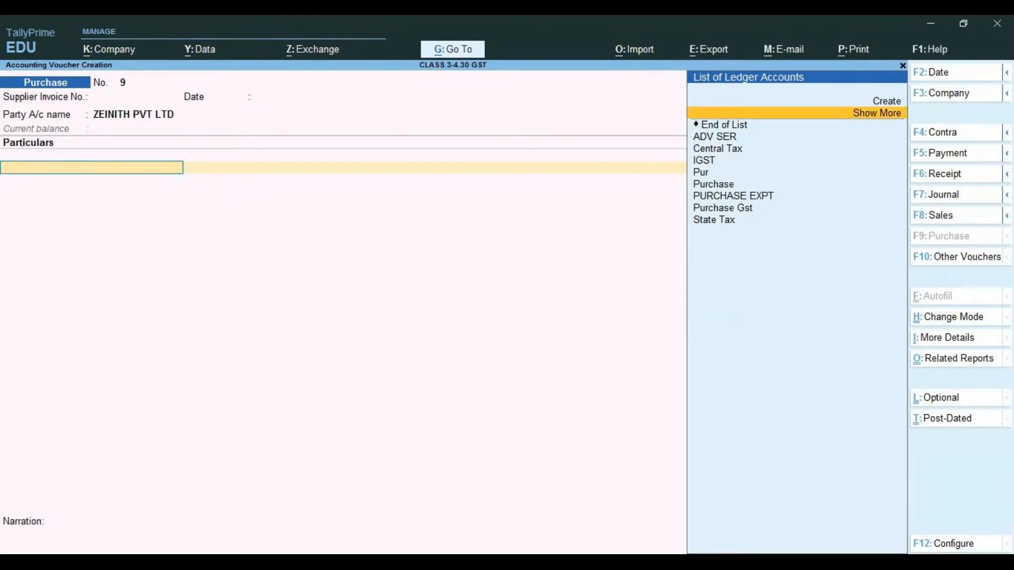
{"action": "key", "text": "Return"}
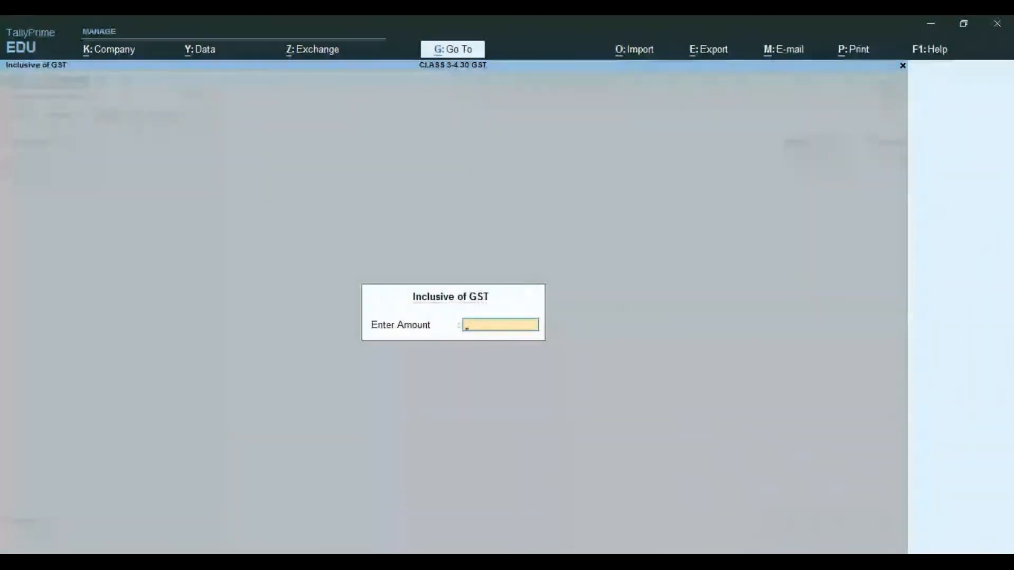
{"action": "key", "text": "Return"}
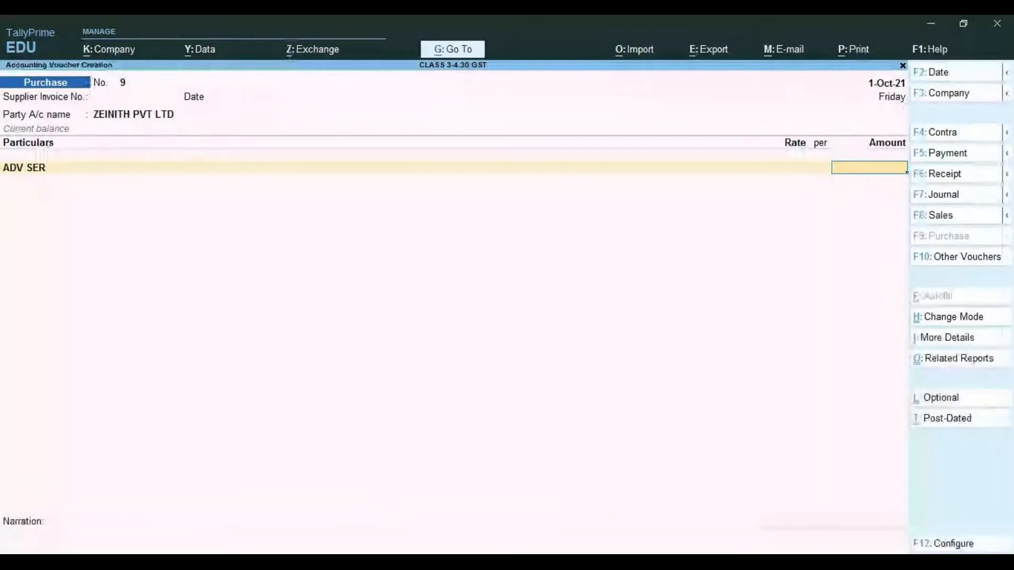
{"action": "type", "text": "50,000"}
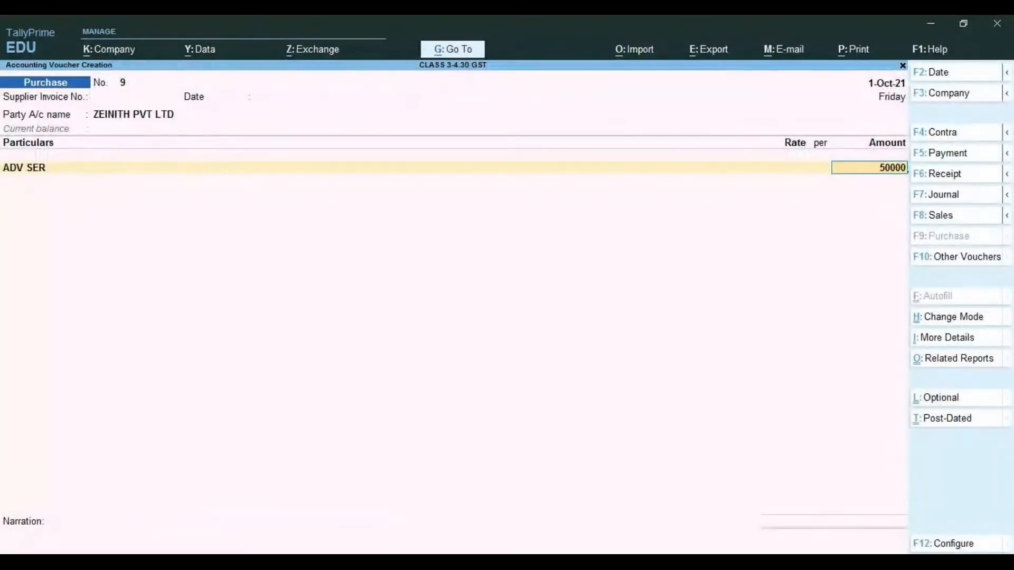
{"action": "key", "text": "Return"}
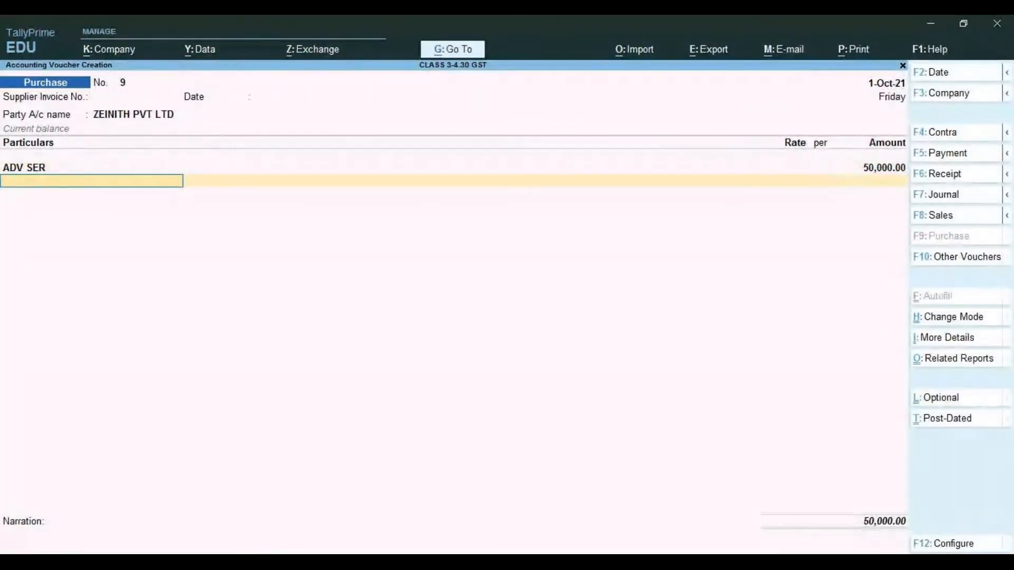
Add a Central Tax line below ADV SER in the purchase voucher, accepting the calculated amount.
{"action": "key", "text": "Down"}
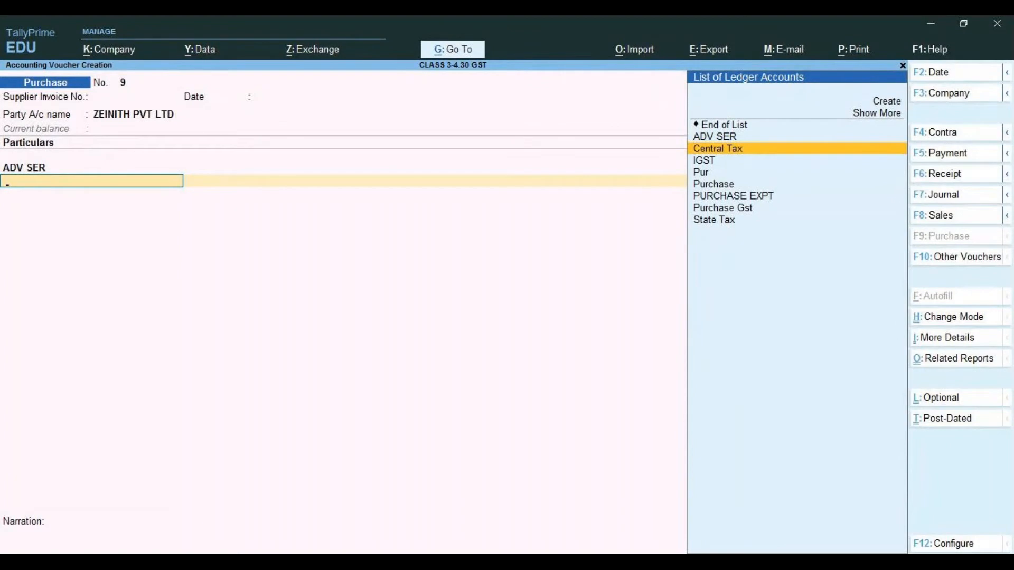
{"action": "key", "text": "Return"}
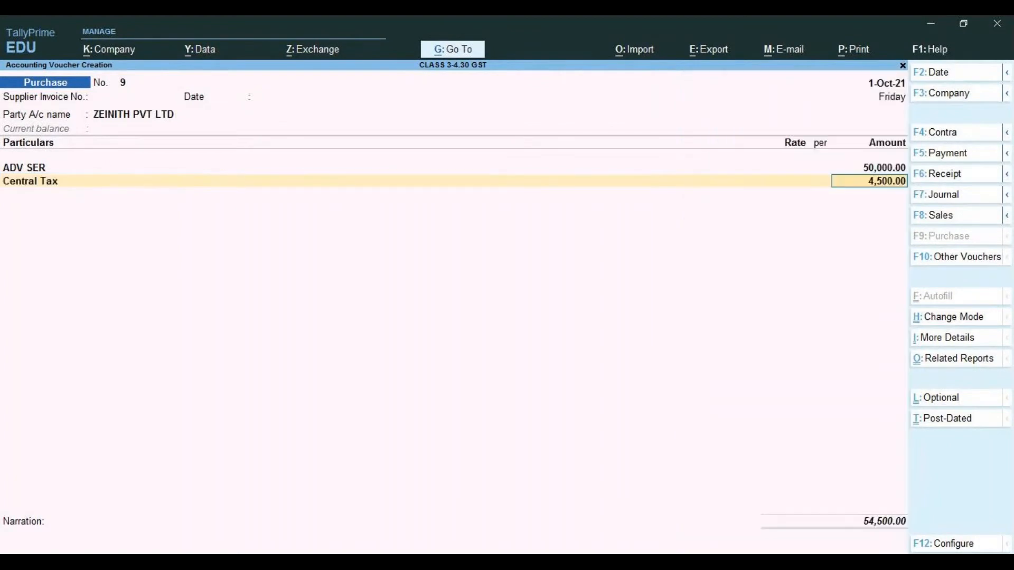
{"action": "key", "text": "Return"}
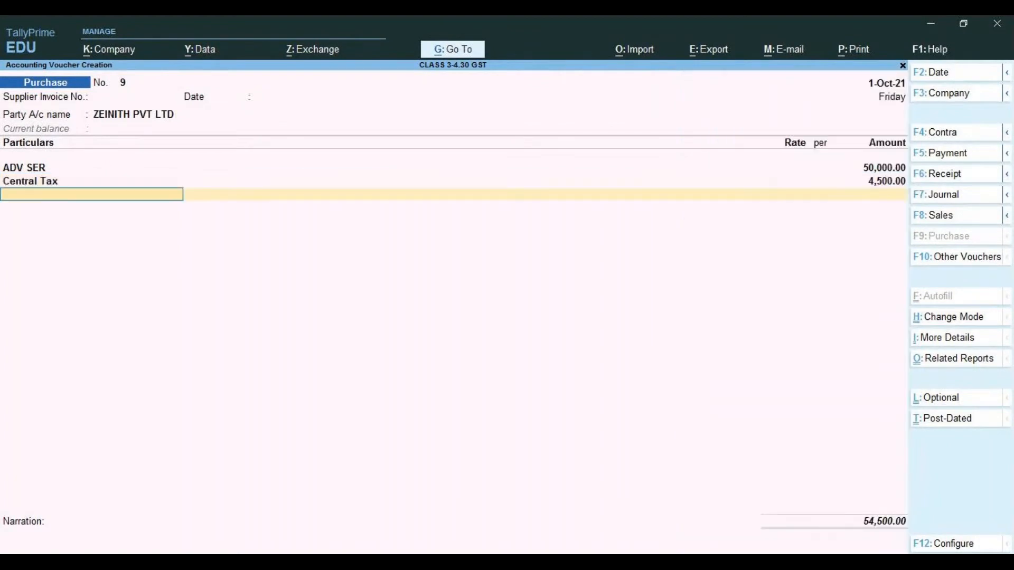
Add a State Tax line below Central Tax in the purchase voucher, accepting the calculated amount.
{"action": "key", "text": "Down"}
{"action": "key", "text": "Down"}
{"action": "key", "text": "Down"}
{"action": "key", "text": "Down"}
{"action": "key", "text": "Down"}
{"action": "key", "text": "Down"}
{"action": "key", "text": "Down"}
{"action": "key", "text": "Down"}
{"action": "key", "text": "Down"}
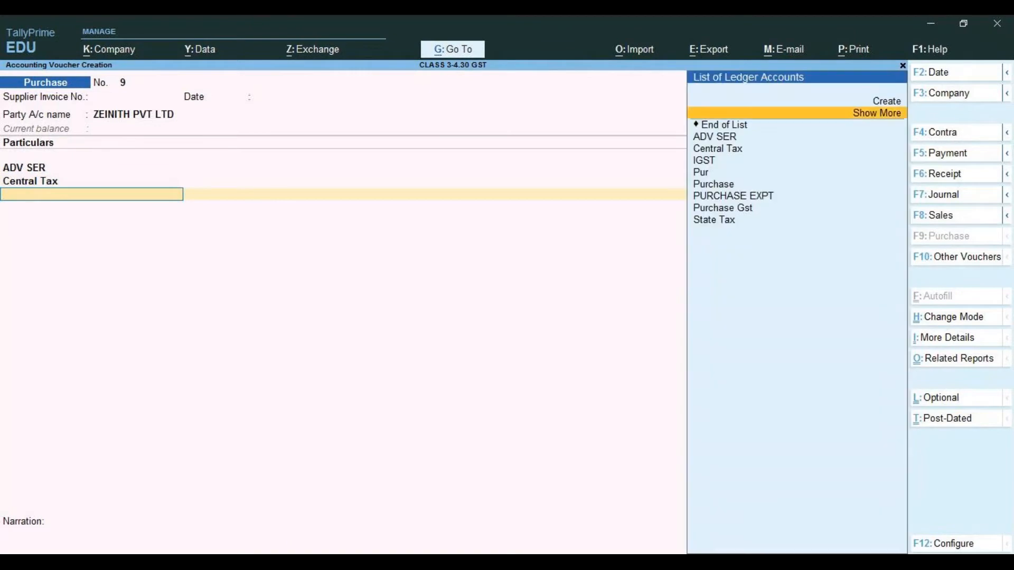
{"action": "key", "text": "Down"}
{"action": "key", "text": "Down"}
{"action": "key", "text": "Down"}
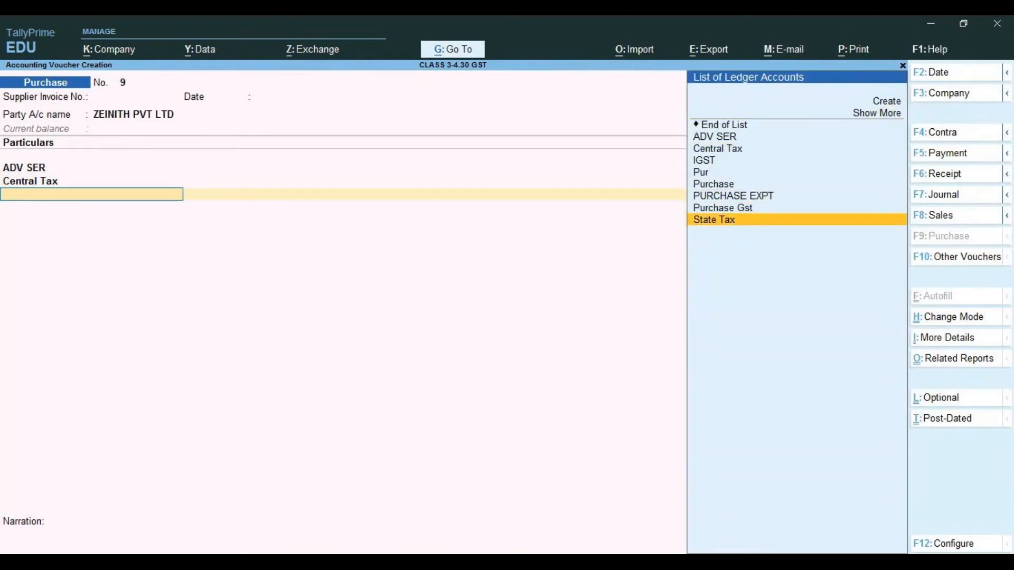
{"action": "key", "text": "Return"}
{"action": "key", "text": "Return"}
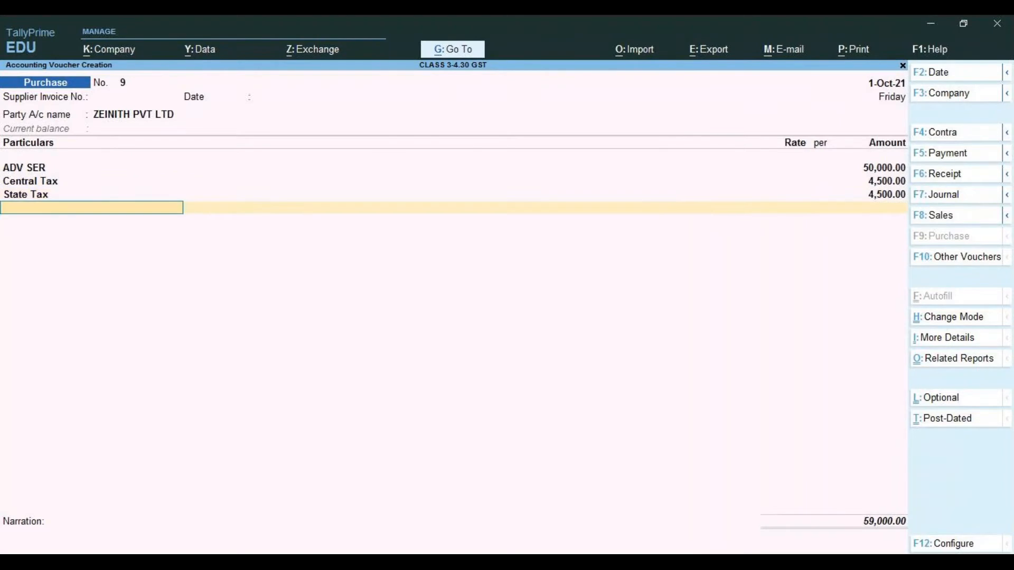
Allocate the full 59,000.00 for ZEINITH PVT LTD to New Ref 9 and save the purchase voucher with a blank narration.
{"action": "key", "text": "Return"}
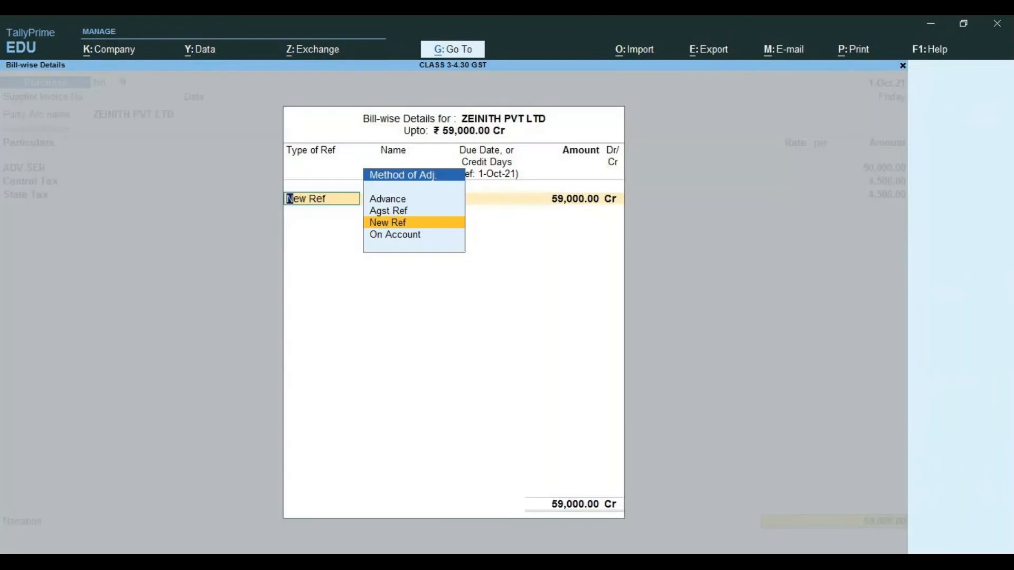
{"action": "key", "text": "Return"}
{"action": "key", "text": "Return"}
{"action": "key", "text": "Return"}
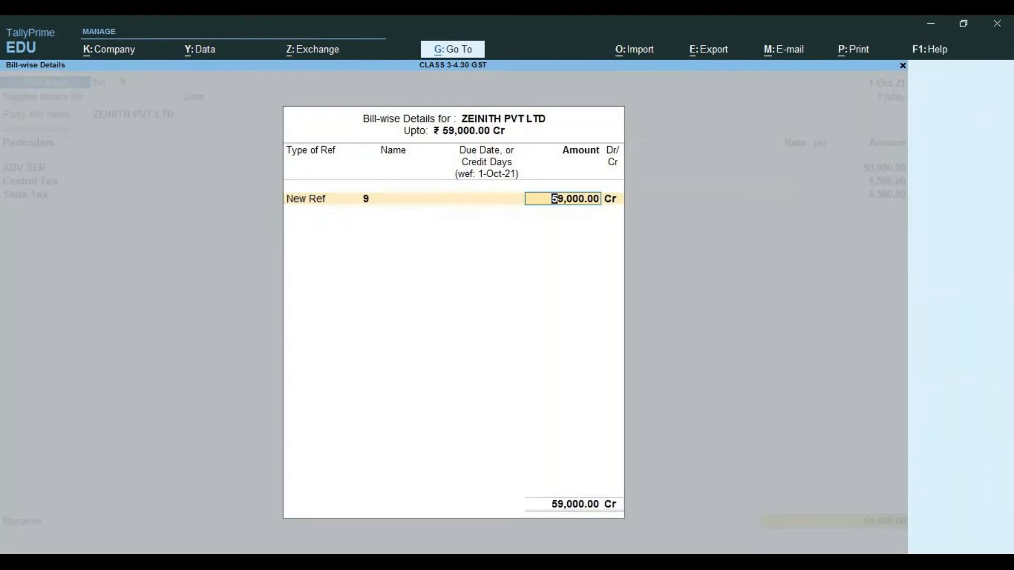
{"action": "key", "text": "Return"}
{"action": "key", "text": "Return"}
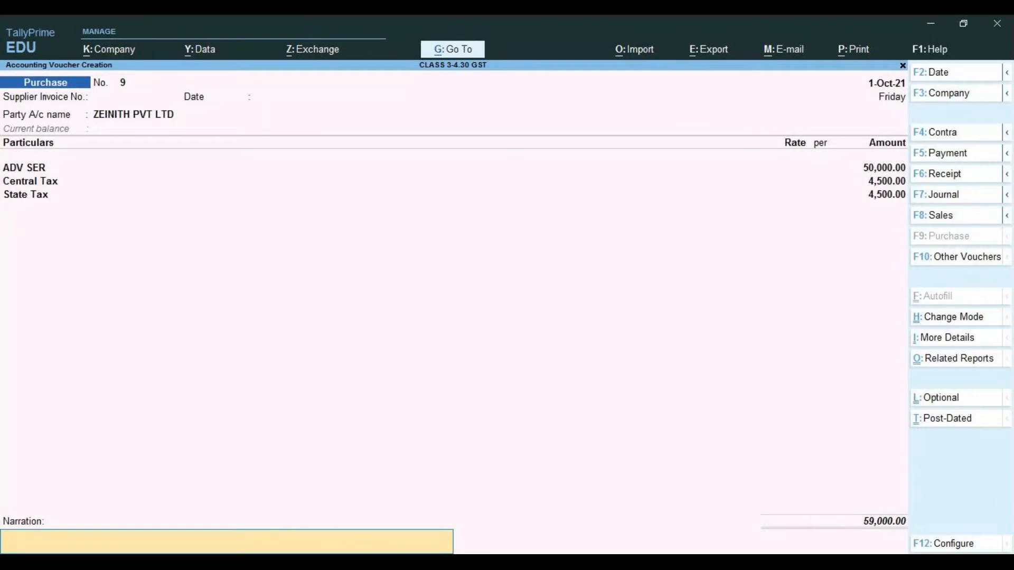
{"action": "key", "text": "Return"}
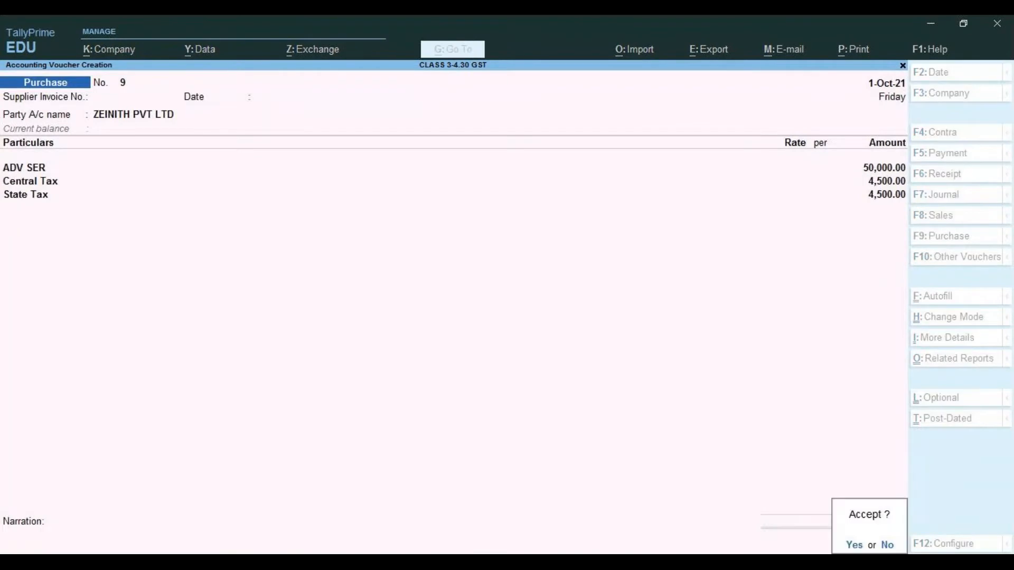
{"action": "key", "text": "Return"}
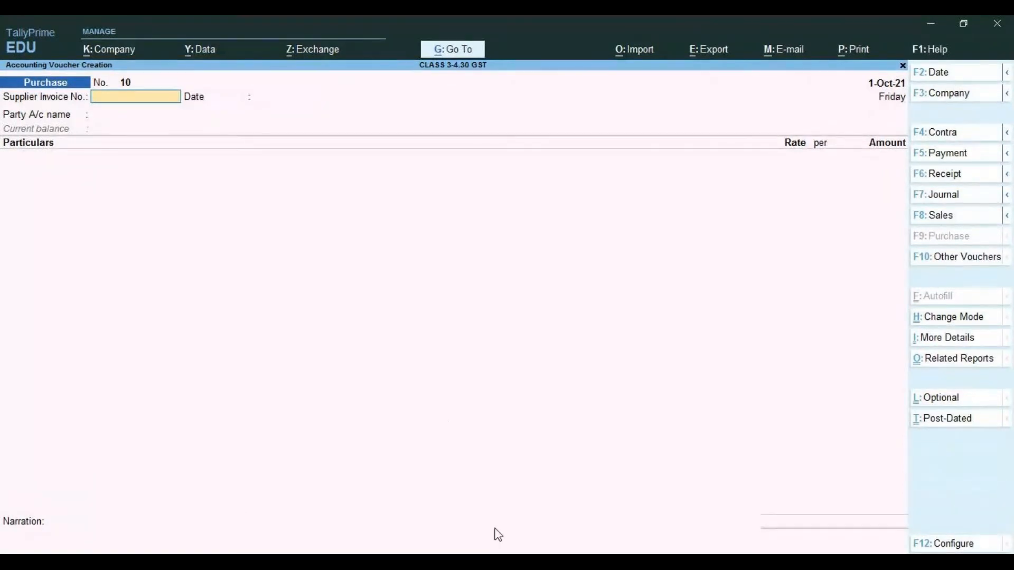
Switch to MAPR.pptx in PowerPoint and review the supply of services exercise and the exempted services slide.
{"action": "left_click", "coordinate": [502, 562]}
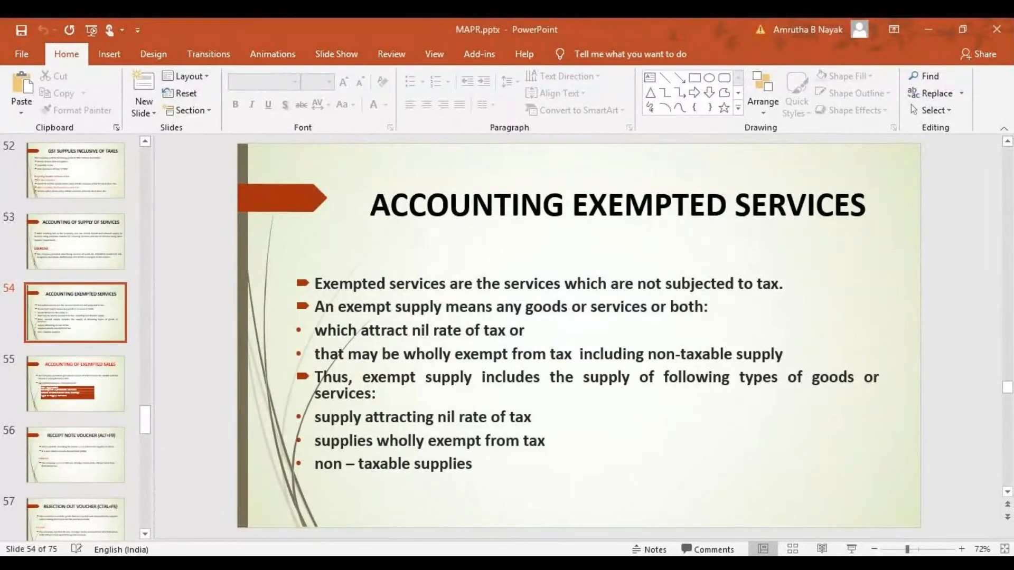
{"action": "key", "text": "Up"}
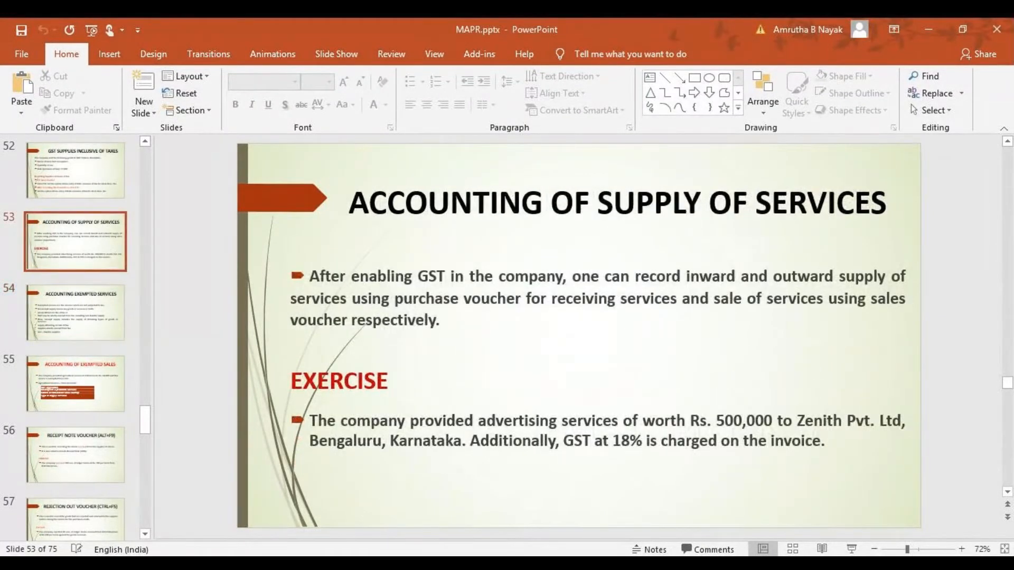
{"action": "key", "text": "Down"}
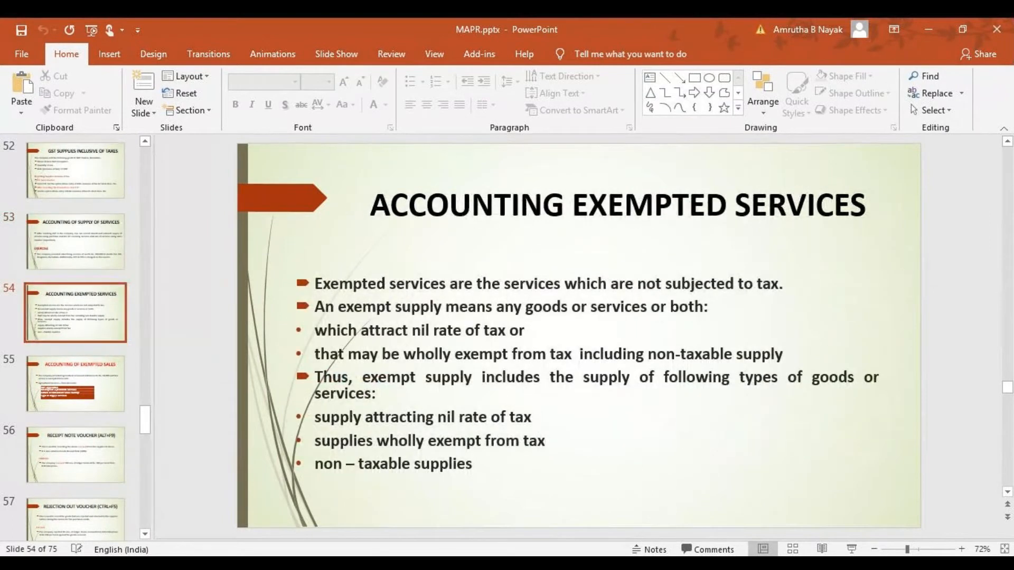
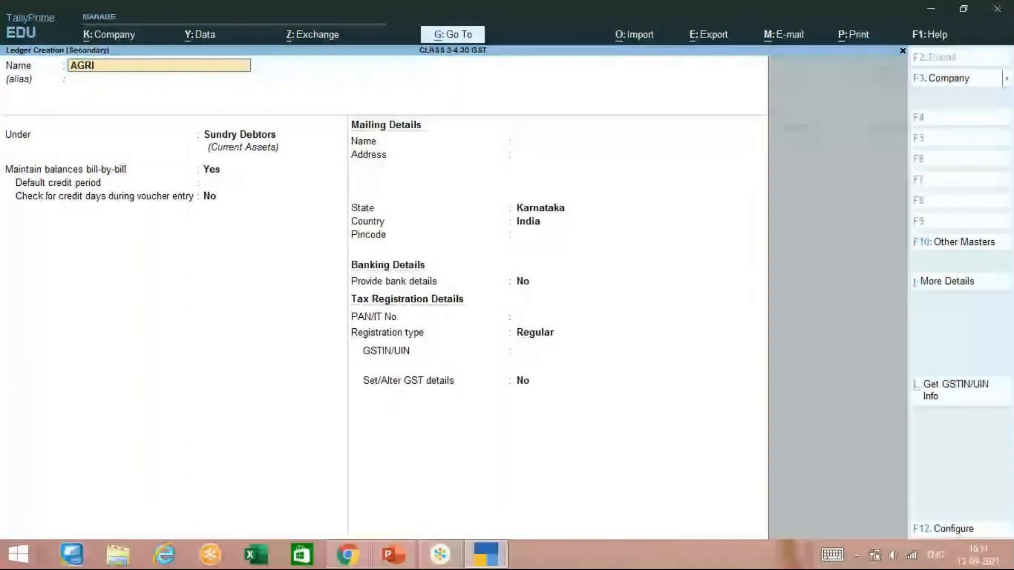
Check the exempted sales exercise in PowerPoint, then in TallyPrime name the new ledger AGRI SER and place it under Sales Accounts.
{"action": "key", "text": "alt+Tab"}
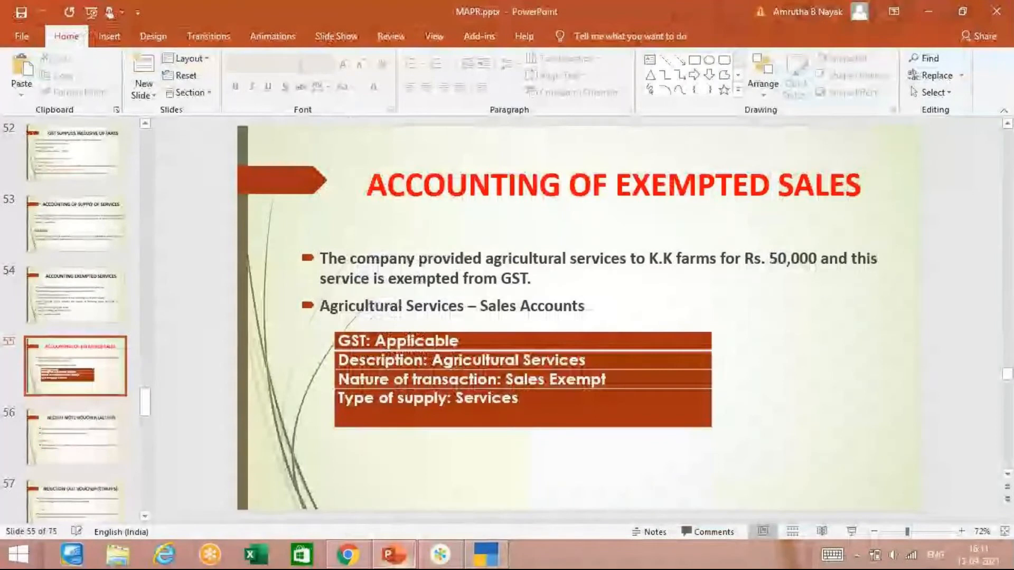
{"action": "key", "text": "alt+Tab"}
{"action": "type", "text": "SER"}
{"action": "key", "text": "Return"}
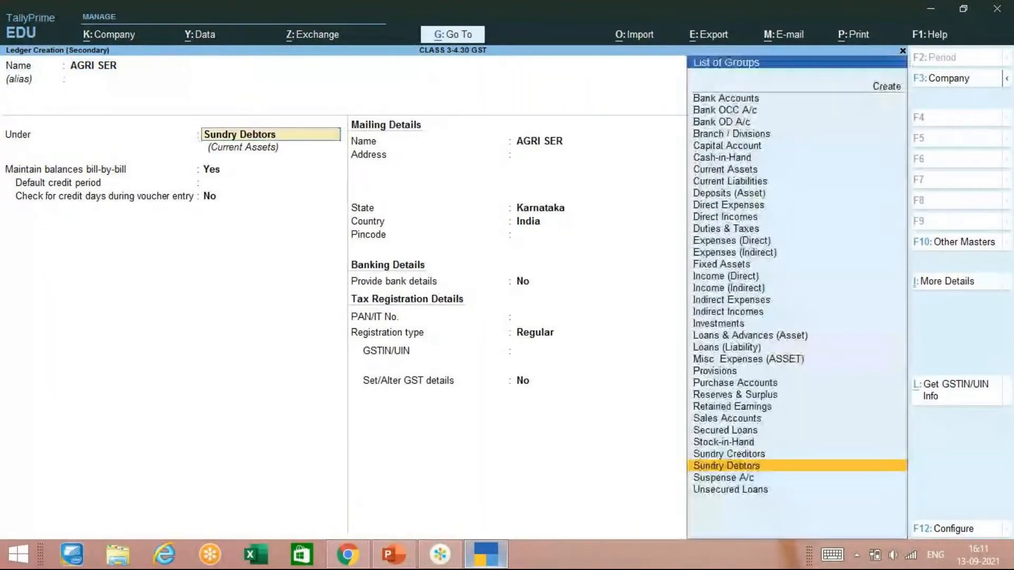
{"action": "type", "text": "SALE"}
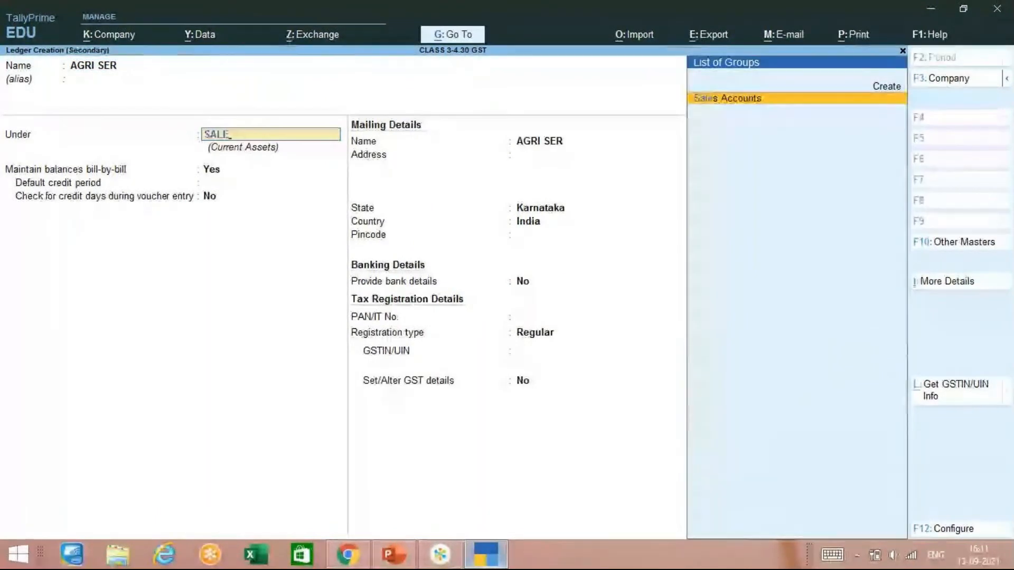
{"action": "key", "text": "Return"}
{"action": "key", "text": "Return"}
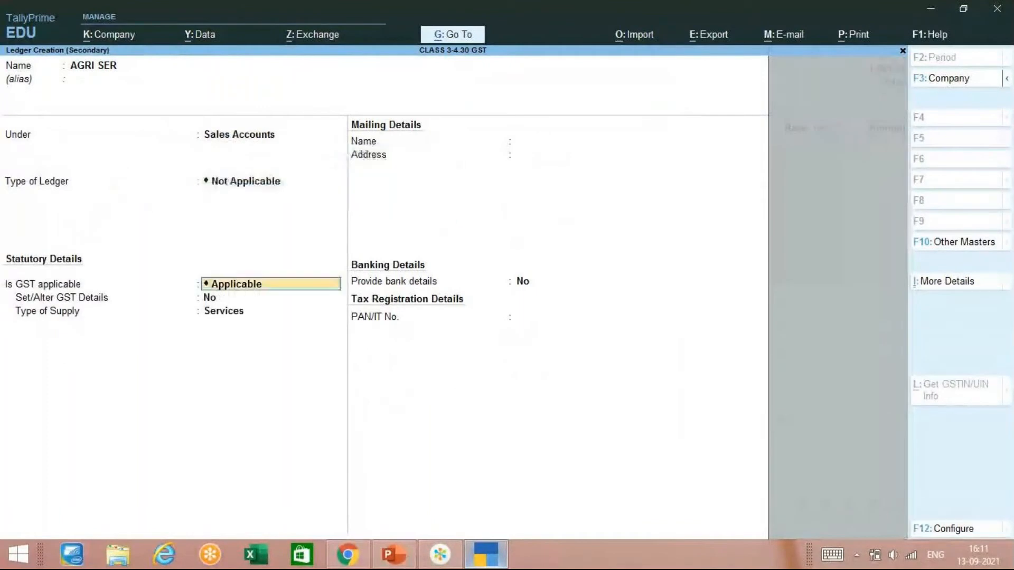
Keep GST applicable for AGRI SER, fill in its GST details with non-GST goods as No, and save the ledger with supply type Services.
{"action": "key", "text": "Return"}
{"action": "key", "text": "y"}
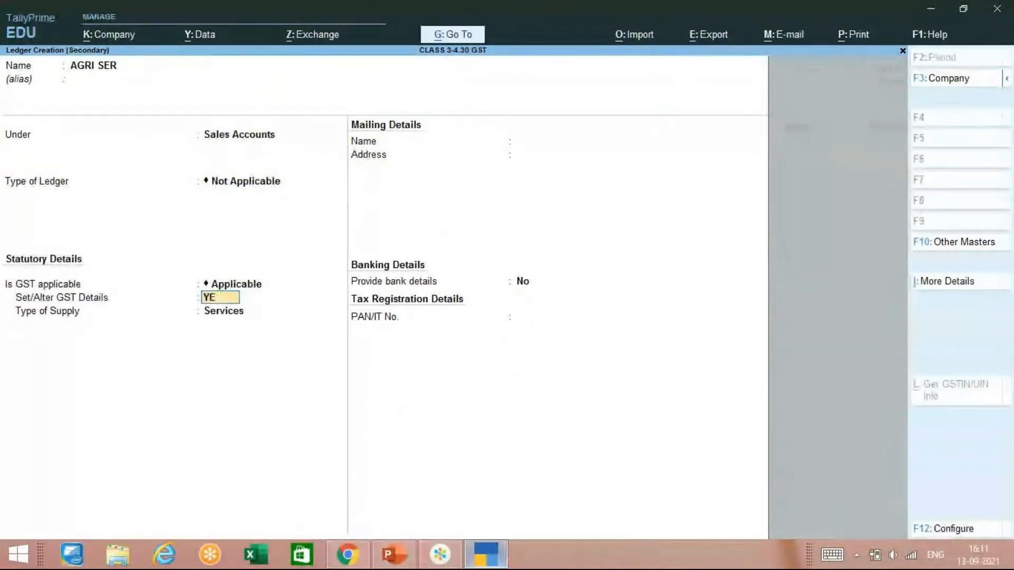
{"action": "key", "text": "Return"}
{"action": "key", "text": "Return"}
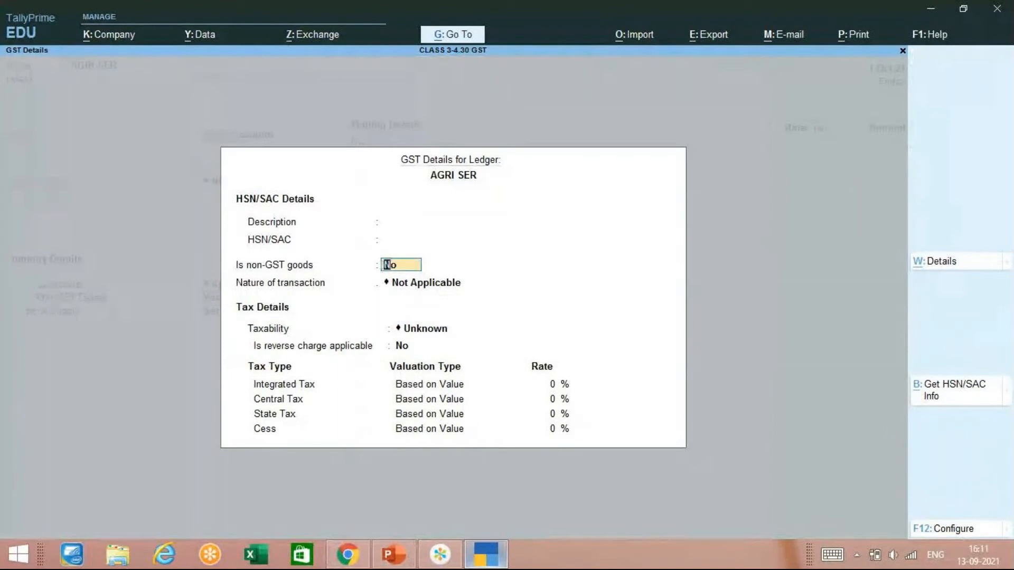
{"action": "key", "text": "Return"}
{"action": "key", "text": "Down"}
{"action": "key", "text": "Return"}
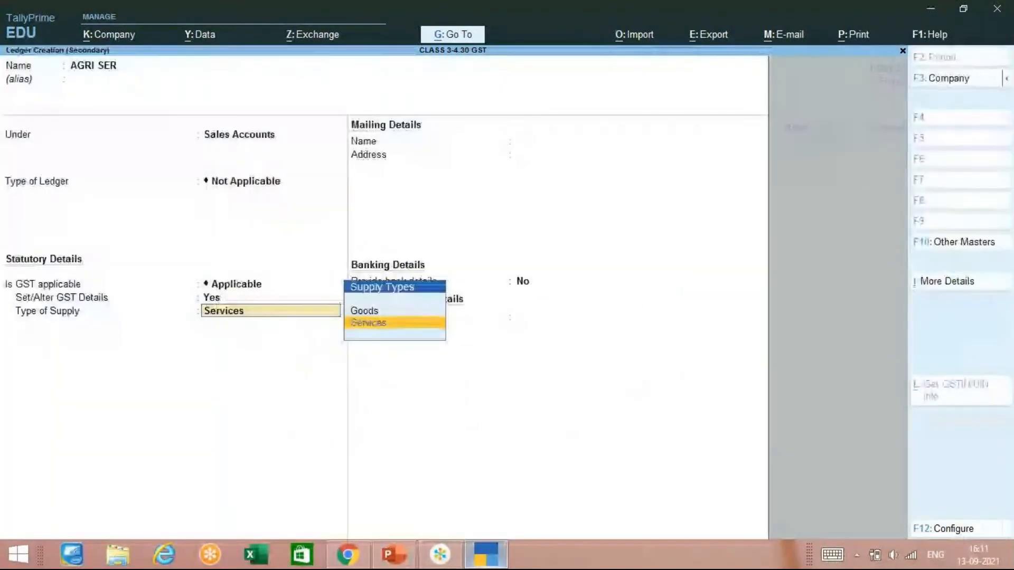
{"action": "key", "text": "Return"}
{"action": "key", "text": "Return"}
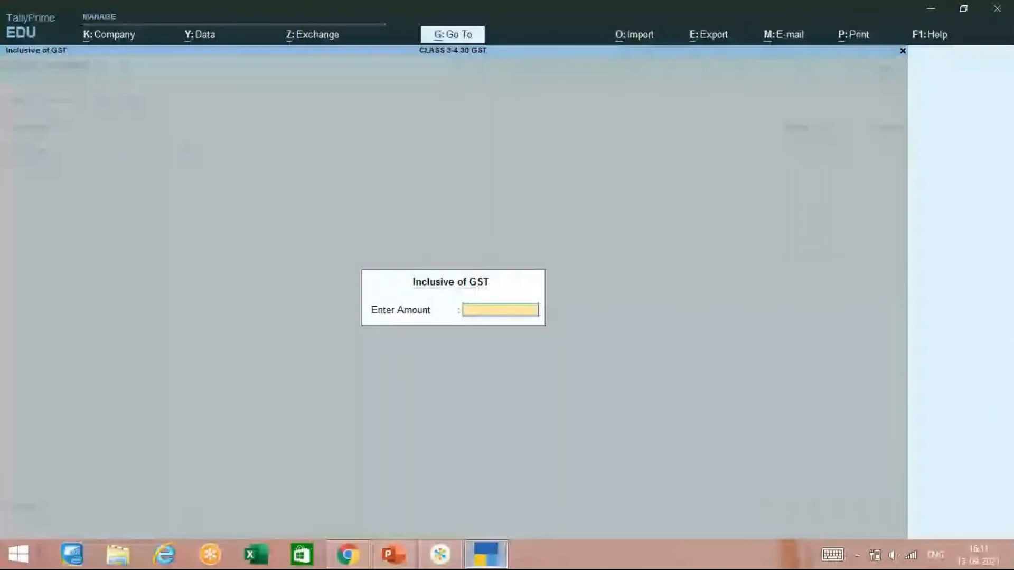
Enter 50000 for AGRI SER, leaving the inclusive-of-GST amount blank, and allocate it all to cost centre BANG.
{"action": "key", "text": "Return"}
{"action": "type", "text": "50000"}
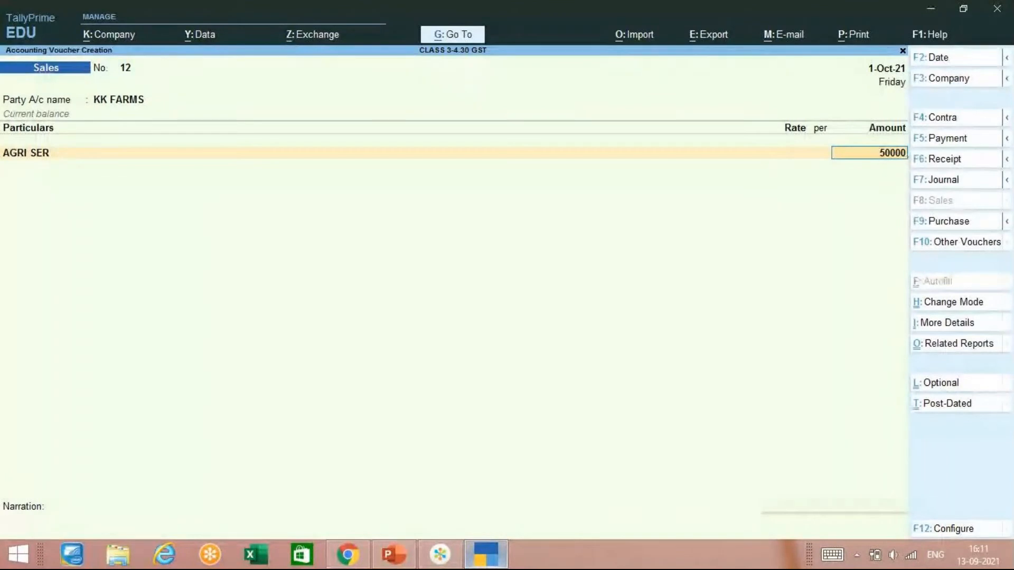
{"action": "key", "text": "Return"}
{"action": "key", "text": "Return"}
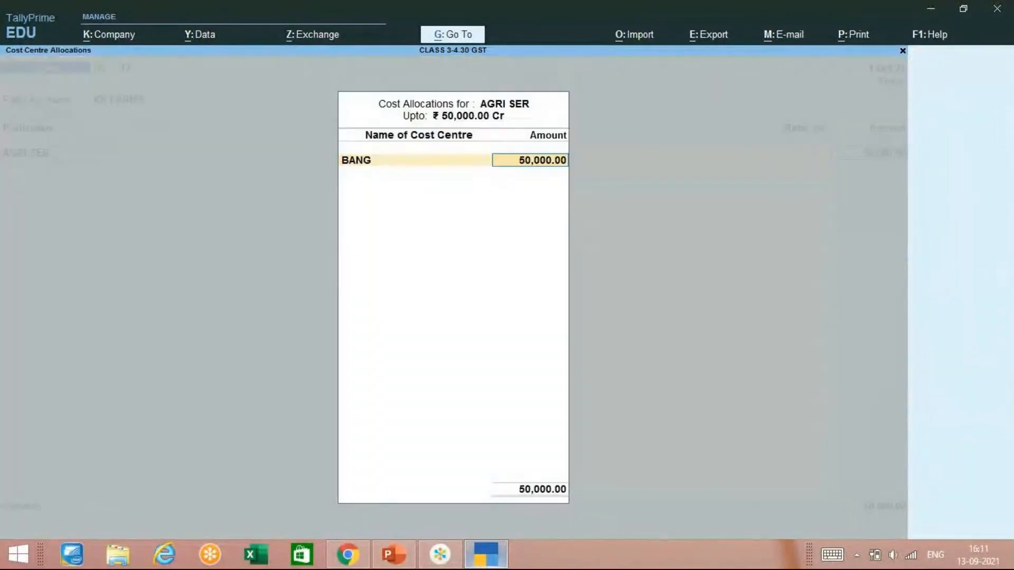
{"action": "key", "text": "Return"}
{"action": "key", "text": "Return"}
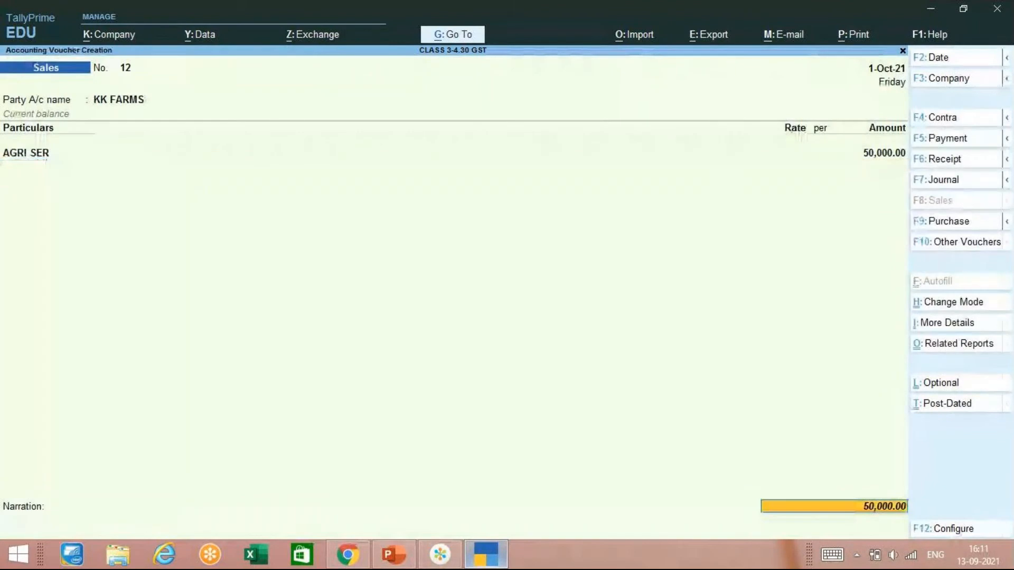
Allocate the full 50,000.00 for KK FARMS to New Ref 12 and leave the sales voucher's narration blank.
{"action": "key", "text": "Return"}
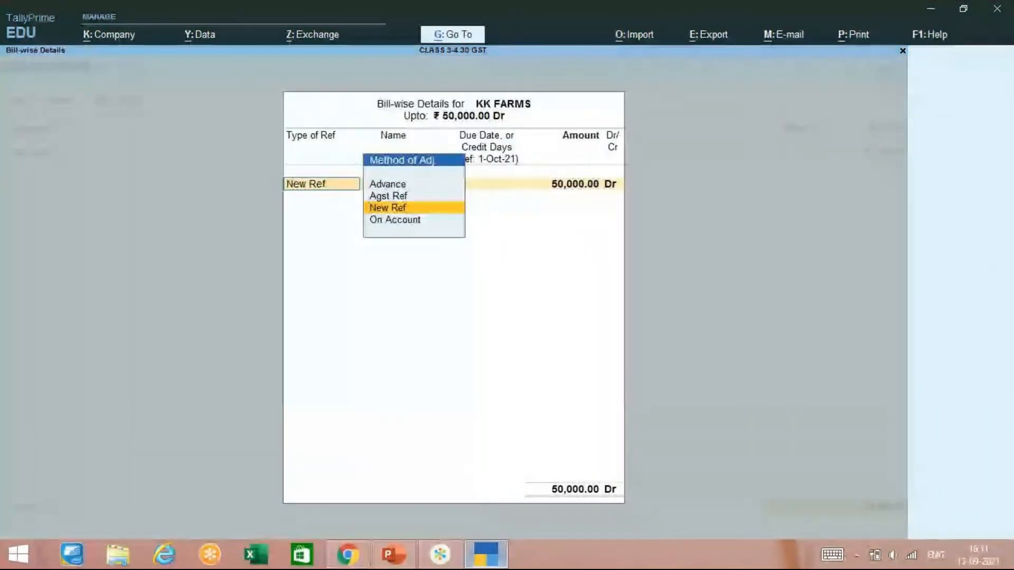
{"action": "key", "text": "Return"}
{"action": "key", "text": "Return"}
{"action": "key", "text": "Return"}
{"action": "key", "text": "Return"}
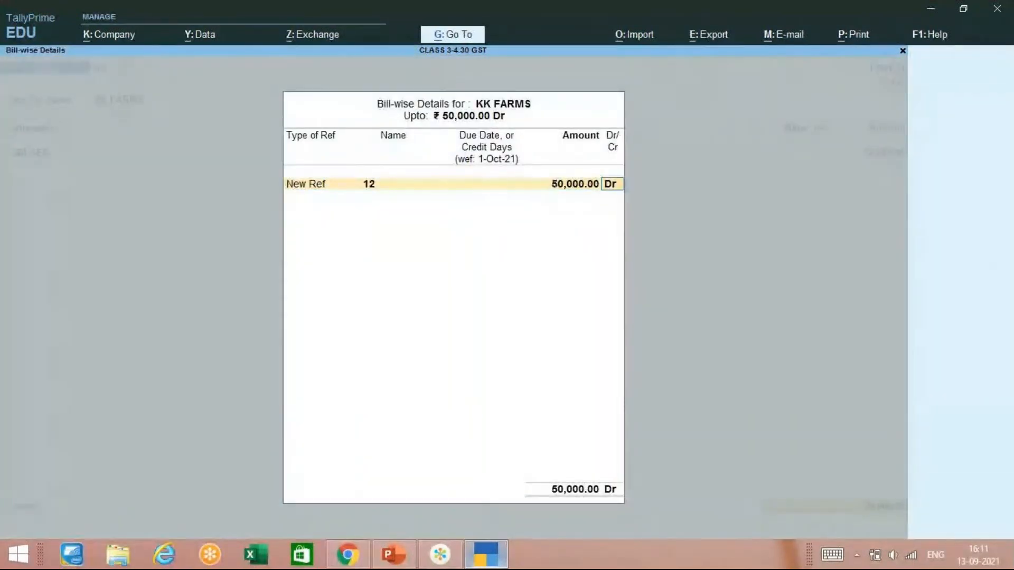
{"action": "key", "text": "Return"}
{"action": "key", "text": "Return"}
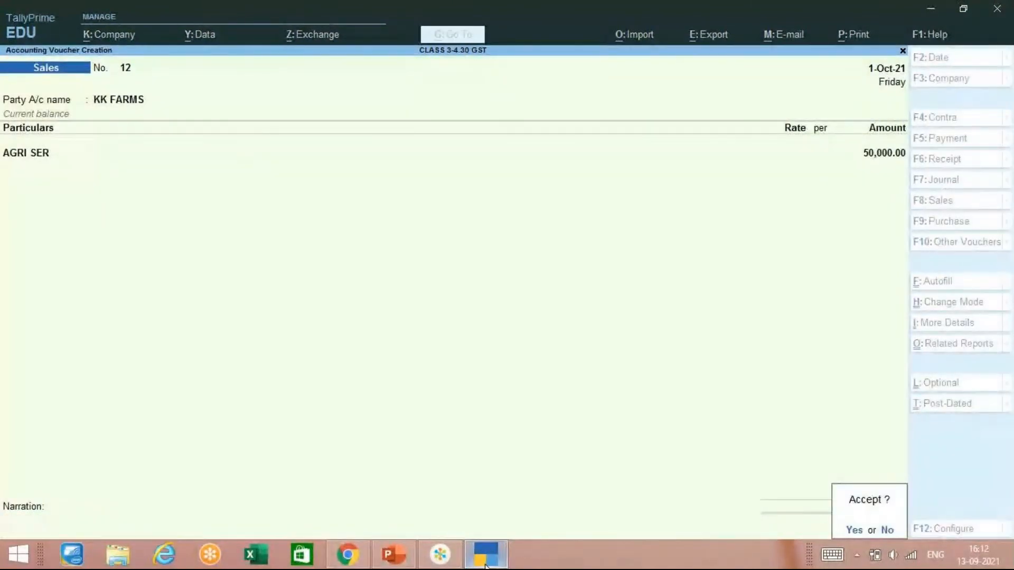
{"action": "mouse_move", "coordinate": [470, 564]}
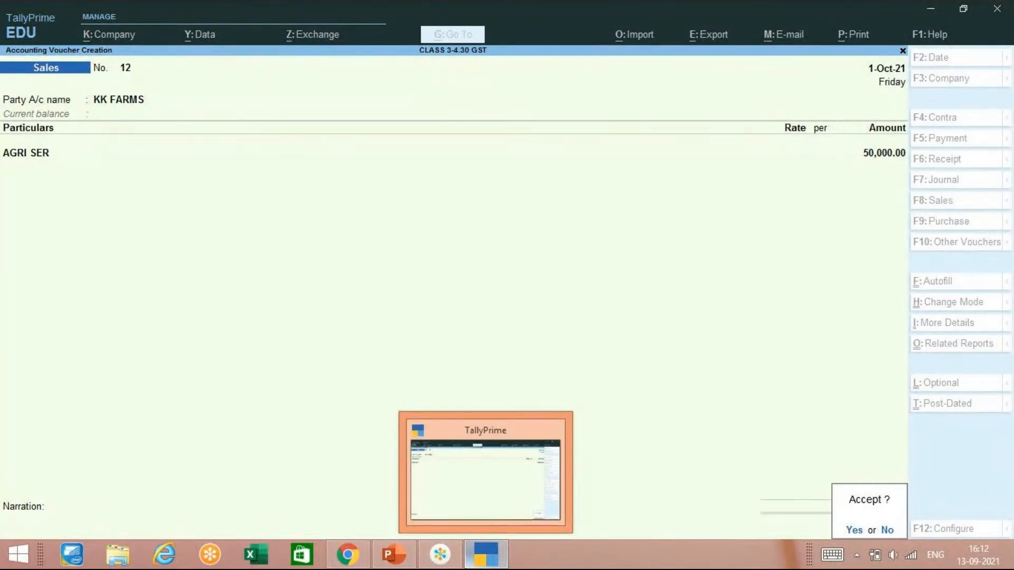
{"action": "key", "text": "alt+g"}
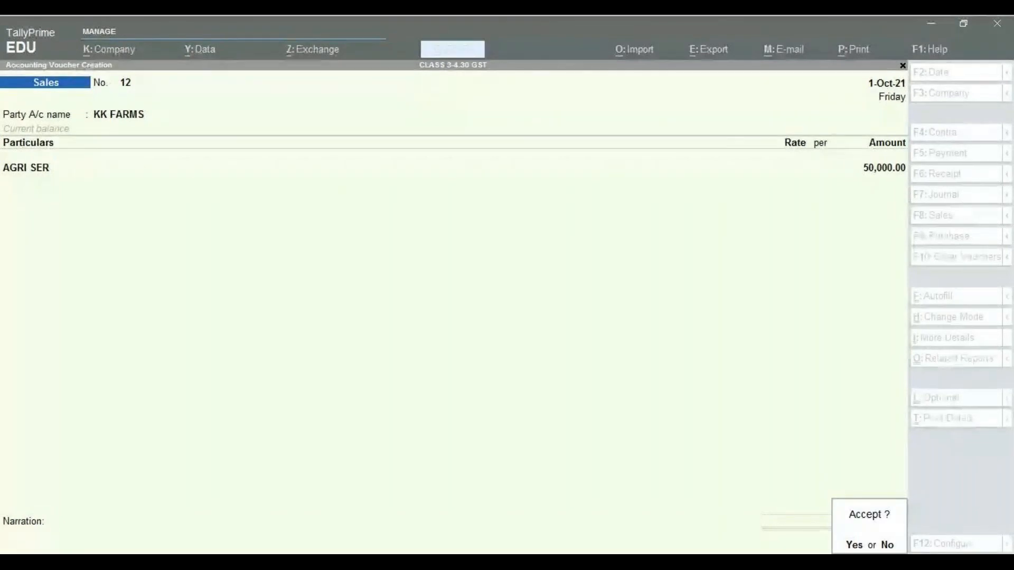
{"action": "key", "text": "alt+Tab"}
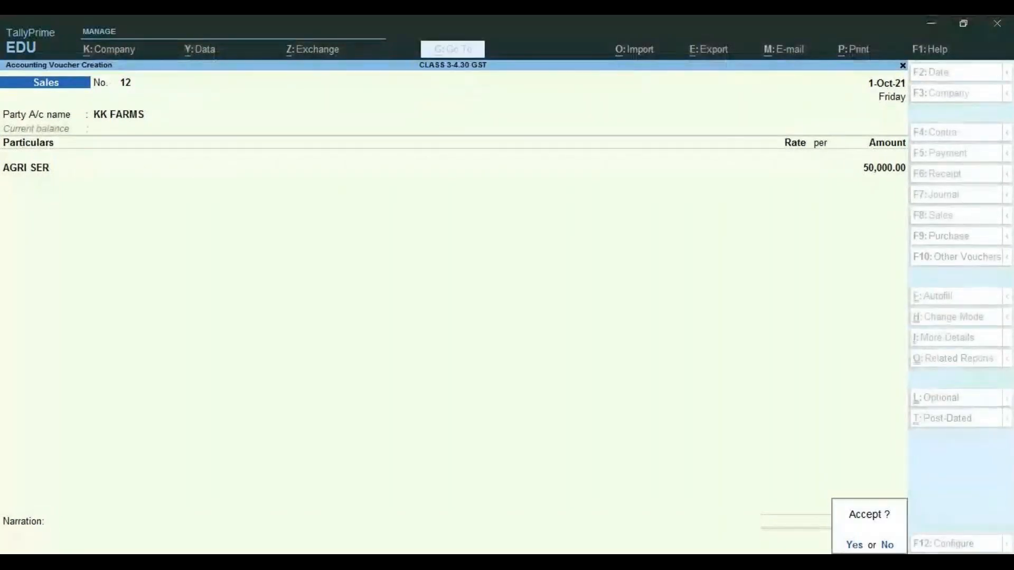